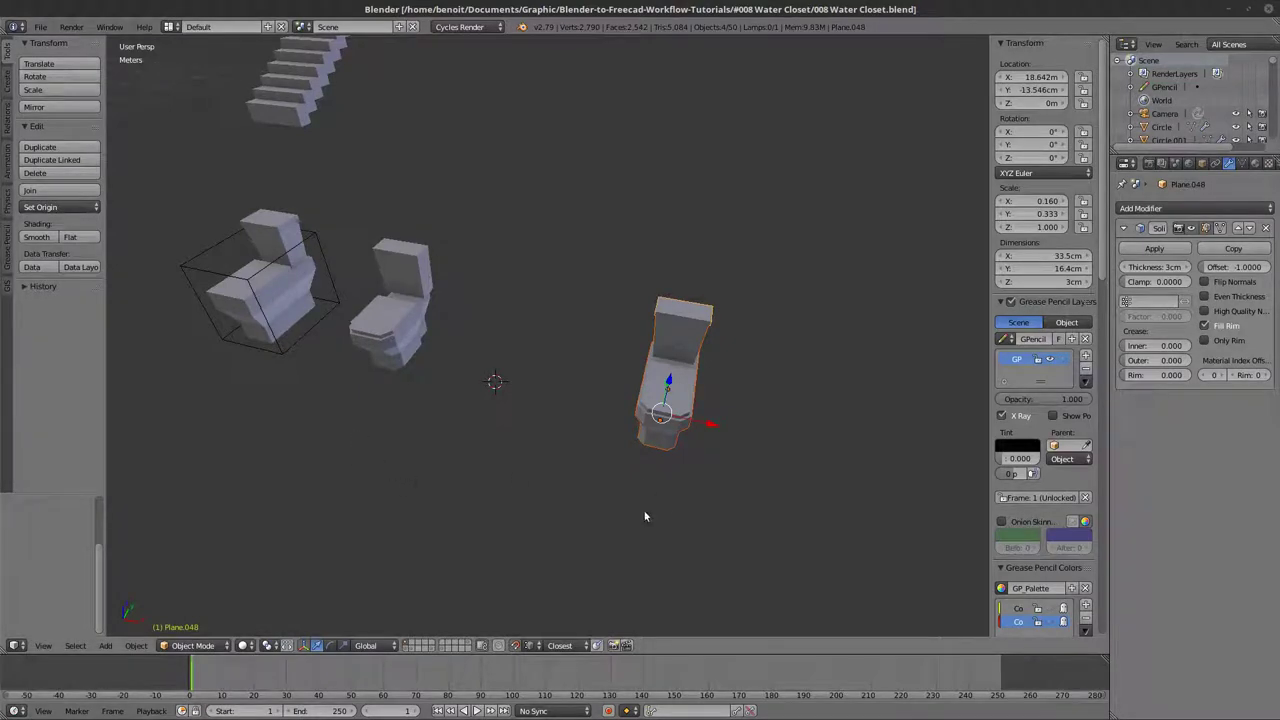
- In Xreader, highlight the water closet side-wall clearance figure and the note that dimensions are preliminary
middle_drag(645, 516, 643, 357)
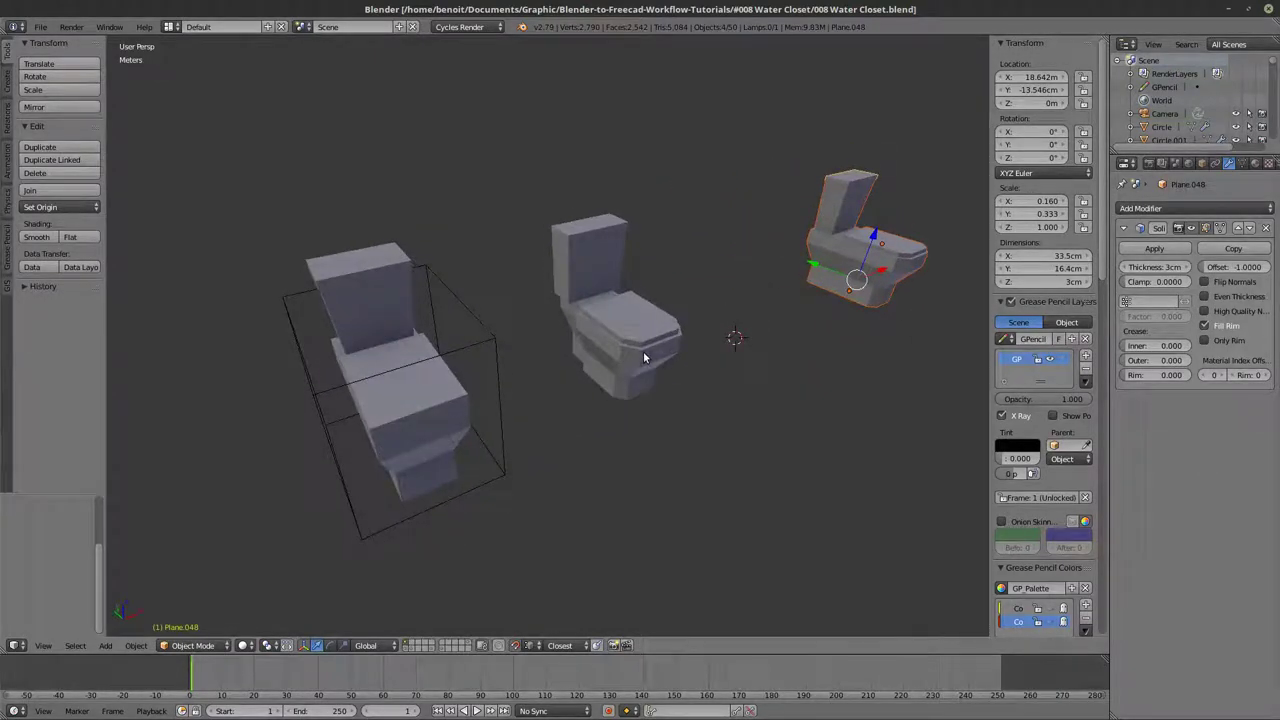
middle_drag(665, 354, 691, 324)
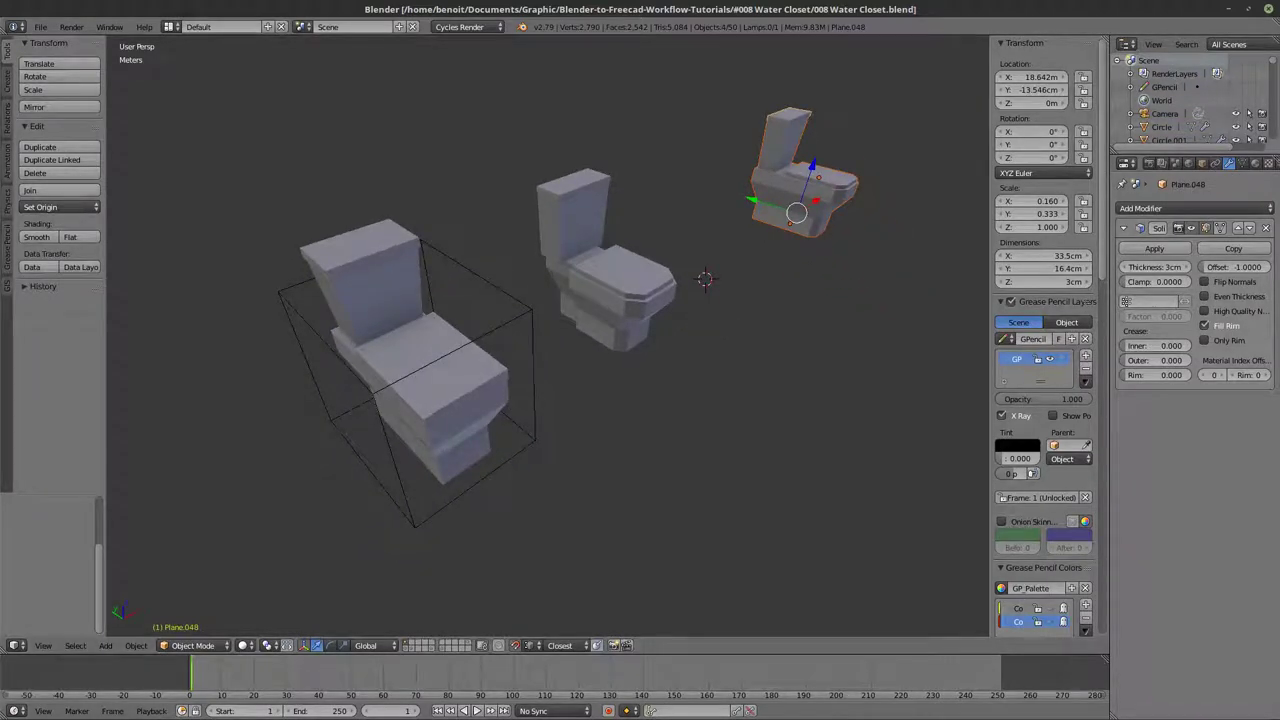
key(alt+Tab)
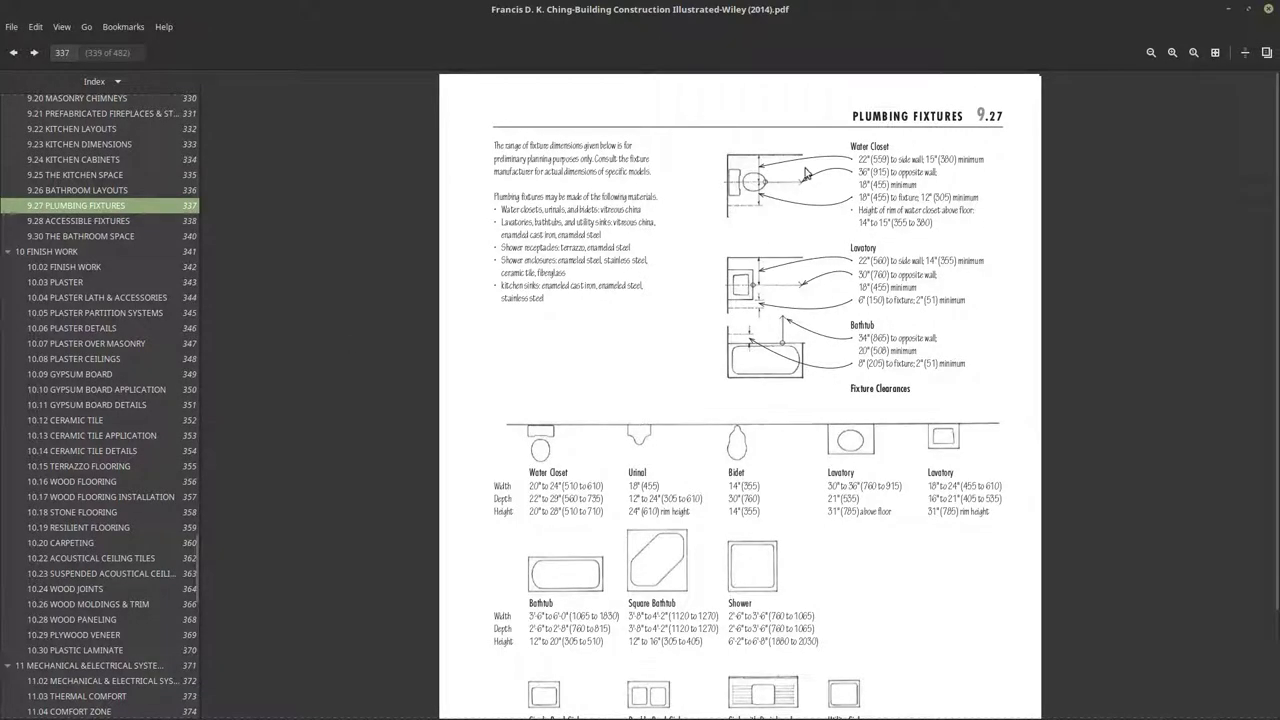
ctrl+scroll(808, 172, up, 3)
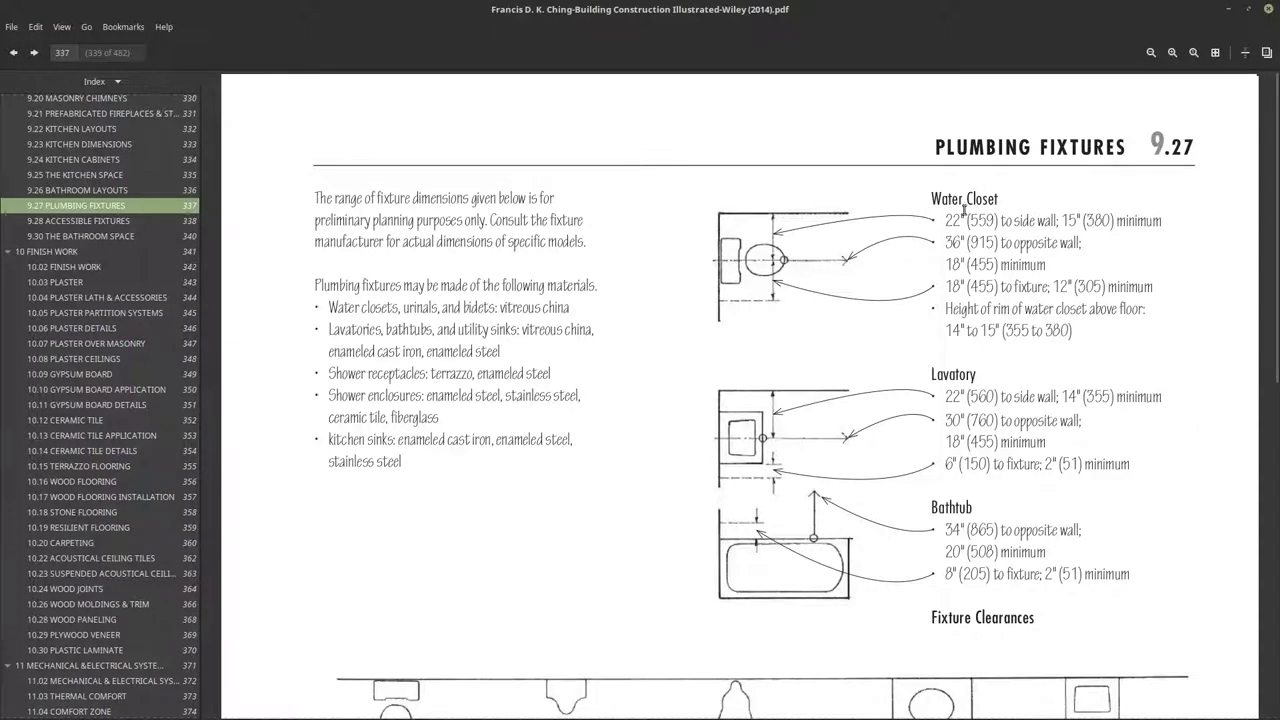
drag(945, 218, 958, 218)
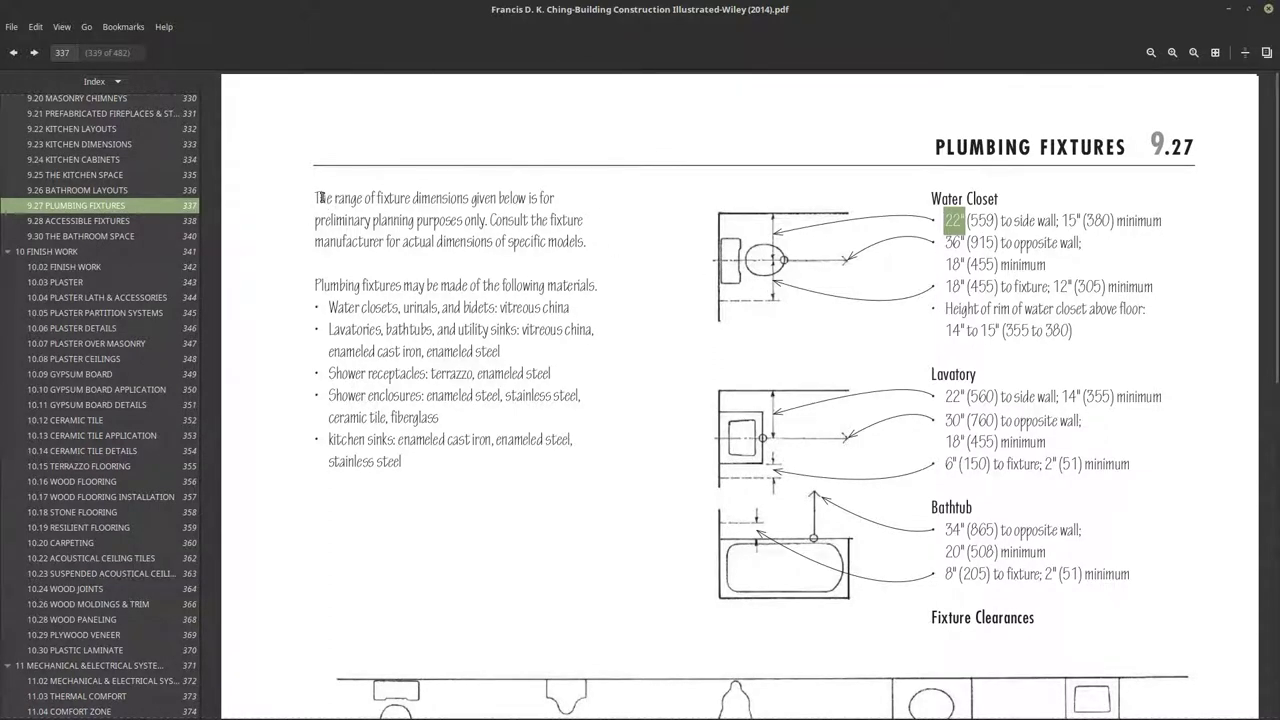
drag(316, 199, 447, 218)
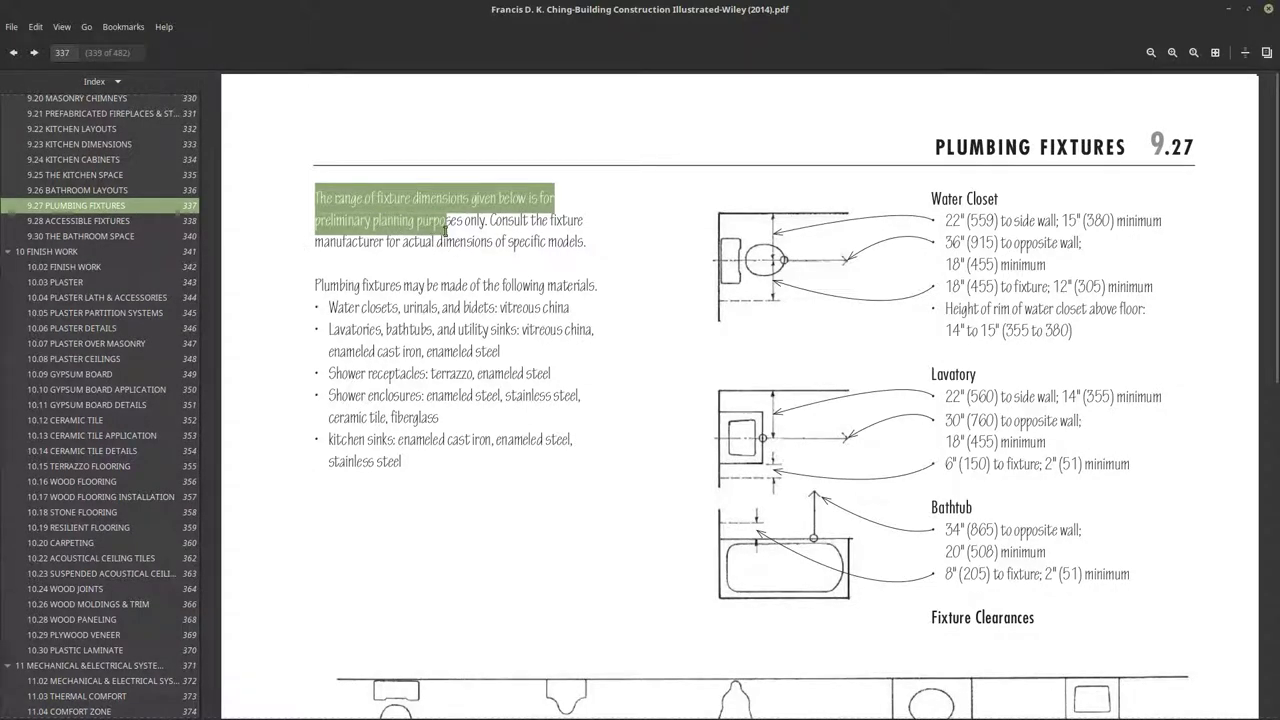
- Highlight the Water Closet width range and the Lavatory and Bathtub labels on the Plumbing Fixtures page
scroll(468, 225, down, 10)
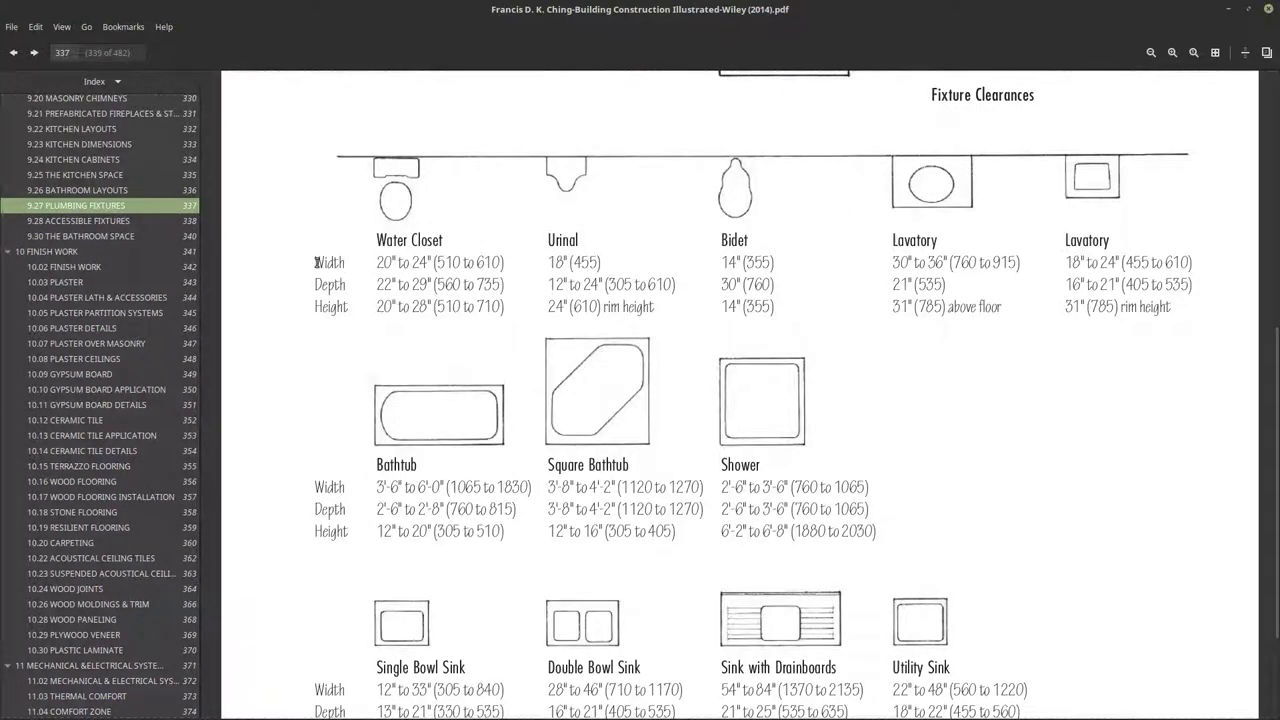
drag(376, 262, 421, 260)
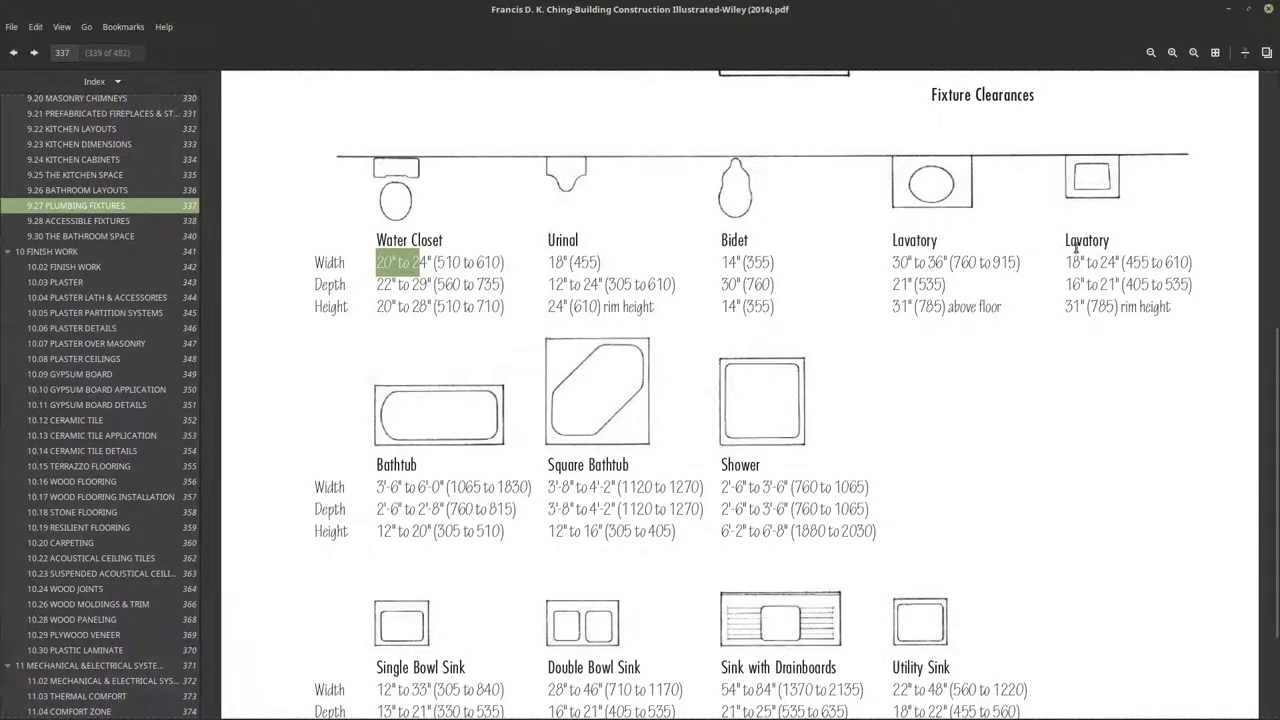
drag(1063, 244, 1107, 243)
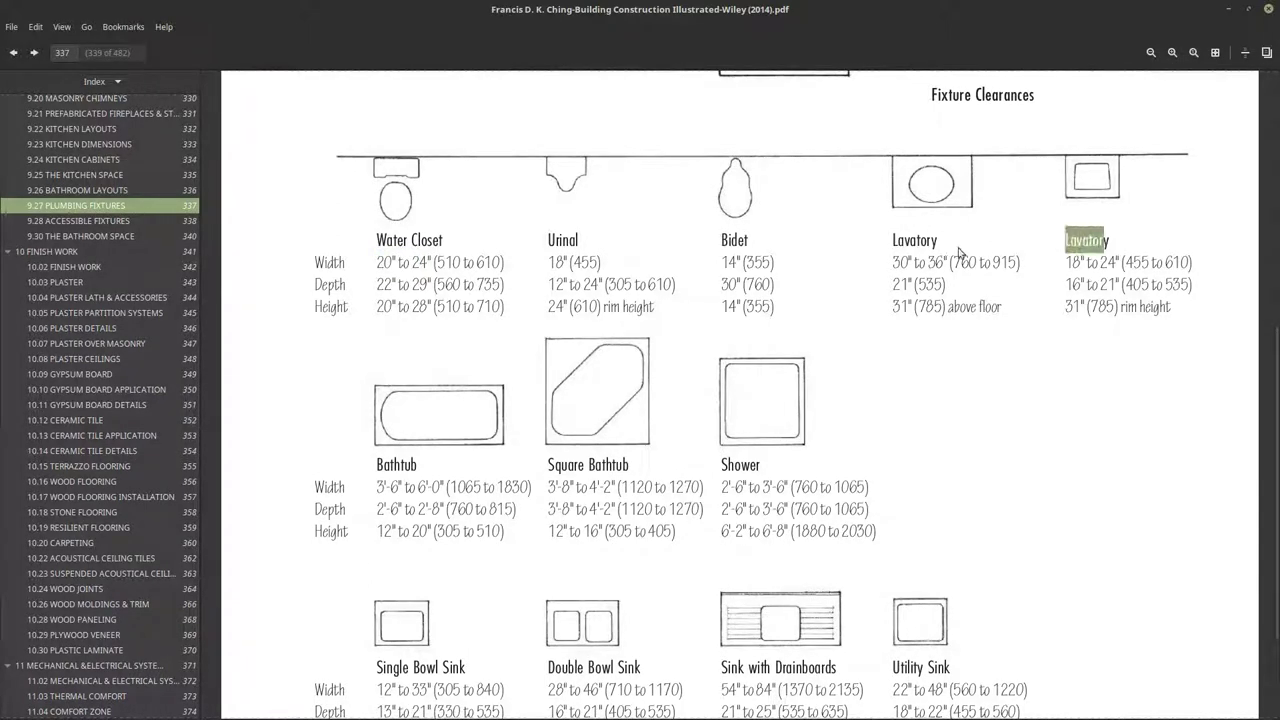
drag(945, 242, 895, 241)
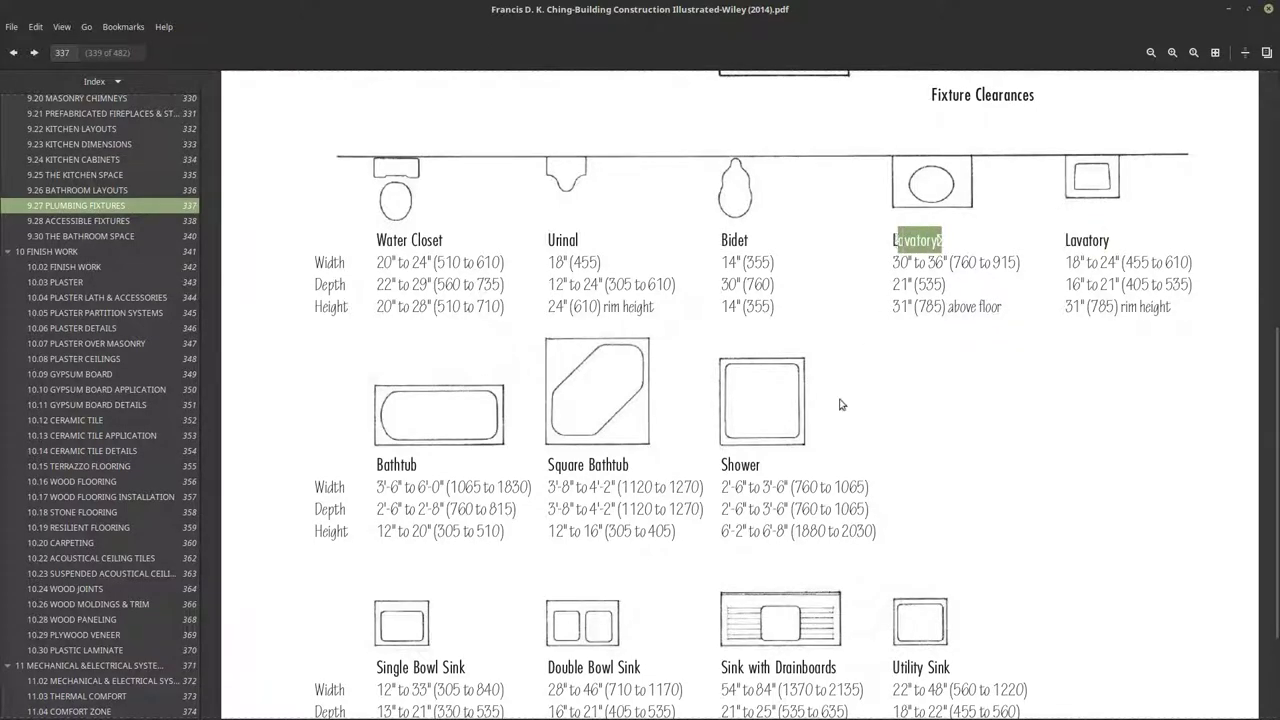
drag(383, 467, 407, 469)
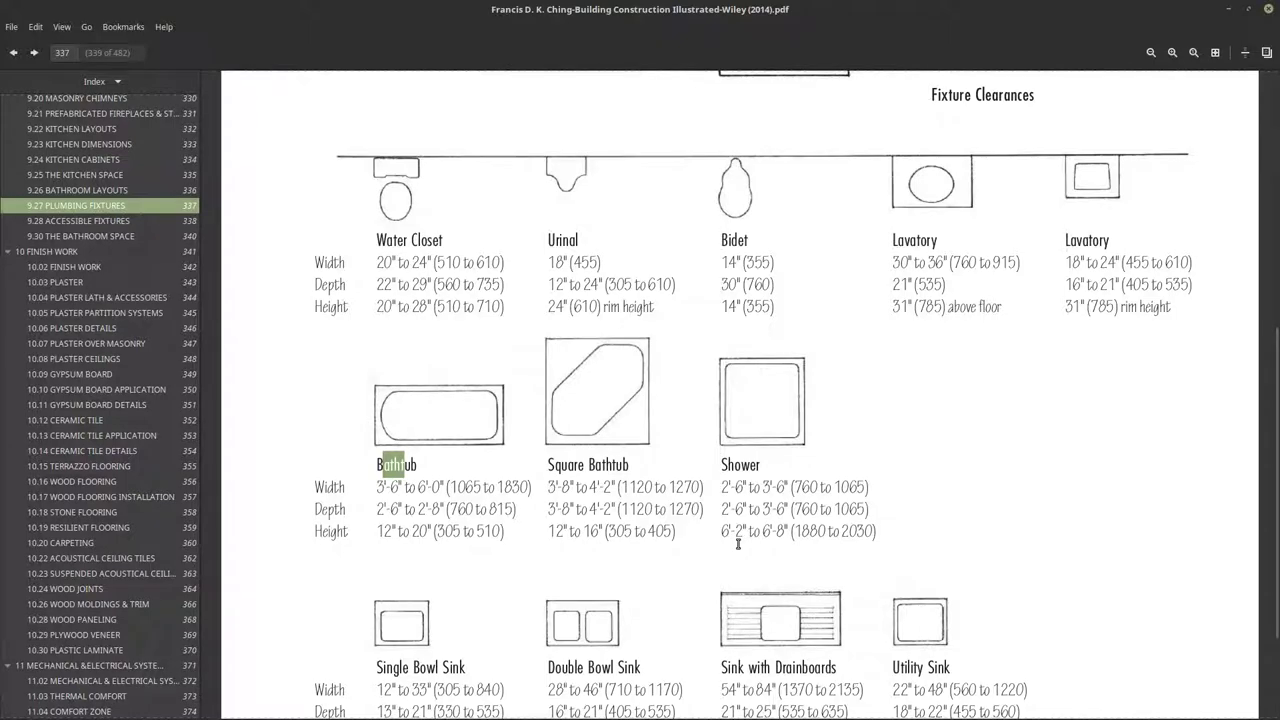
scroll(738, 548, down, 3)
scroll(583, 515, up, 2)
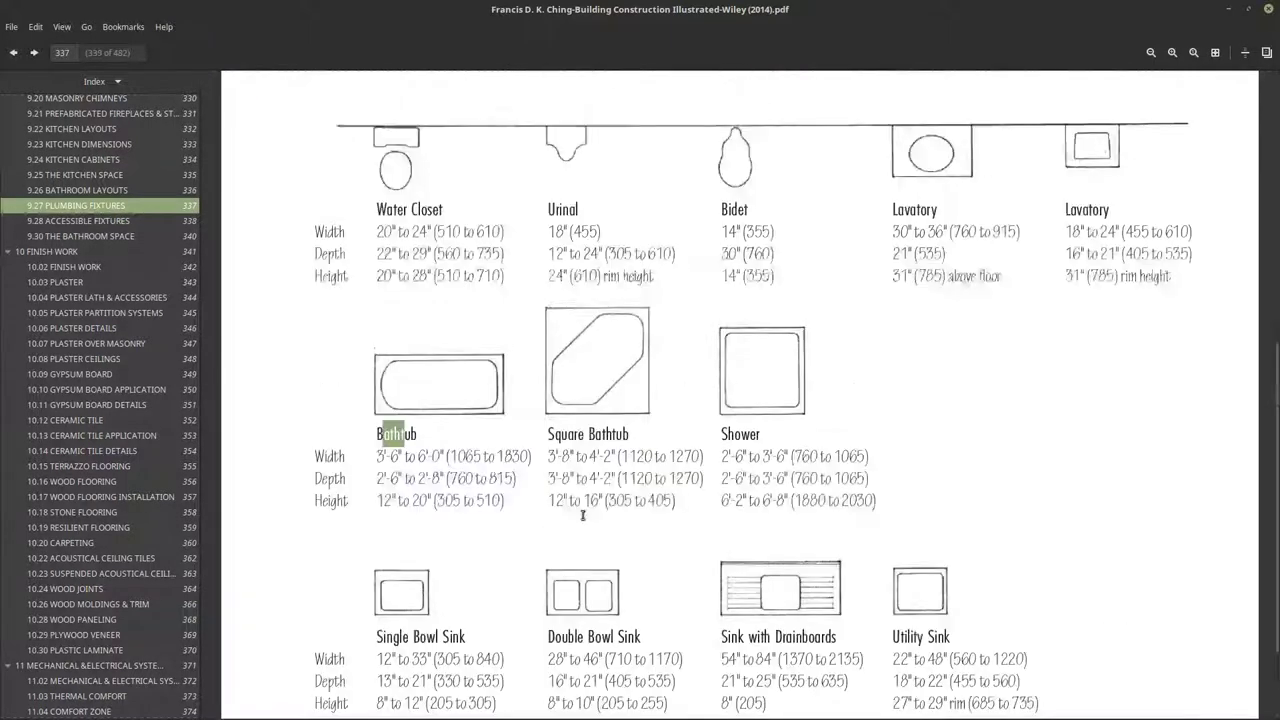
scroll(583, 515, up, 8)
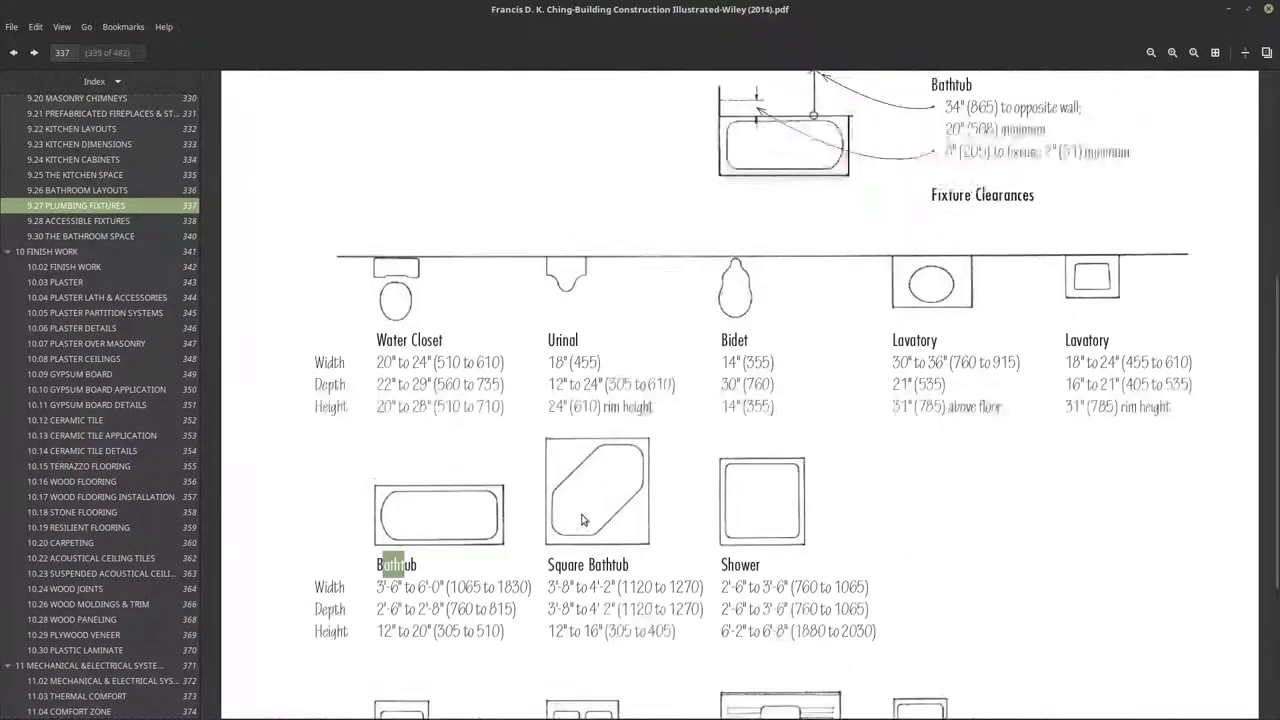
scroll(757, 486, up, 1)
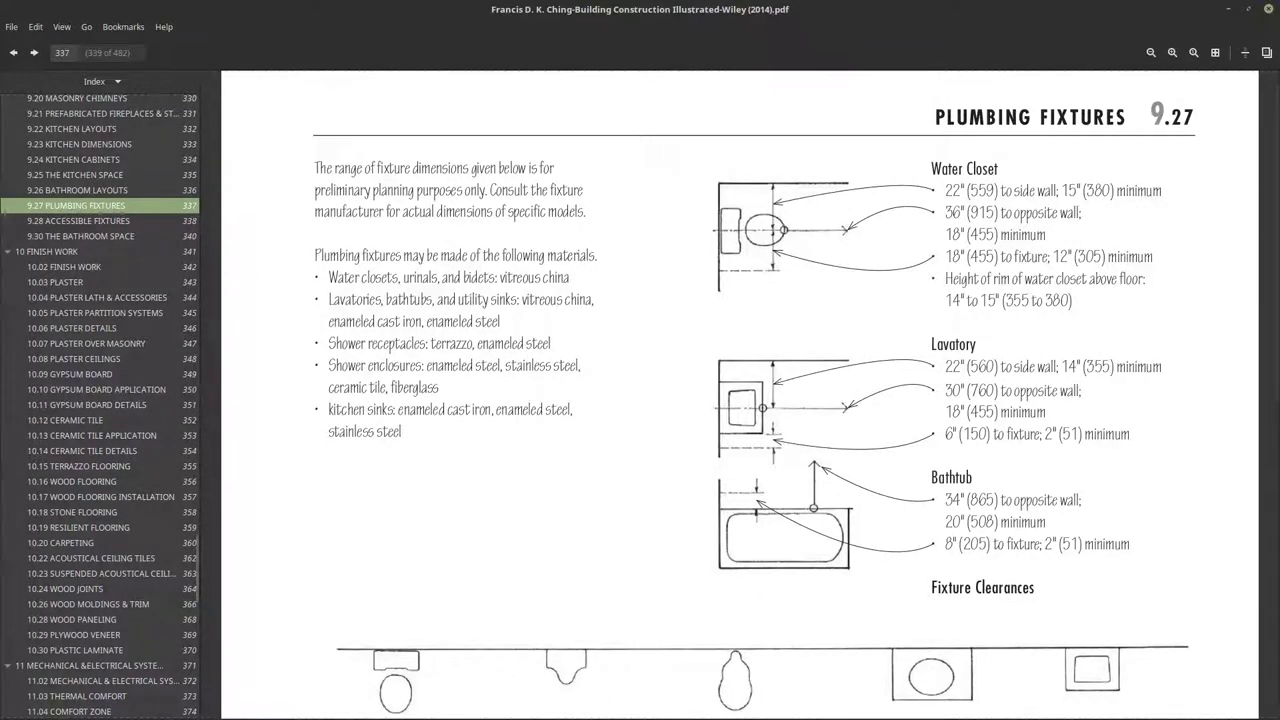
key(alt+Tab)
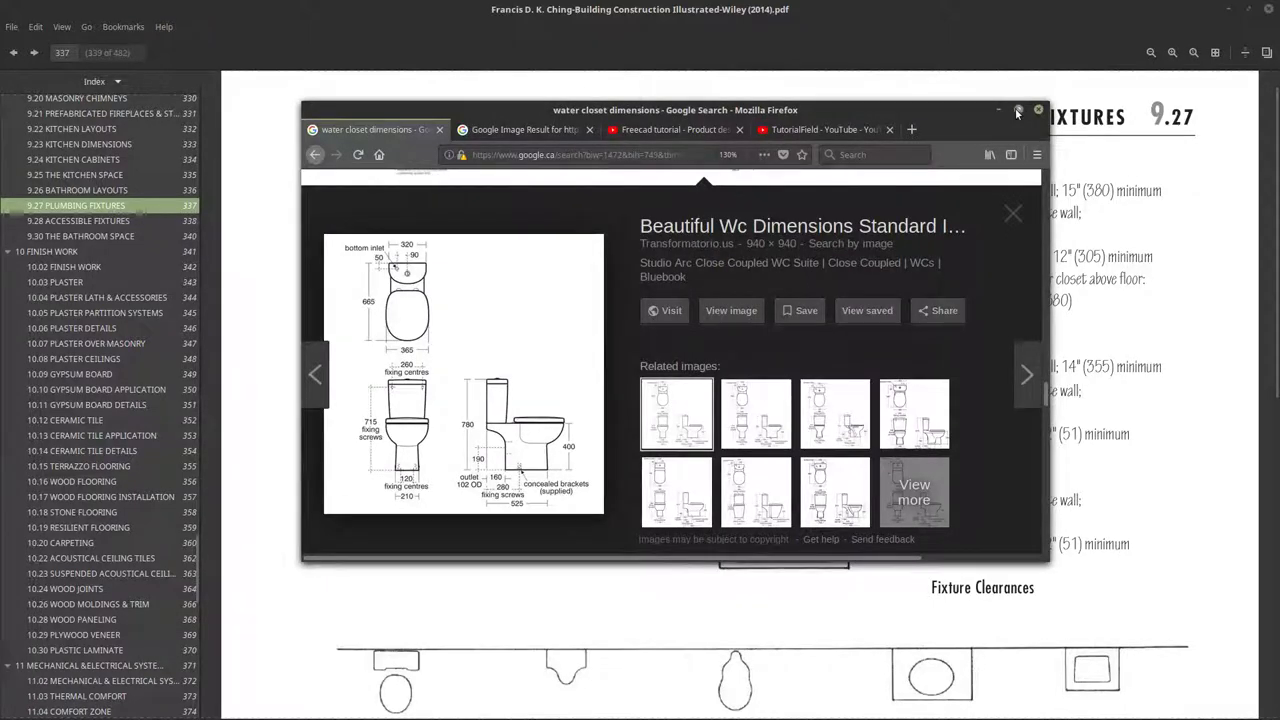
- Maximize Firefox and compare several related close-coupled WC dimension drawings in the preview panel
click(1018, 110)
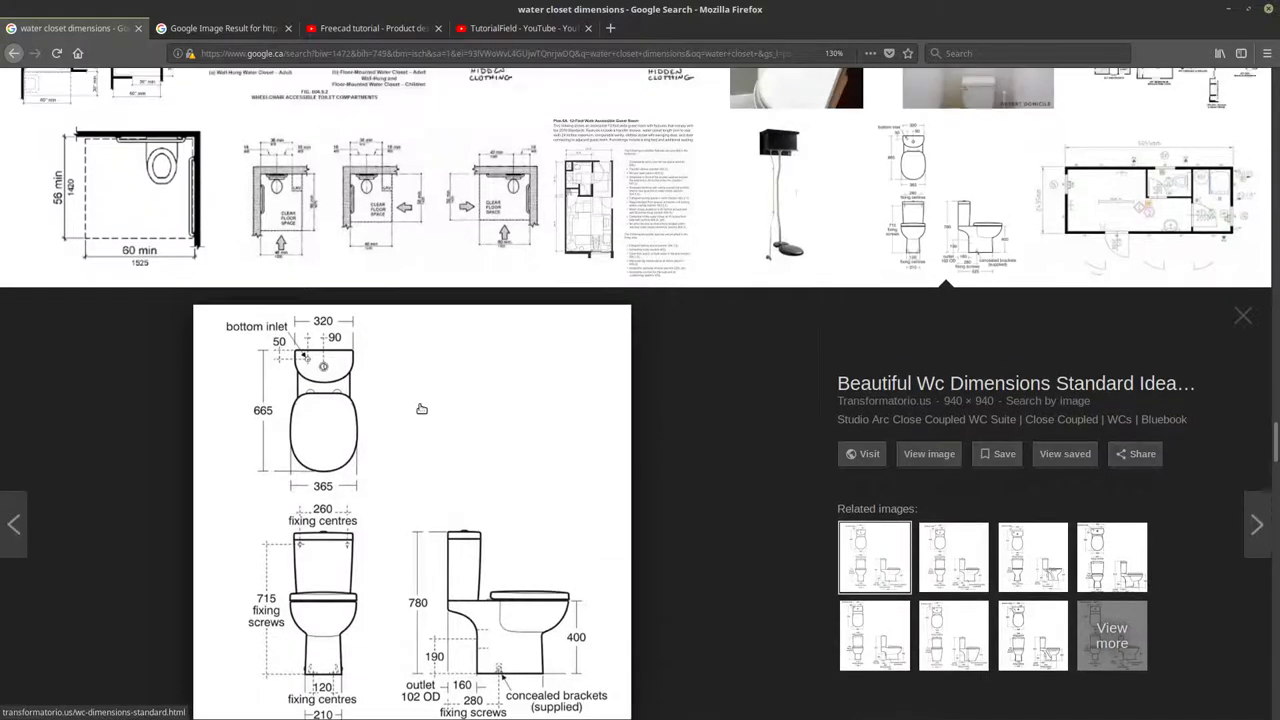
scroll(421, 409, down, 1)
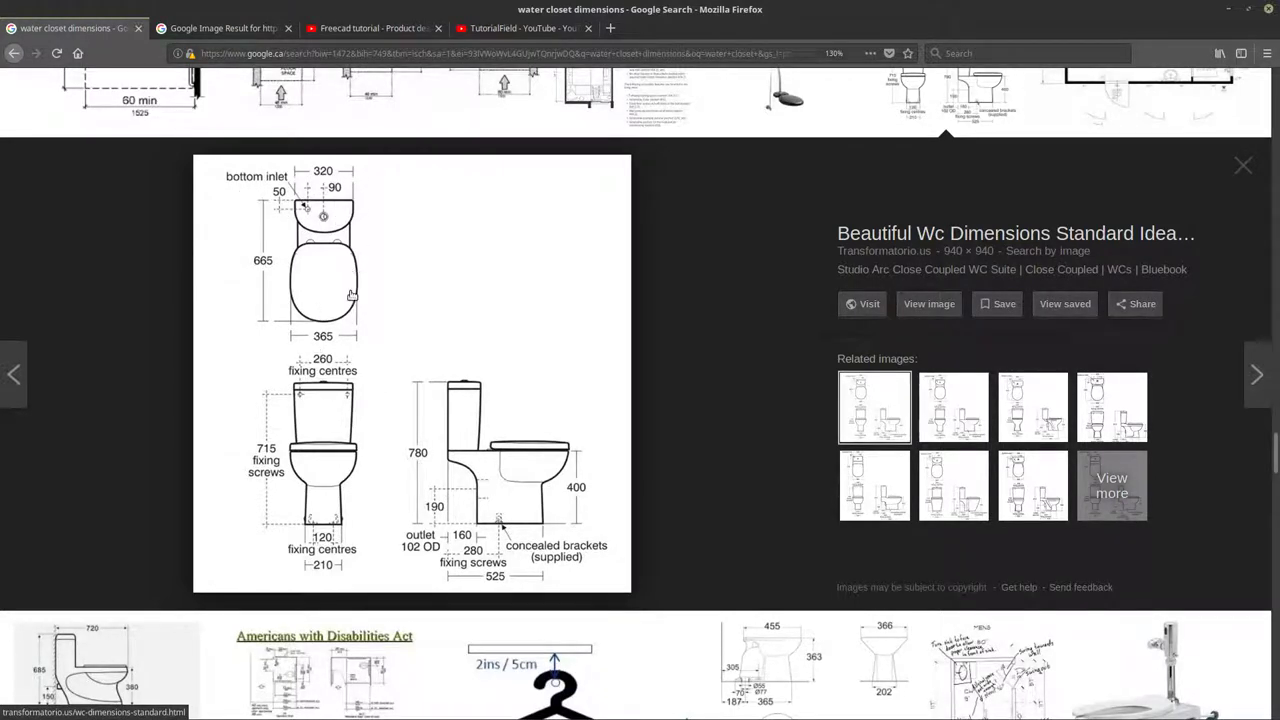
click(956, 412)
click(962, 478)
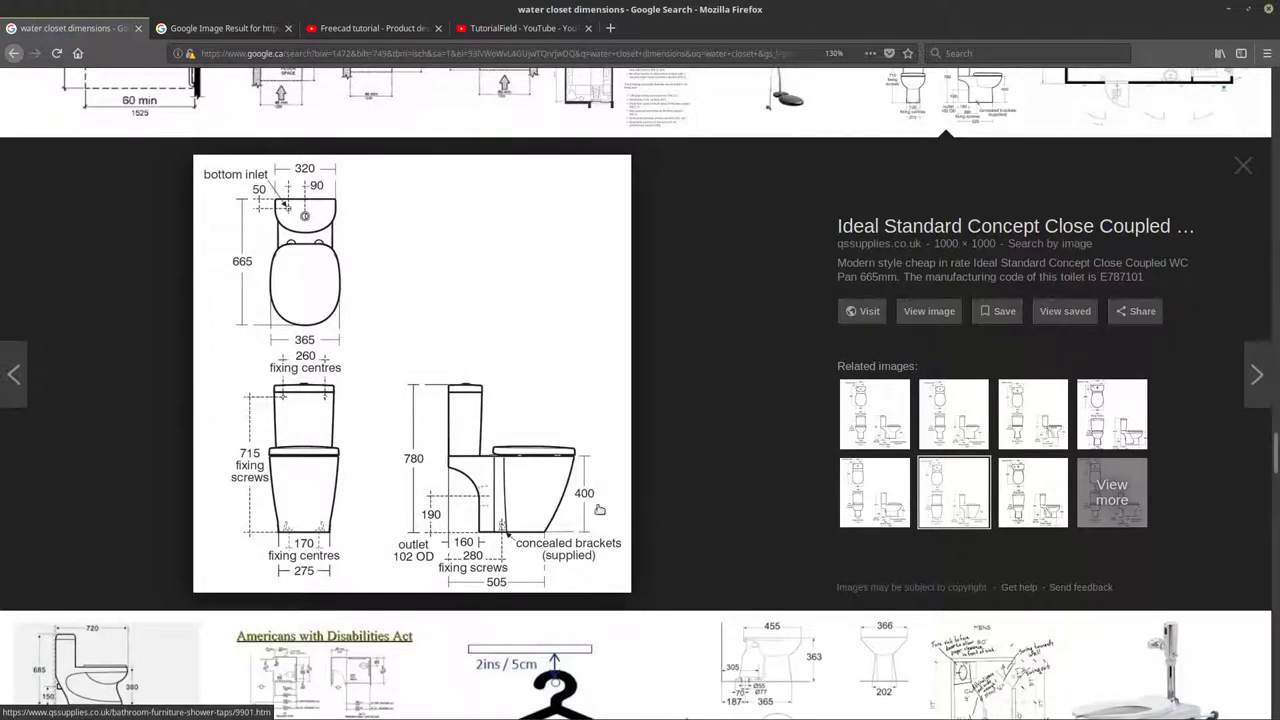
key(alt+Left)
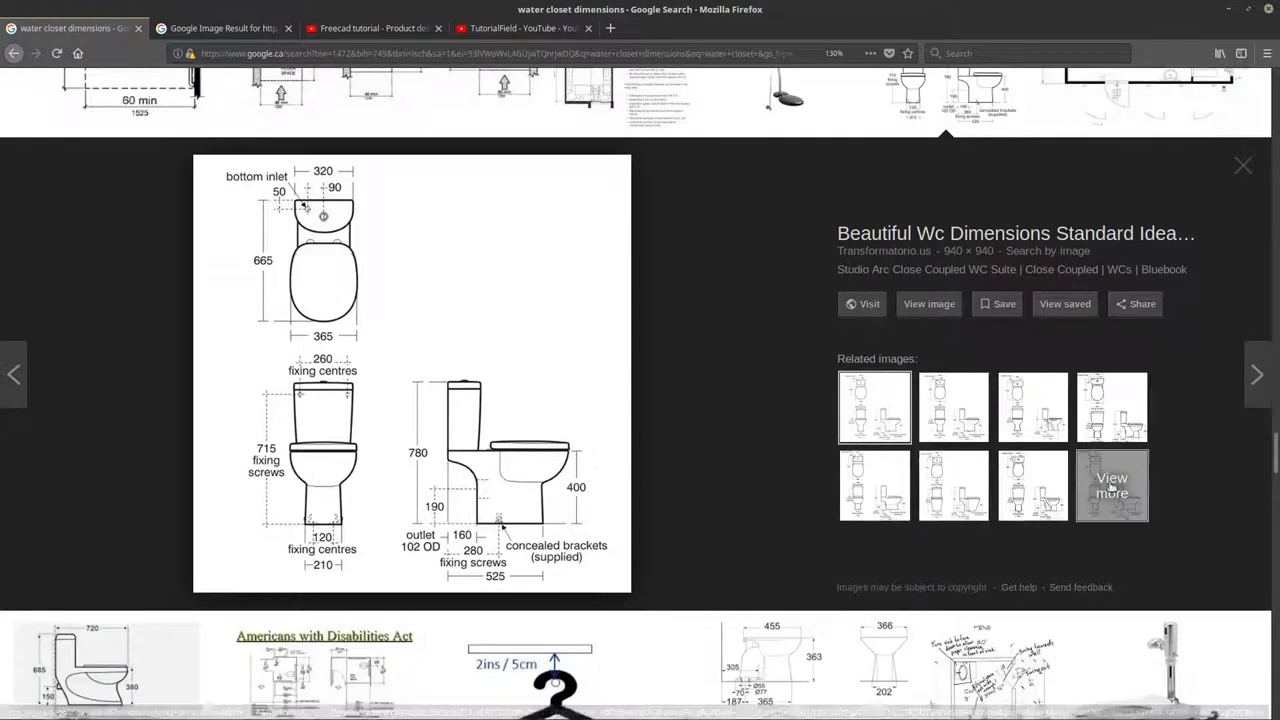
click(1030, 500)
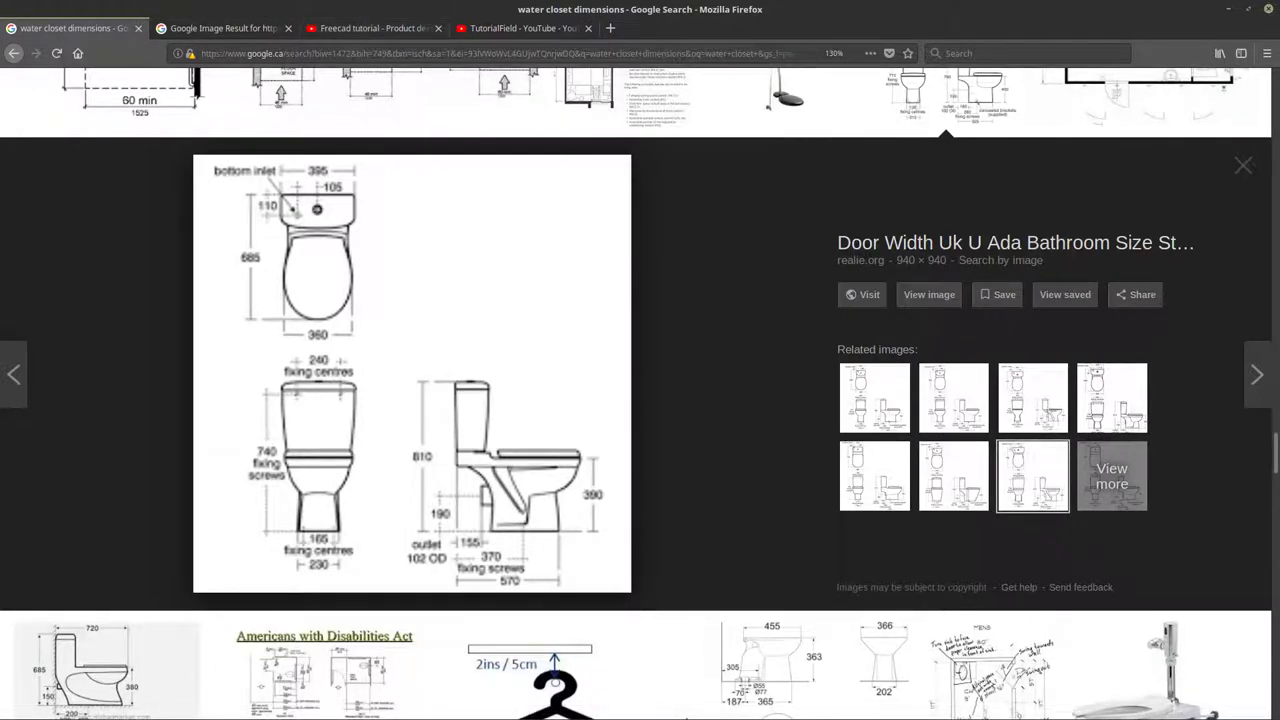
- In FreeCAD, orbit and zoom around the 008 Water Closet 3D toilet models
key(alt+Tab)
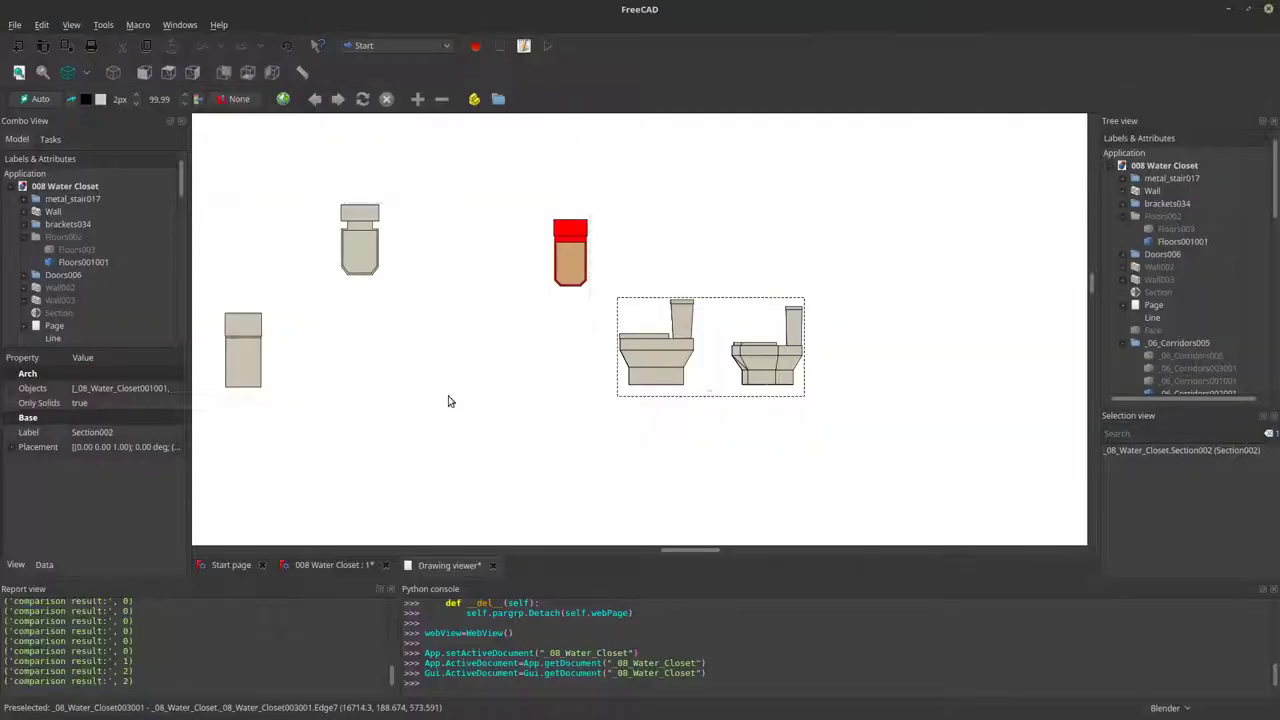
click(330, 567)
mouse_move(660, 360)
middle_down()
mouse_move(691, 366)
mouse_move(686, 414)
mouse_move(651, 418)
mouse_move(600, 397)
mouse_move(525, 292)
middle_up()
scroll(522, 280, up, 5)
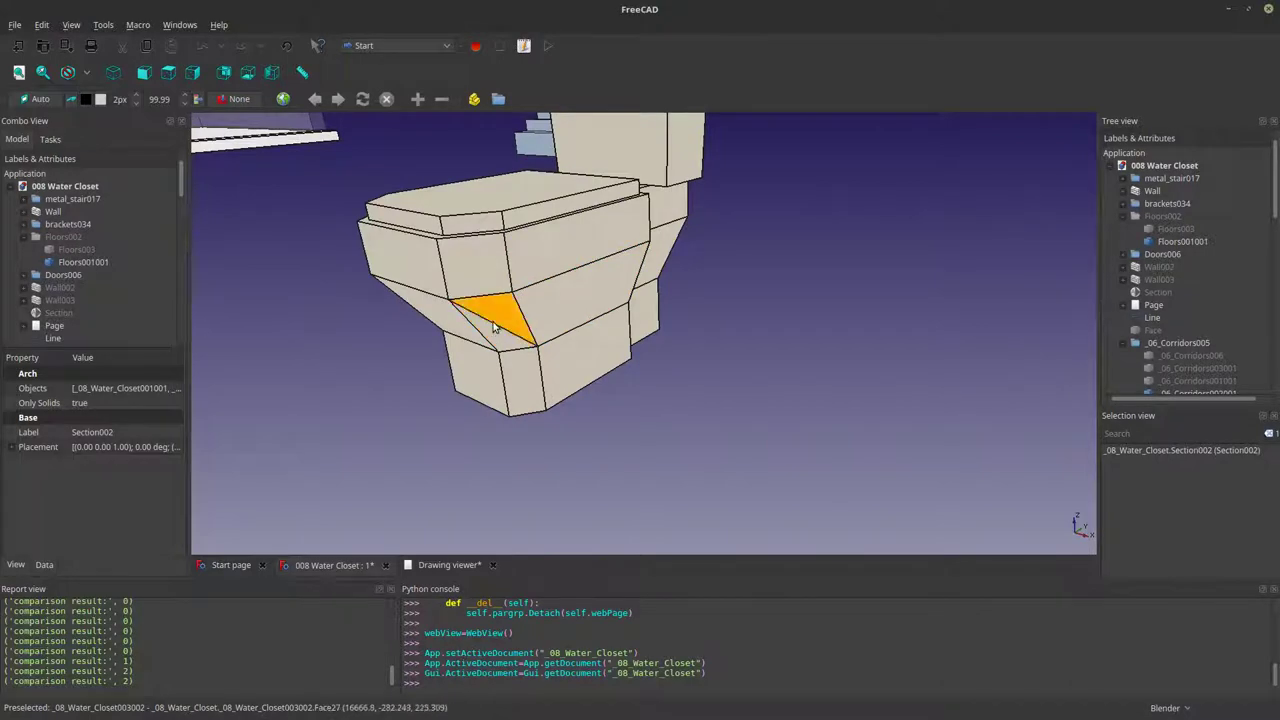
scroll(500, 332, down, 3)
scroll(603, 382, down, 3)
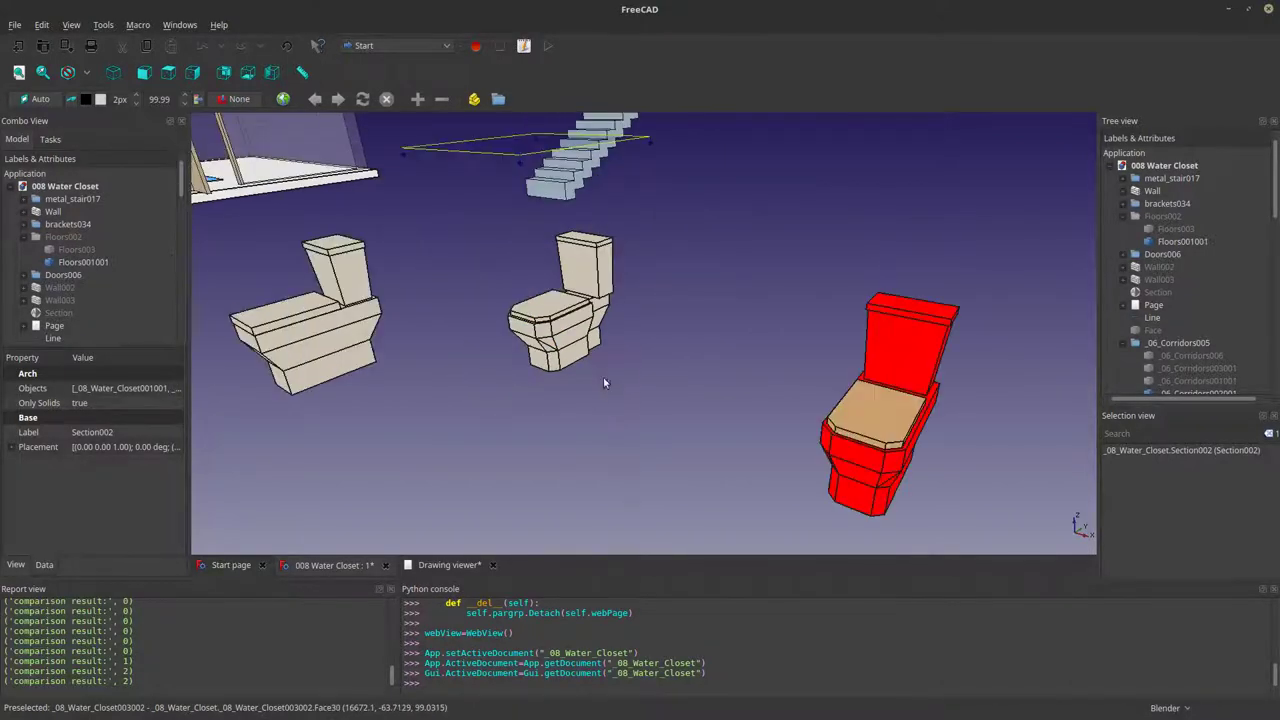
- On the drawing page, select the toilet elevation view ArchView001 and zoom in on it
click(448, 565)
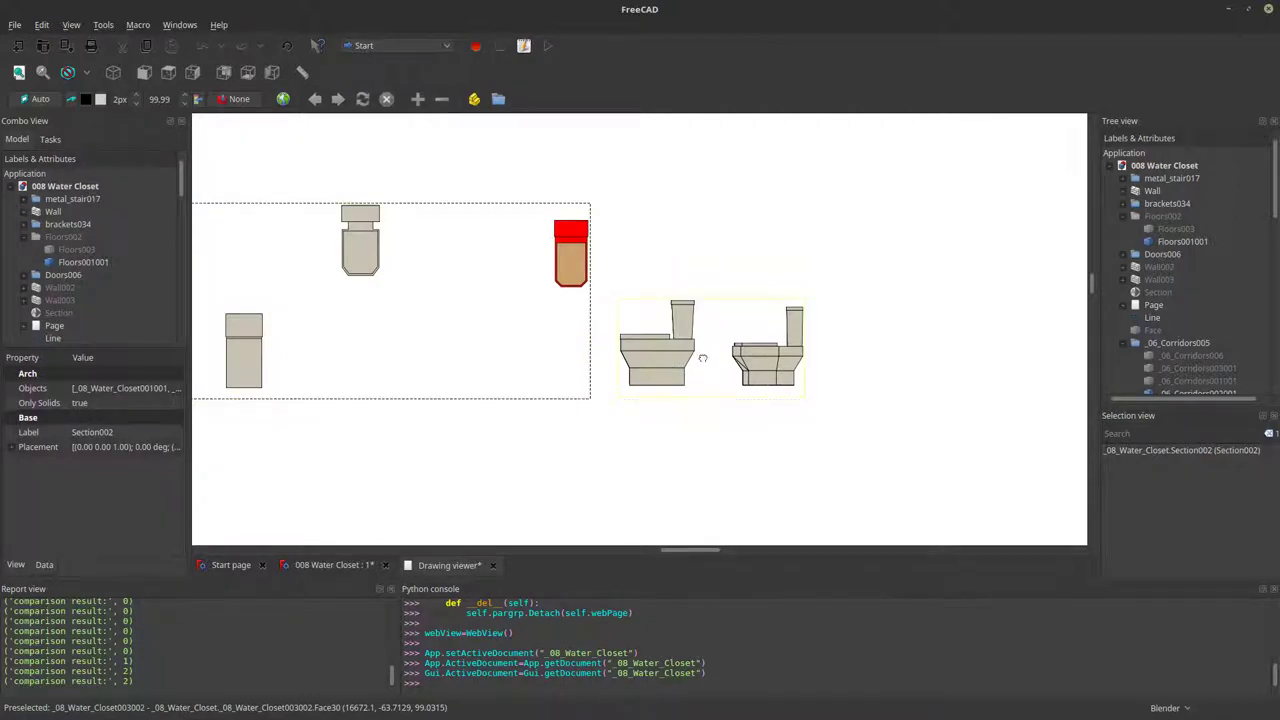
click(667, 335)
scroll(766, 443, up, 2)
scroll(673, 430, up, 2)
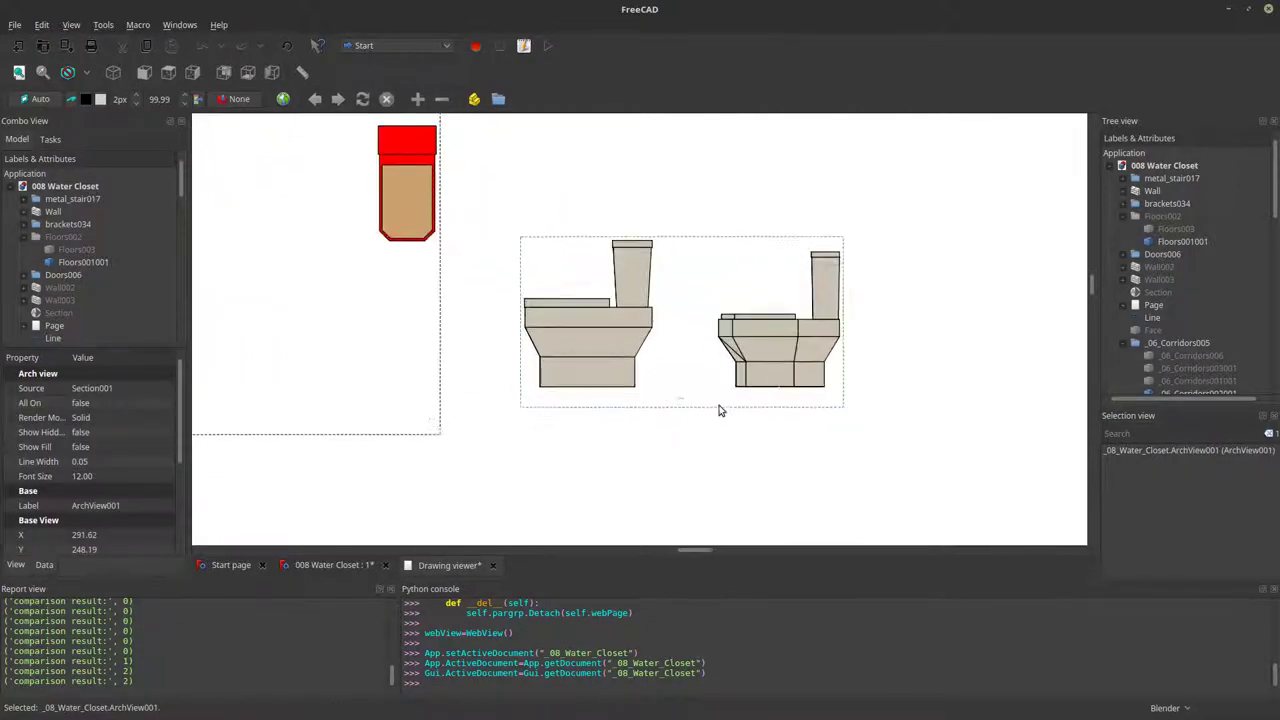
scroll(447, 292, up, 4)
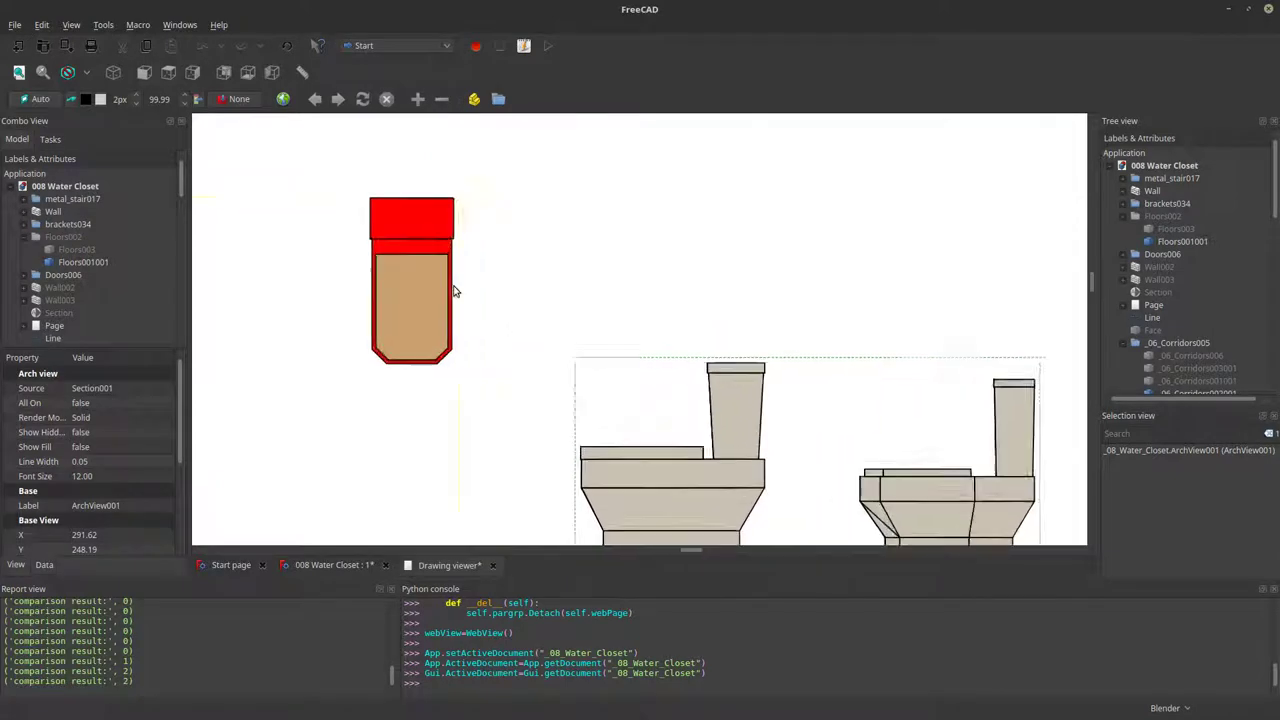
scroll(434, 363, down, 5)
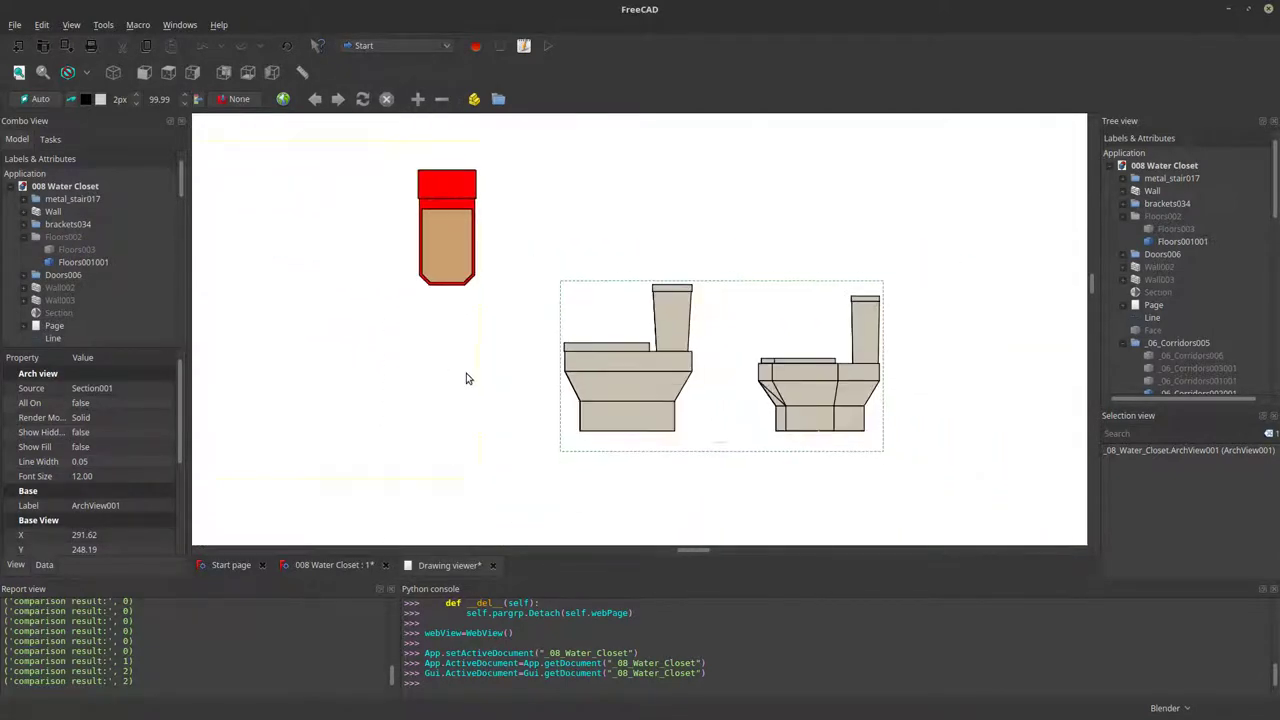
scroll(658, 432, up, 2)
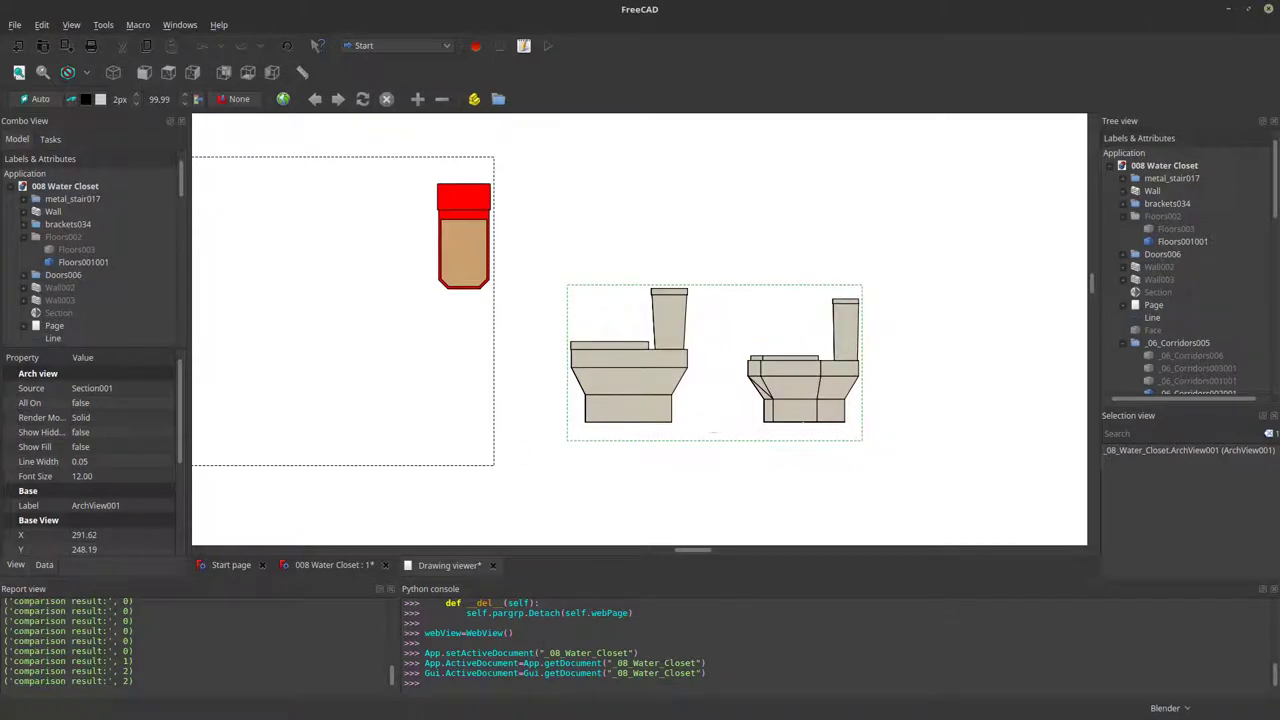
key(alt+Tab)
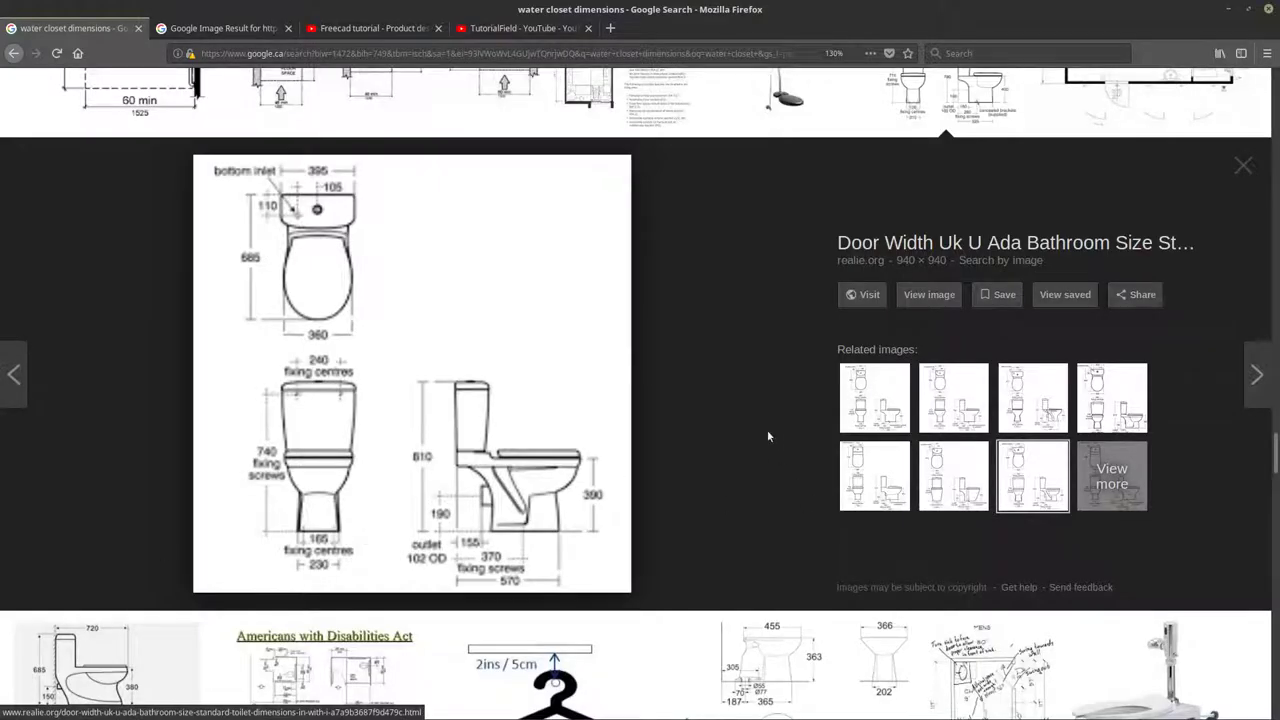
- Preview the first related WC drawing, then seek the FreeCAD sink tutorial back to 30:01 and play it
click(874, 398)
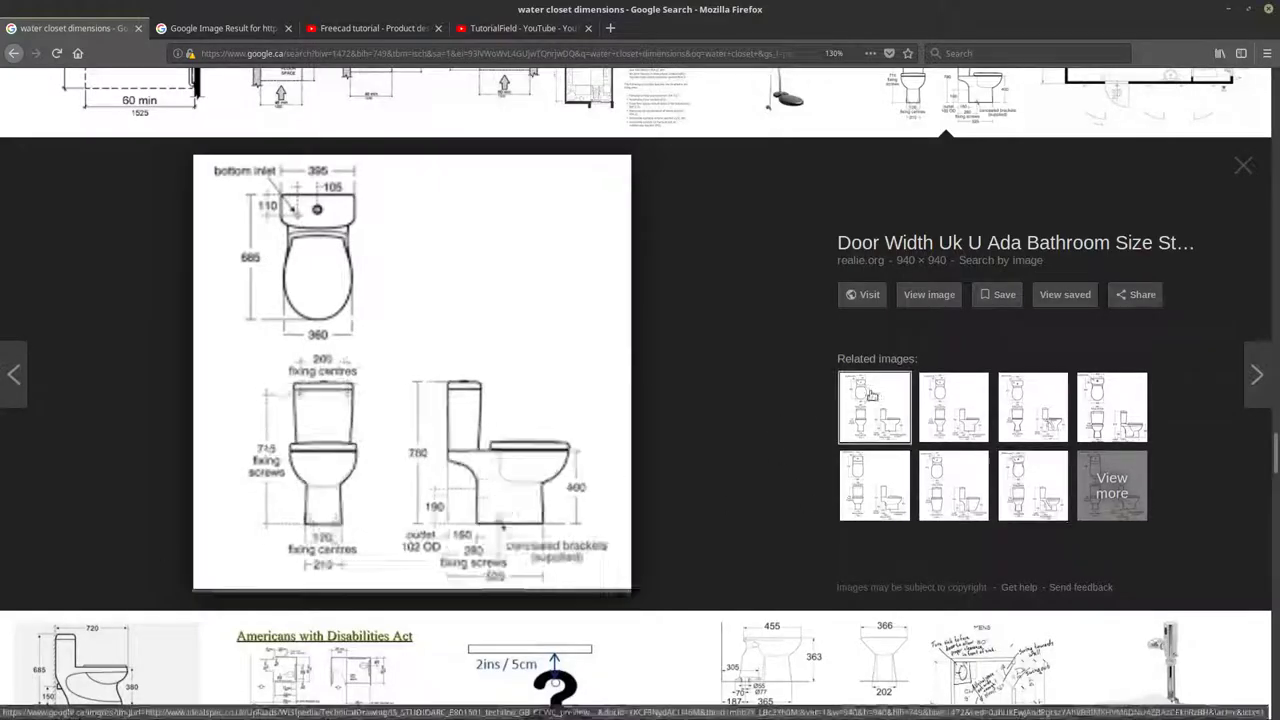
click(372, 28)
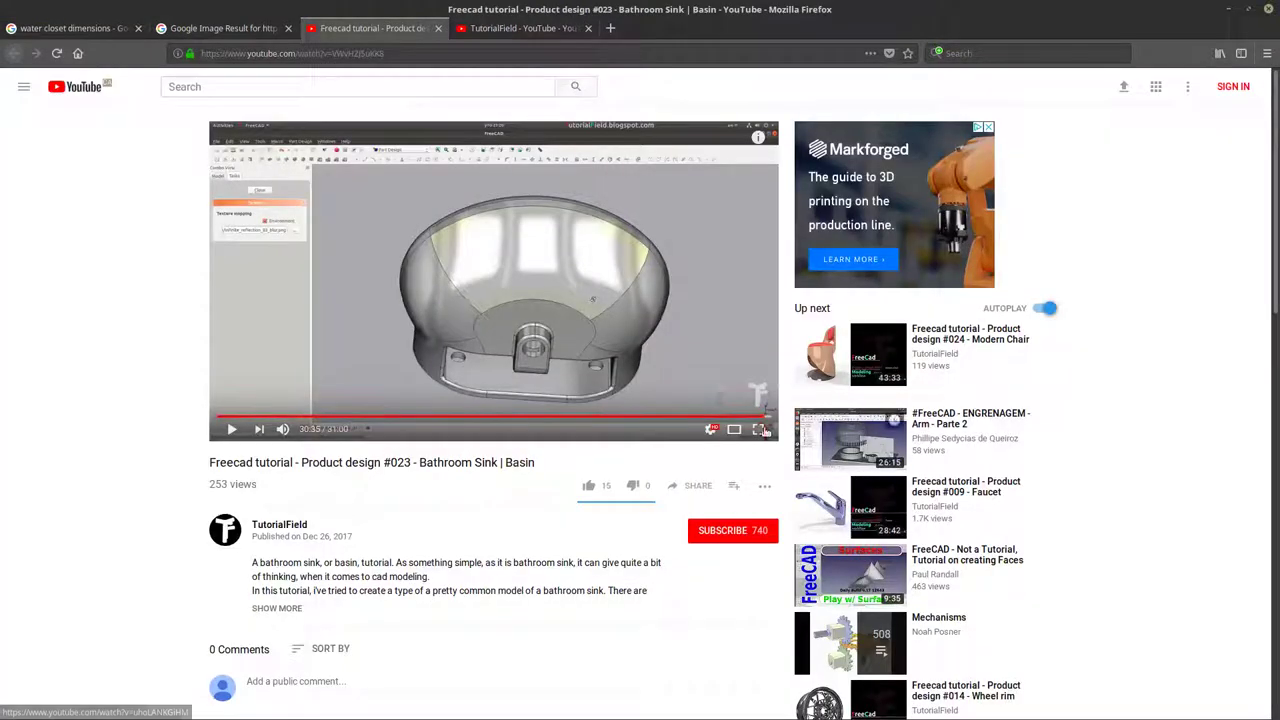
click(758, 416)
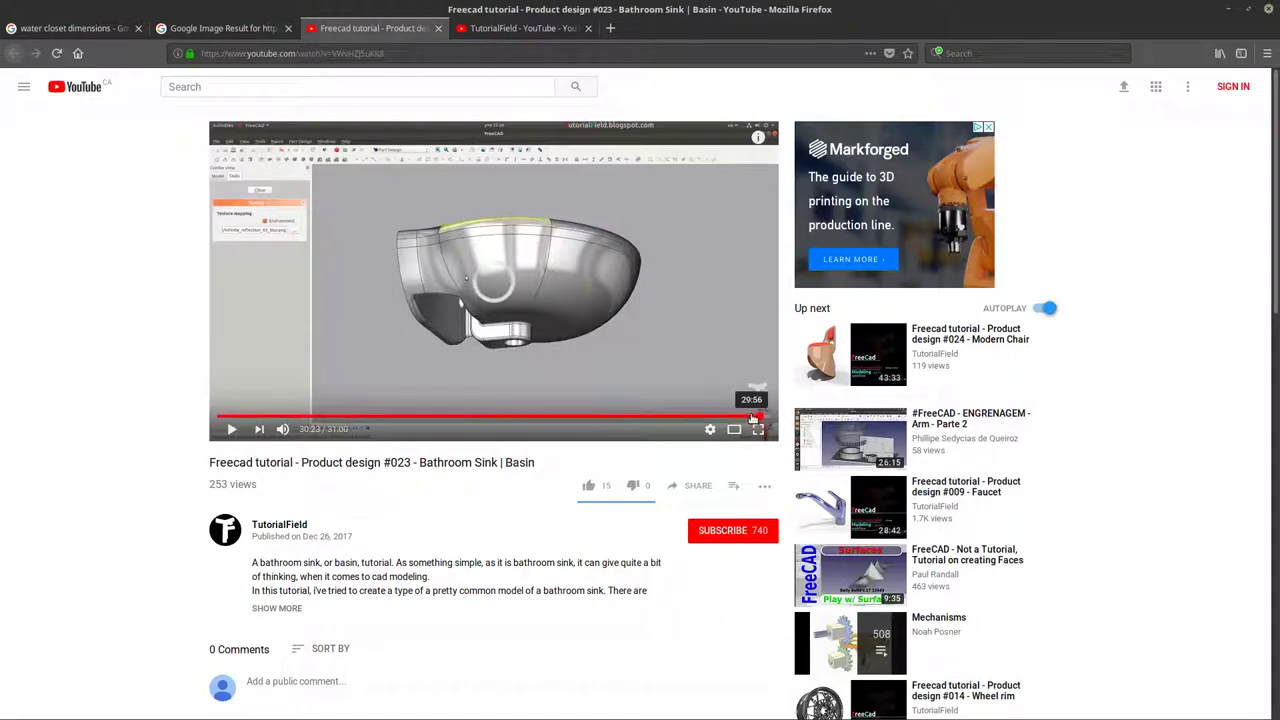
click(755, 416)
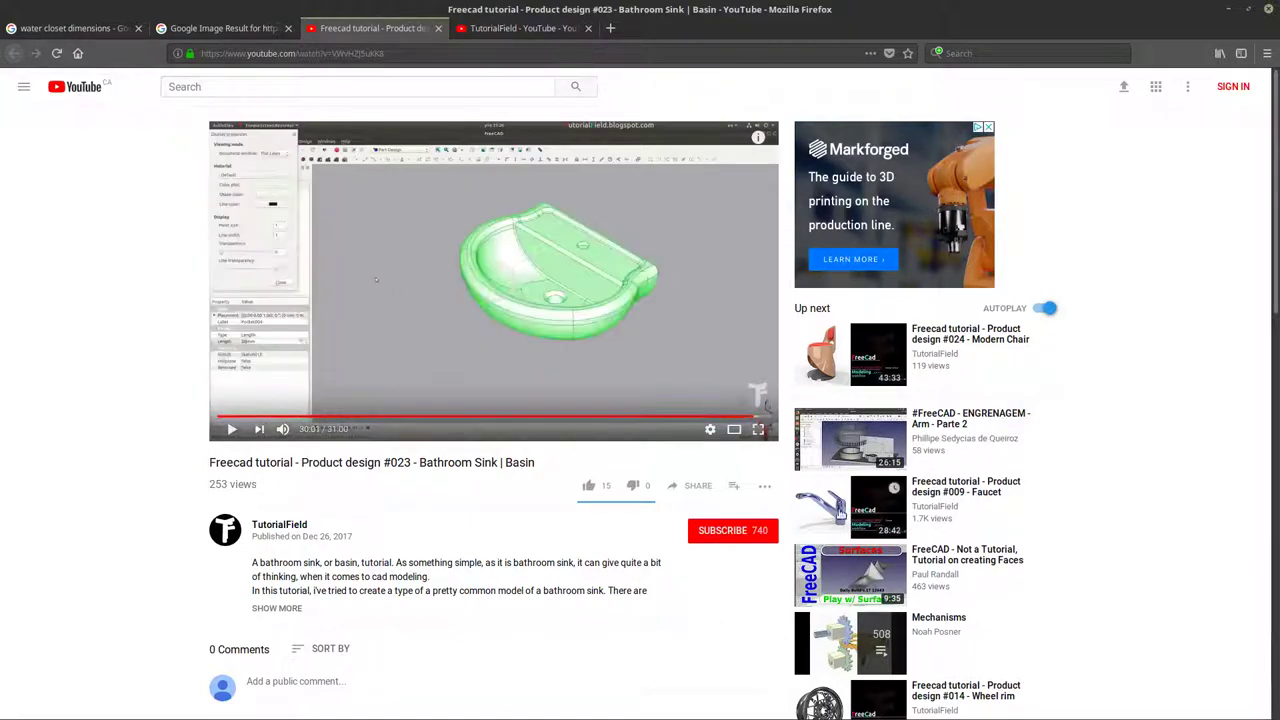
click(461, 298)
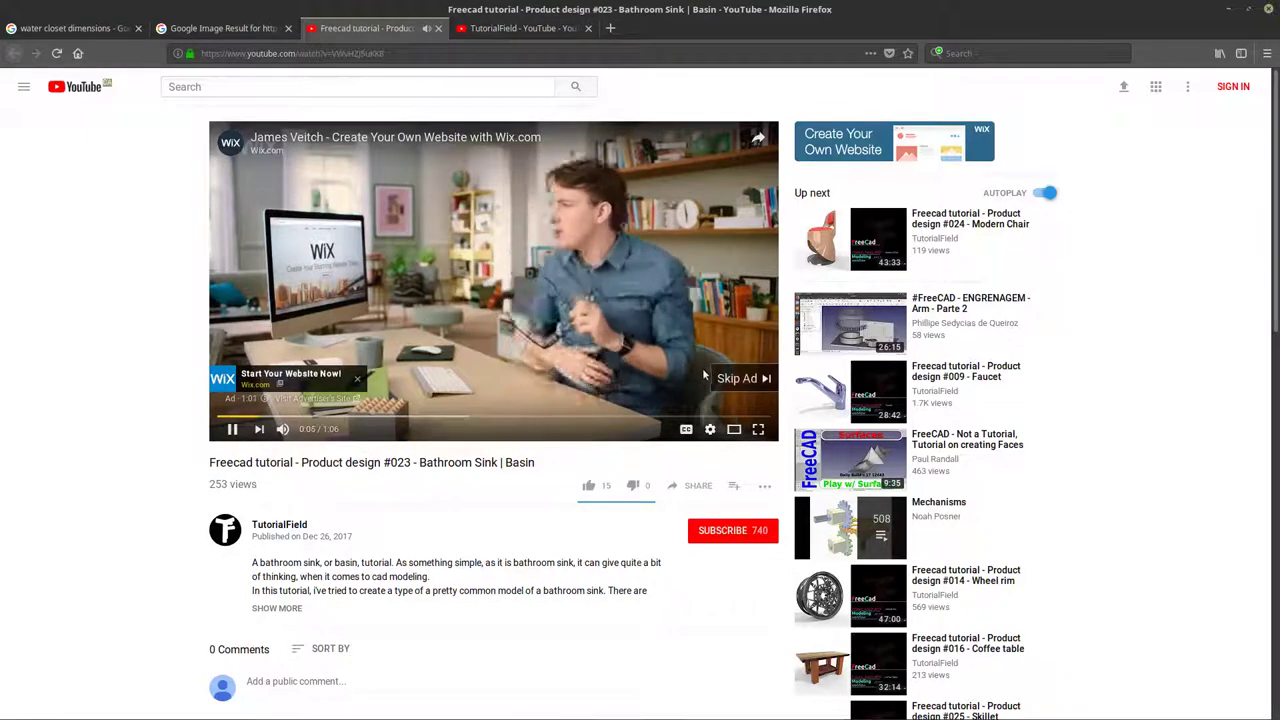
- Skip the ad, watch the tutorial full screen, and pause it at 30:38
click(748, 380)
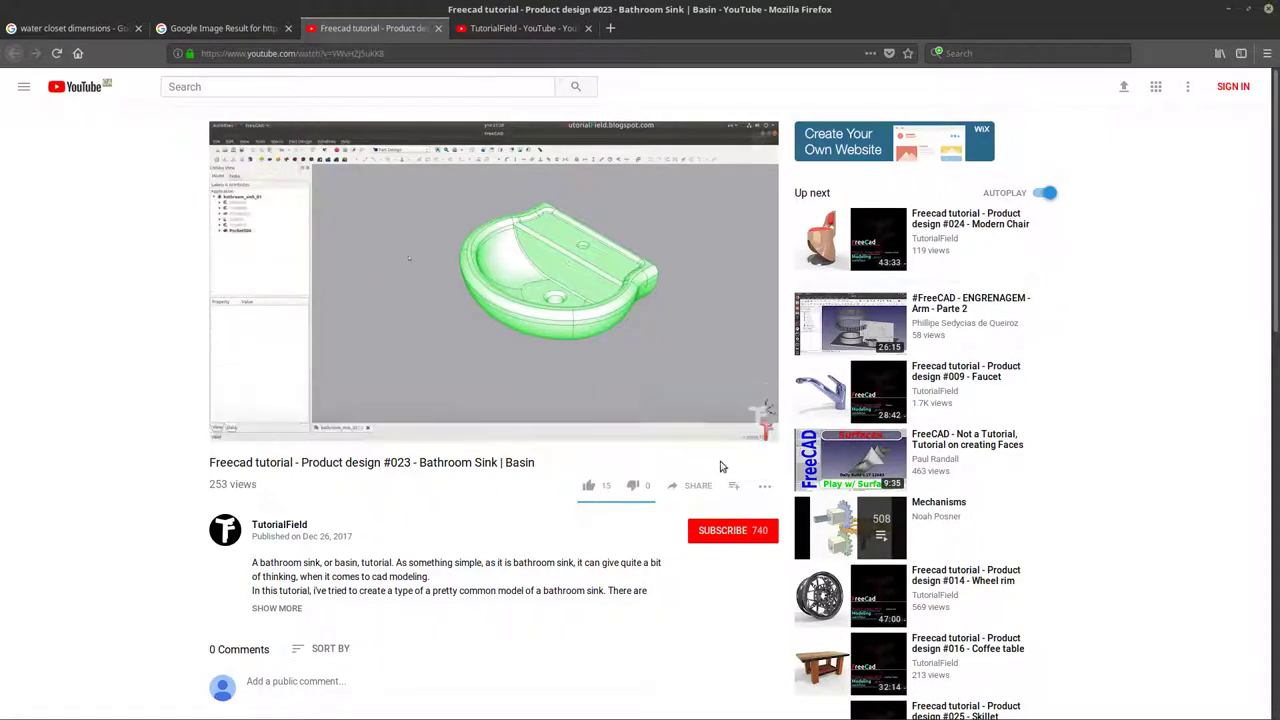
click(763, 428)
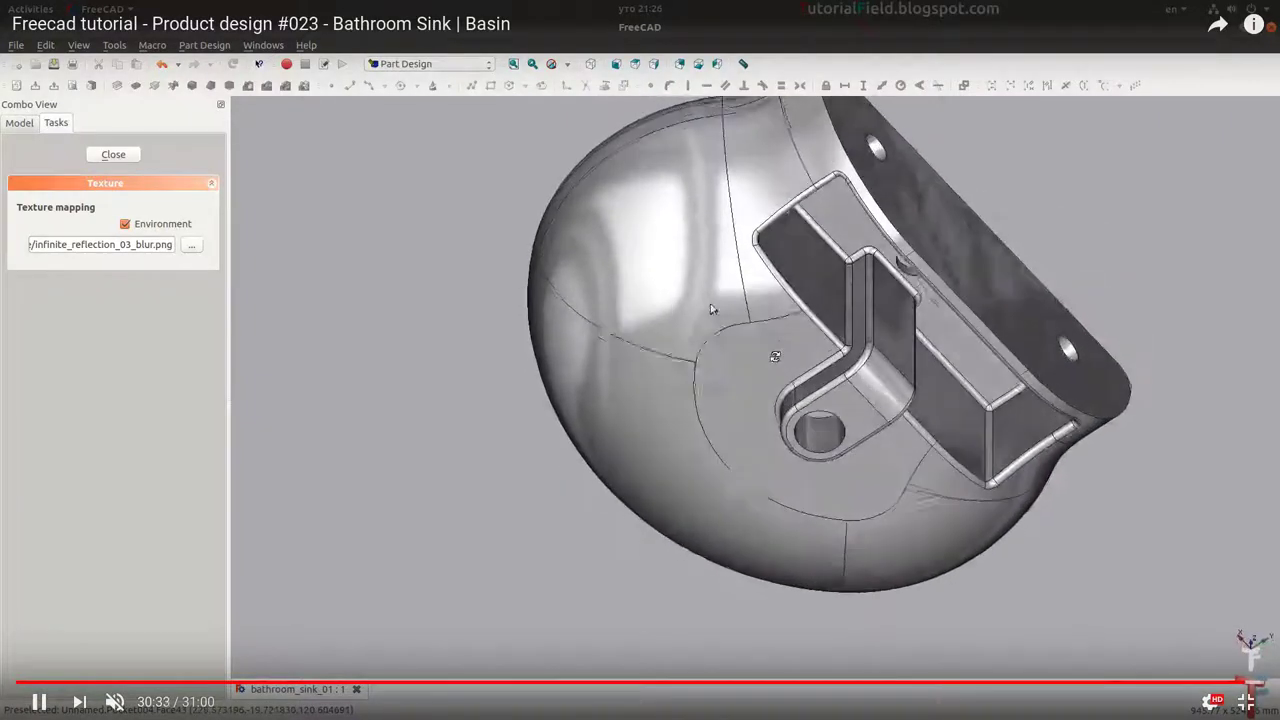
click(1247, 701)
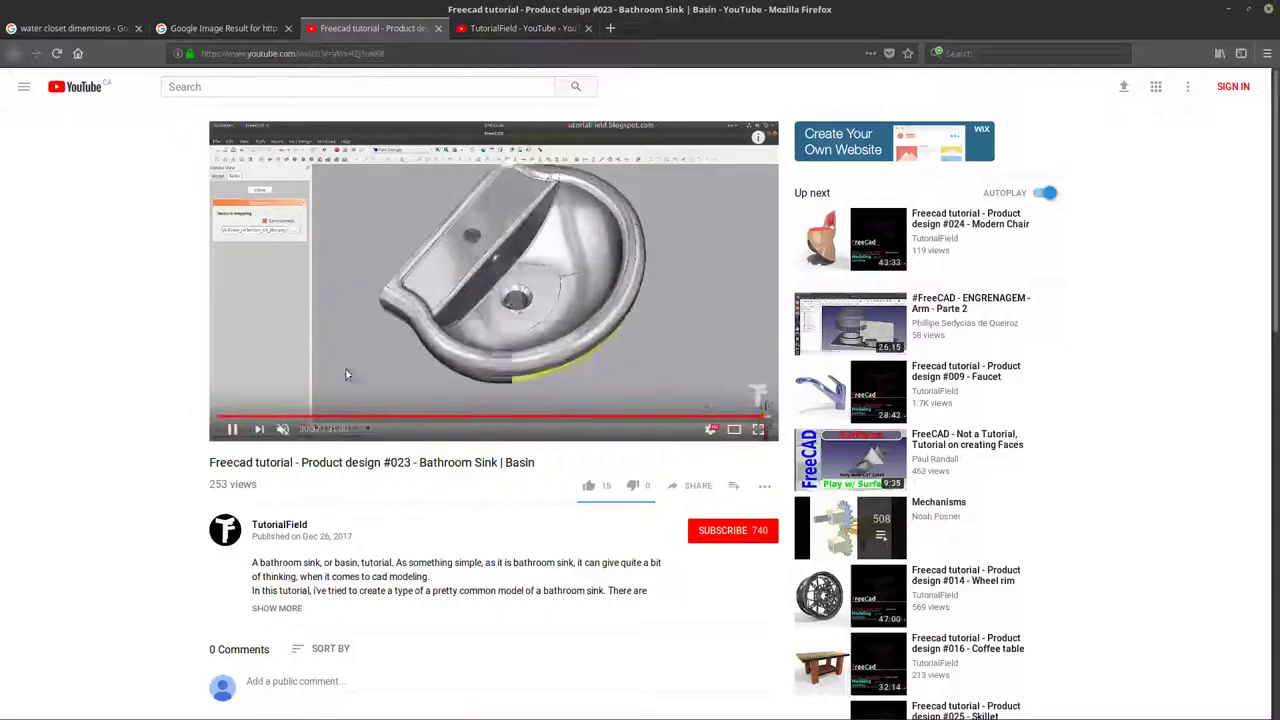
click(371, 354)
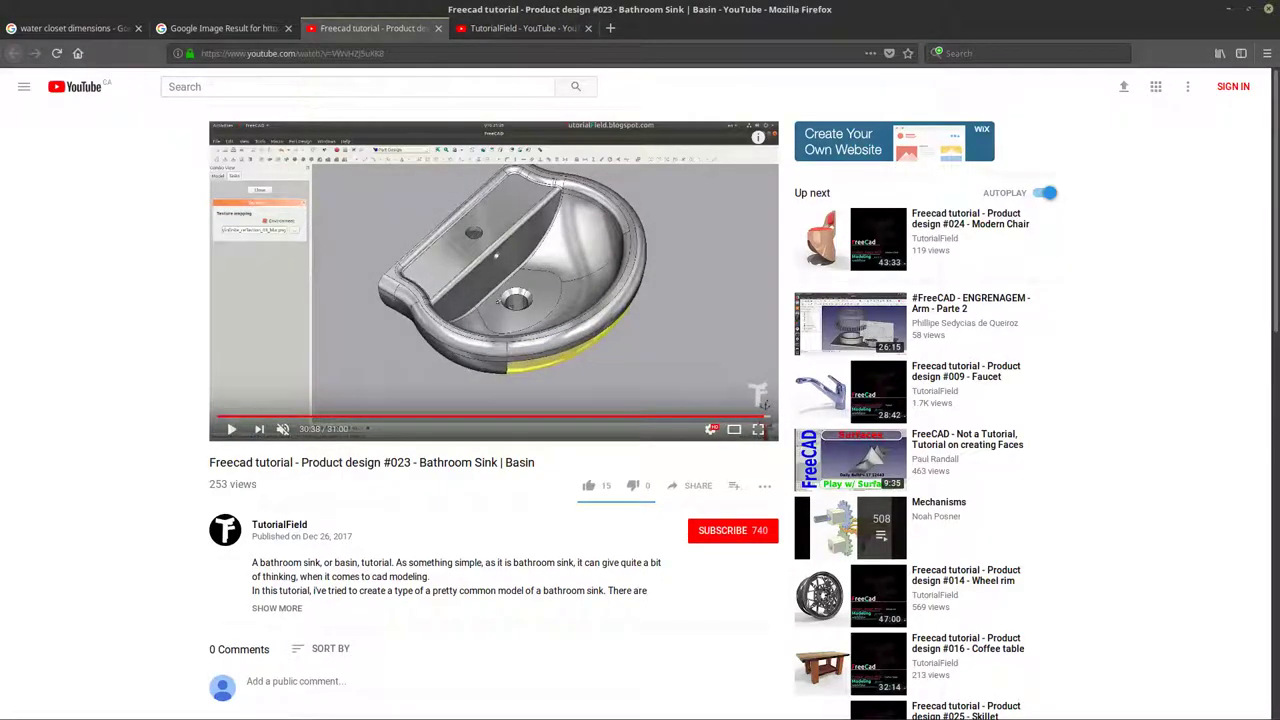
key(alt+Tab)
middle_drag(660, 472, 612, 438)
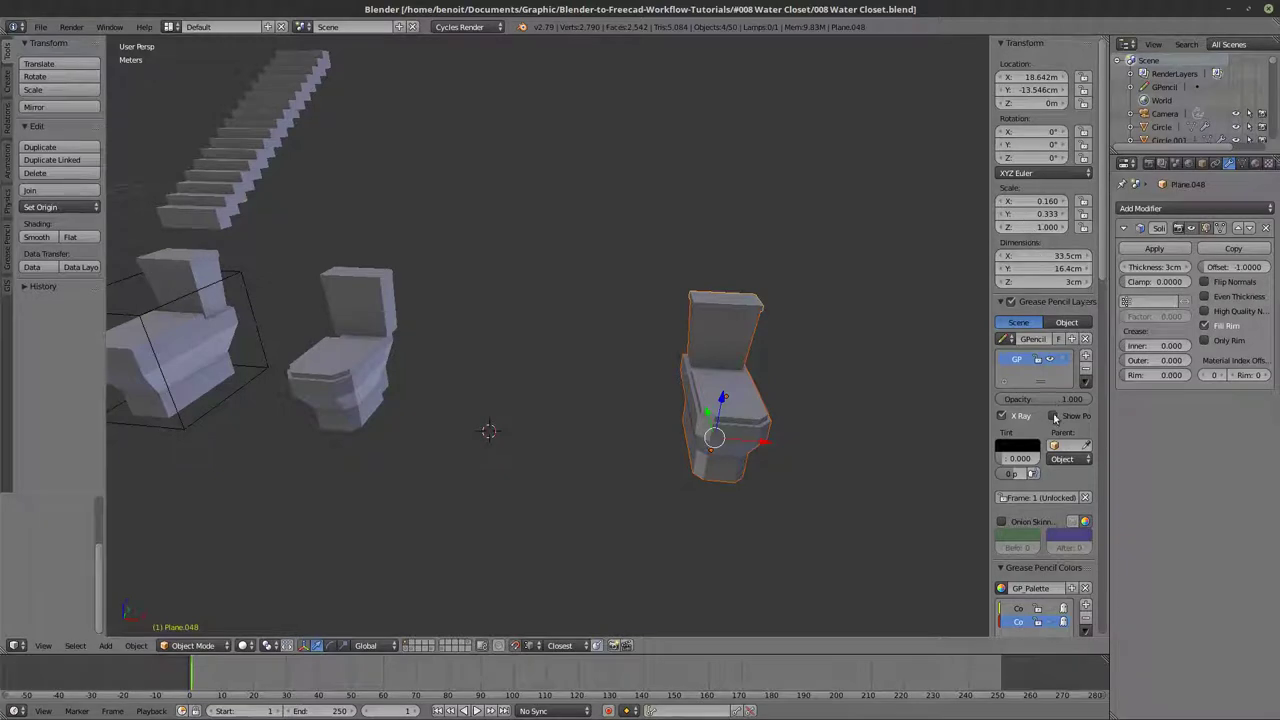
- Start the Screencast Keys display from the N panel
scroll(1052, 430, down, 3)
scroll(1054, 495, up, 3)
scroll(1053, 499, down, 15)
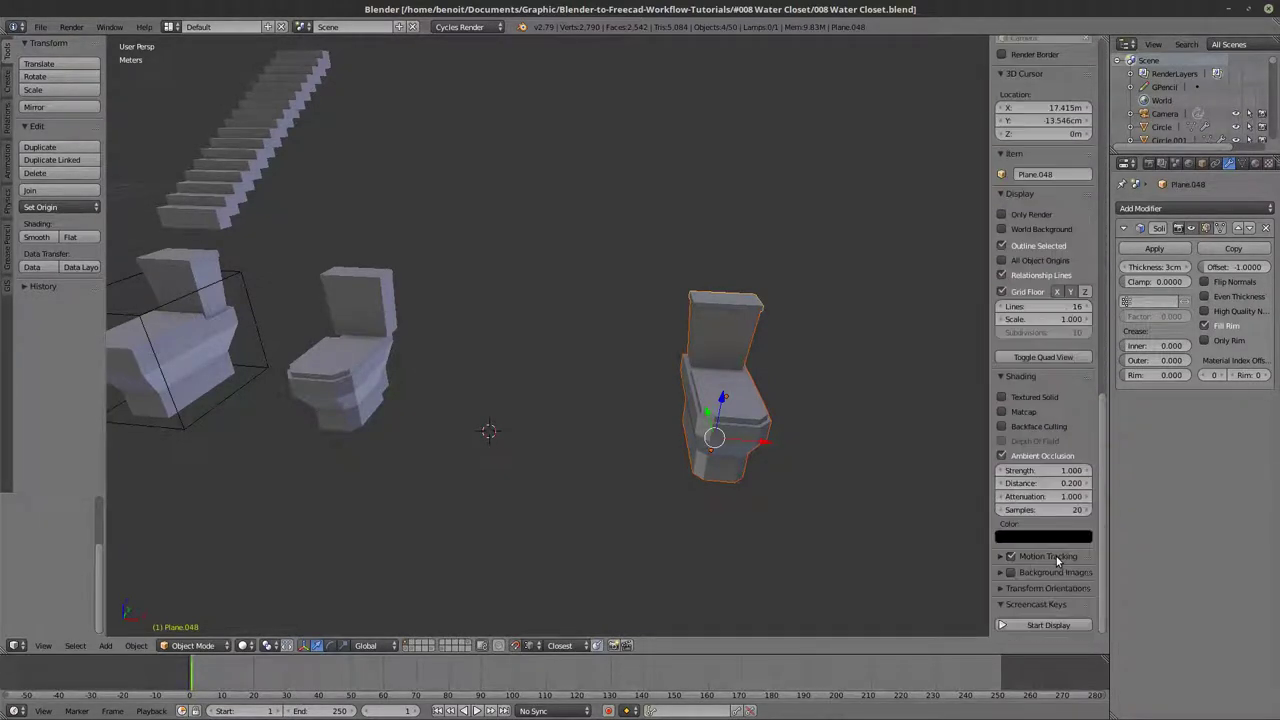
click(1047, 625)
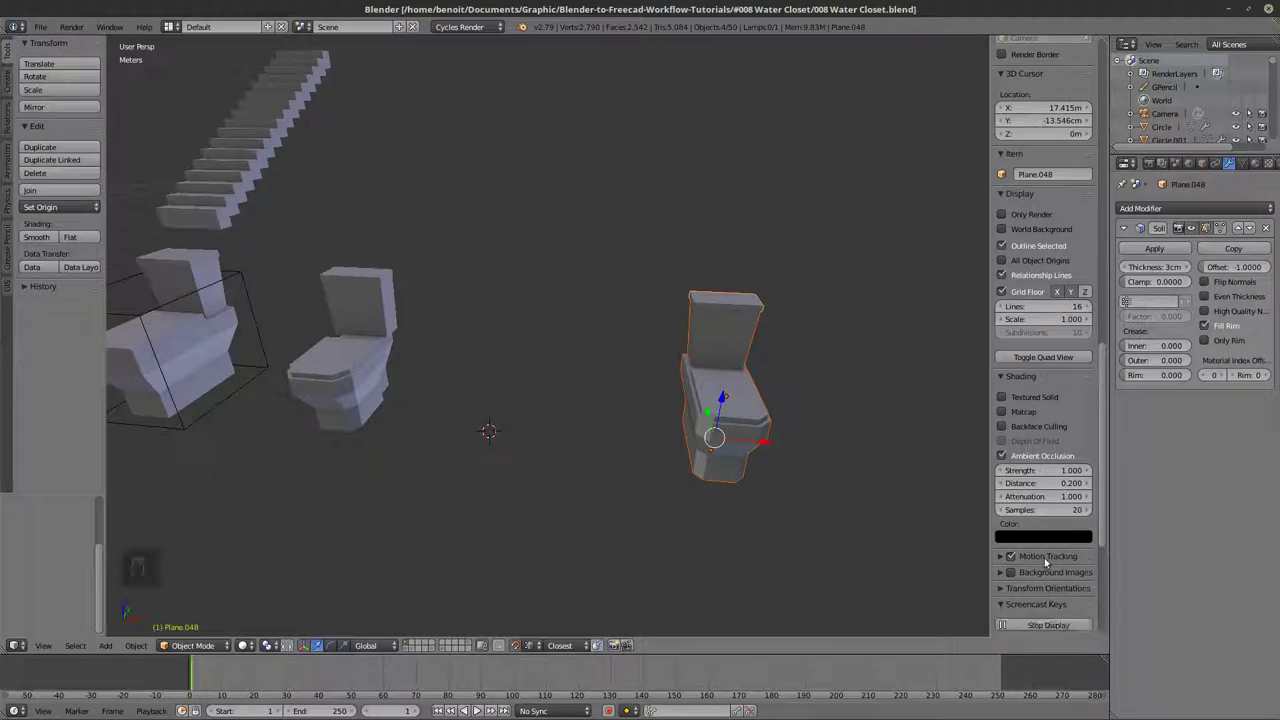
scroll(1043, 556, up, 5)
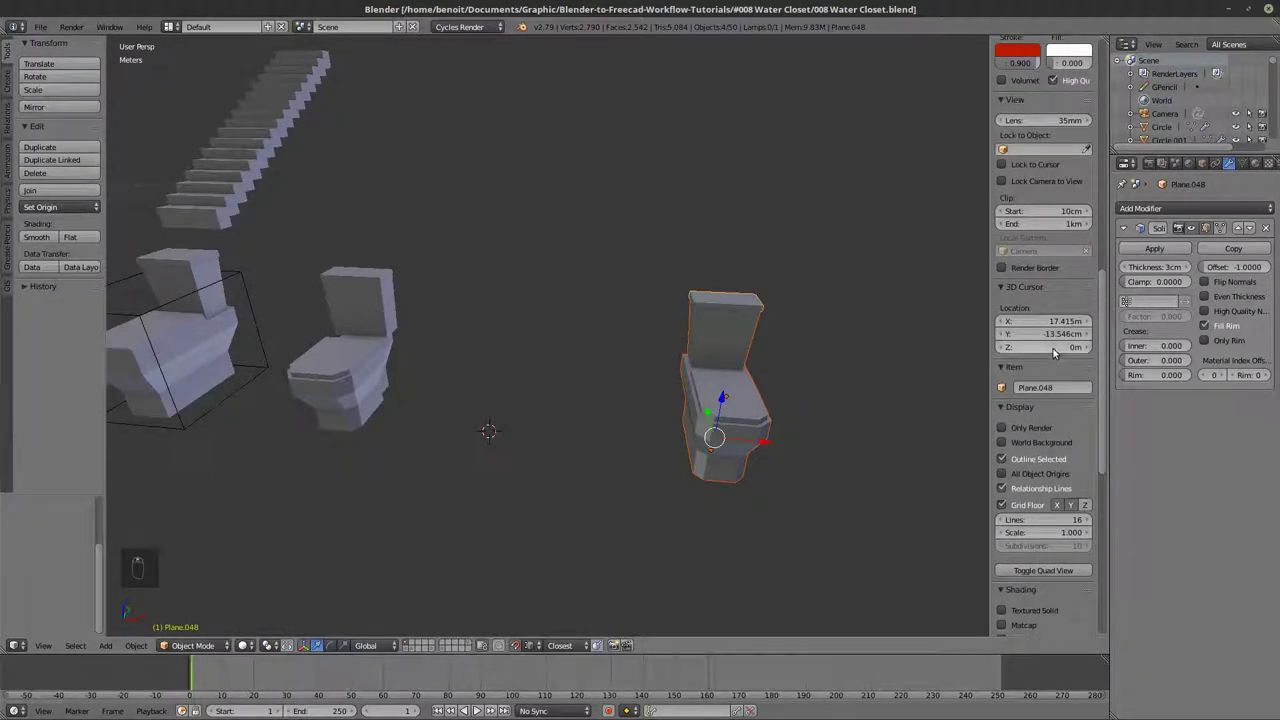
- Add a mesh plane at the 3D cursor beside the toilets
key(shift+a)
mouse_move(517, 414)
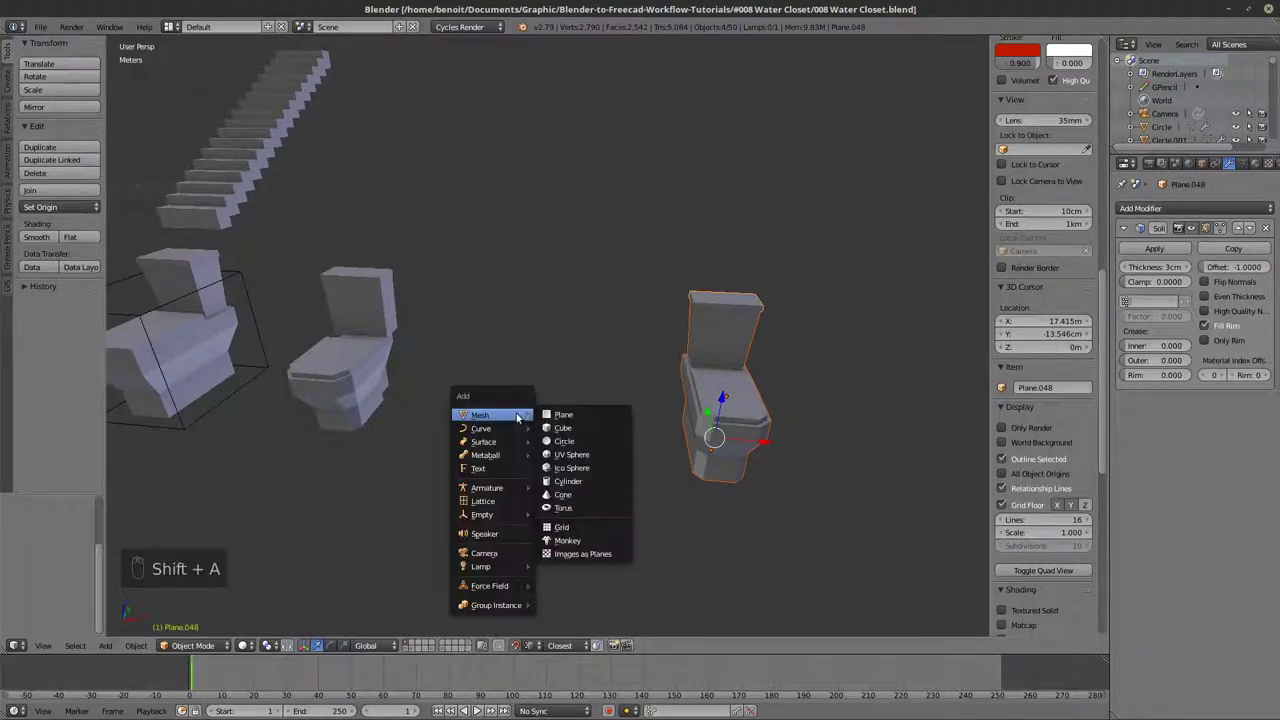
click(565, 415)
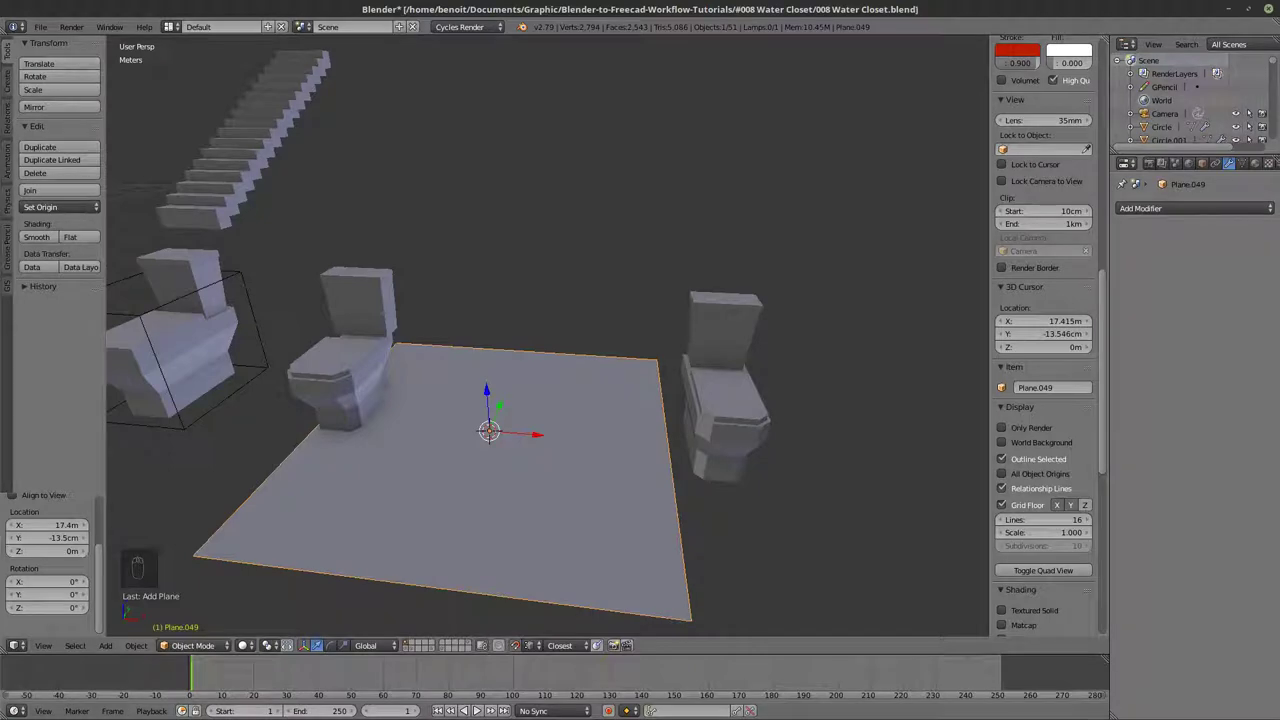
- Bring up the Google Images WC drawing dimensioned 365 wide, 665 deep and 780 high
key(alt+Tab)
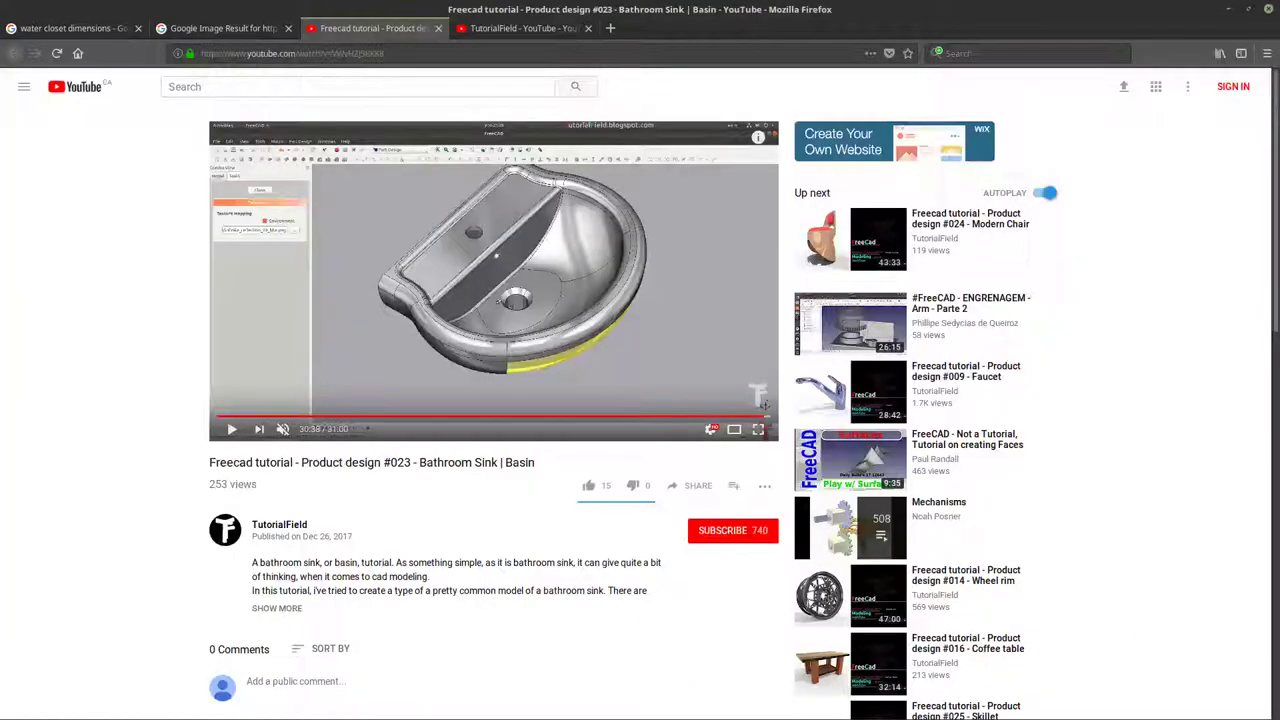
click(110, 28)
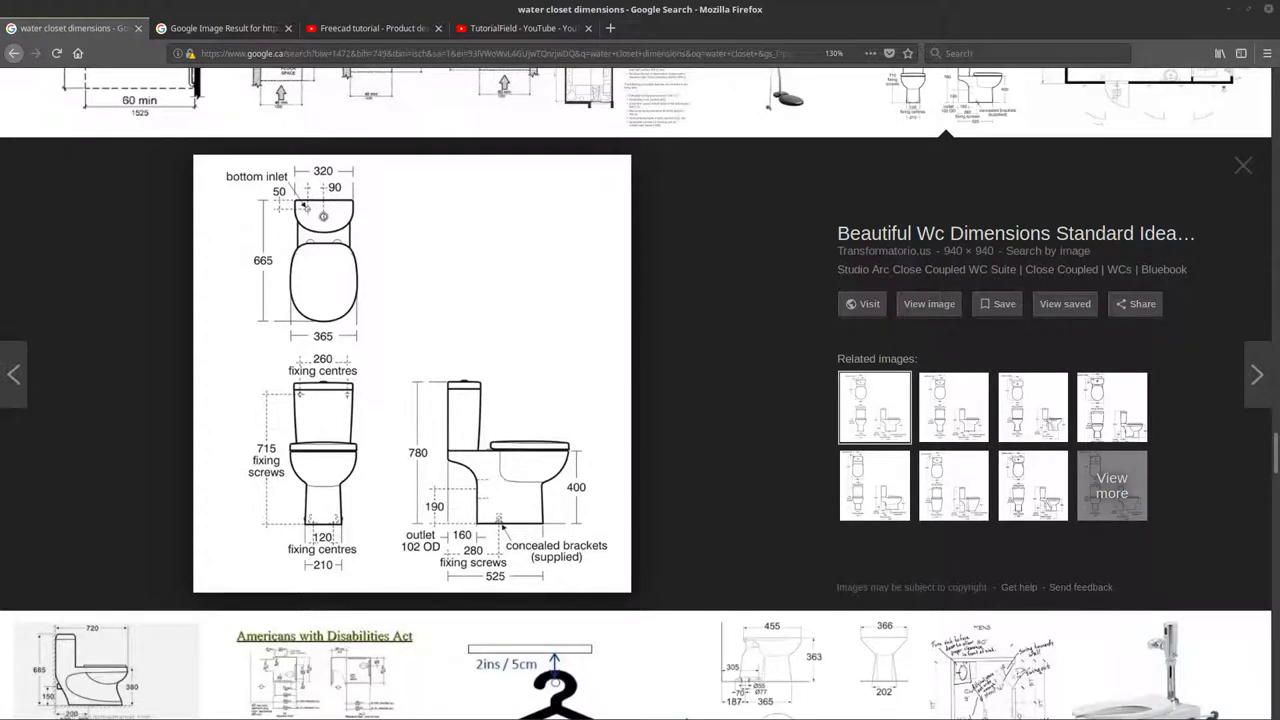
- Set the plane's Y dimension to 66.5 cm in the N panel
key(alt+Tab)
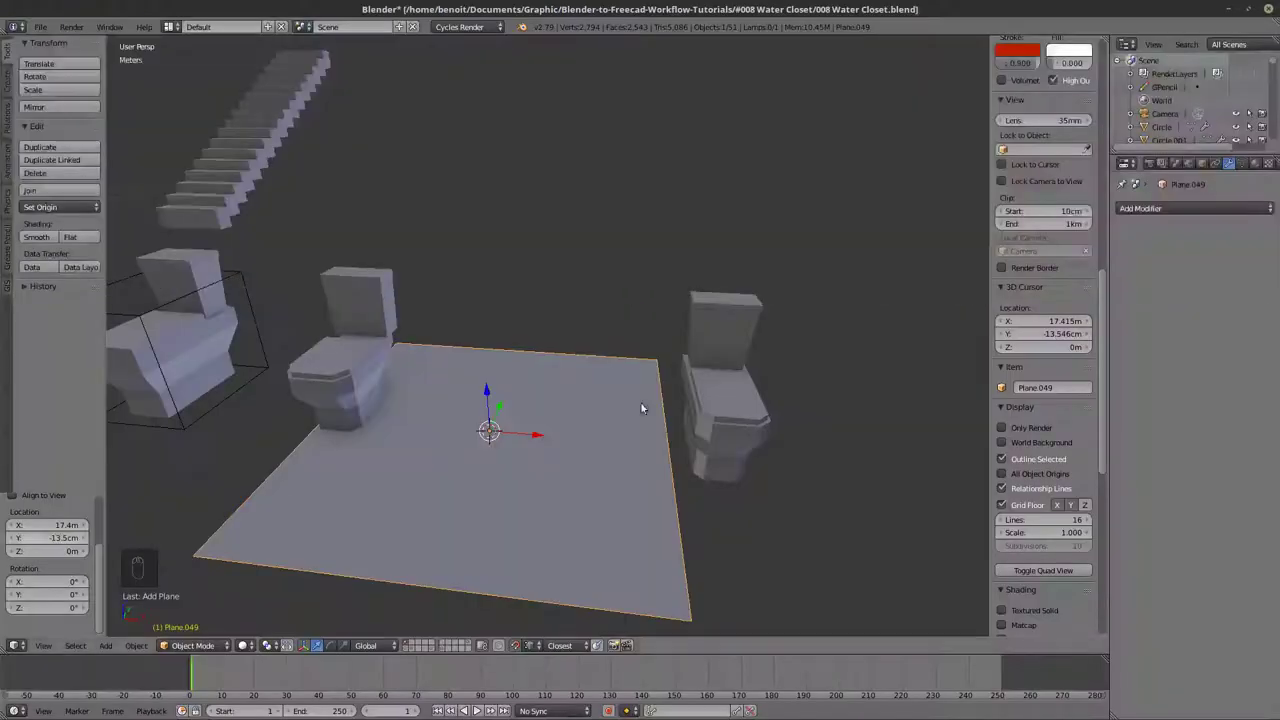
scroll(1045, 330, up, 5)
scroll(1051, 240, up, 10)
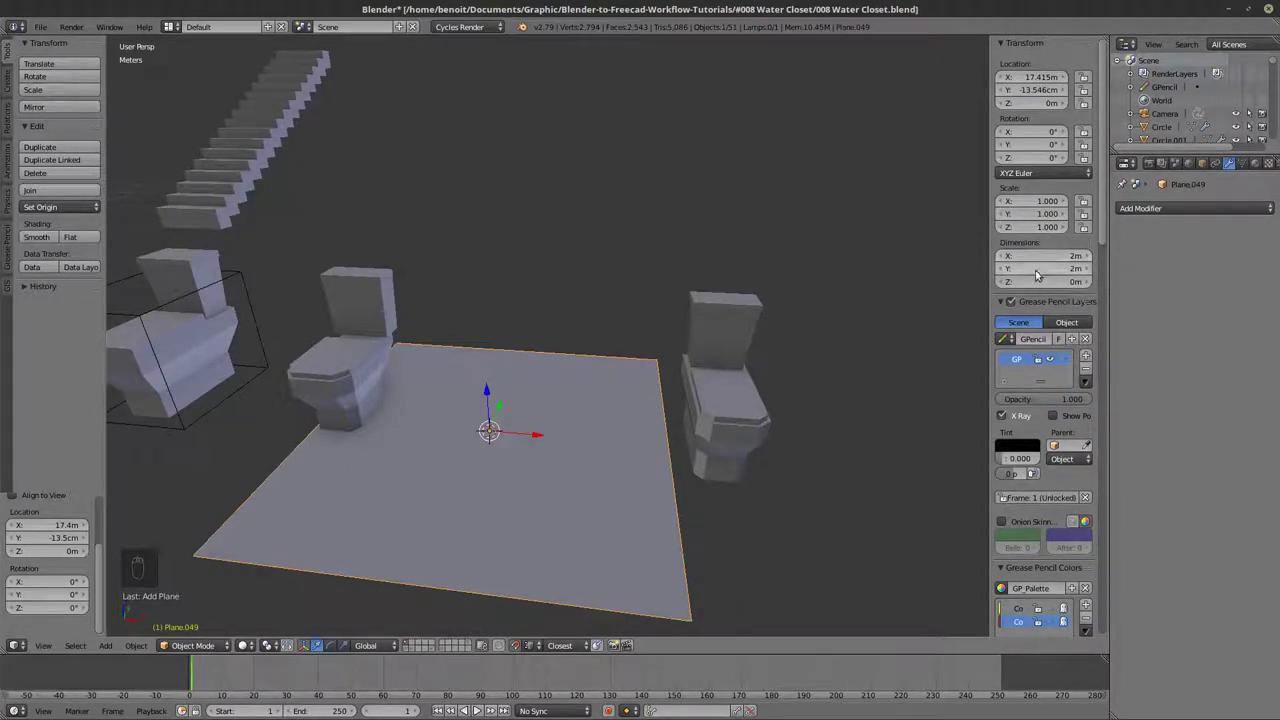
click(1037, 272)
text(66)
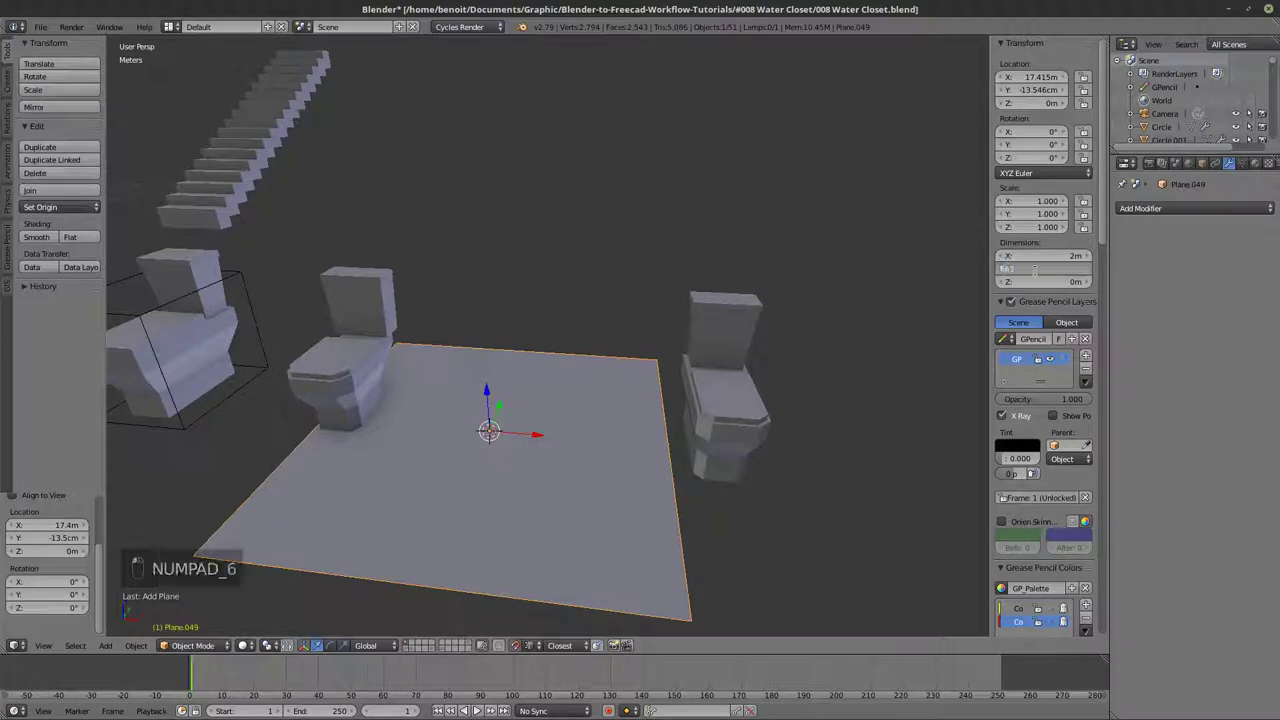
text(mm)
key(Return)
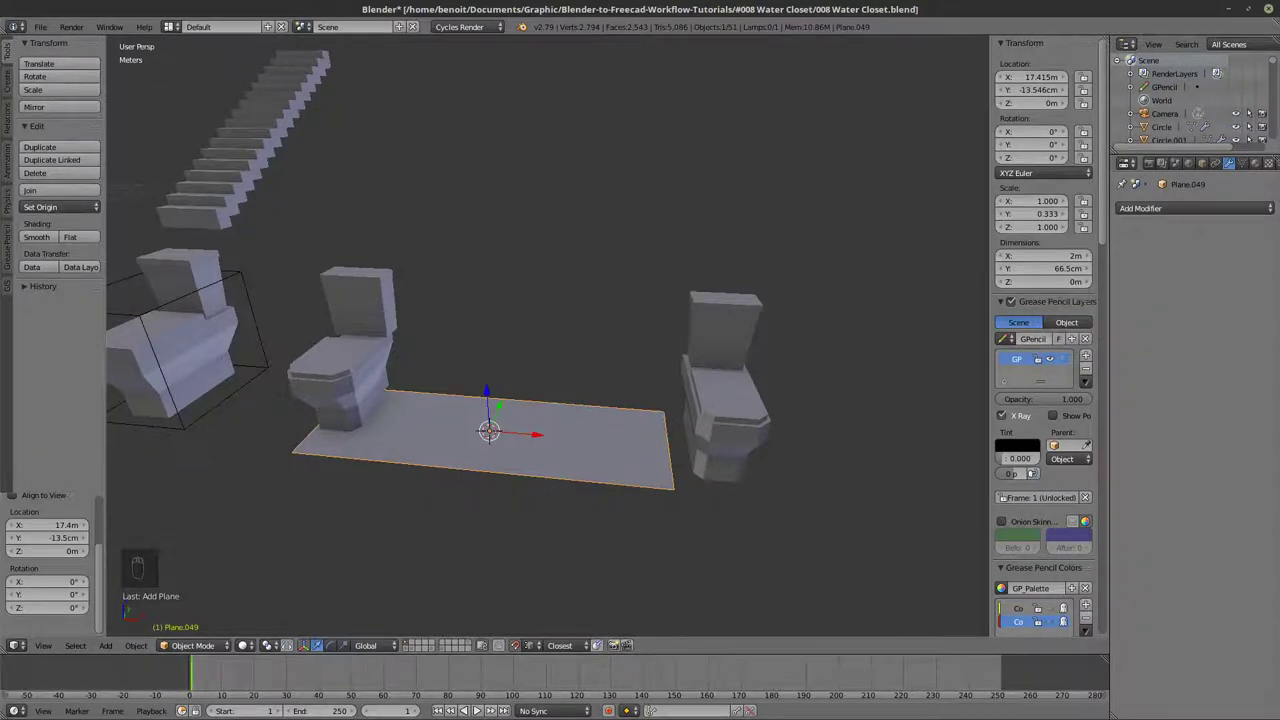
- Set the plane's X dimension to 32 cm after checking the dimensions diagram
key(alt+Tab)
key(alt+Tab)
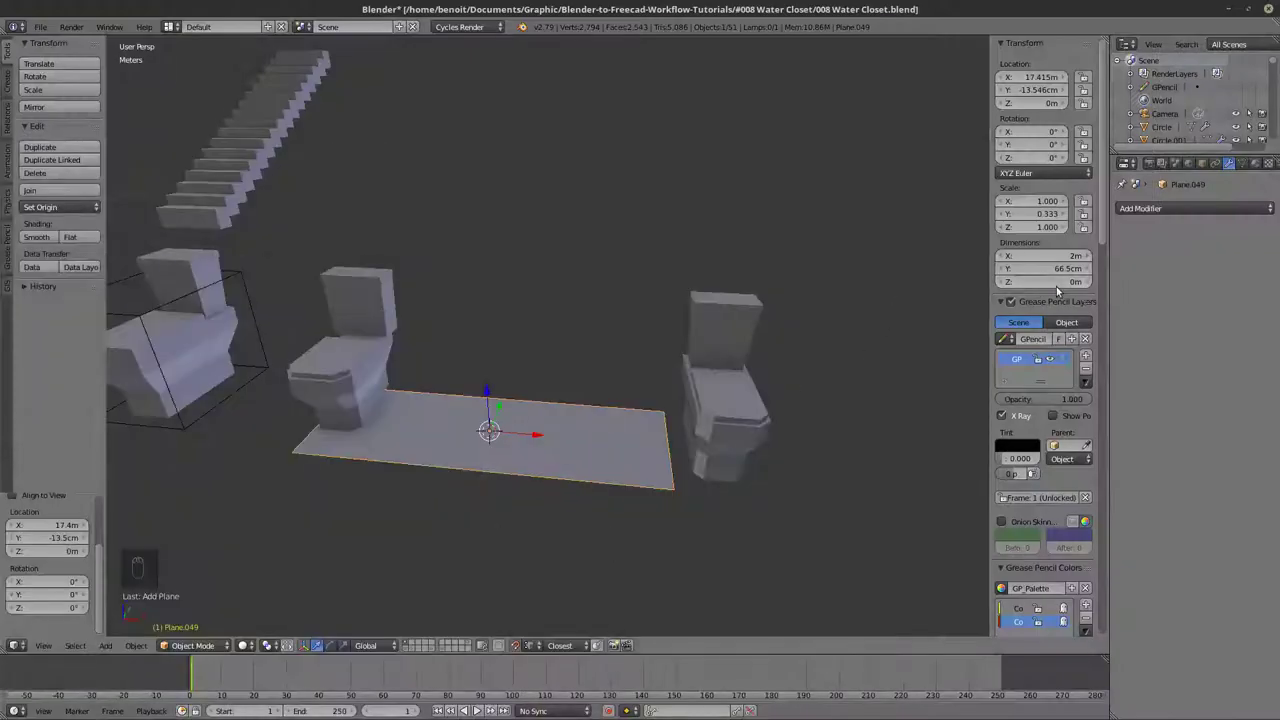
click(1046, 256)
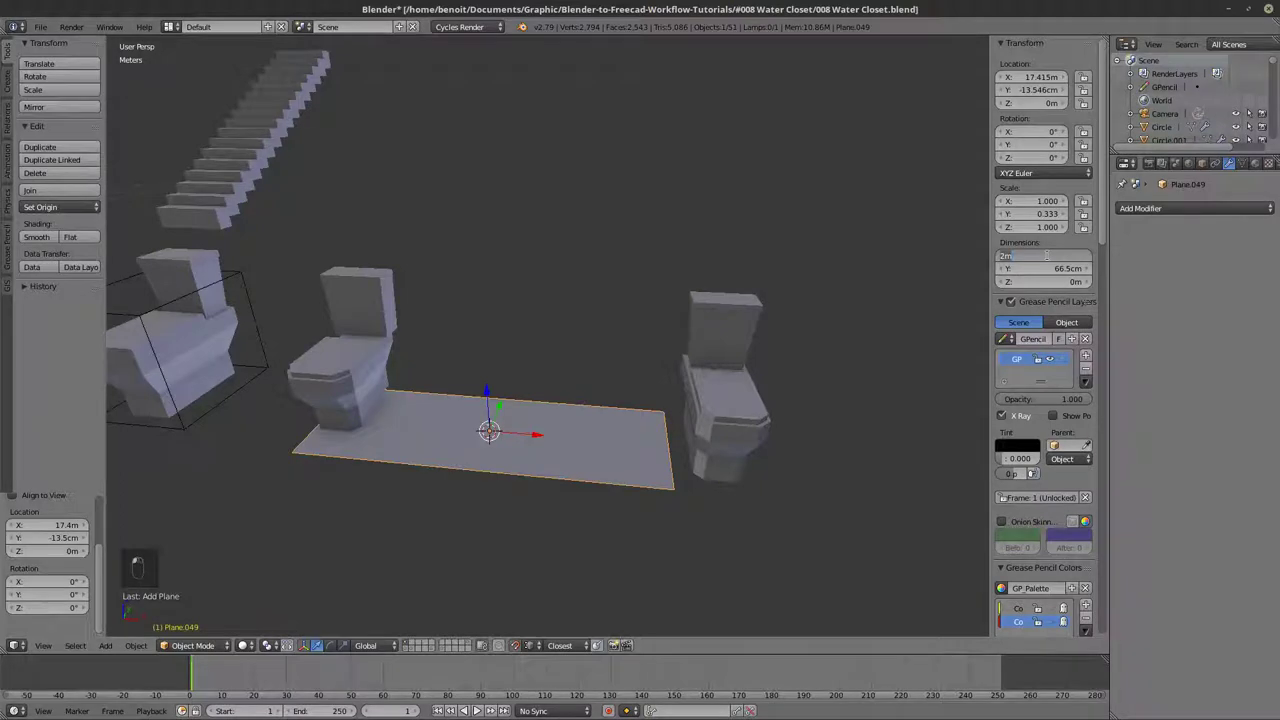
text(32cm)
key(Return)
middle_drag(486, 430, 556, 414)
scroll(502, 360, up, 3)
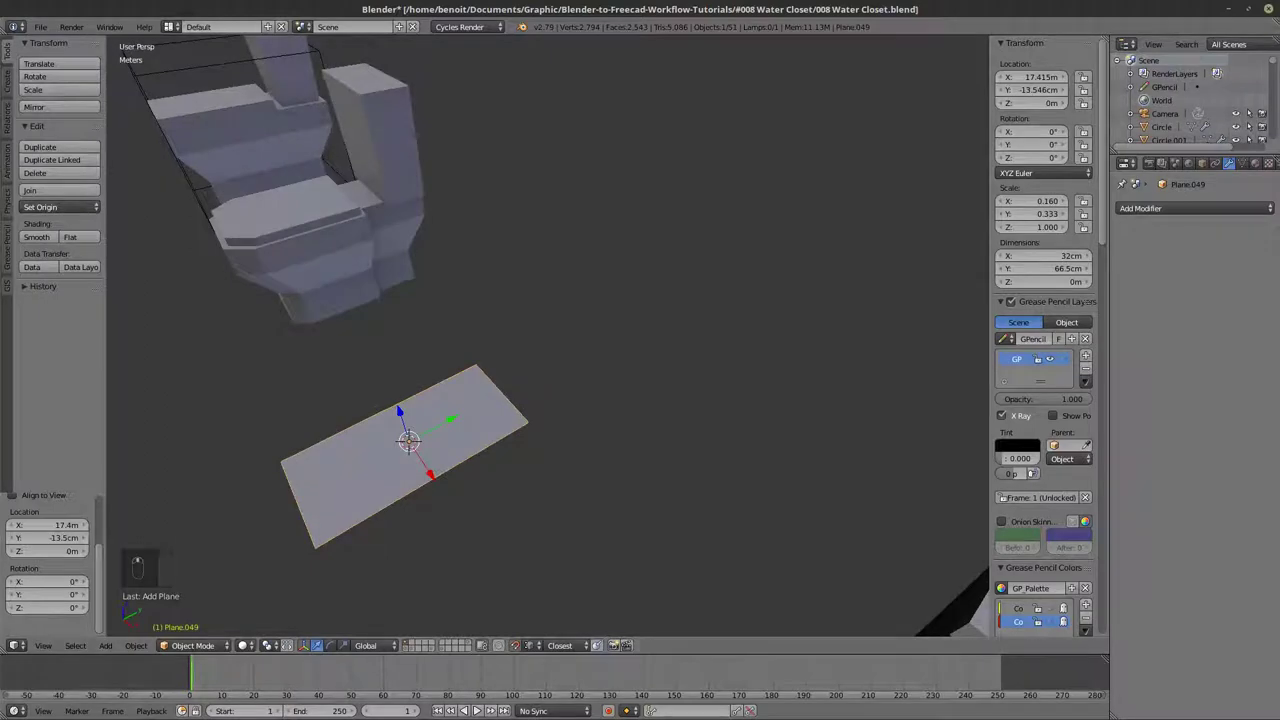
key(alt+Tab)
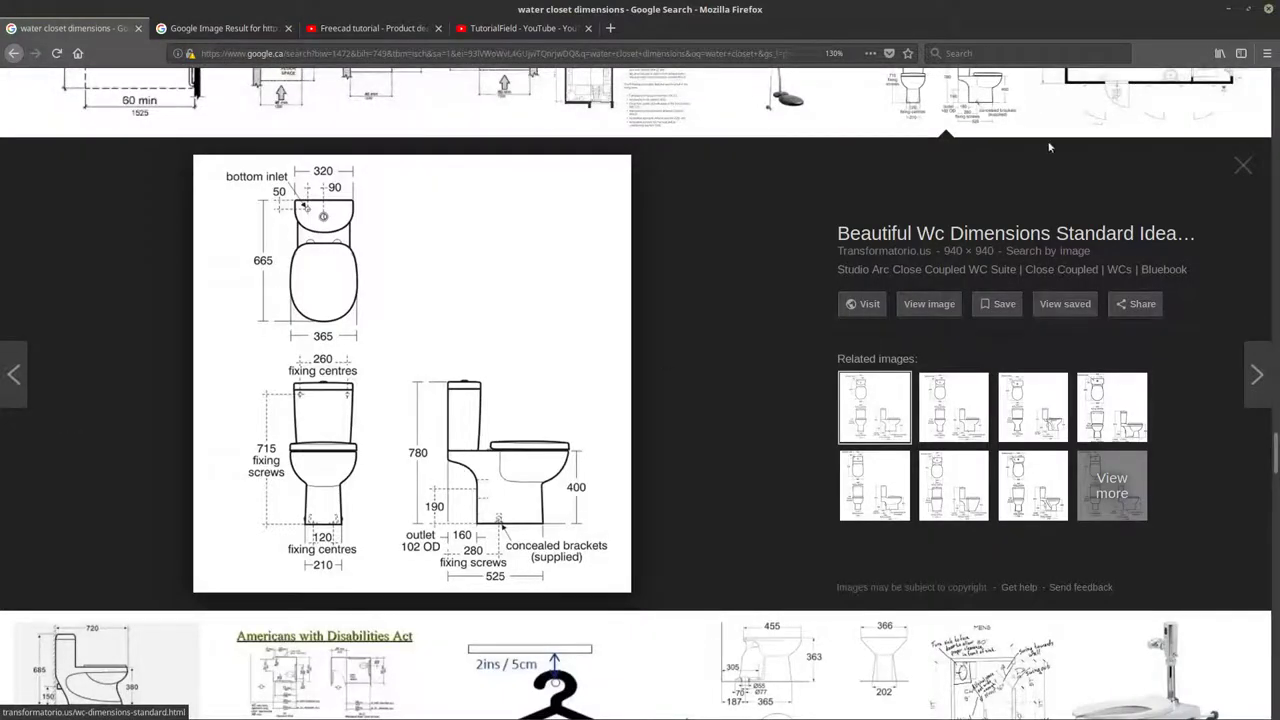
- Extrude the plane upward into a box 72 cm tall
key(alt+Tab)
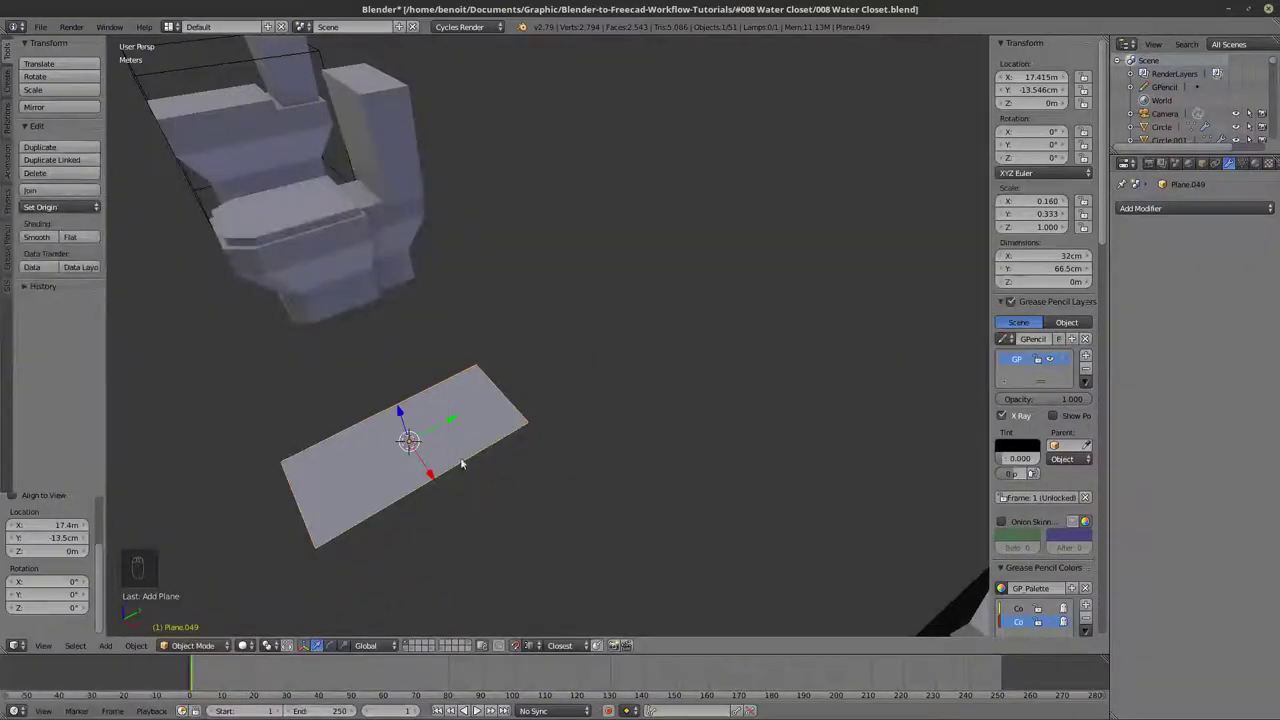
middle_drag(475, 453, 565, 420)
key(Tab)
key(e)
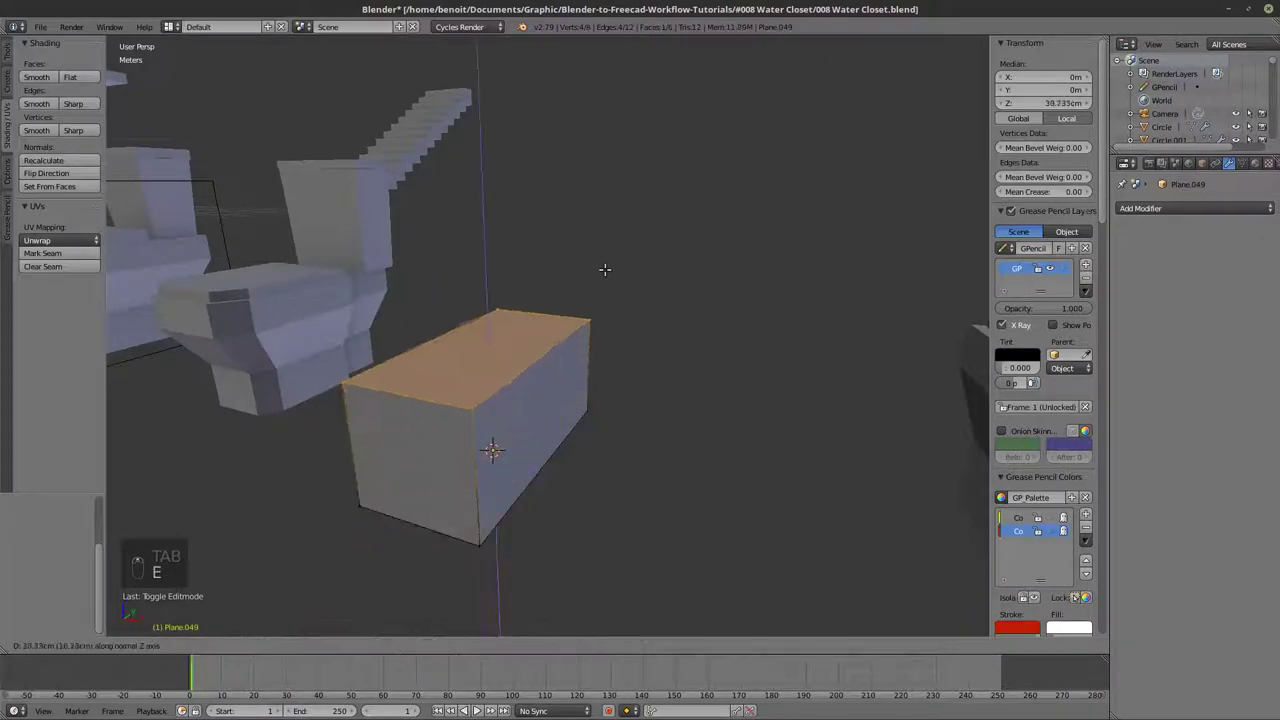
click(614, 221)
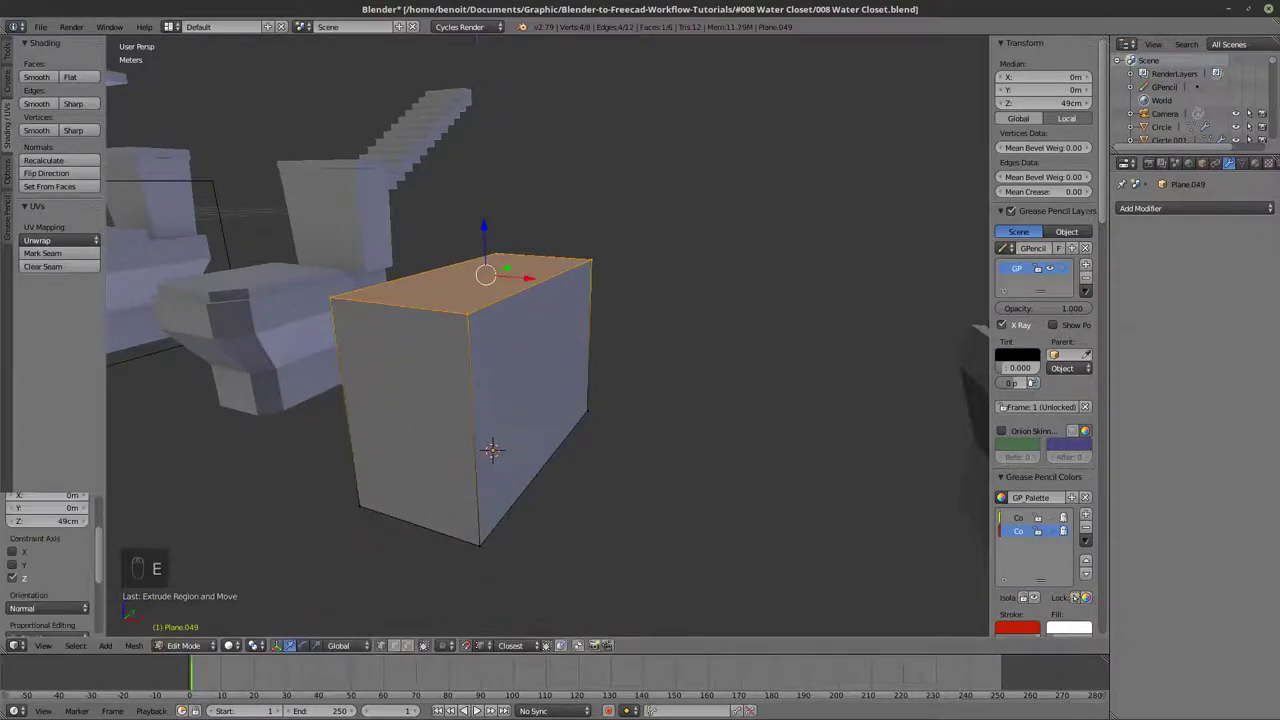
click(40, 521)
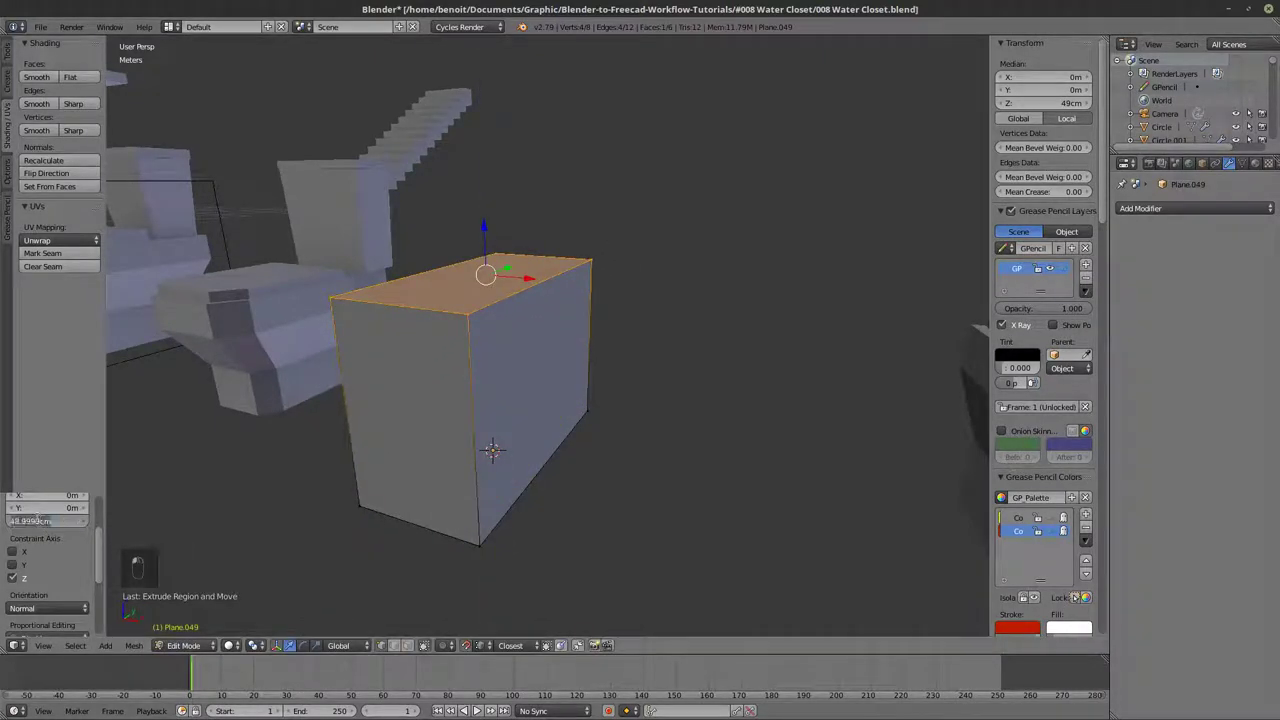
text(72cm)
key(Return)
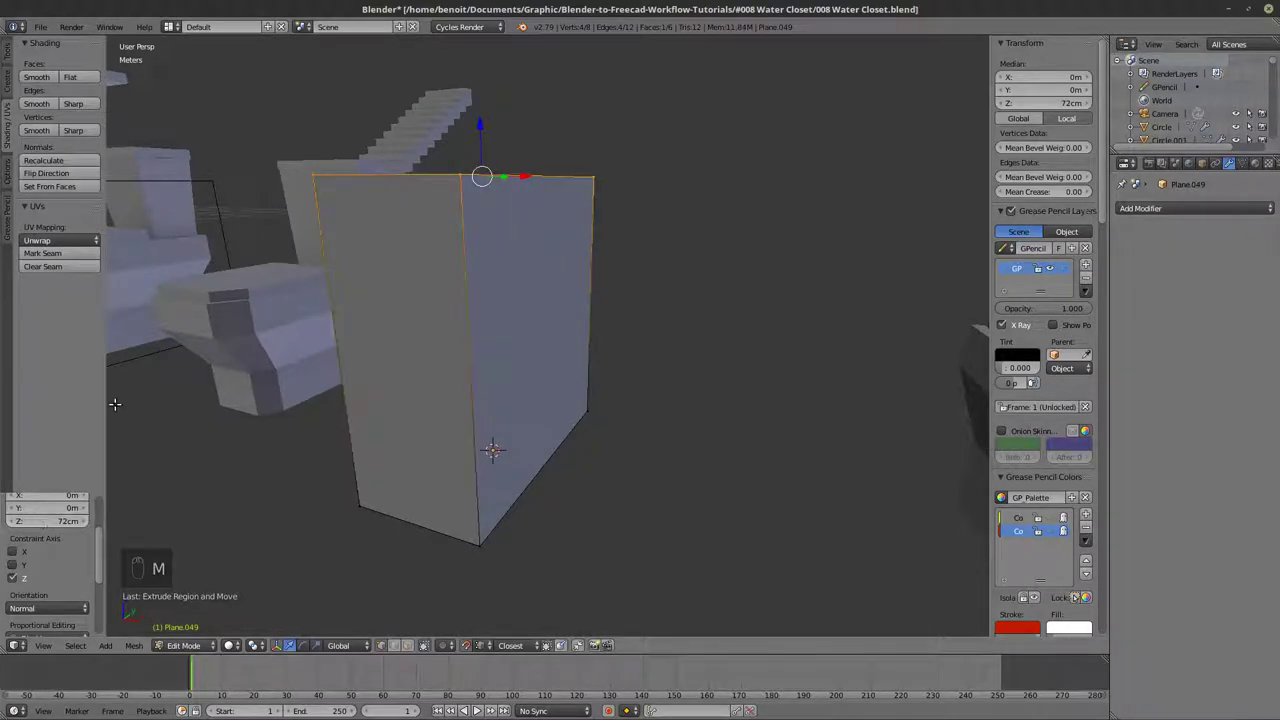
scroll(62, 496, down, 2)
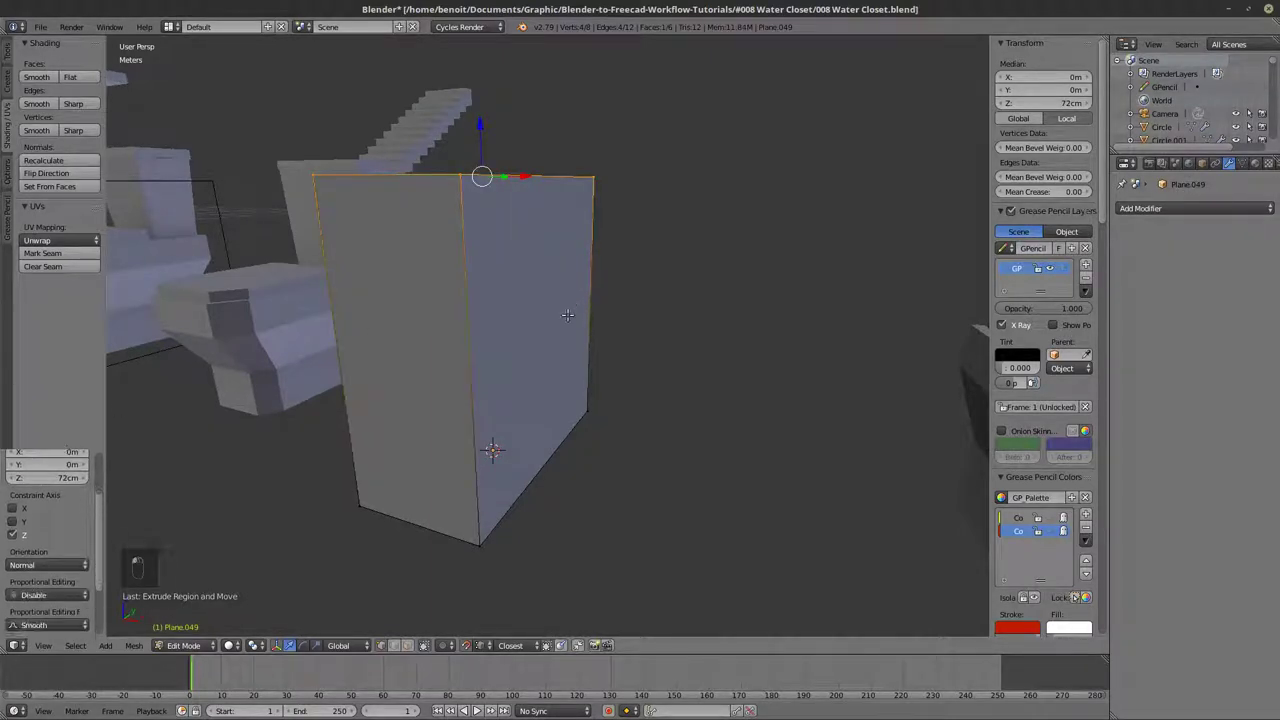
mouse_move(584, 296)
middle_down()
mouse_move(615, 397)
mouse_move(528, 410)
mouse_move(573, 457)
mouse_move(636, 447)
middle_up()
- Switch to wireframe and duplicate the box in place as Plane.050
key(Tab)
key(z)
key(shift+d)
right_click(749, 425)
- Toggle the shading and compare the box against the WC drawing and FreeCAD section
key(z)
key(z)
middle_drag(334, 557, 290, 555)
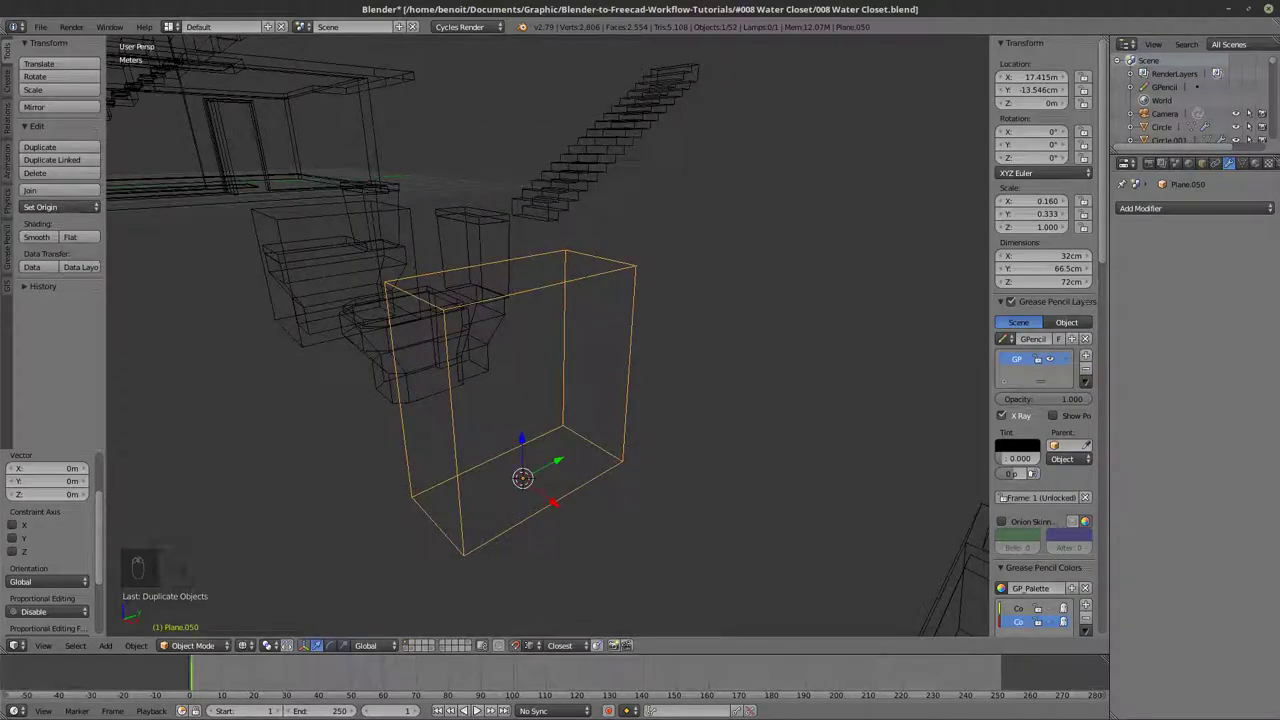
key(alt+Tab)
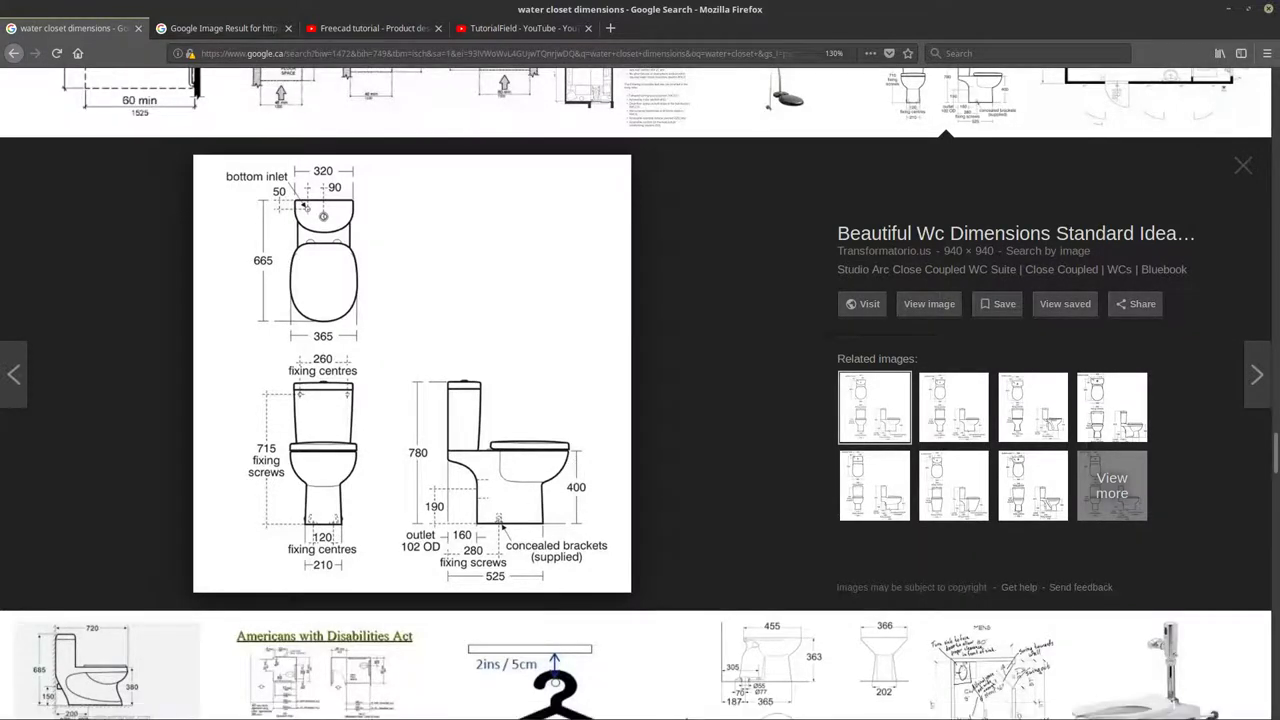
key(alt+Tab)
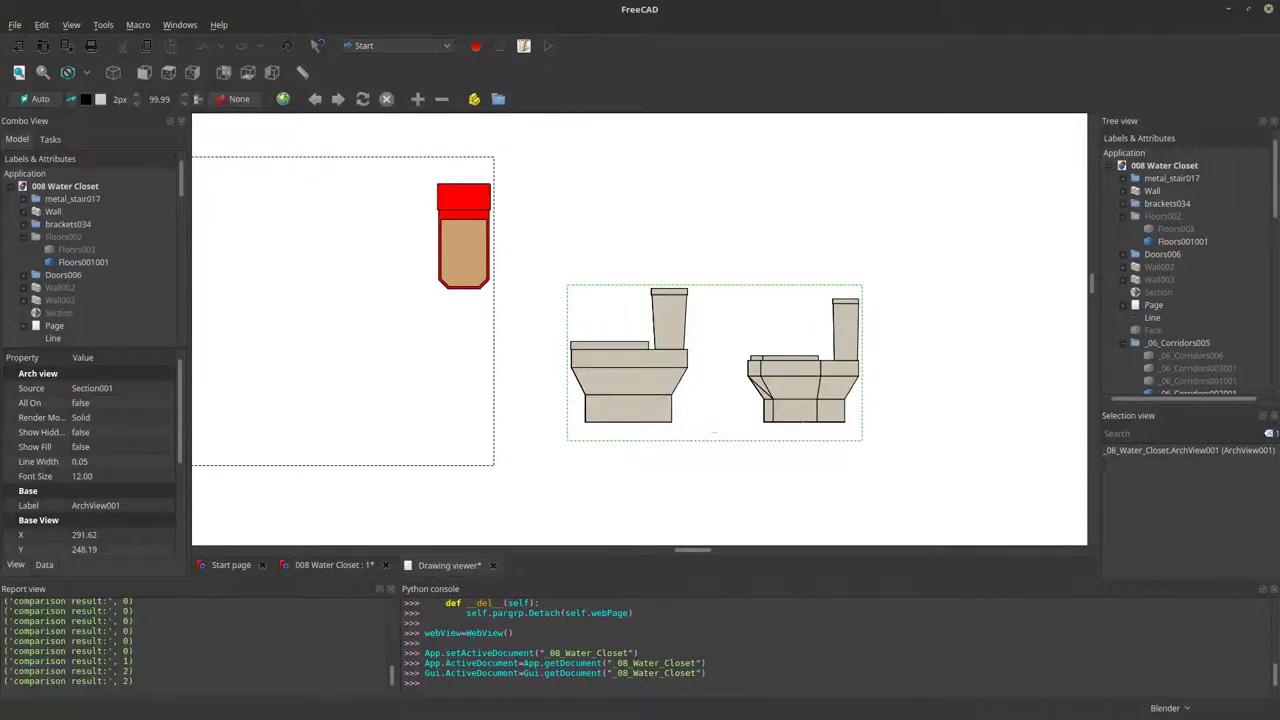
key(alt+Tab)
- Move the box's top face vertically to exactly 400 mm above the floor
key(Tab)
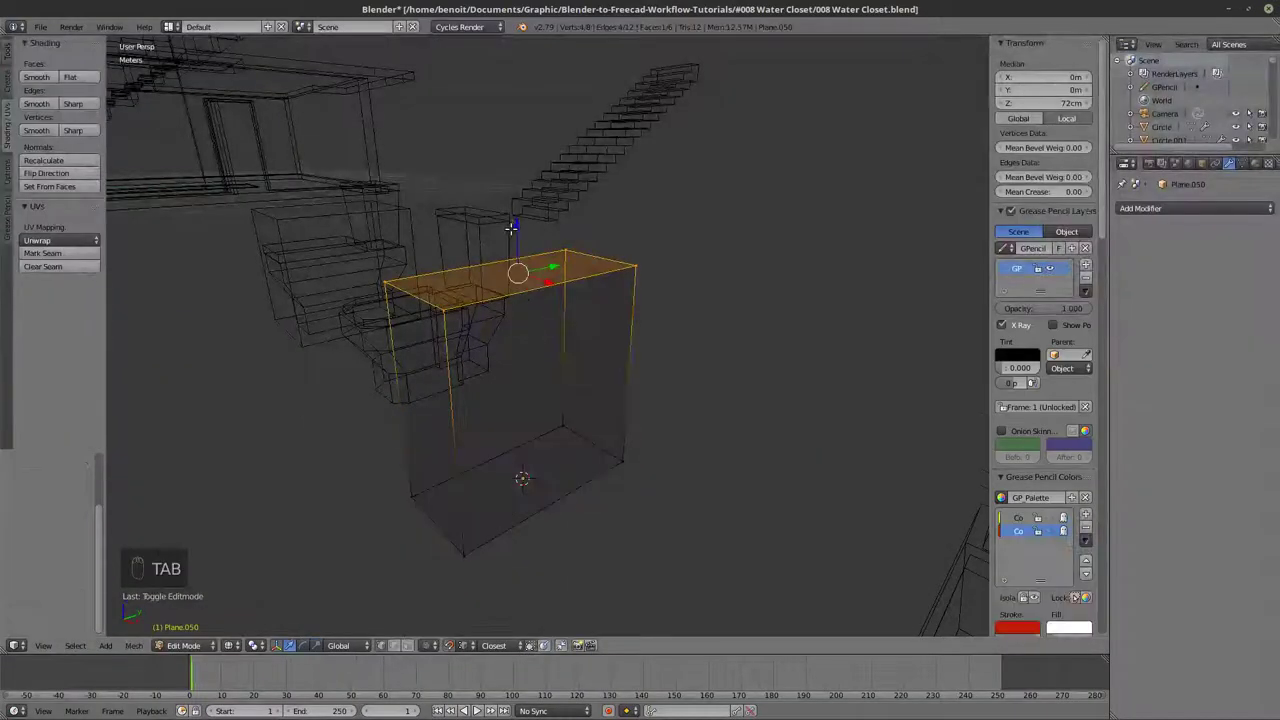
key(g)
key(z)
click(463, 553)
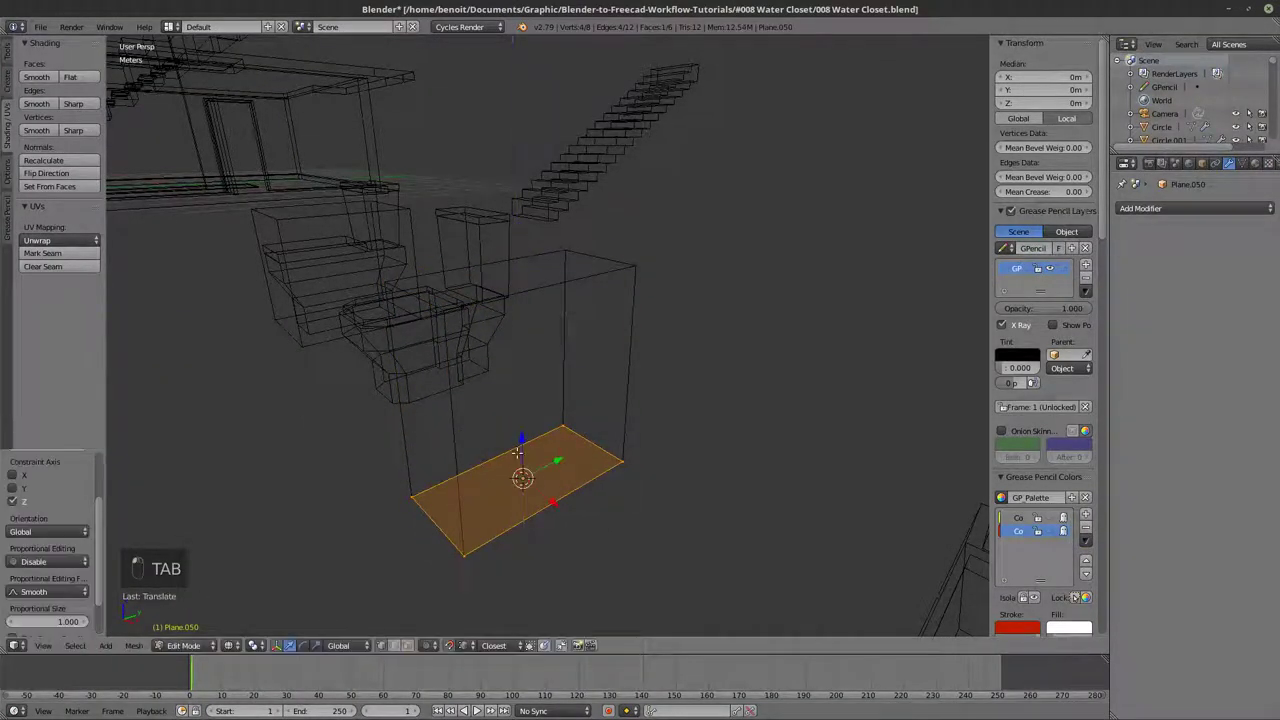
key(g)
key(z)
click(686, 334)
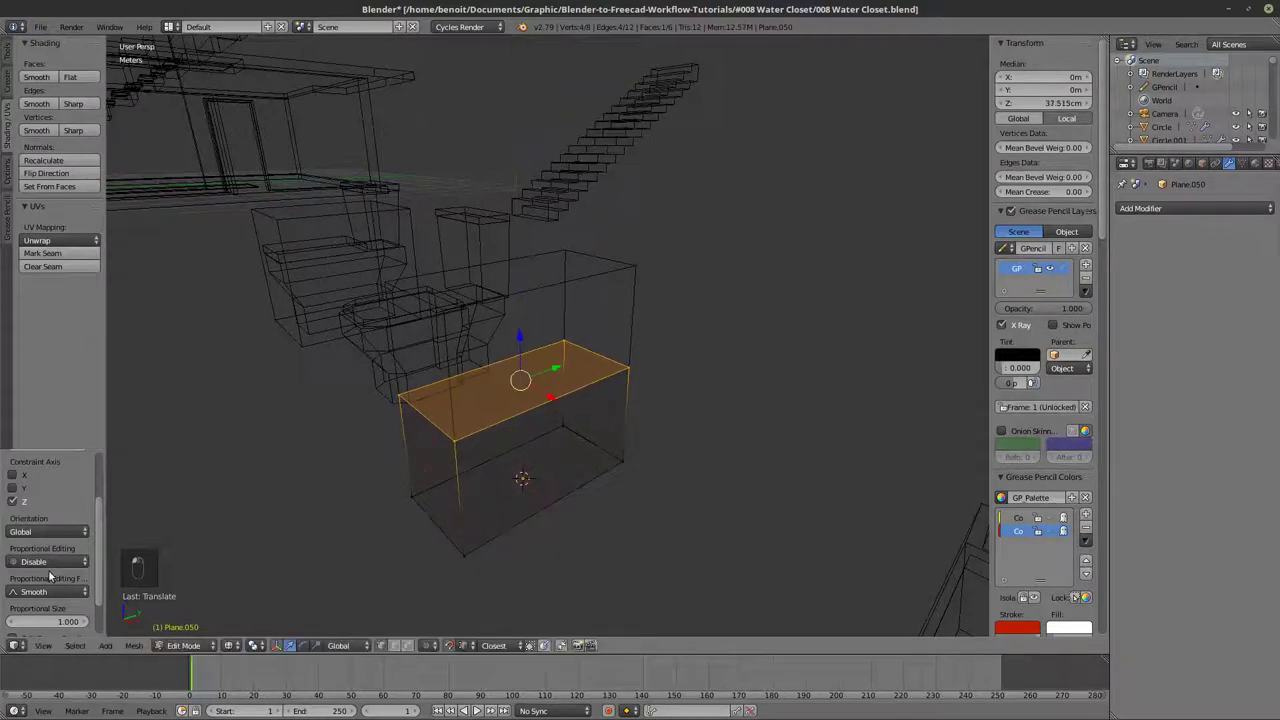
scroll(48, 576, up, 3)
click(53, 517)
text(400mm)
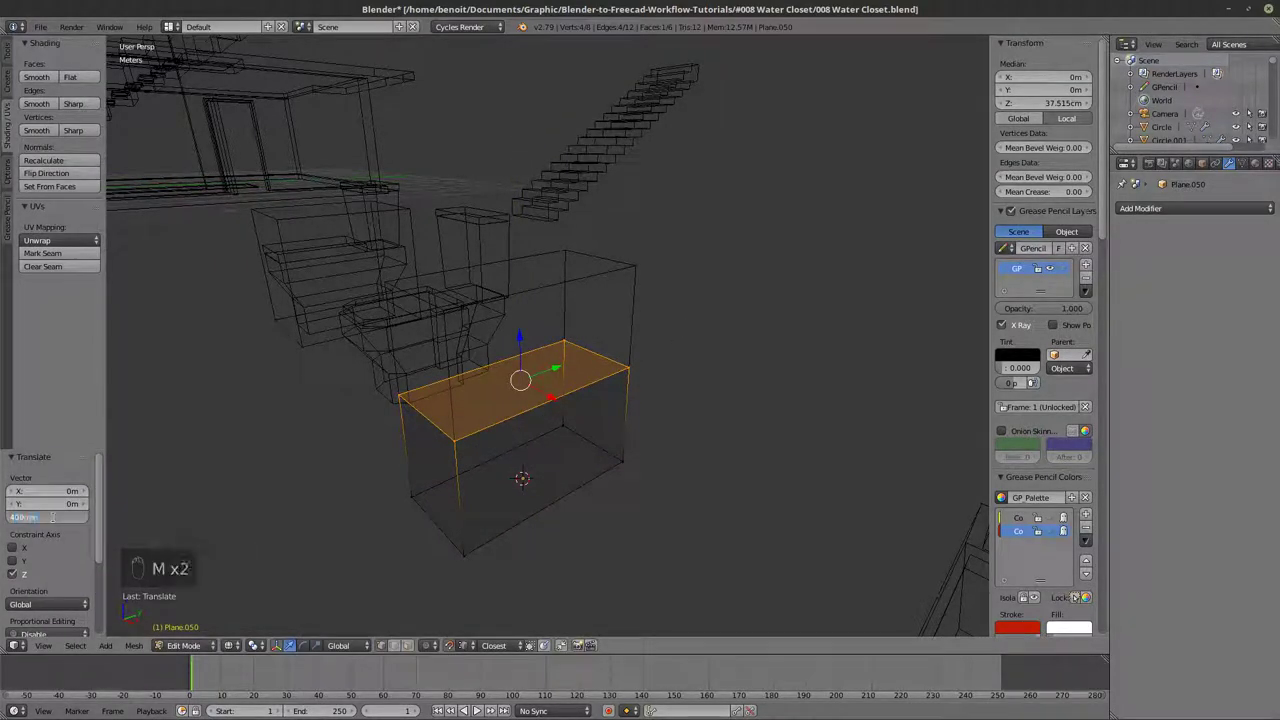
key(Return)
middle_drag(432, 480, 600, 330)
- Duplicate the tall wire box in place and check the reference image
key(Tab)
right_click(631, 309)
middle_drag(653, 364, 690, 434)
key(shift+d)
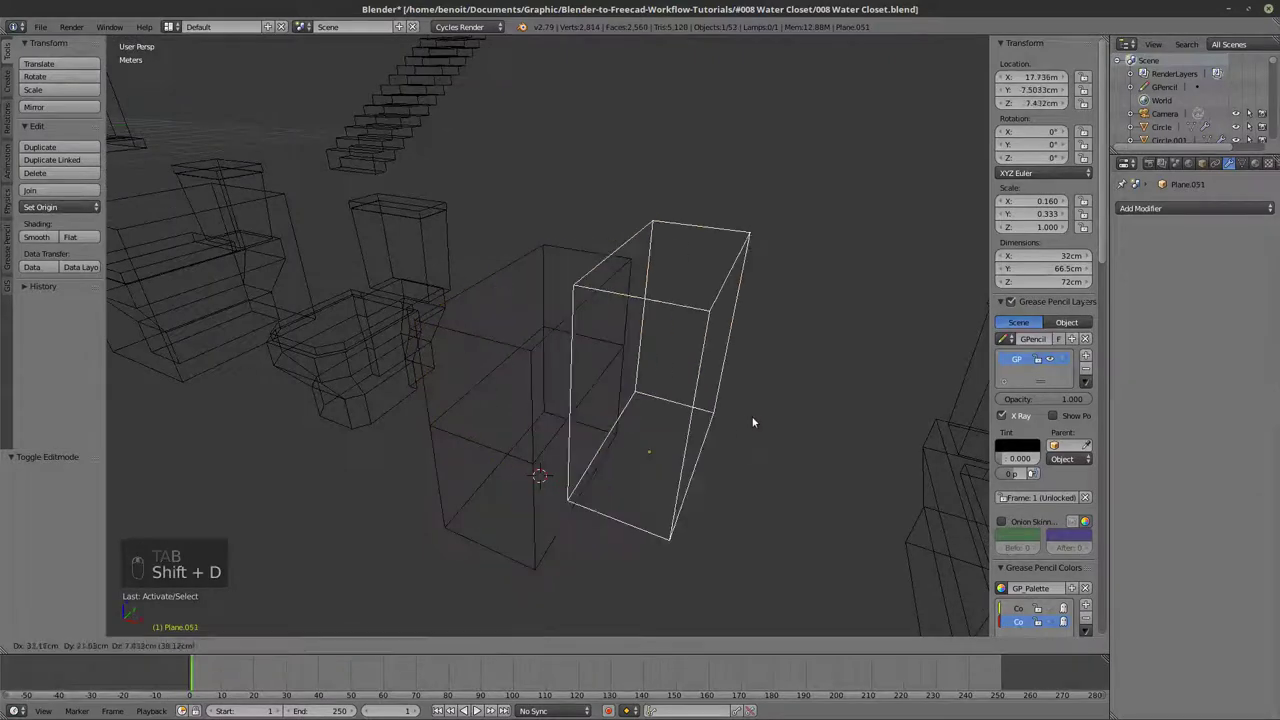
right_click(752, 421)
middle_drag(633, 515, 606, 512)
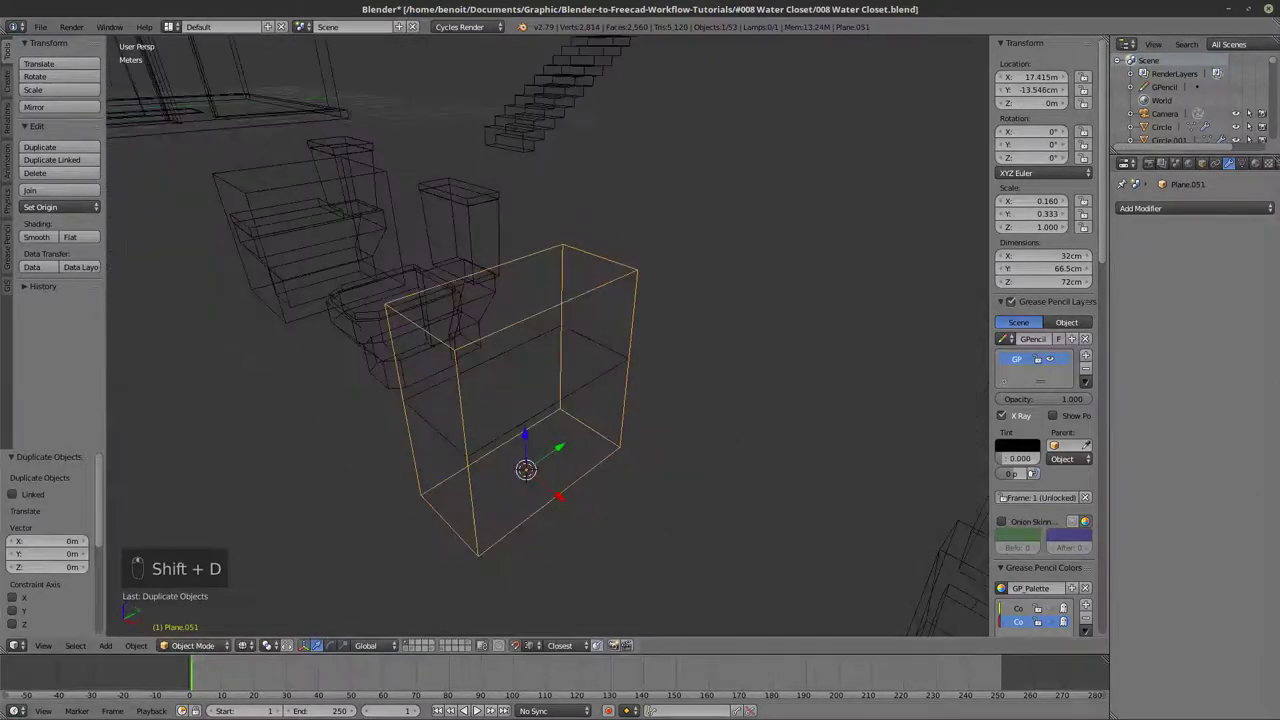
key(alt+Tab)
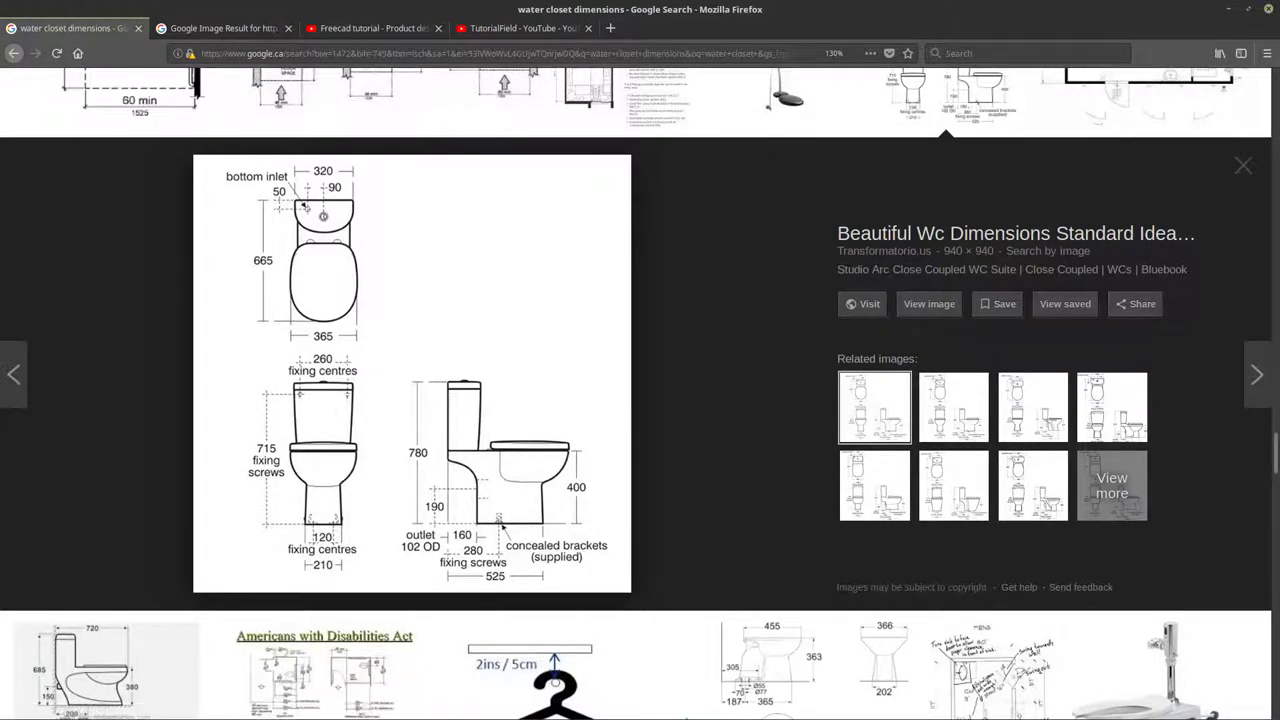
key(alt+Tab)
- In face select mode, move the copy's side face -16 along Y
key(Tab)
click(406, 646)
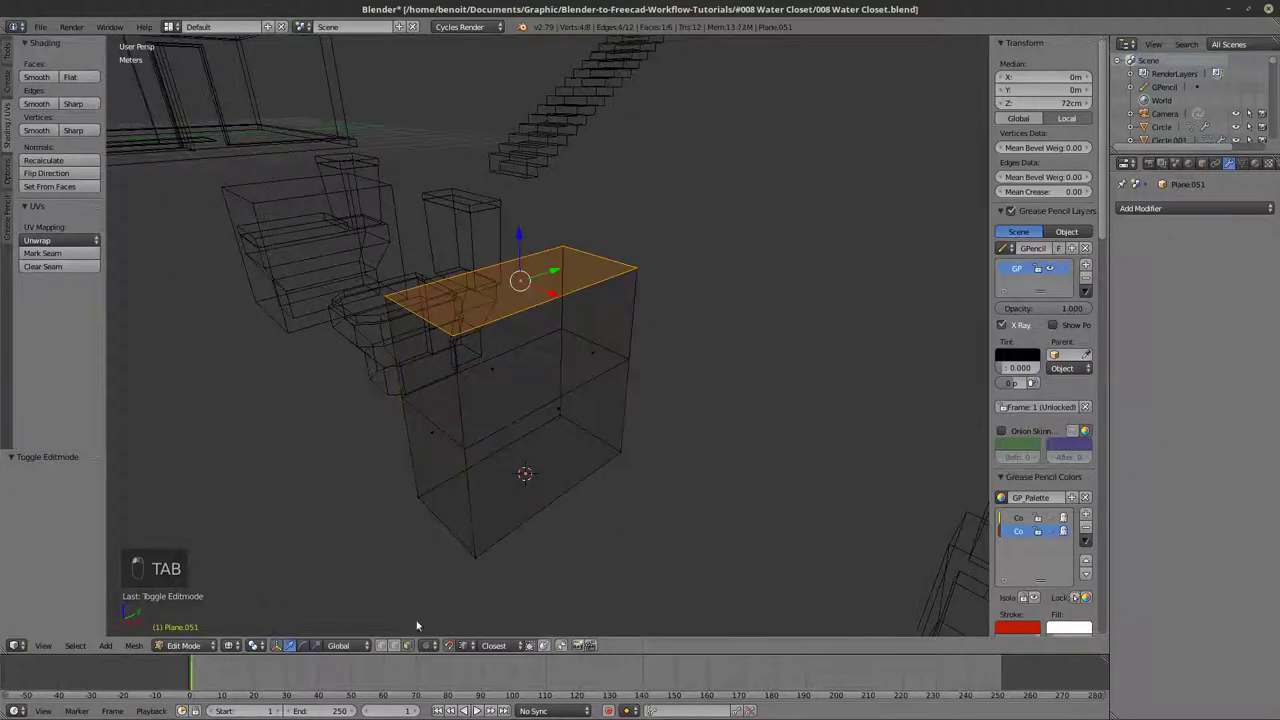
right_click(432, 432)
drag(474, 409, 588, 364)
click(37, 511)
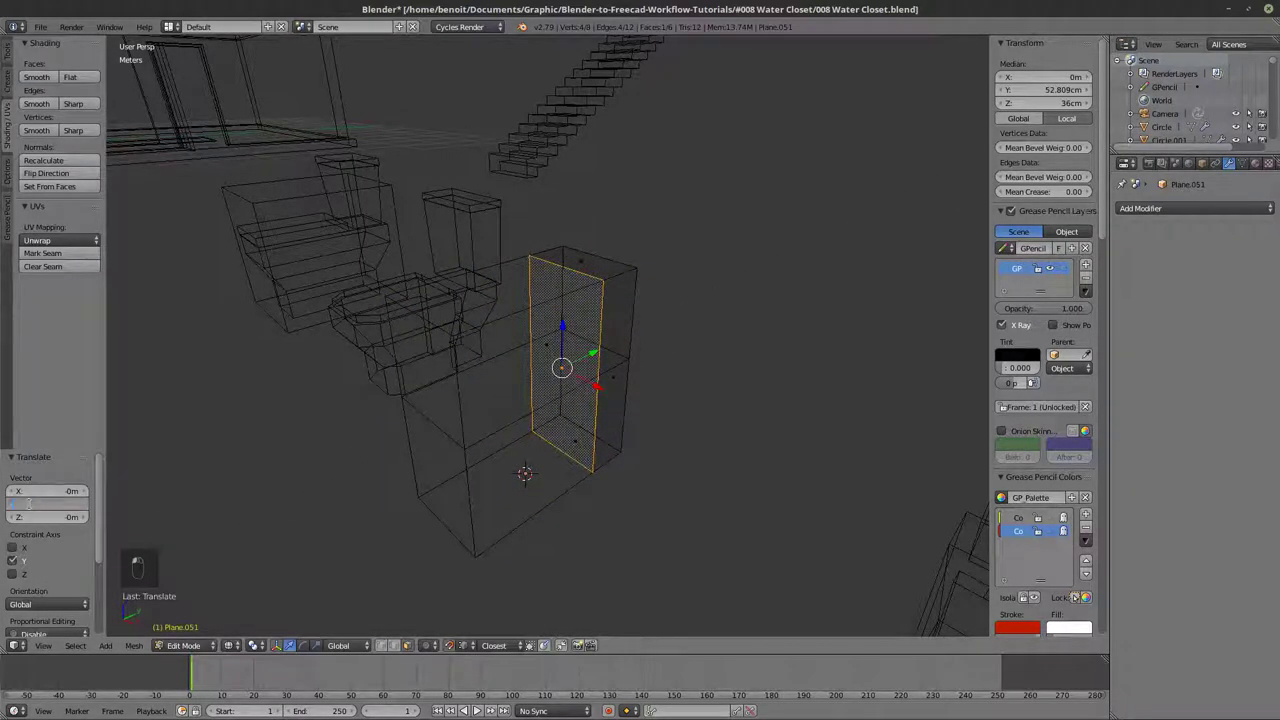
text(-16cm)
key(Return)
- Extrude the small bottom face upward to form the 32 × 16 × 32 cm block
middle_drag(674, 349, 595, 440)
right_click(580, 441)
scroll(590, 450, up, 2)
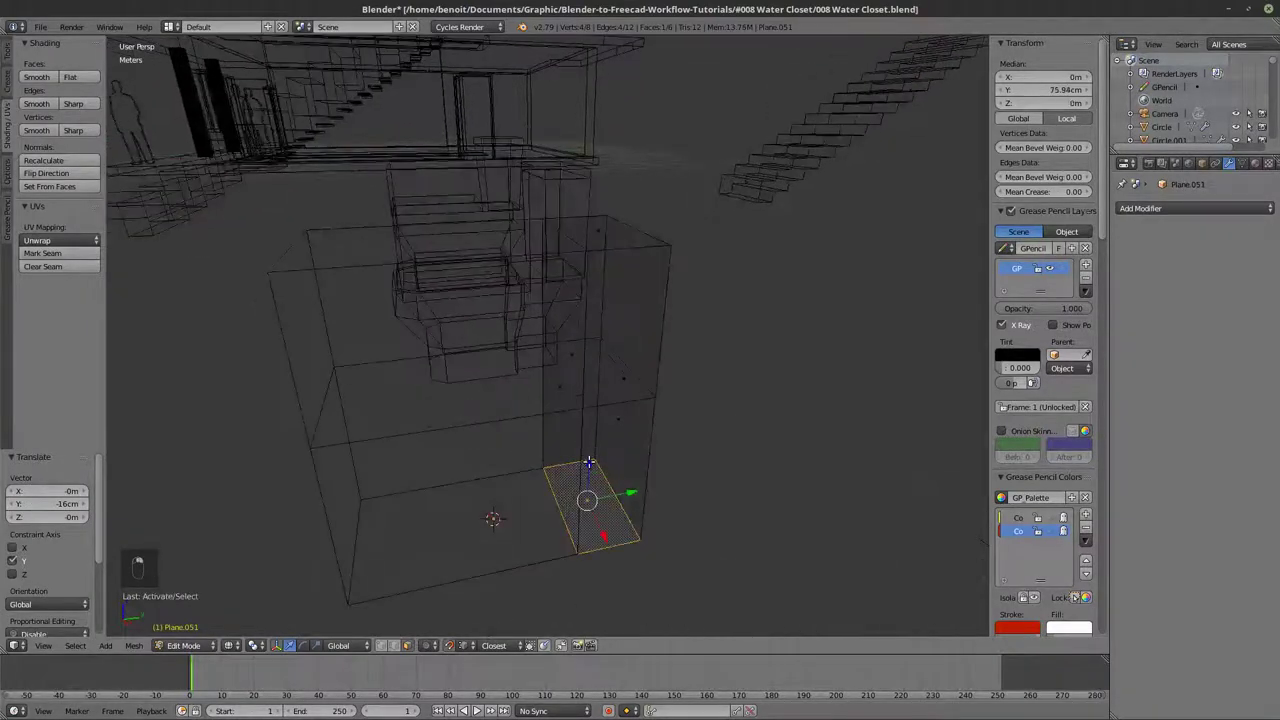
key(e)
click(634, 385)
key(Tab)
middle_drag(608, 414, 631, 320)
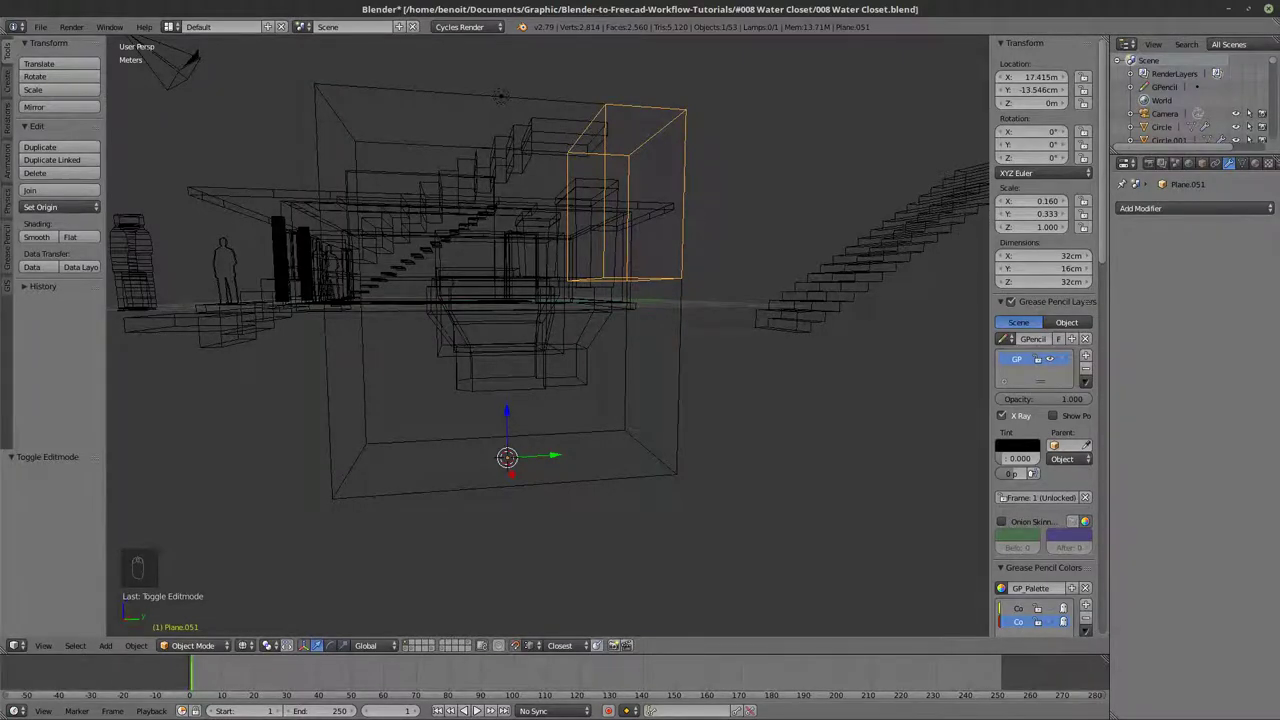
- Check the reference dimensions, then hide the large box
key(alt+Tab)
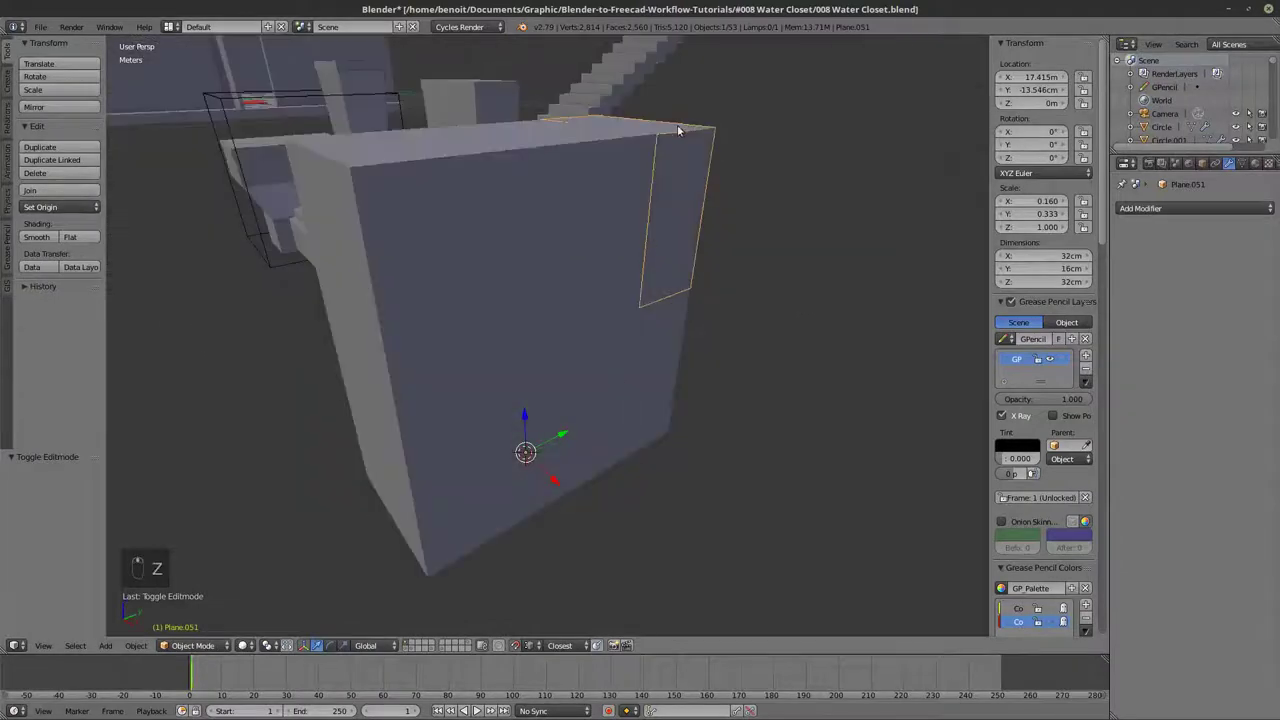
middle_drag(679, 147, 497, 262)
right_click(497, 262)
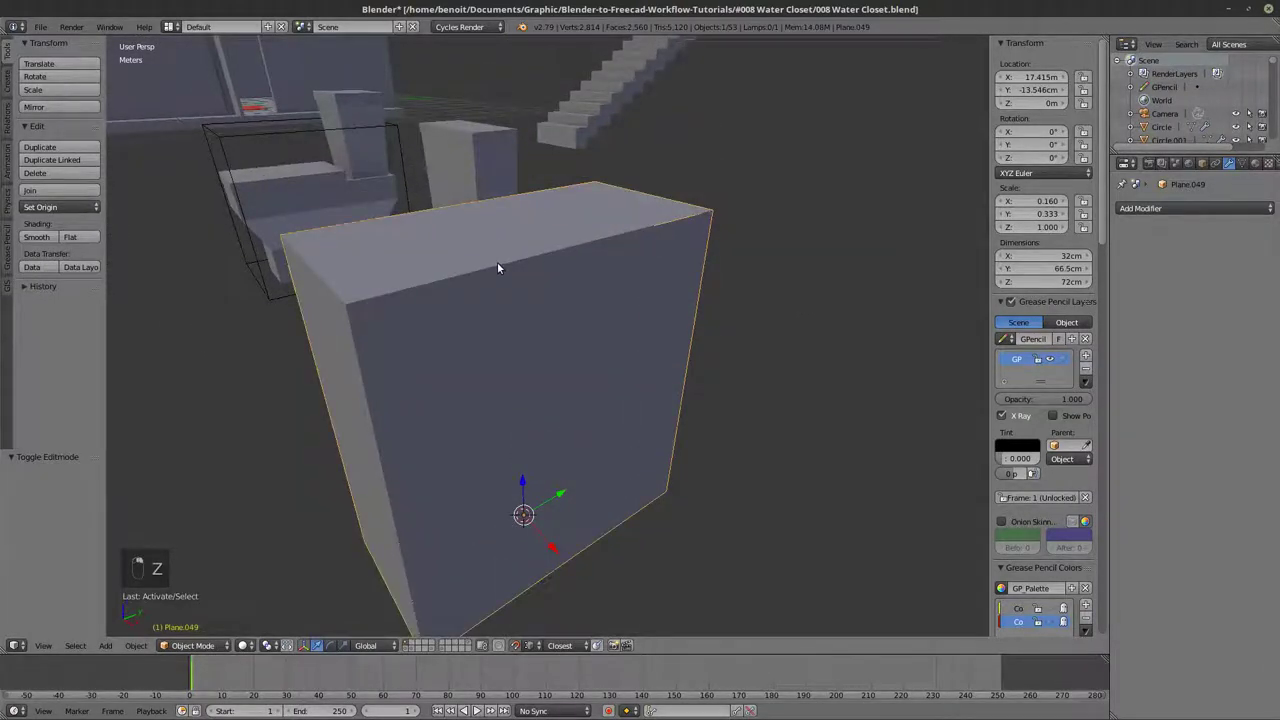
key(h)
- Duplicate the small block's top face in place, in wireframe edit mode
right_click(638, 227)
key(z)
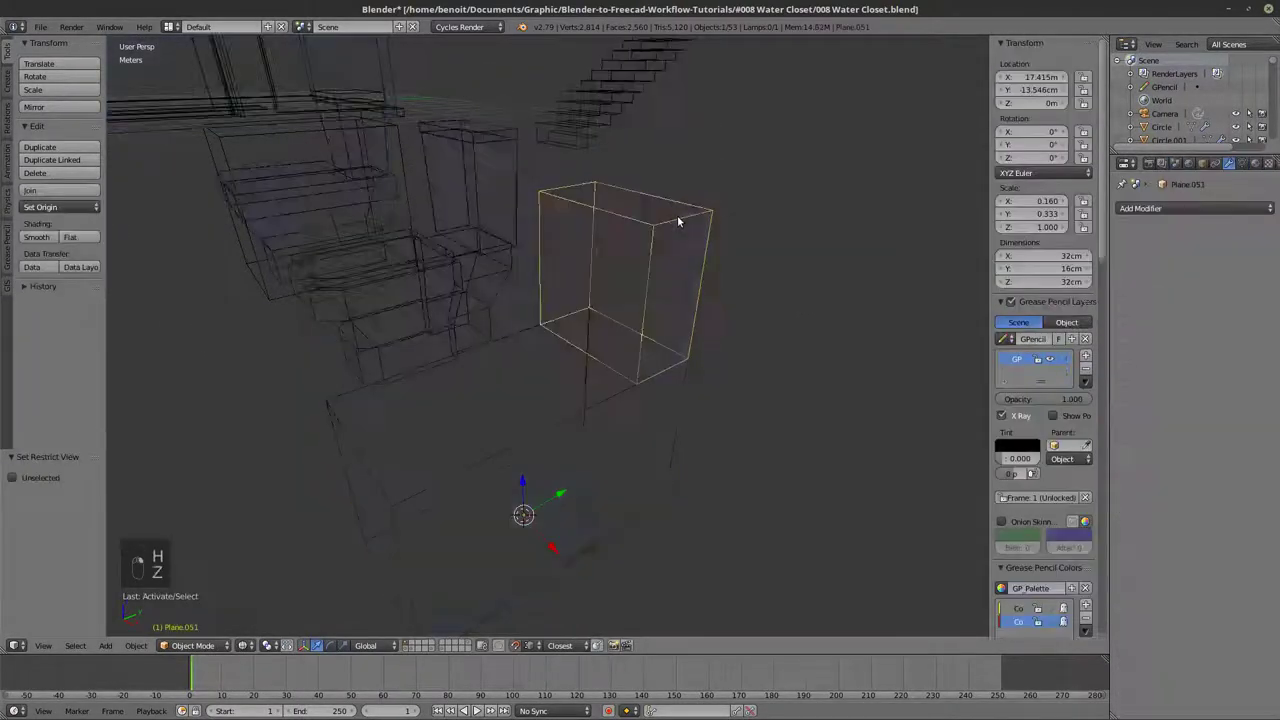
key(Tab)
right_click(648, 203)
middle_drag(636, 208, 640, 215)
key(shift+d)
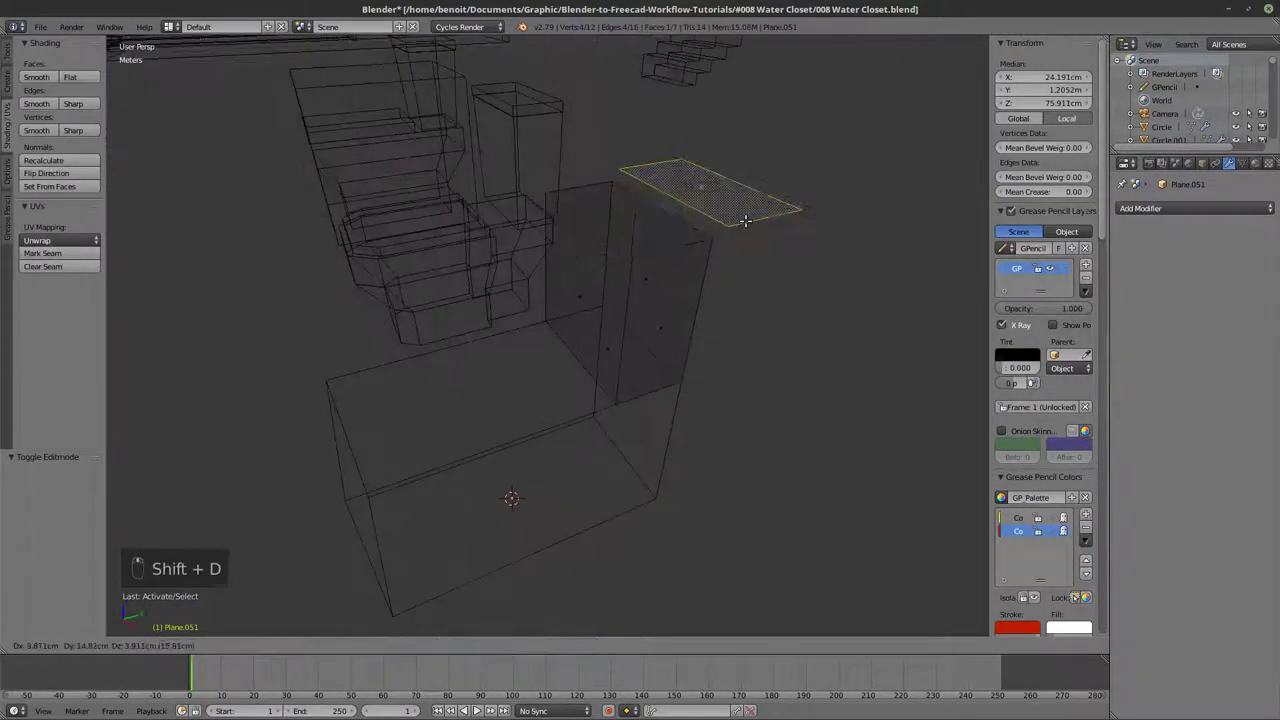
right_click(745, 220)
- Separate the duplicated top face into its own object, Plane.052
key(p)
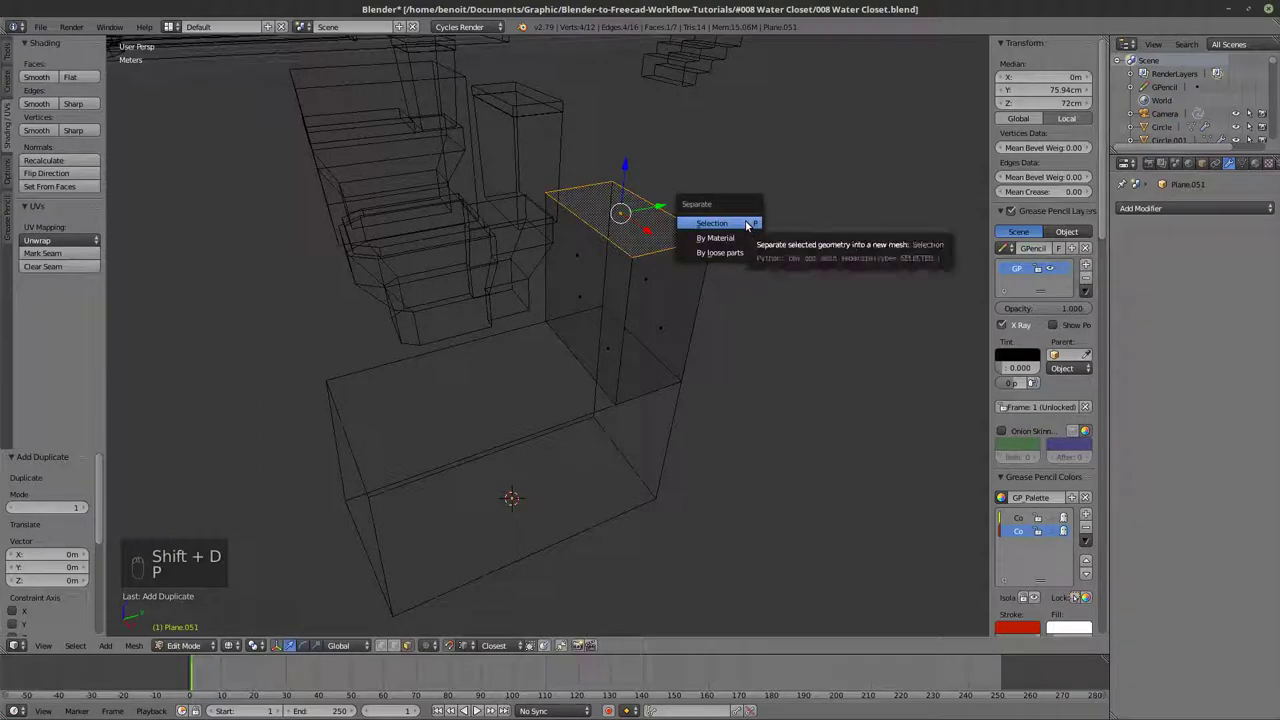
click(745, 221)
key(Tab)
- Give the lid a Solidify modifier 3 cm thick and apply its scale
right_click(648, 254)
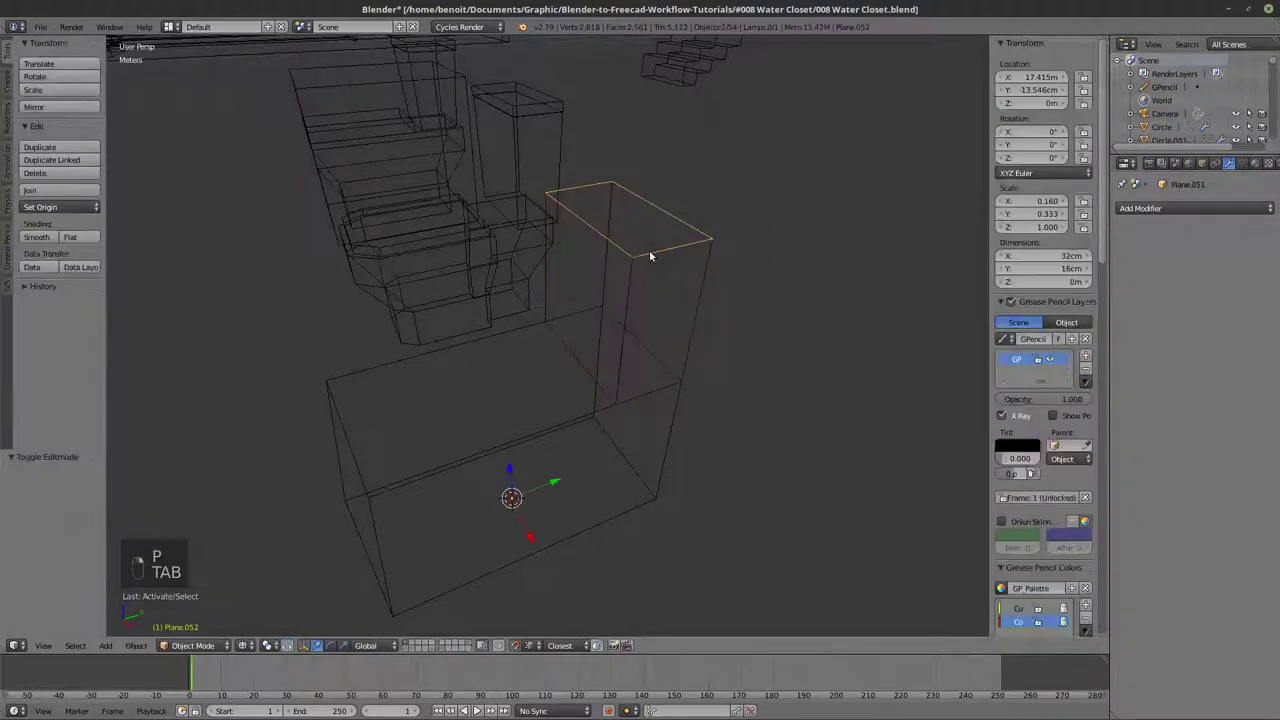
click(1200, 163)
click(1228, 163)
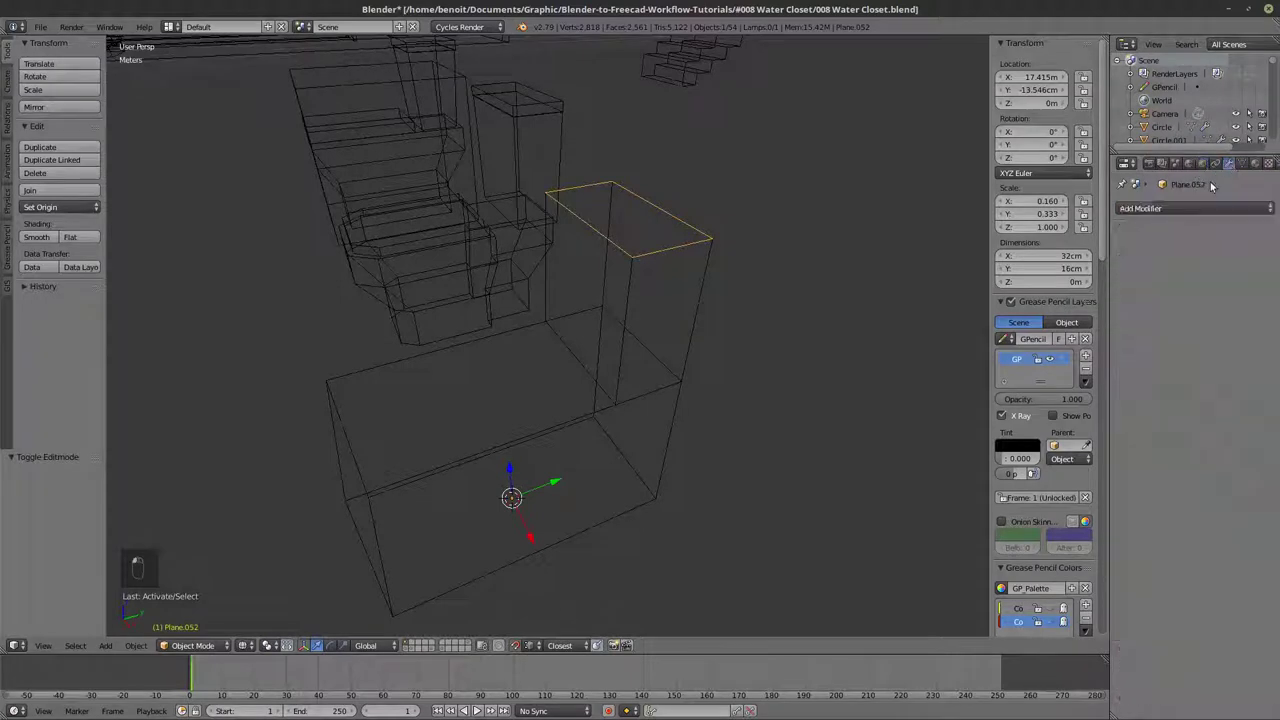
click(1185, 208)
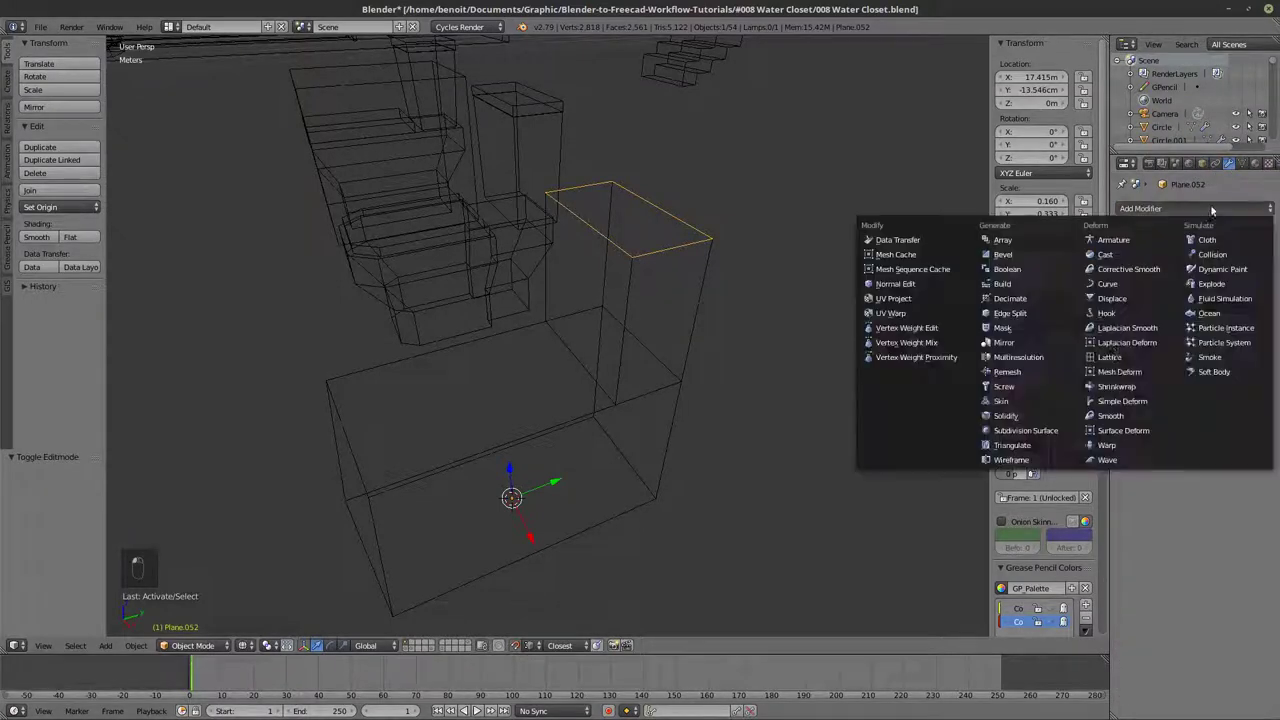
click(1036, 416)
drag(1157, 267, 1165, 267)
mouse_move(752, 346)
middle_down()
mouse_move(723, 394)
mouse_move(731, 371)
mouse_move(754, 366)
middle_up()
click(1190, 267)
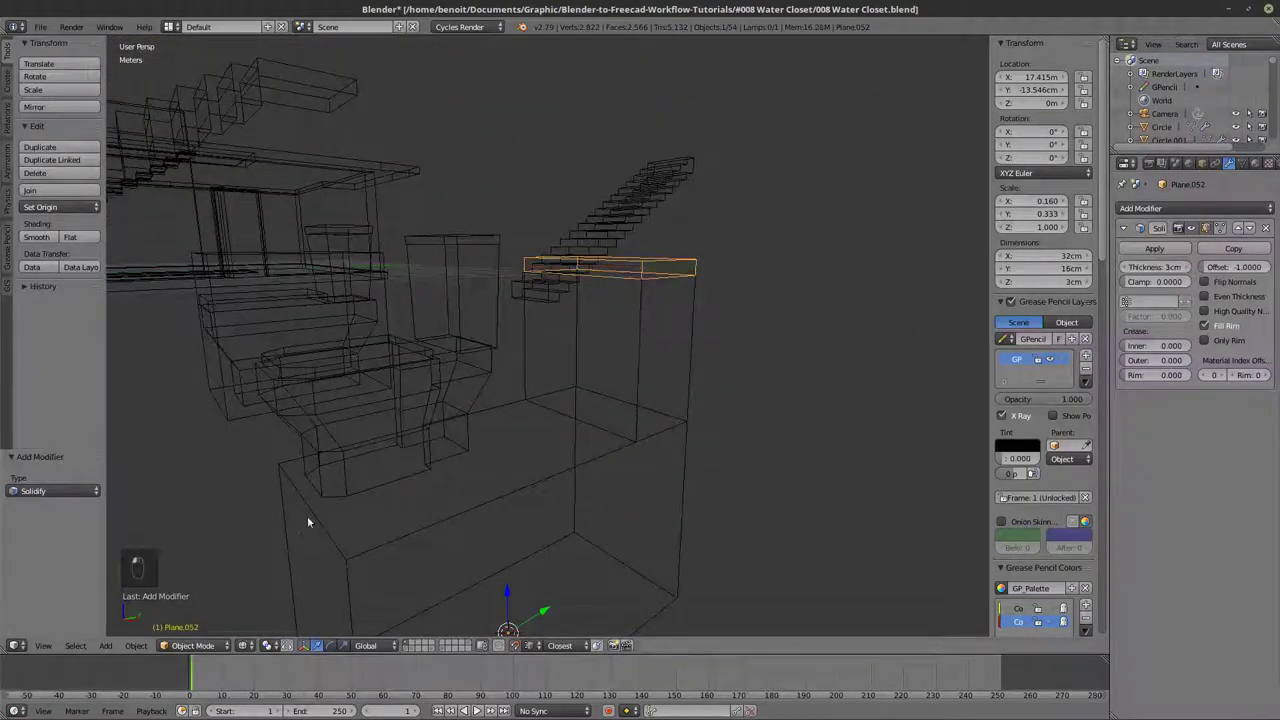
click(136, 646)
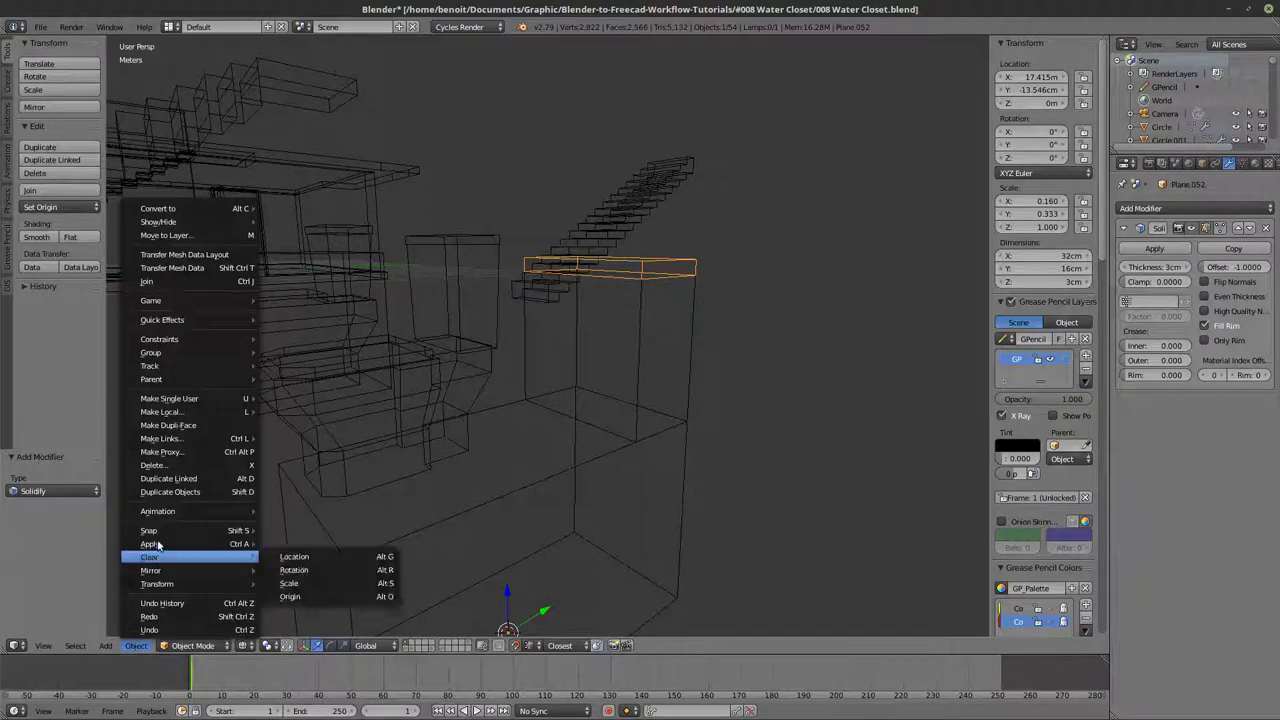
mouse_move(156, 545)
click(332, 413)
- Select the top face of the block beneath the lid in edit mode
key(z)
key(z)
click(638, 352)
key(Tab)
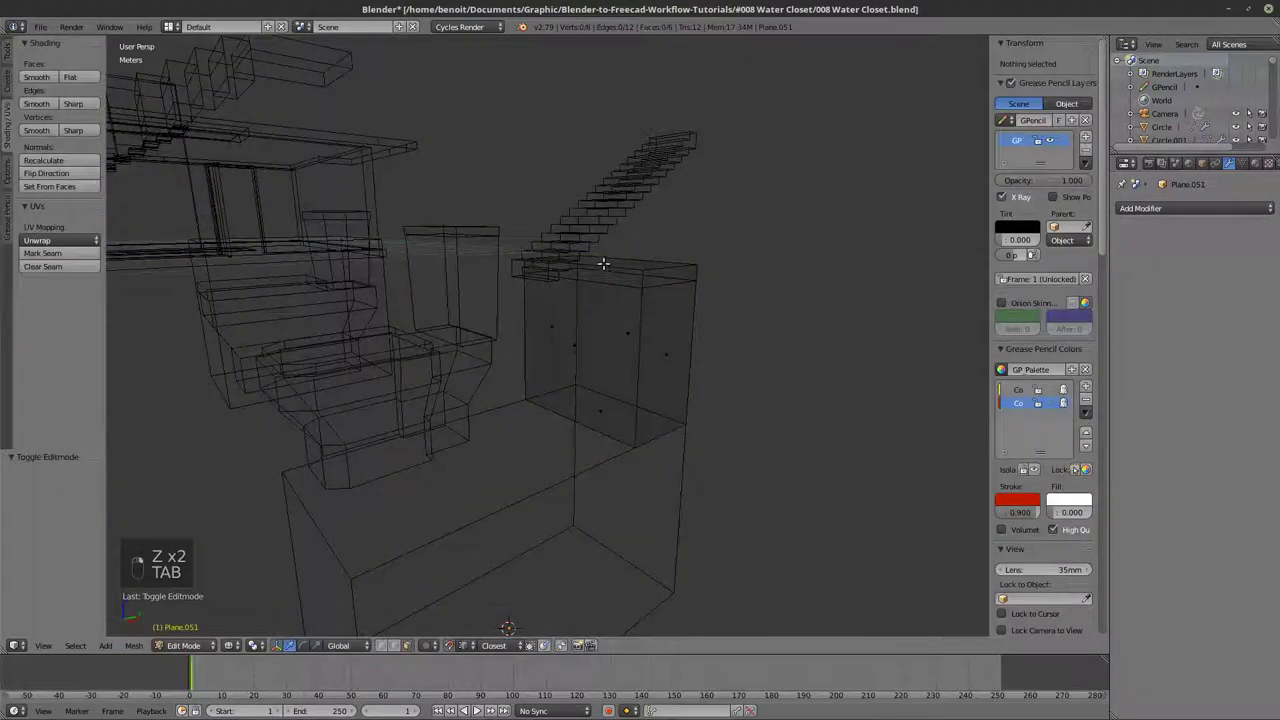
click(606, 268)
- Lower the block's top face so the block stands 29 cm tall
key(e)
click(660, 300)
key(Tab)
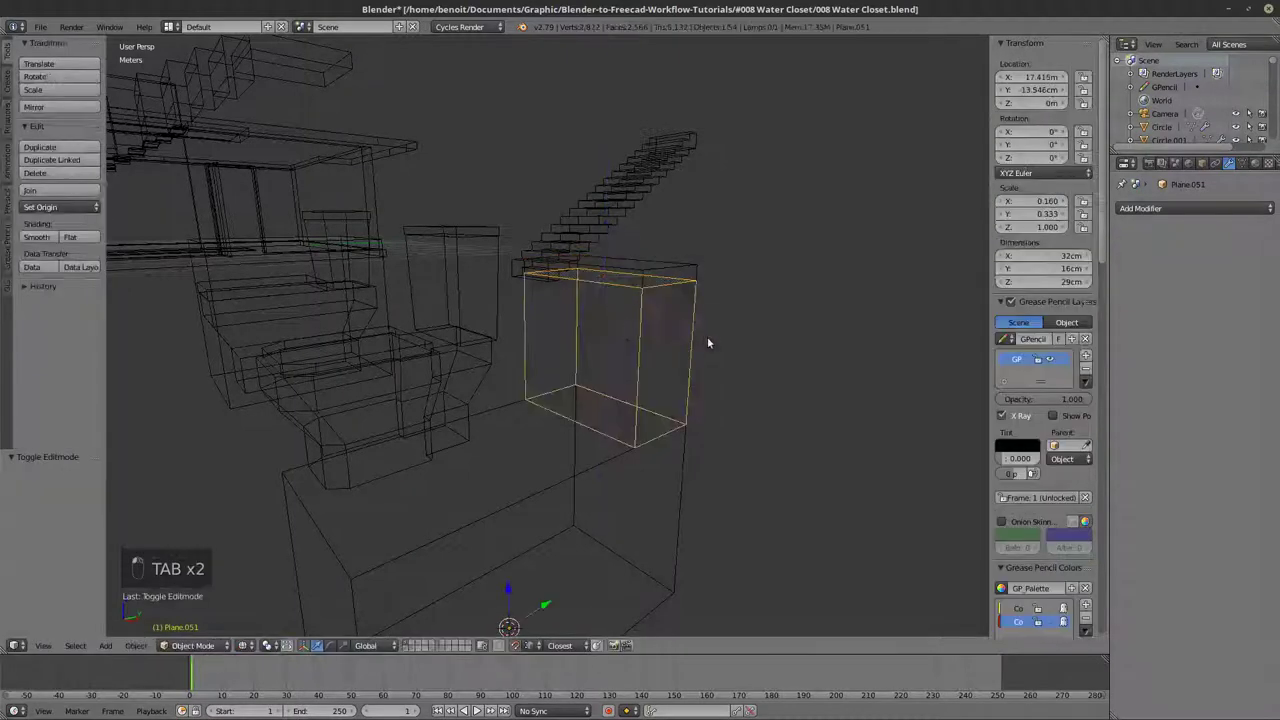
- Taper the block by shrinking its bottom face to 0.784, applying scale midway
middle_drag(708, 337, 765, 517)
key(Tab)
click(608, 461)
key(s)
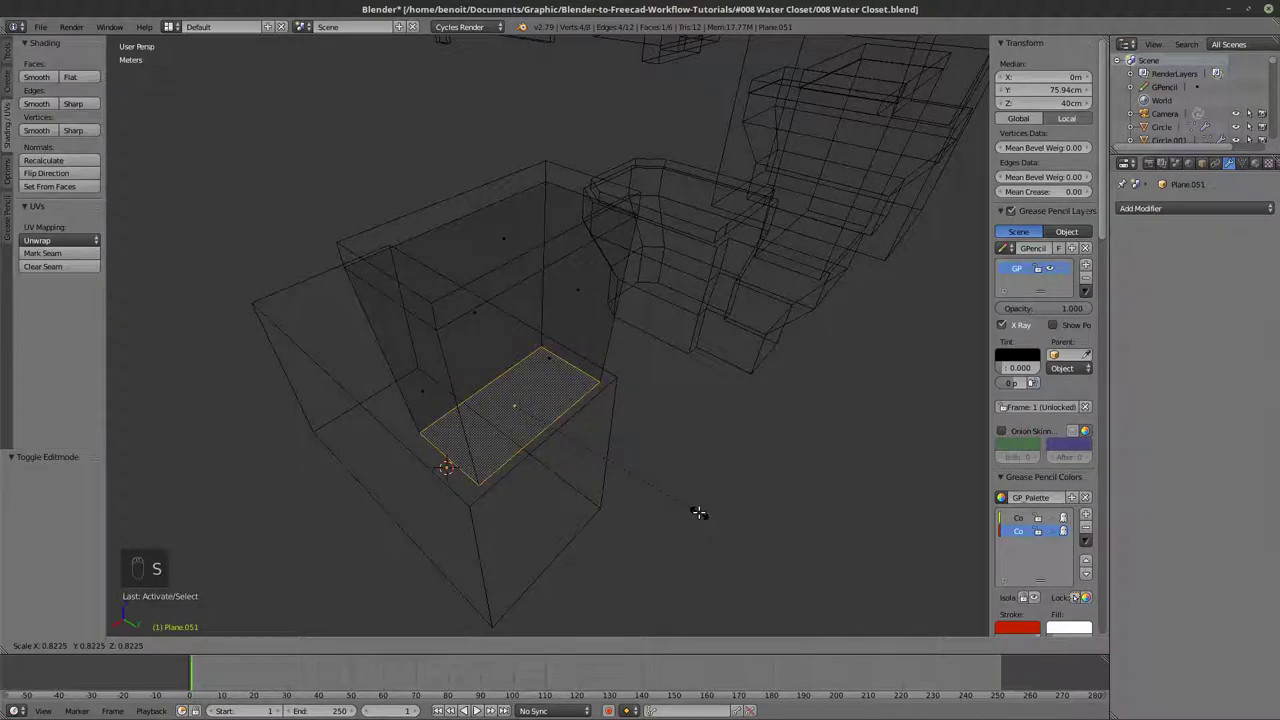
click(698, 512)
key(Tab)
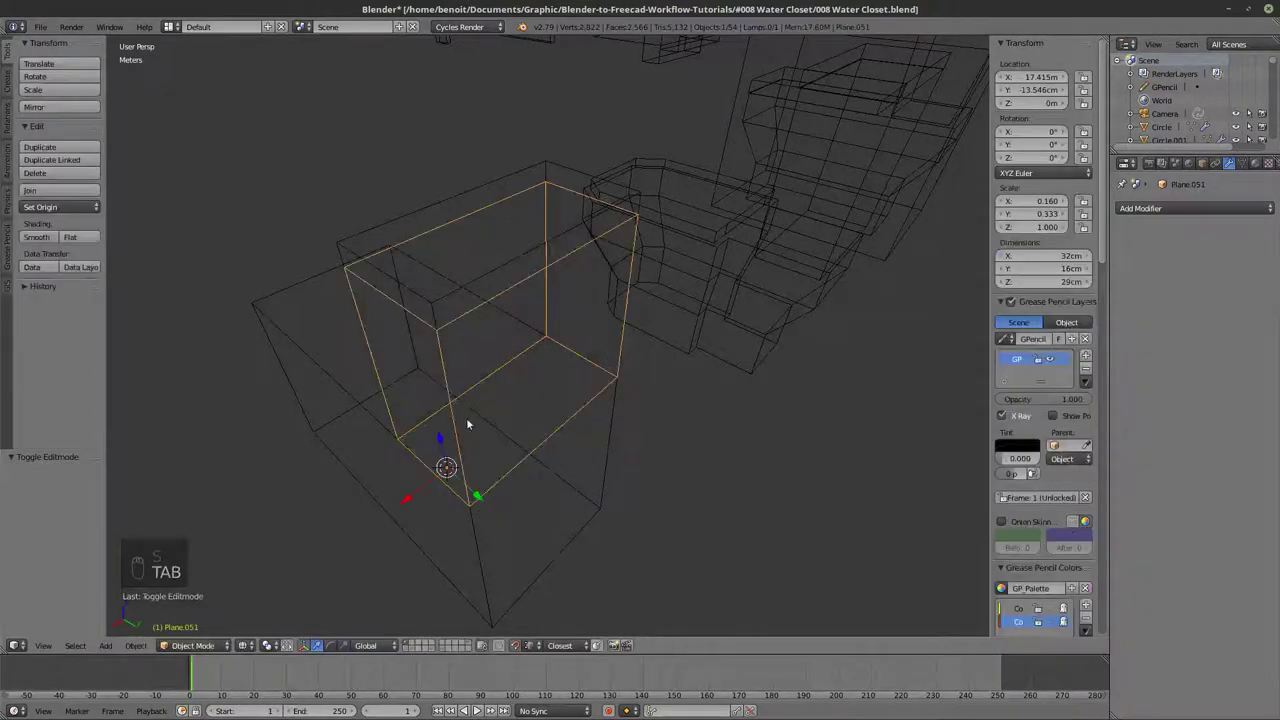
click(136, 647)
mouse_move(165, 543)
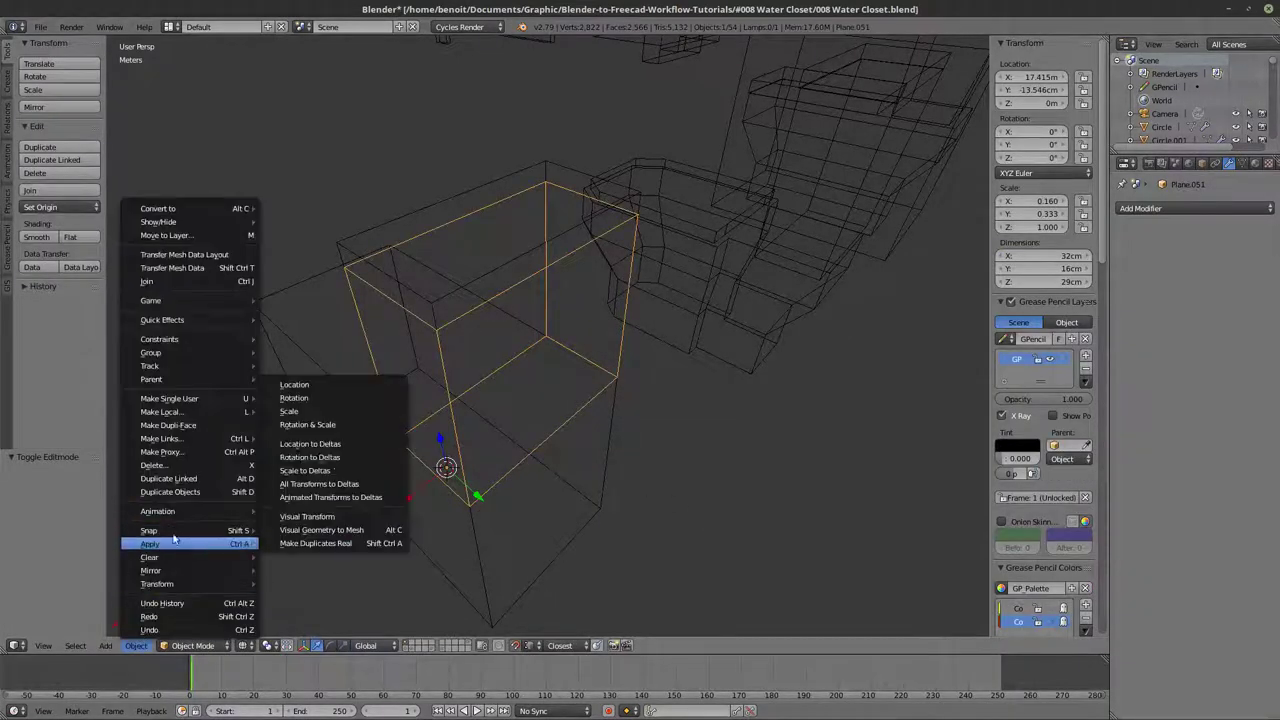
click(309, 412)
key(Tab)
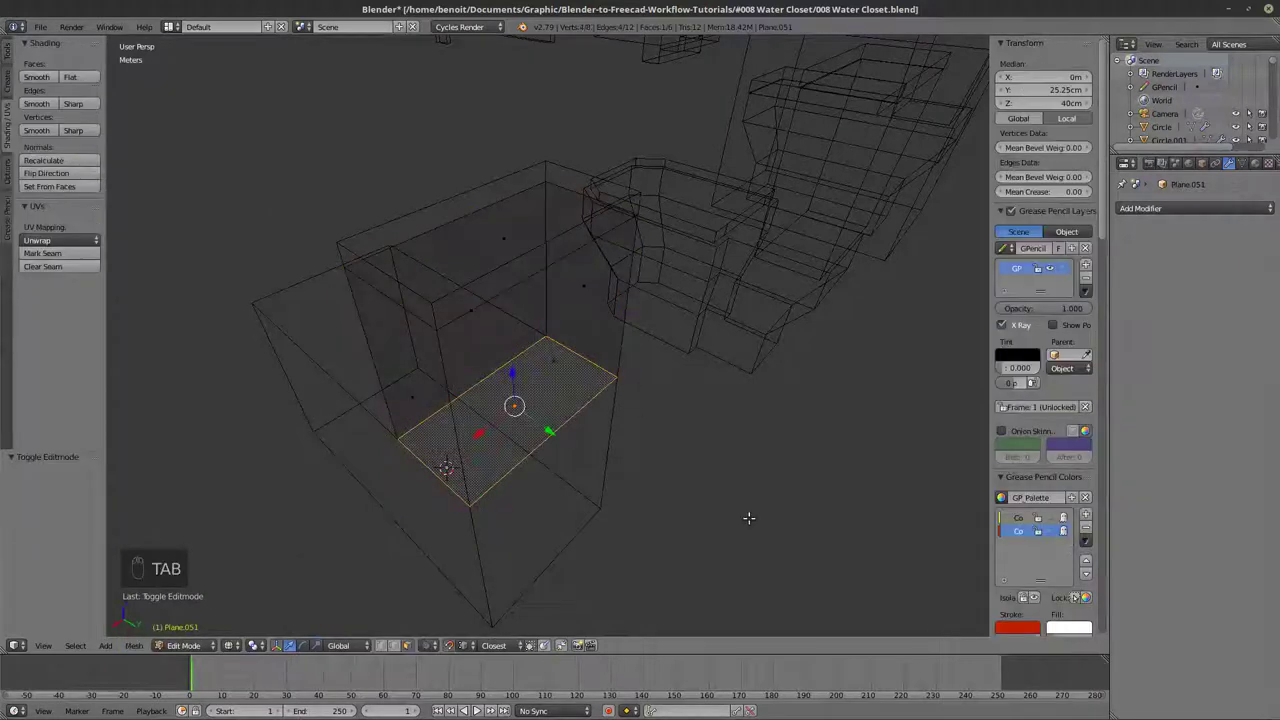
key(s)
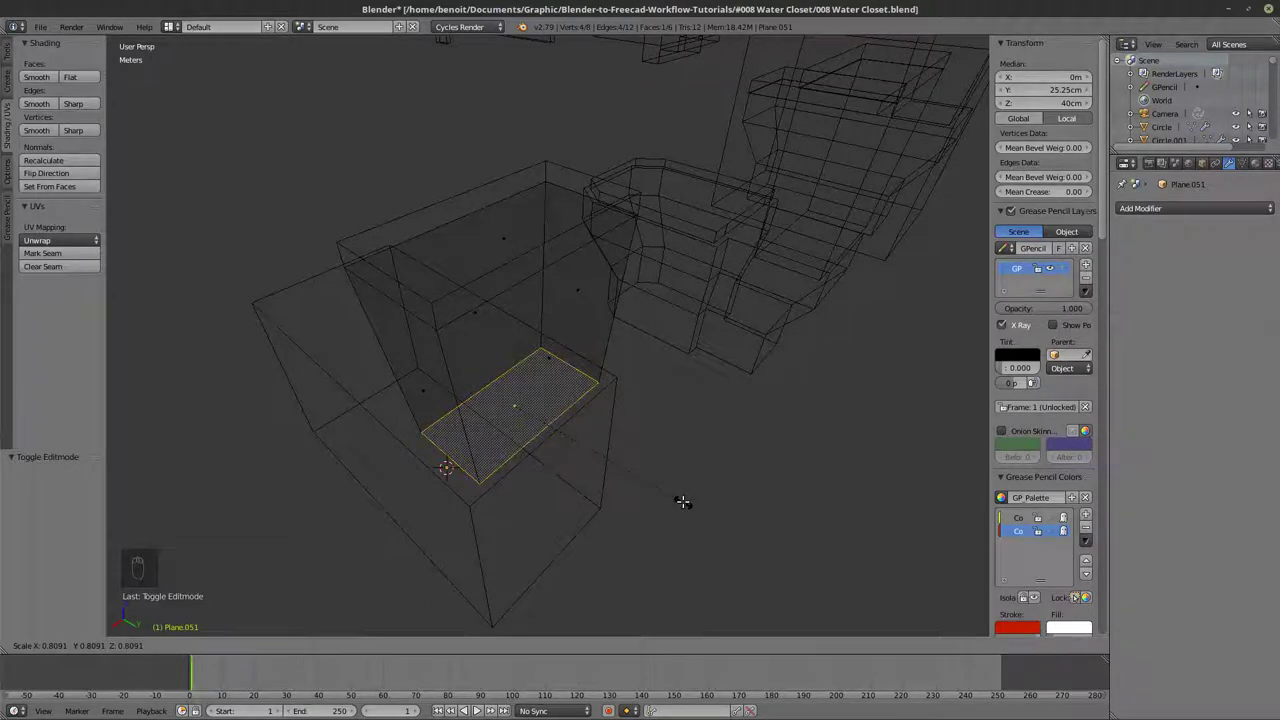
click(677, 500)
- Select the main toilet box, Plane.050, for mesh editing
middle_drag(677, 500, 638, 499)
key(Tab)
right_click(617, 443)
key(Tab)
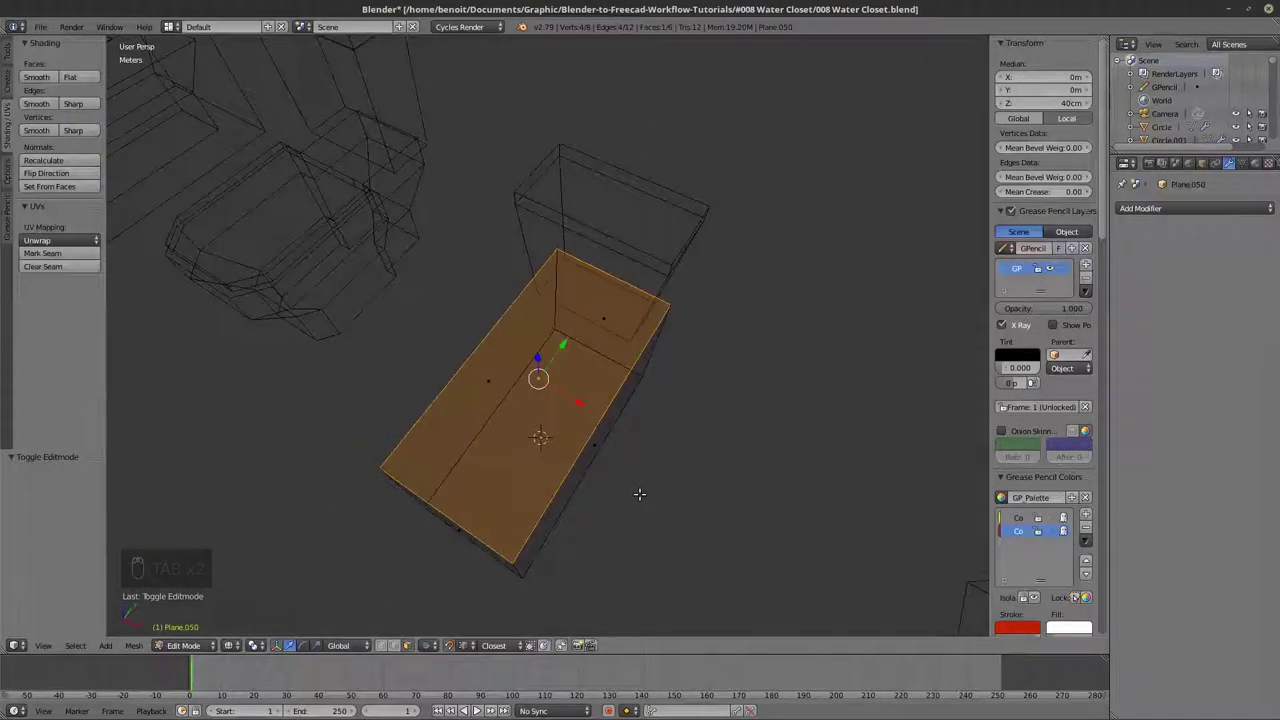
- Cut a vertical edge loop across the box and slide it 19 cm along Y
key(ctrl+r)
click(614, 424)
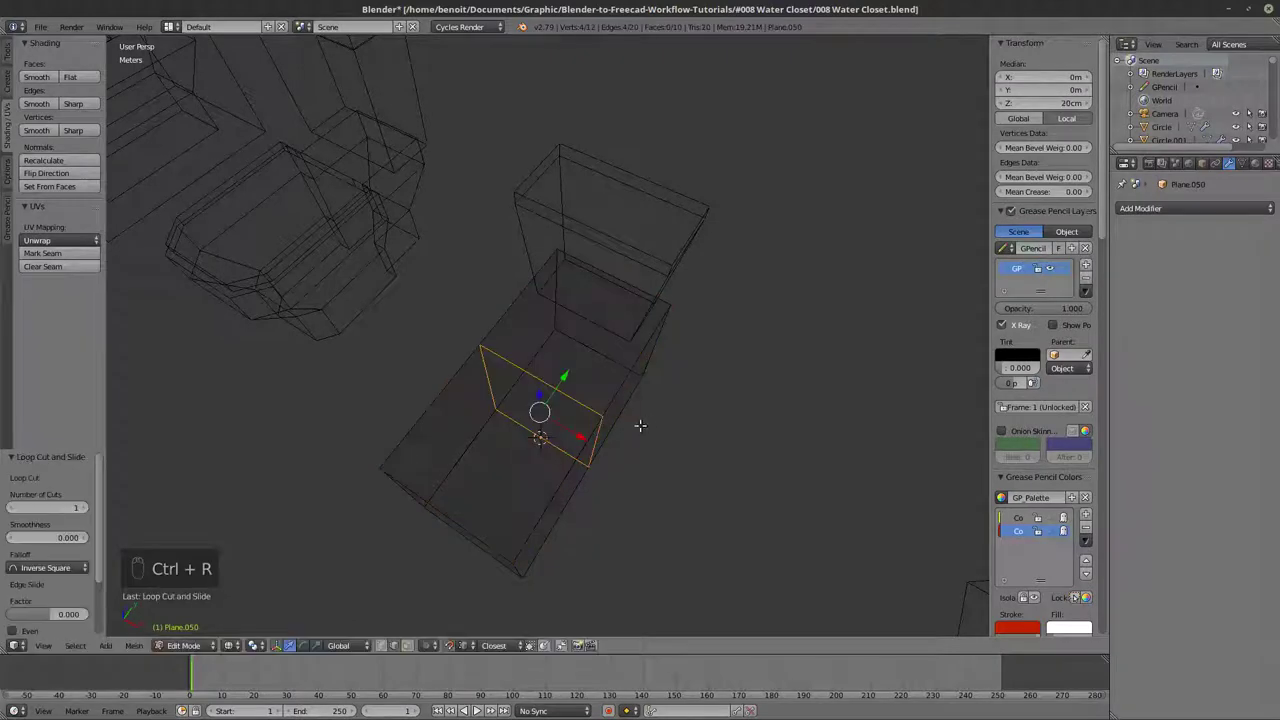
middle_drag(622, 429, 548, 398)
key(g)
key(y)
click(608, 398)
- Cut a second edge loop and slide it 26 cm along Y
key(ctrl+r)
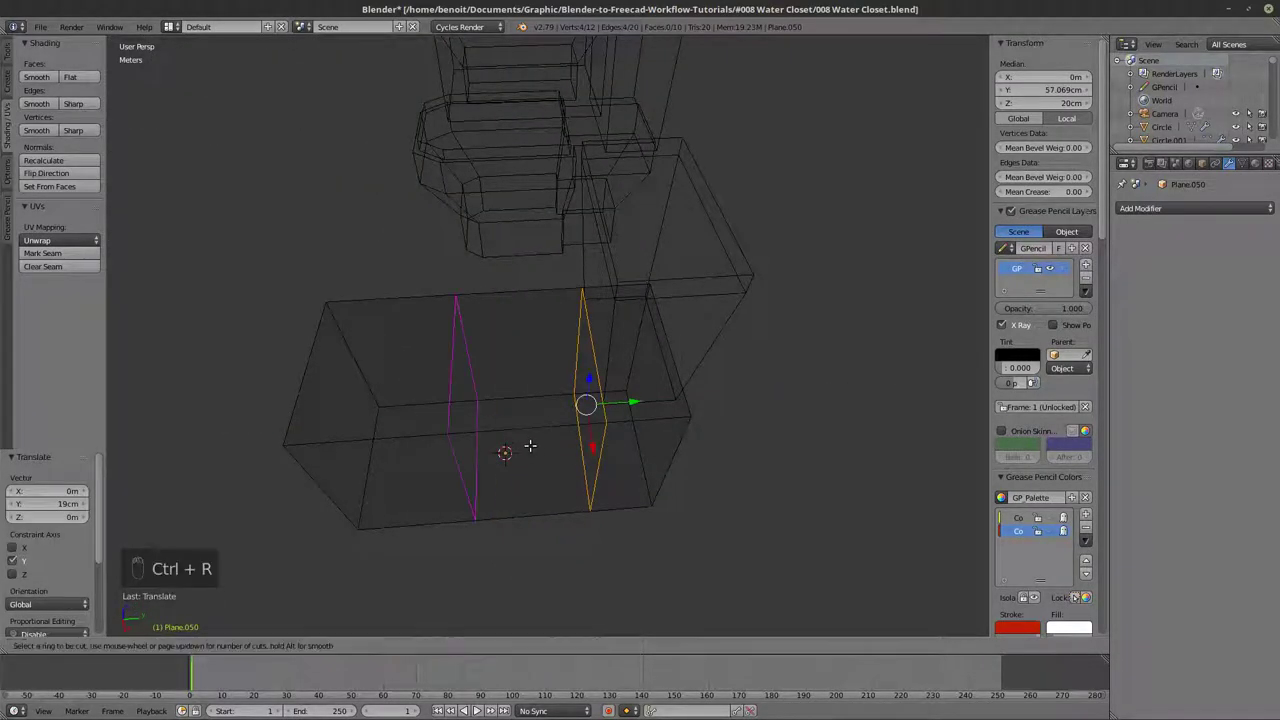
click(533, 455)
right_click(533, 455)
key(g)
key(y)
click(616, 424)
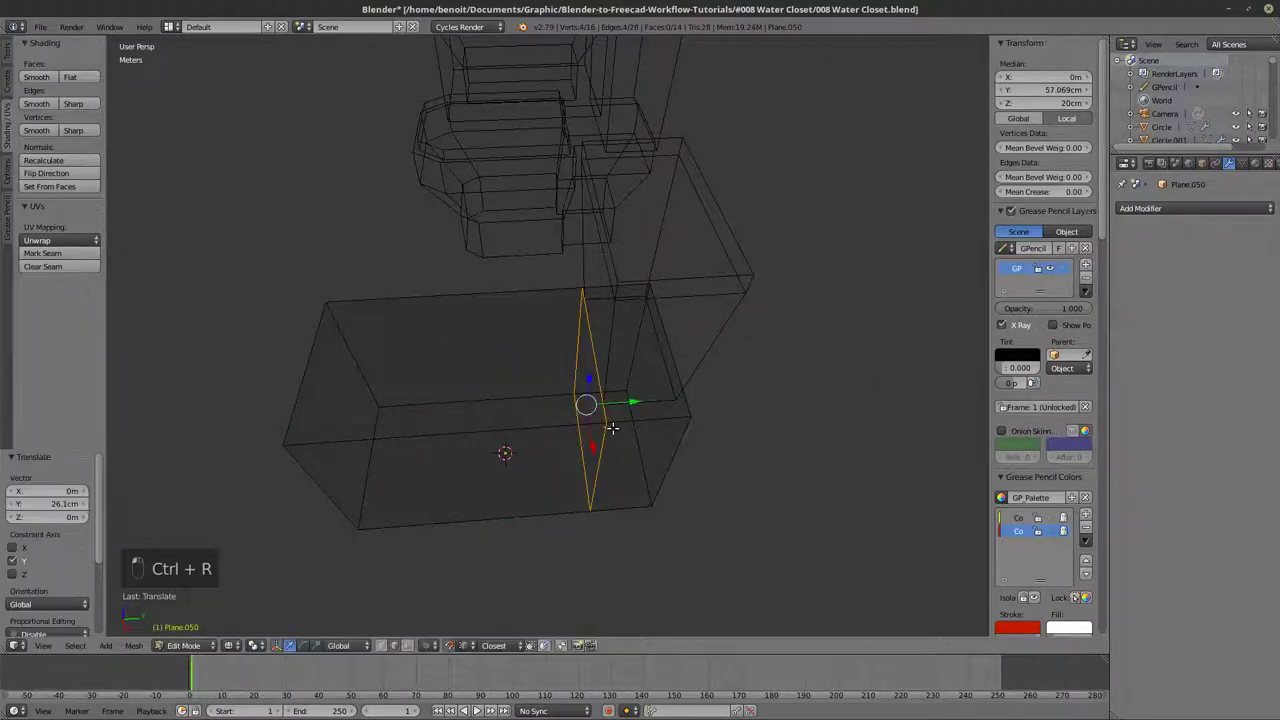
- Move that second loop back exactly -10 cm along Y
key(g)
key(y)
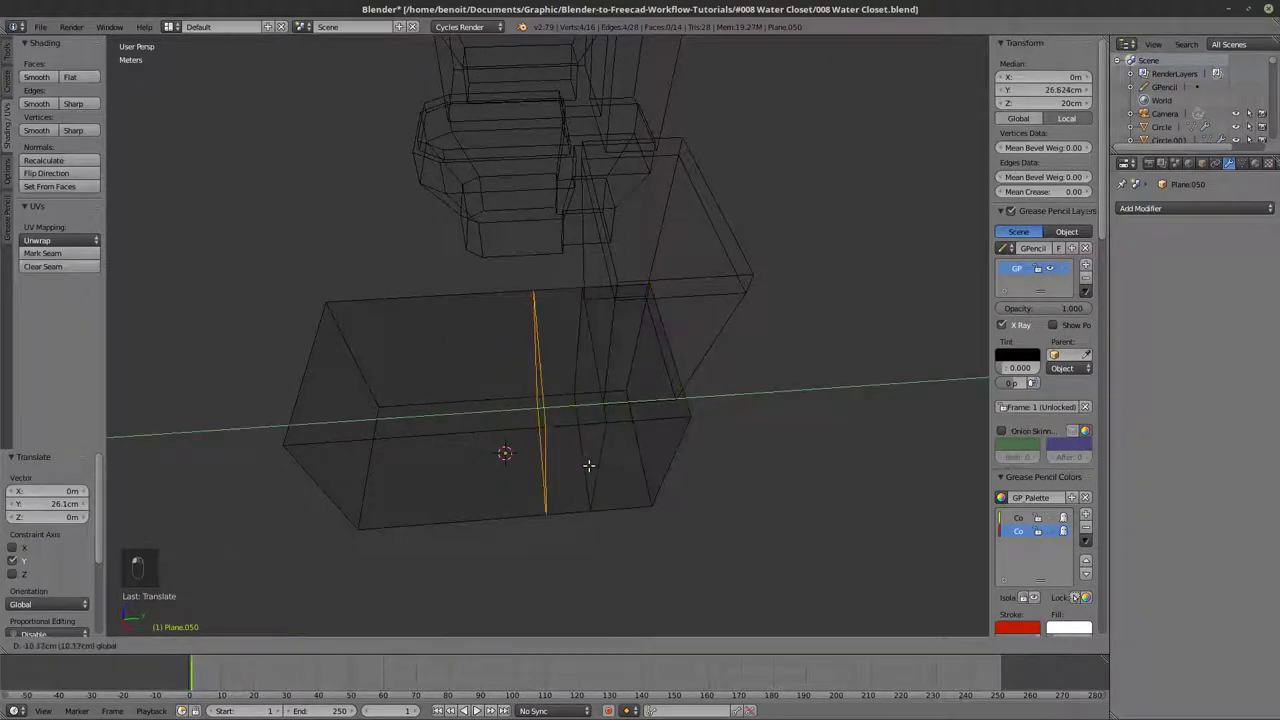
click(589, 465)
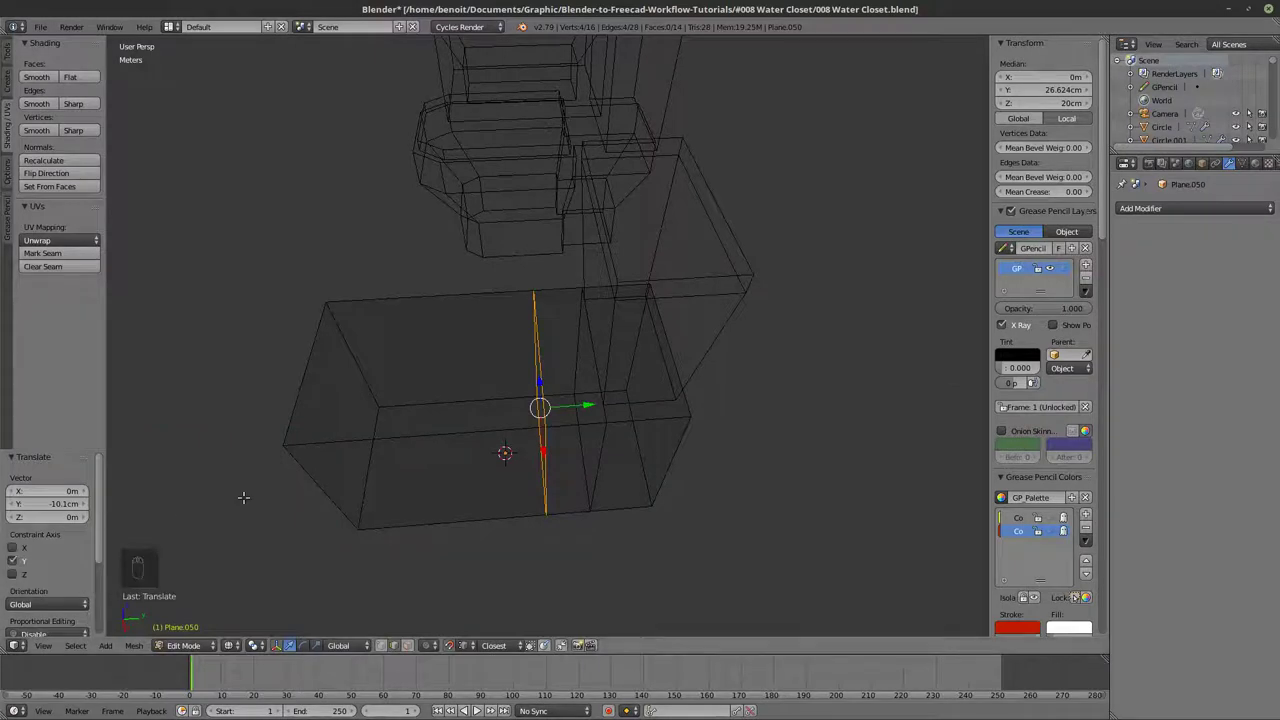
click(33, 504)
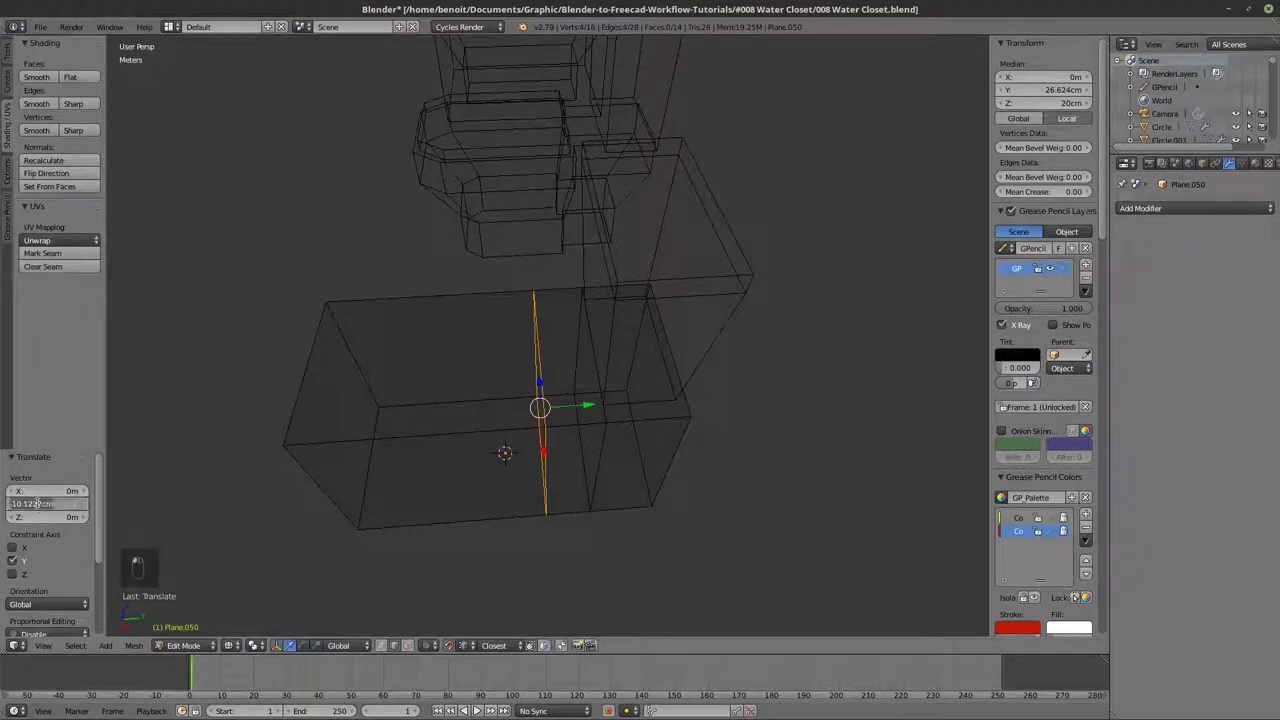
text(-10)
key(Return)
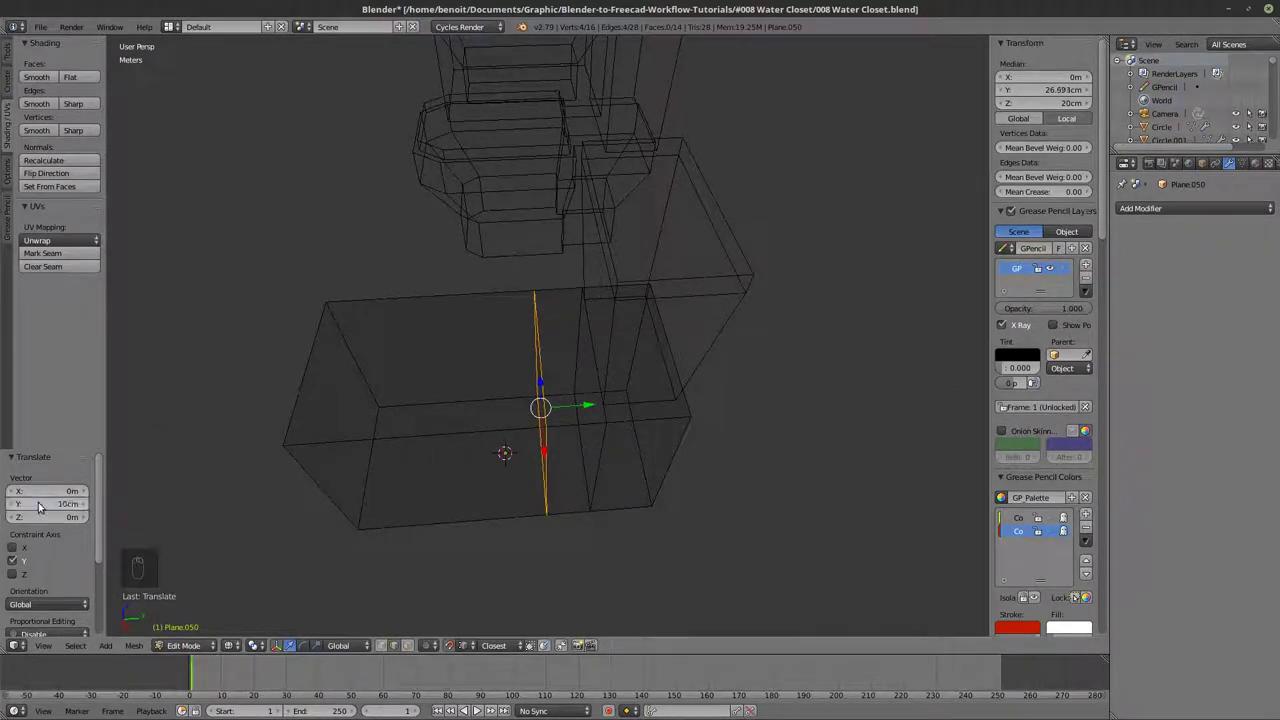
middle_drag(583, 389, 590, 357)
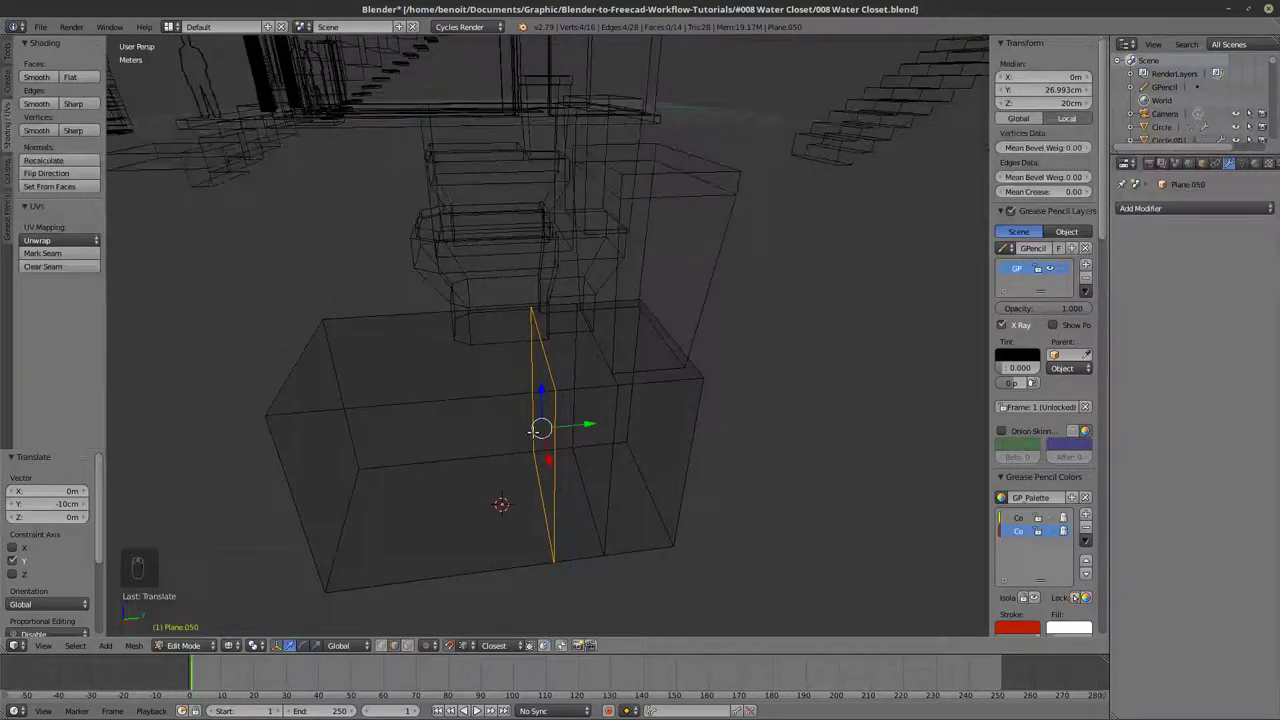
middle_drag(683, 380, 605, 401)
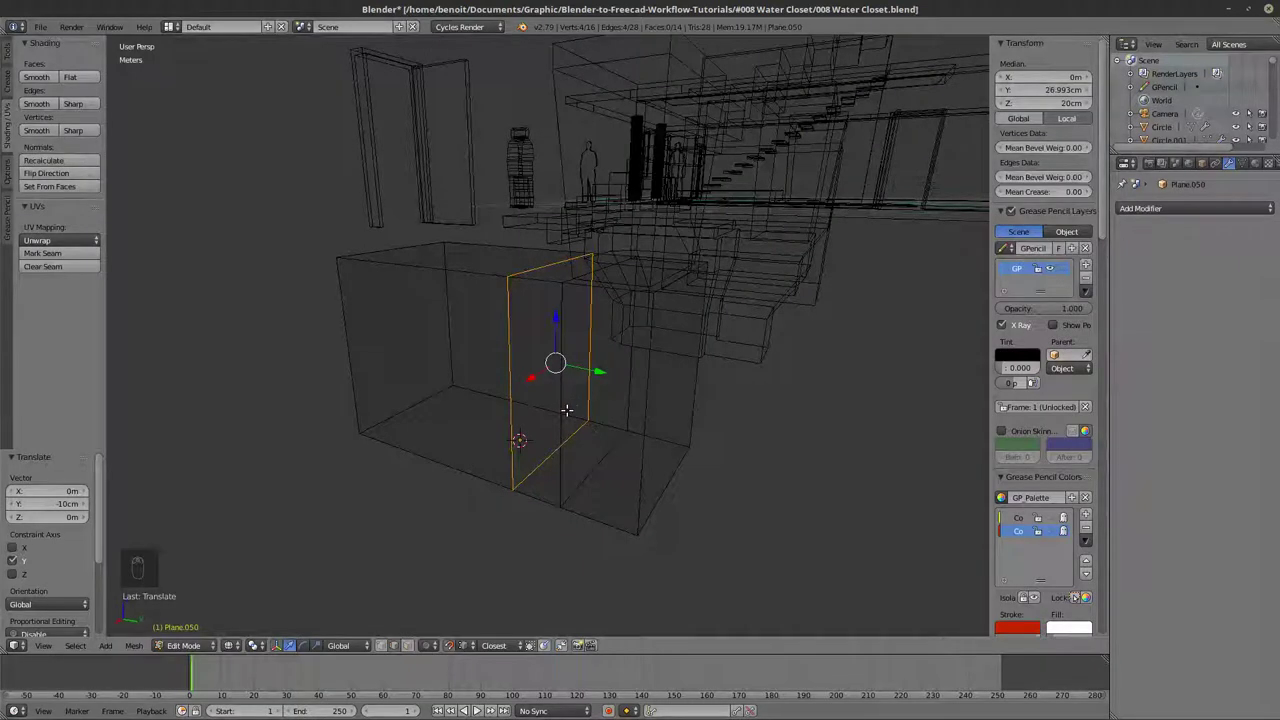
- Add a centred horizontal edge loop around the box
key(ctrl+r)
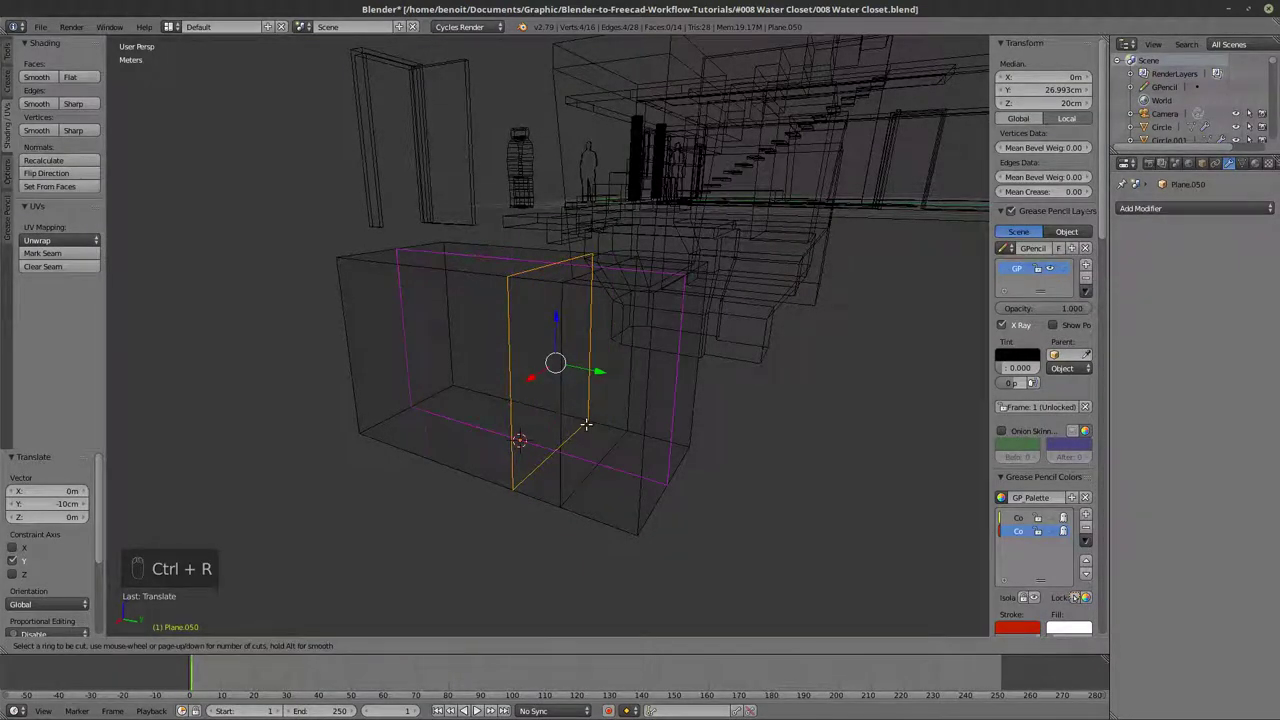
click(560, 418)
right_click(570, 426)
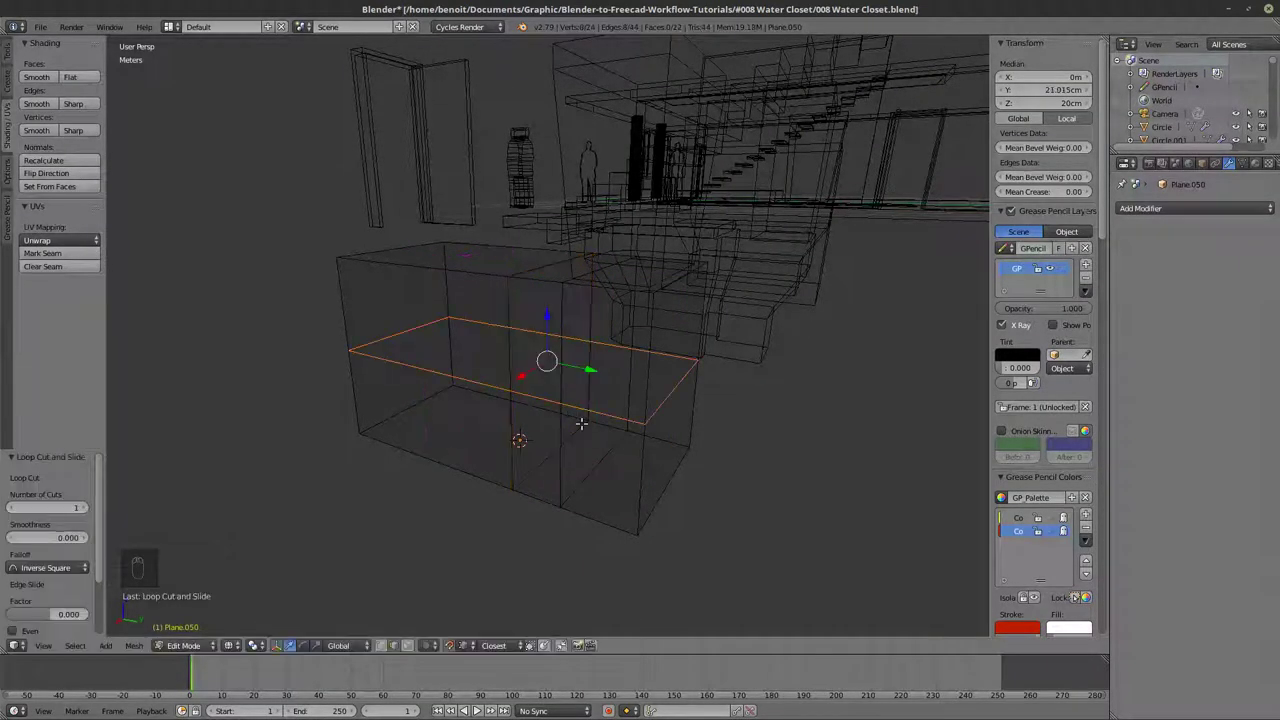
mouse_move(583, 436)
middle_down()
mouse_move(608, 387)
mouse_move(551, 414)
mouse_move(381, 444)
mouse_move(569, 414)
mouse_move(663, 380)
mouse_move(503, 437)
mouse_move(660, 374)
mouse_move(608, 478)
middle_up()
scroll(600, 402, up, 4)
key(z)
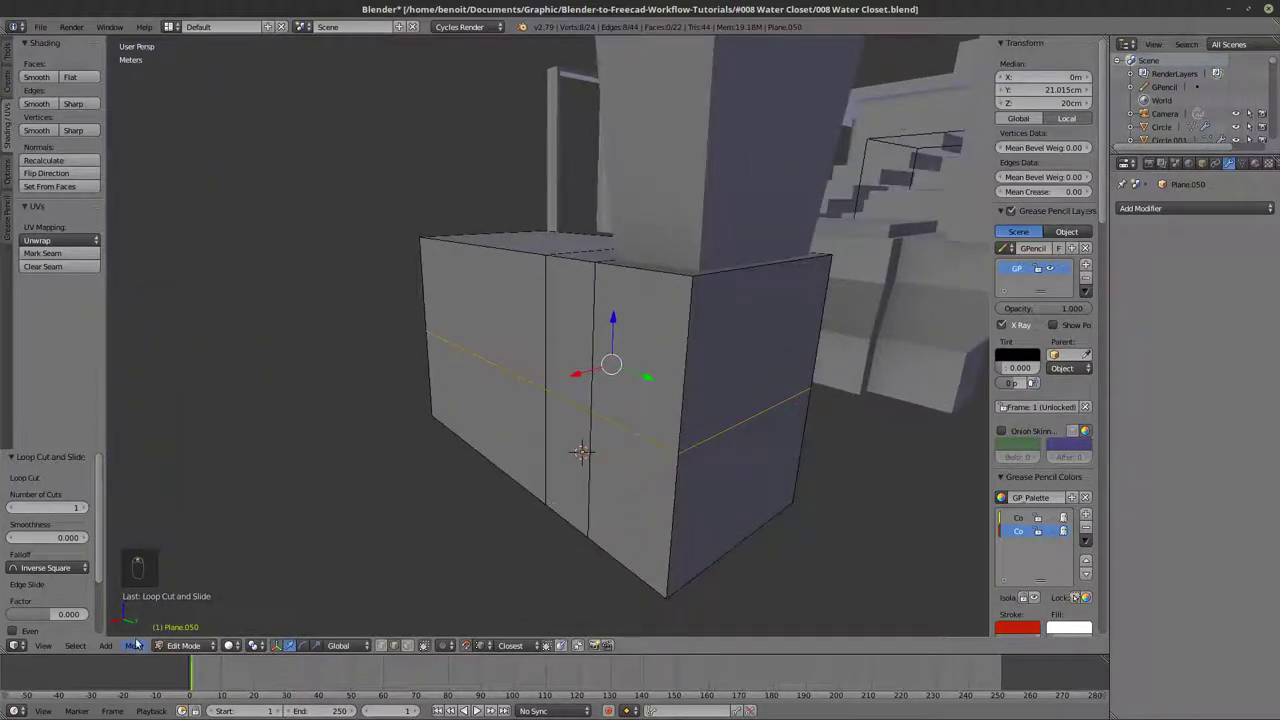
key(z)
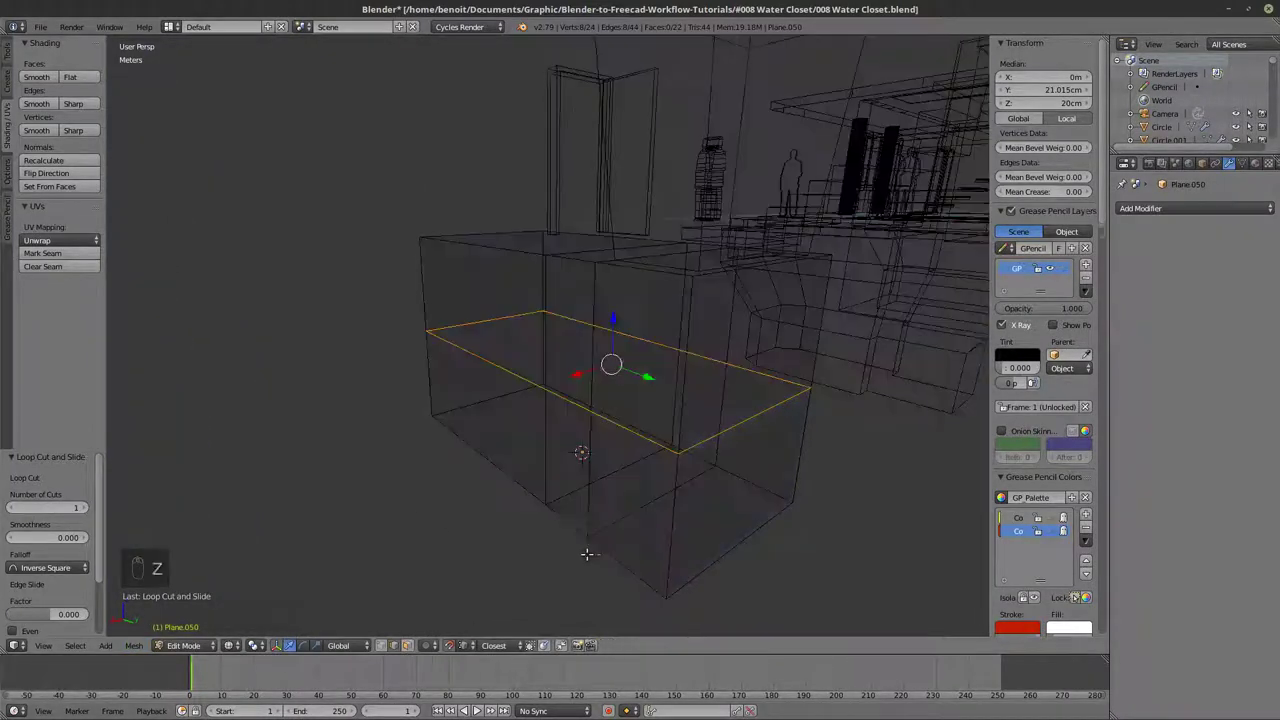
key(ctrl+r)
- Narrow the box's bottom face to 0.677 along X
click(583, 537)
shift+click(666, 590)
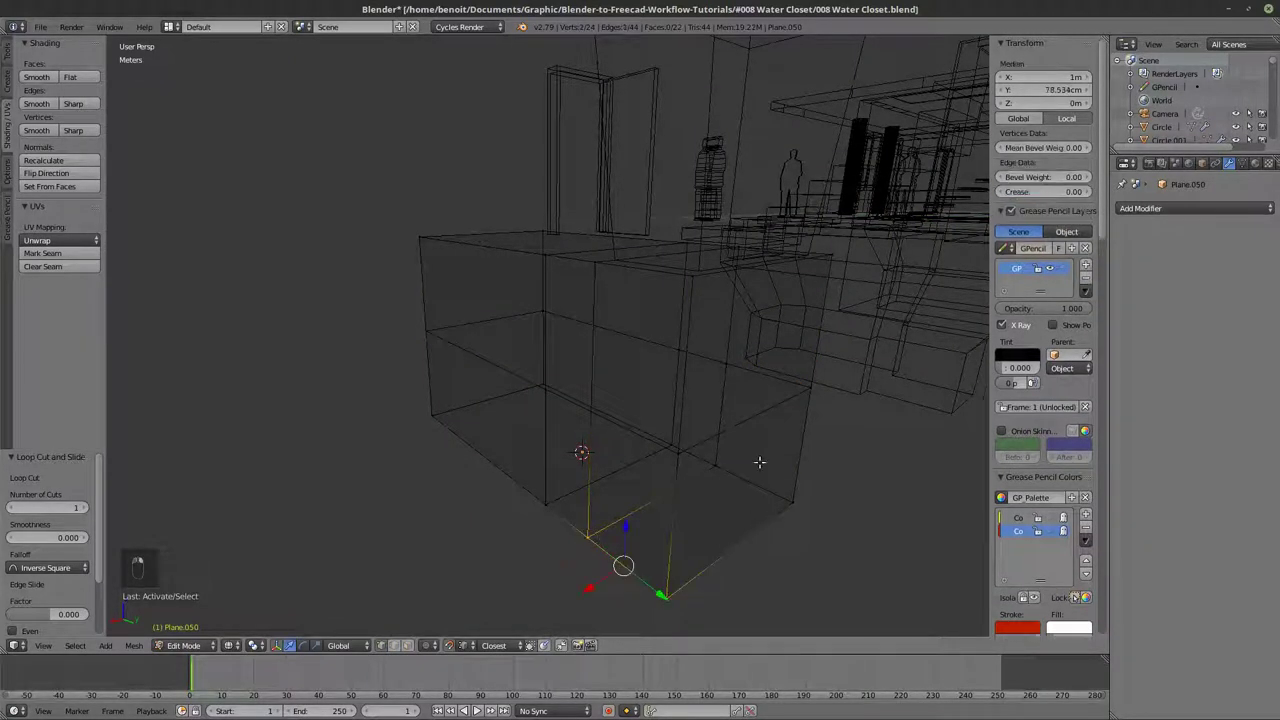
shift+click(745, 475)
shift+click(790, 498)
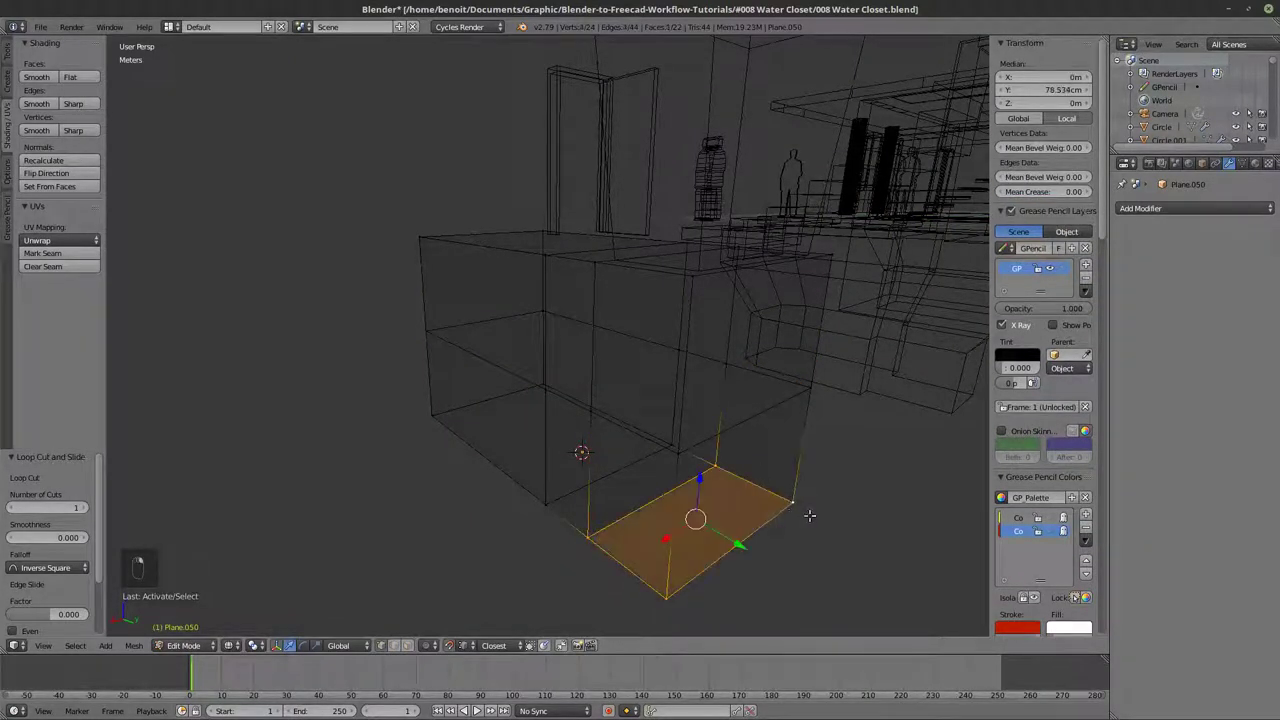
key(s)
key(x)
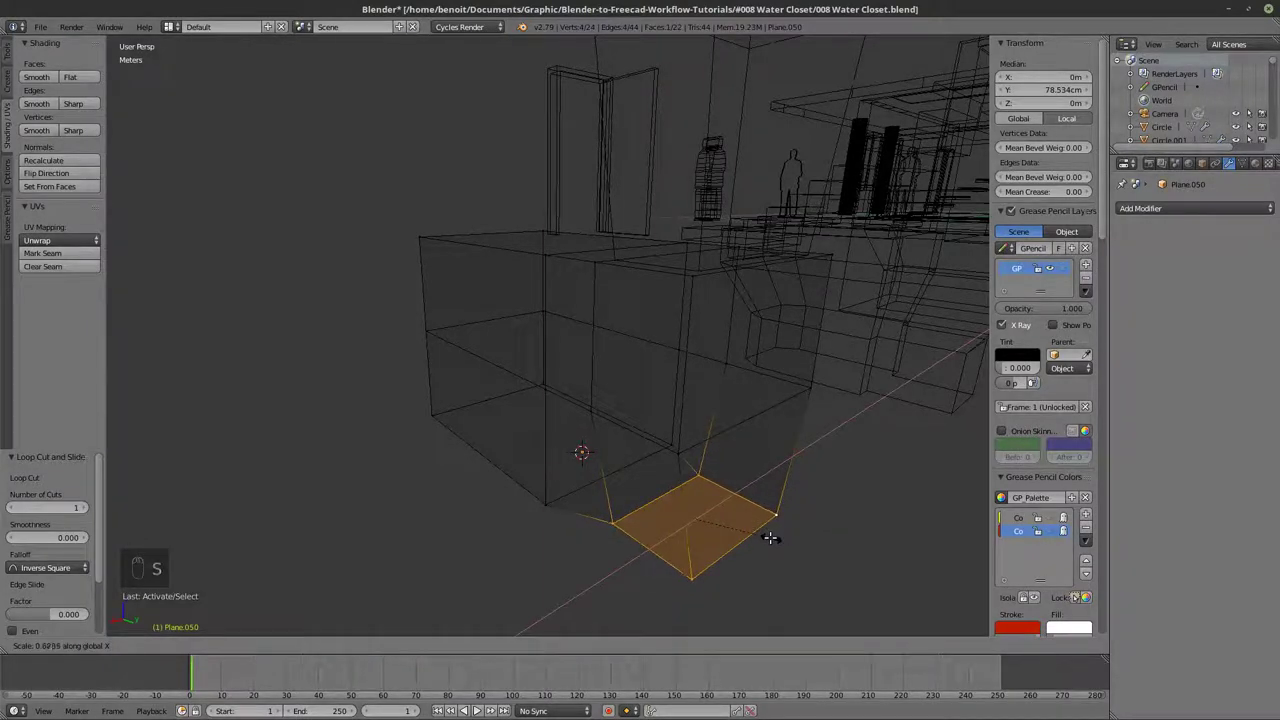
click(770, 538)
- Inspect the narrowed bottom face, then undo that change
key(z)
mouse_move(590, 442)
middle_down()
mouse_move(586, 458)
mouse_move(575, 425)
mouse_move(620, 389)
mouse_move(574, 352)
middle_up()
key(z)
key(z)
scroll(603, 403, down, 3)
scroll(608, 401, up, 3)
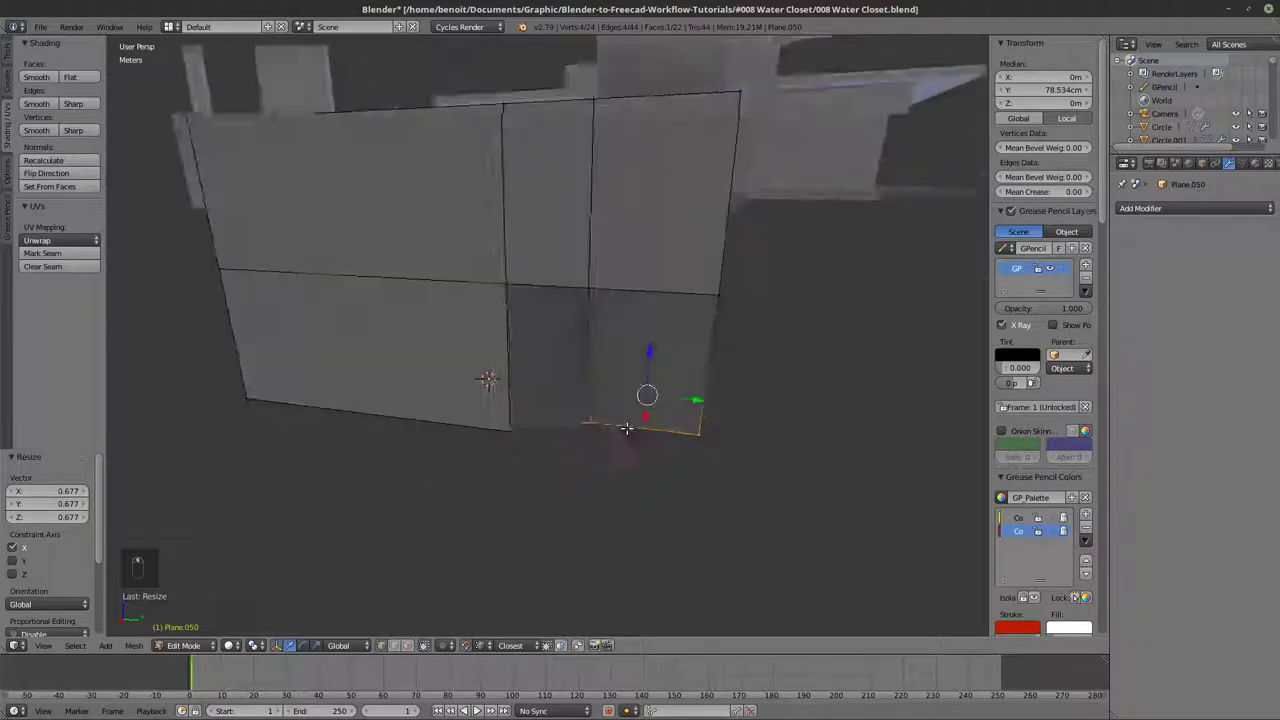
mouse_move(608, 401)
middle_down()
mouse_move(629, 431)
mouse_move(589, 443)
mouse_move(600, 420)
mouse_move(563, 367)
mouse_move(666, 380)
mouse_move(628, 386)
middle_up()
key(z)
key(ctrl+z)
key(z)
- Circle-select the tall front section and scale it to 0.408 along X
key(z)
key(c)
mouse_move(586, 257)
mouse_down()
mouse_move(622, 393)
mouse_move(588, 204)
mouse_move(592, 373)
mouse_up()
key(z)
mouse_move(626, 374)
middle_down()
mouse_move(711, 460)
mouse_move(730, 422)
middle_up()
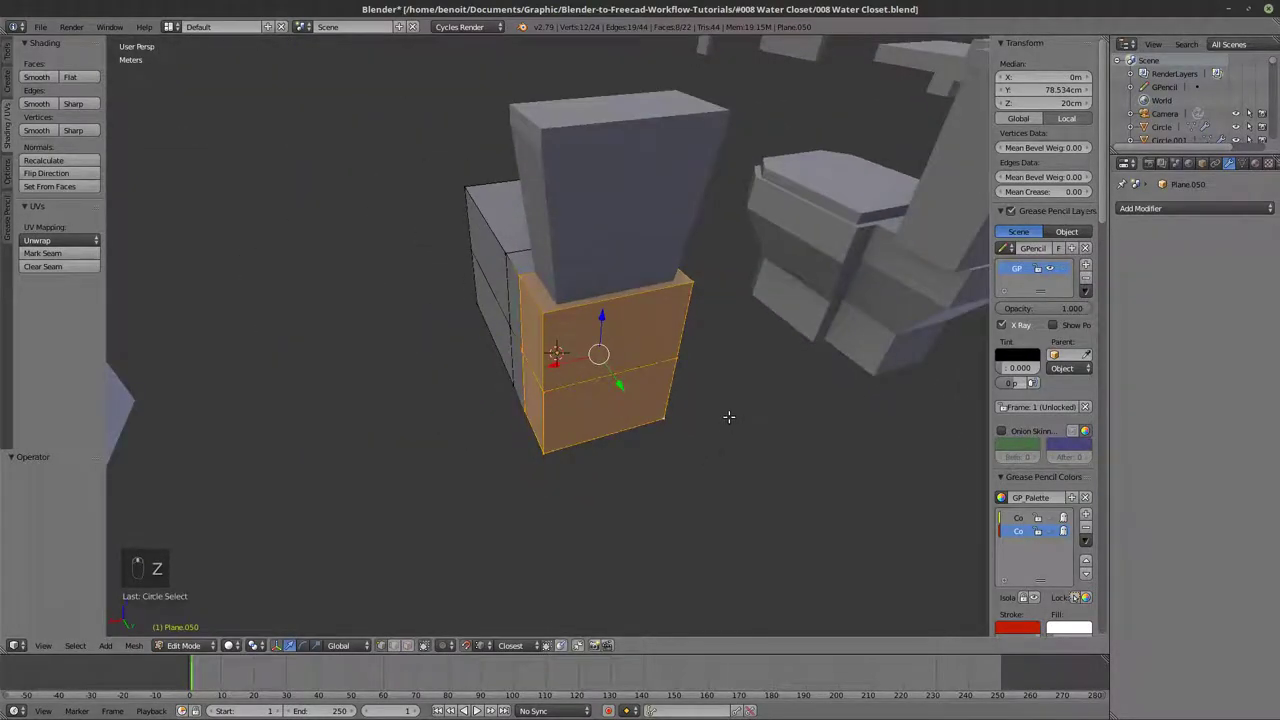
key(s)
key(x)
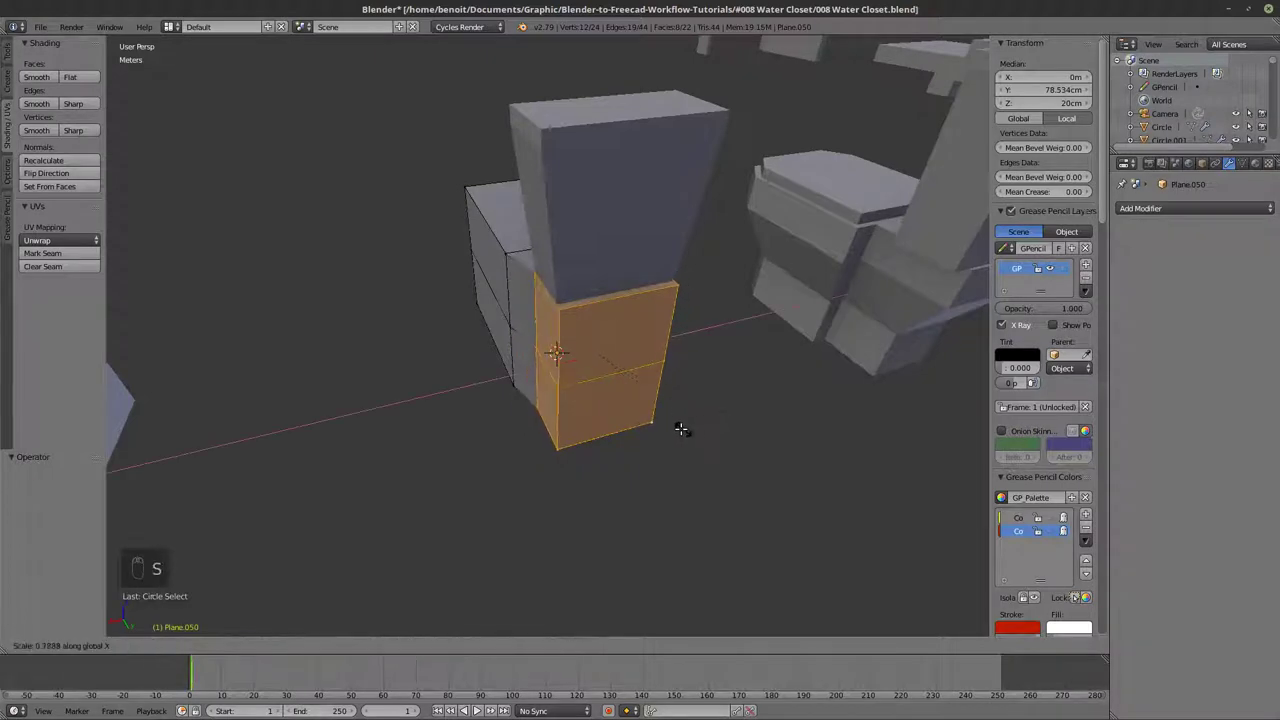
click(629, 402)
middle_drag(629, 402, 470, 366)
scroll(470, 366, down, 3)
middle_drag(560, 345, 526, 383)
- Add two edge loops to the narrow block and widen them to 1.777 along X
scroll(526, 383, up, 1)
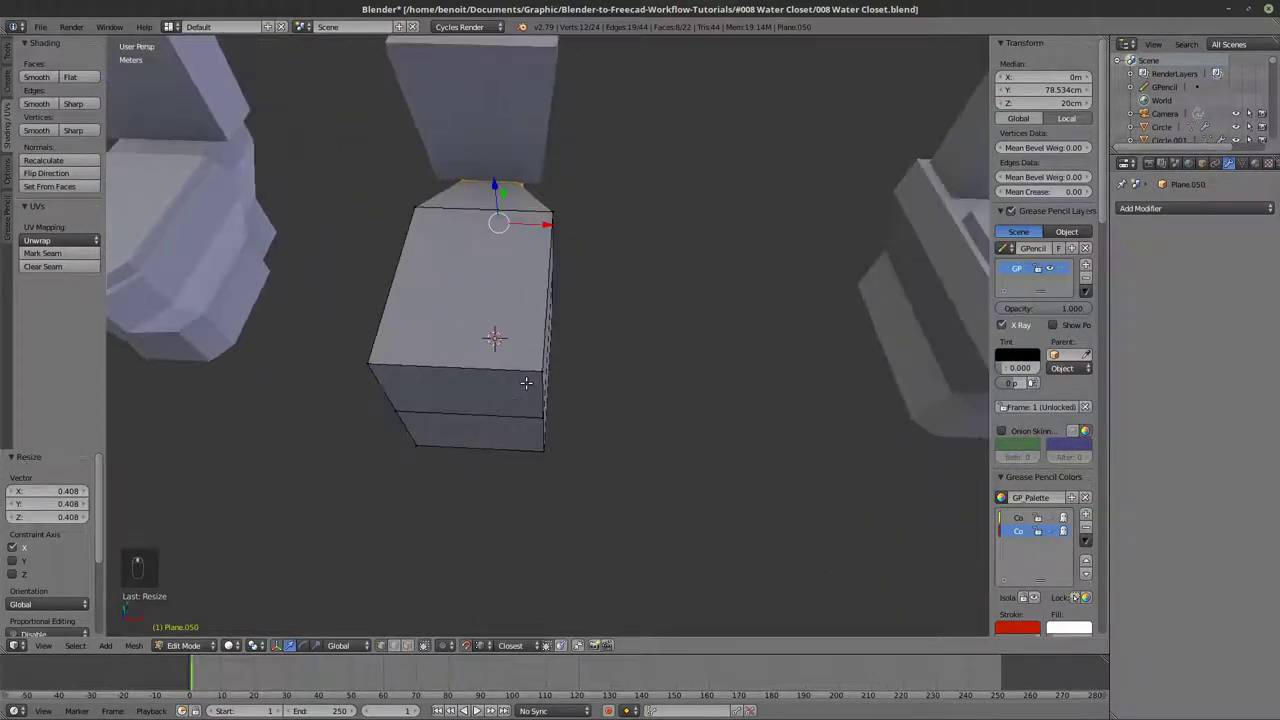
key(ctrl+r)
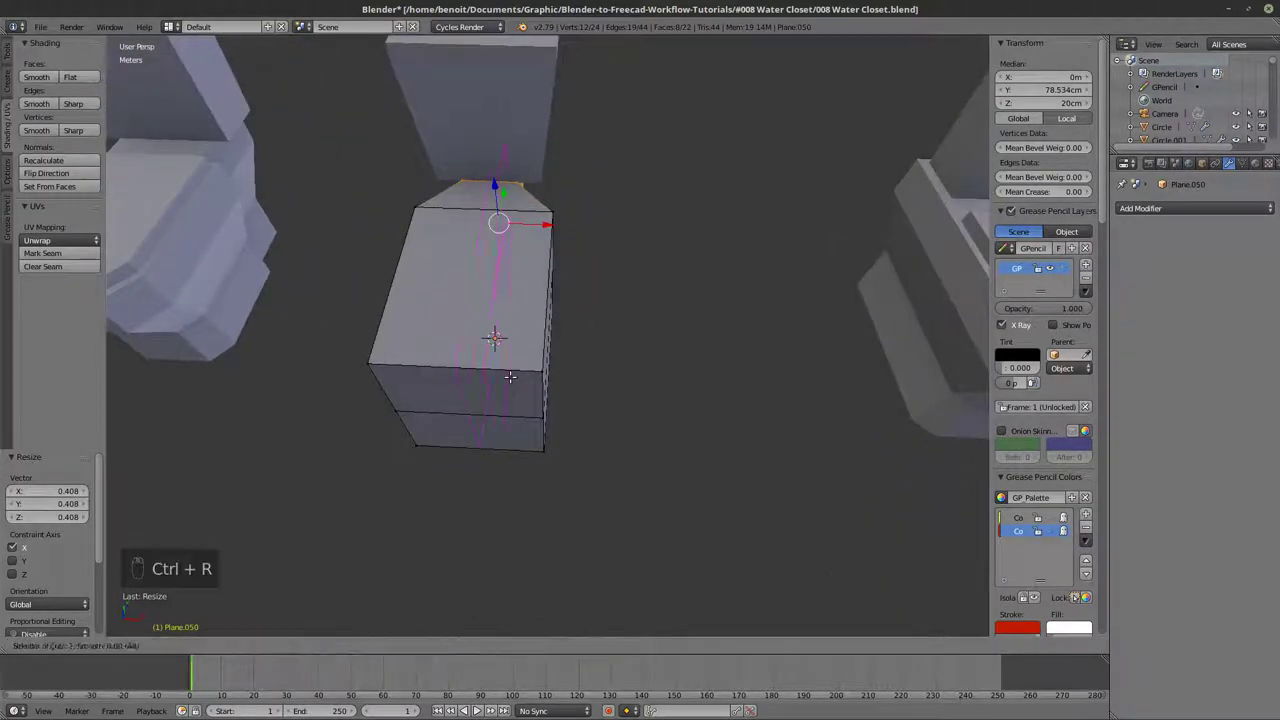
click(510, 377)
right_click(514, 390)
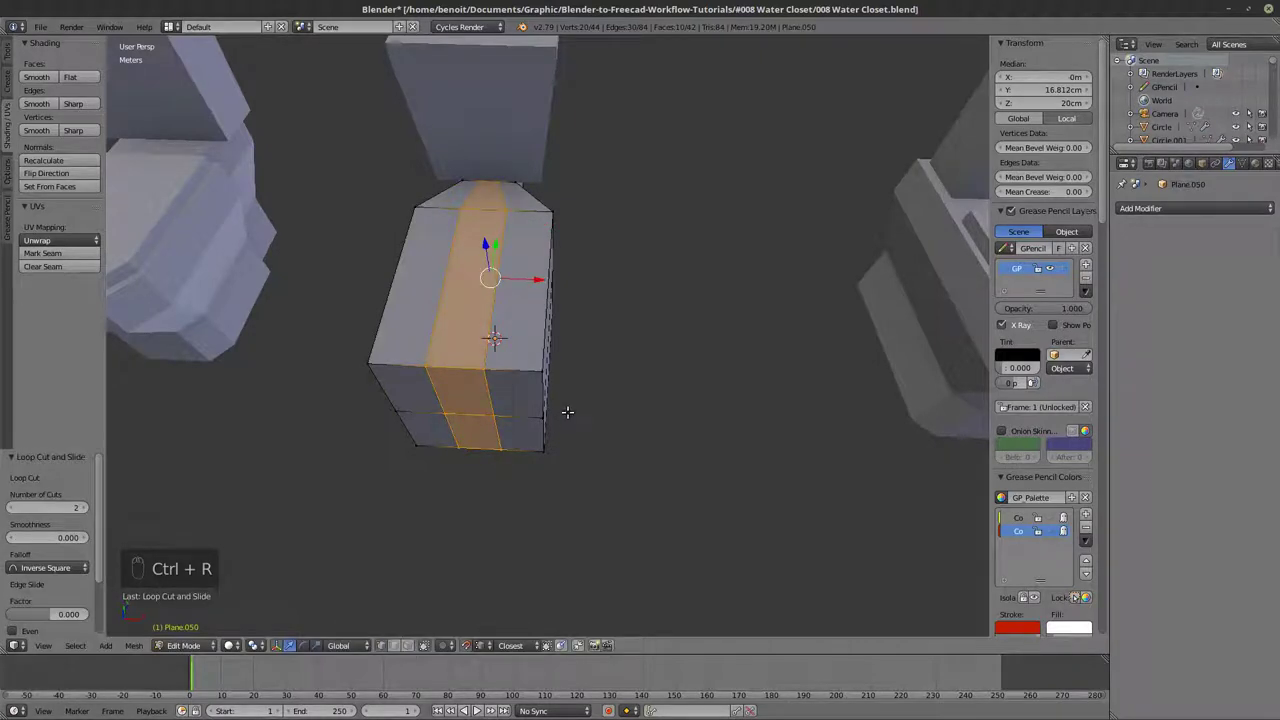
middle_drag(567, 412, 567, 376)
key(s)
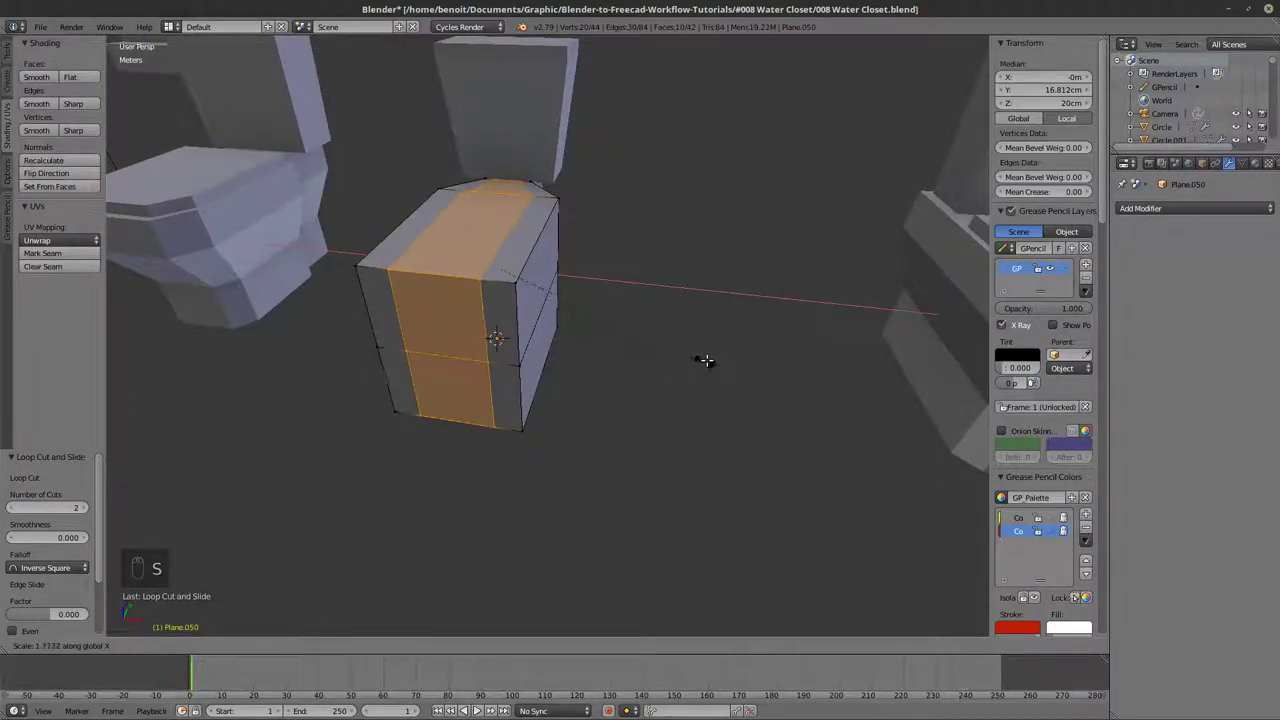
click(668, 363)
- Shift three corner vertices 6 cm along Y to chamfer the block's corners
right_click(519, 284)
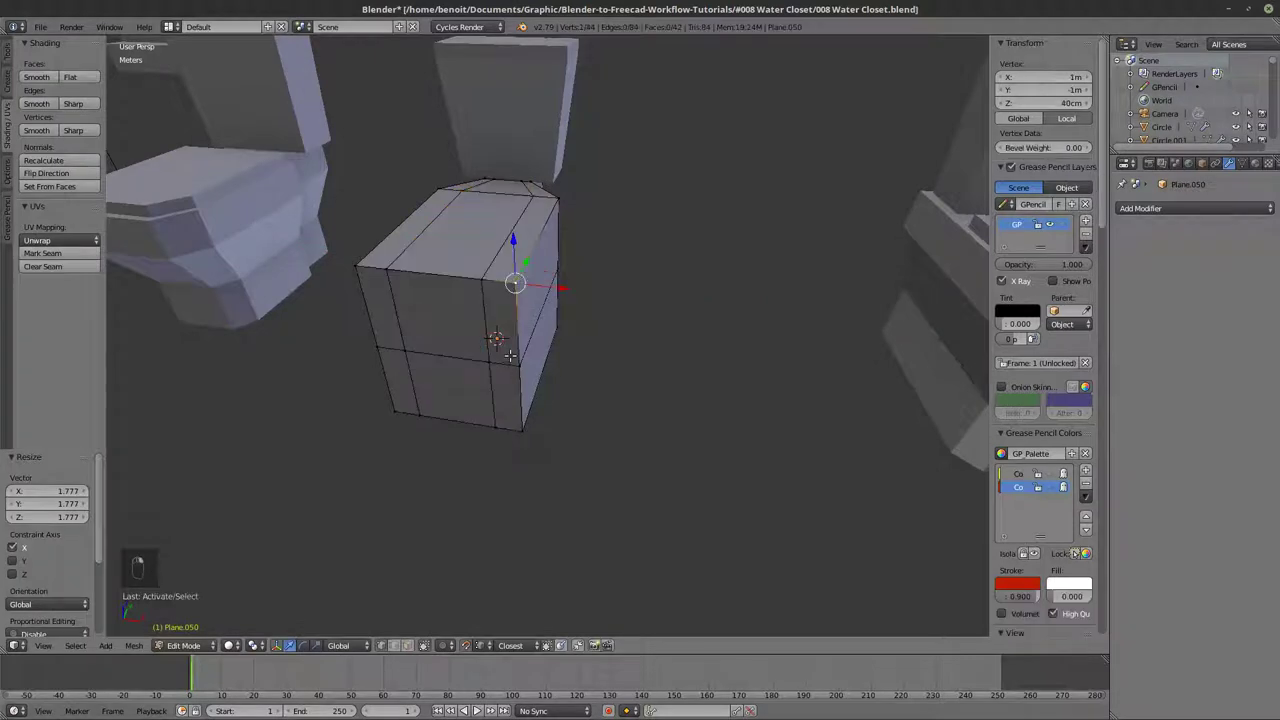
shift+right_click(519, 367)
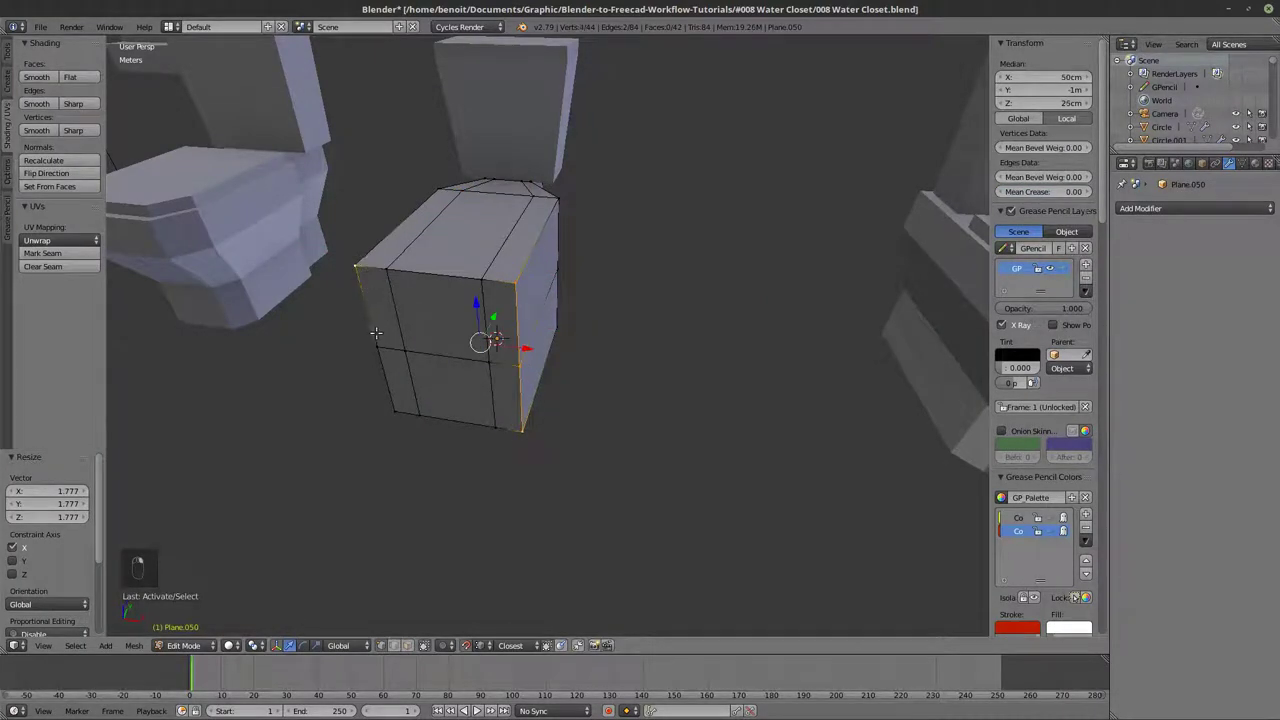
shift+right_click(392, 420)
middle_drag(392, 420, 511, 376)
scroll(485, 411, up, 2)
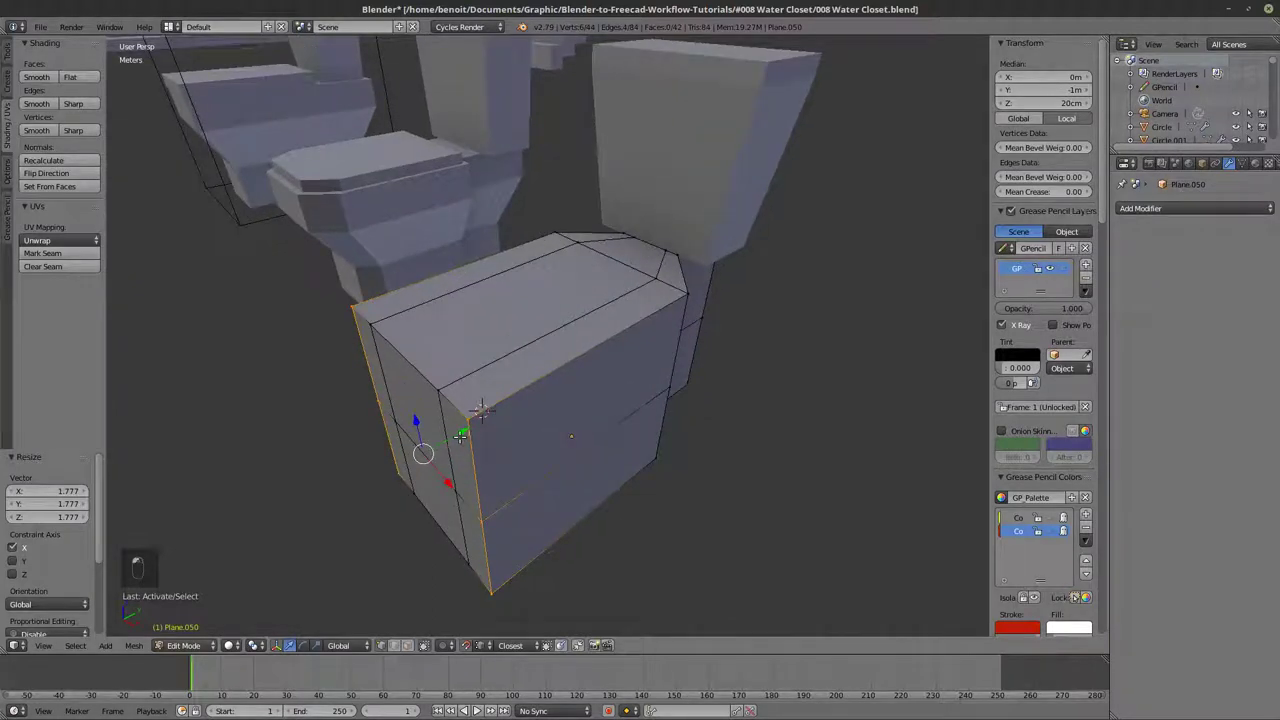
key(g)
key(y)
click(490, 406)
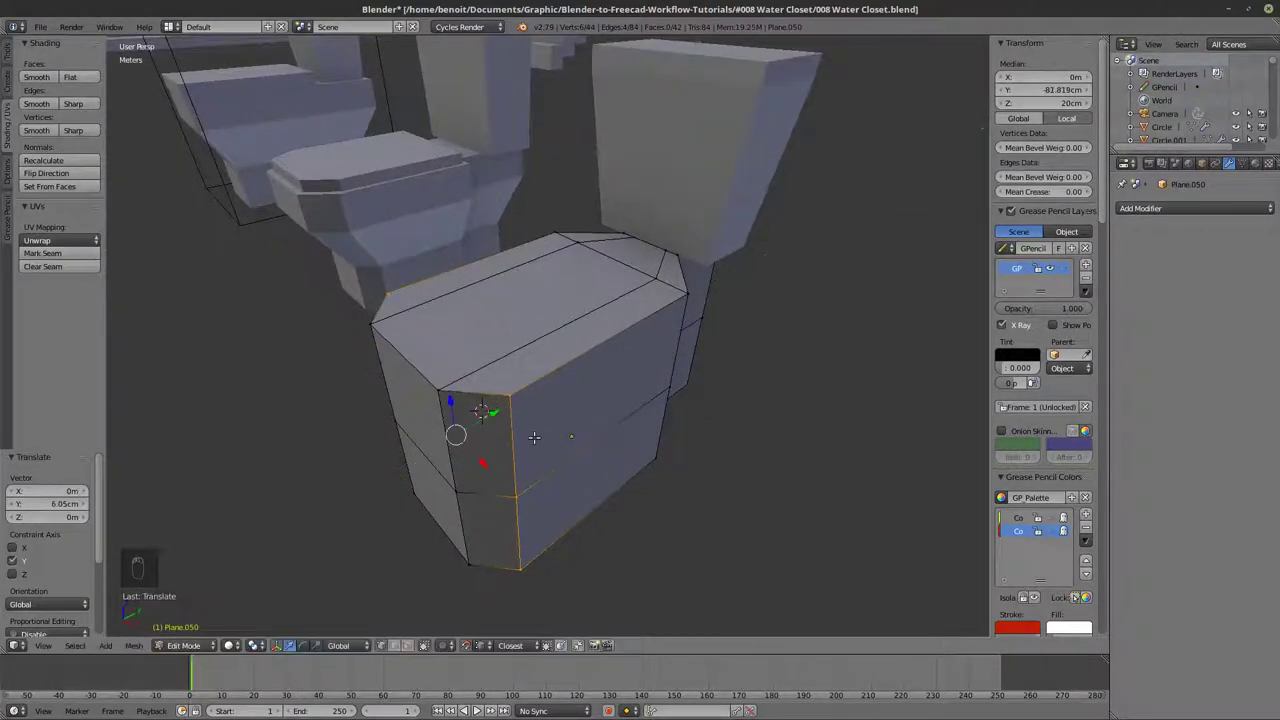
middle_drag(490, 406, 620, 365)
- Raise the middle horizontal edge loop by 10 cm to 30 cm
key(a)
key(z)
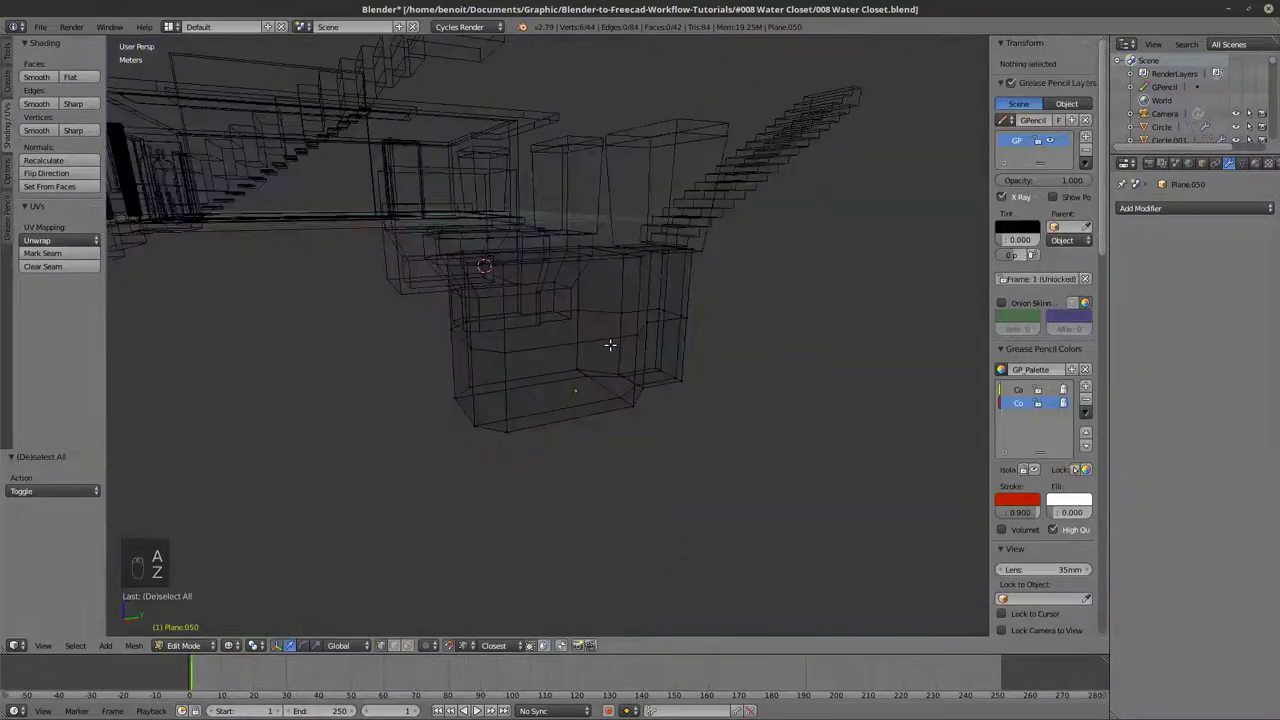
alt+click(600, 348)
key(z)
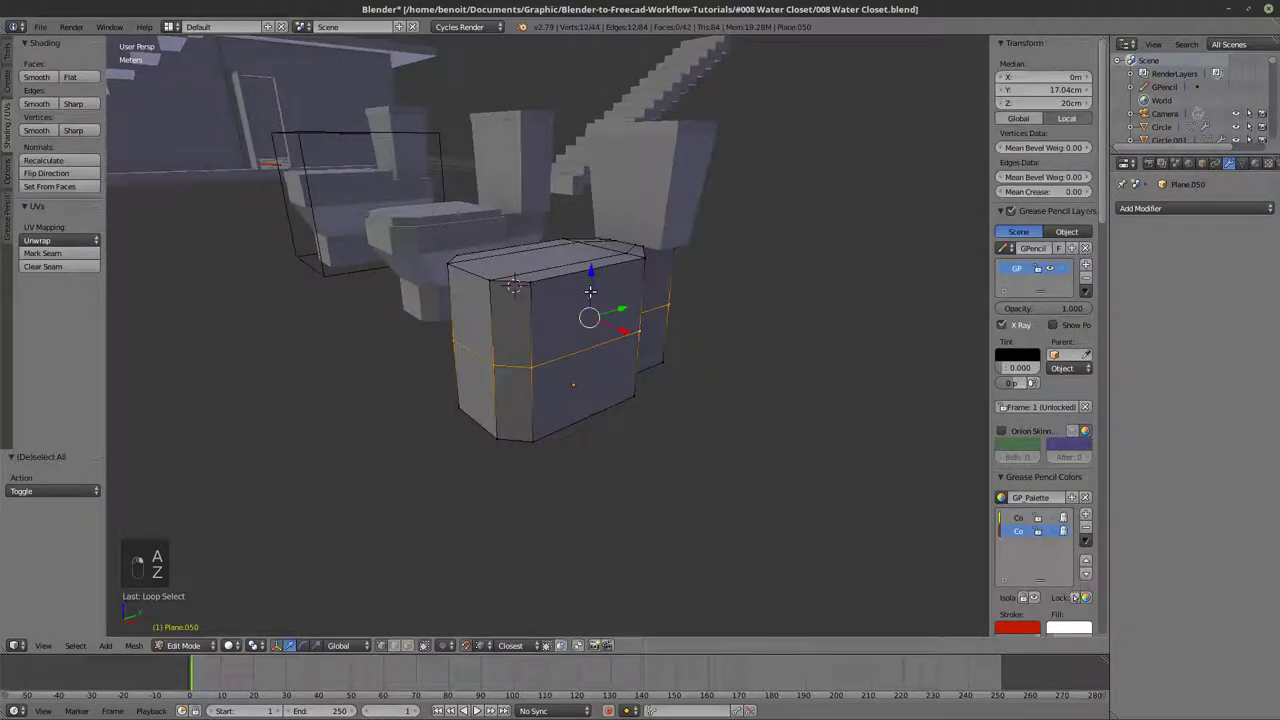
drag(590, 291, 605, 270)
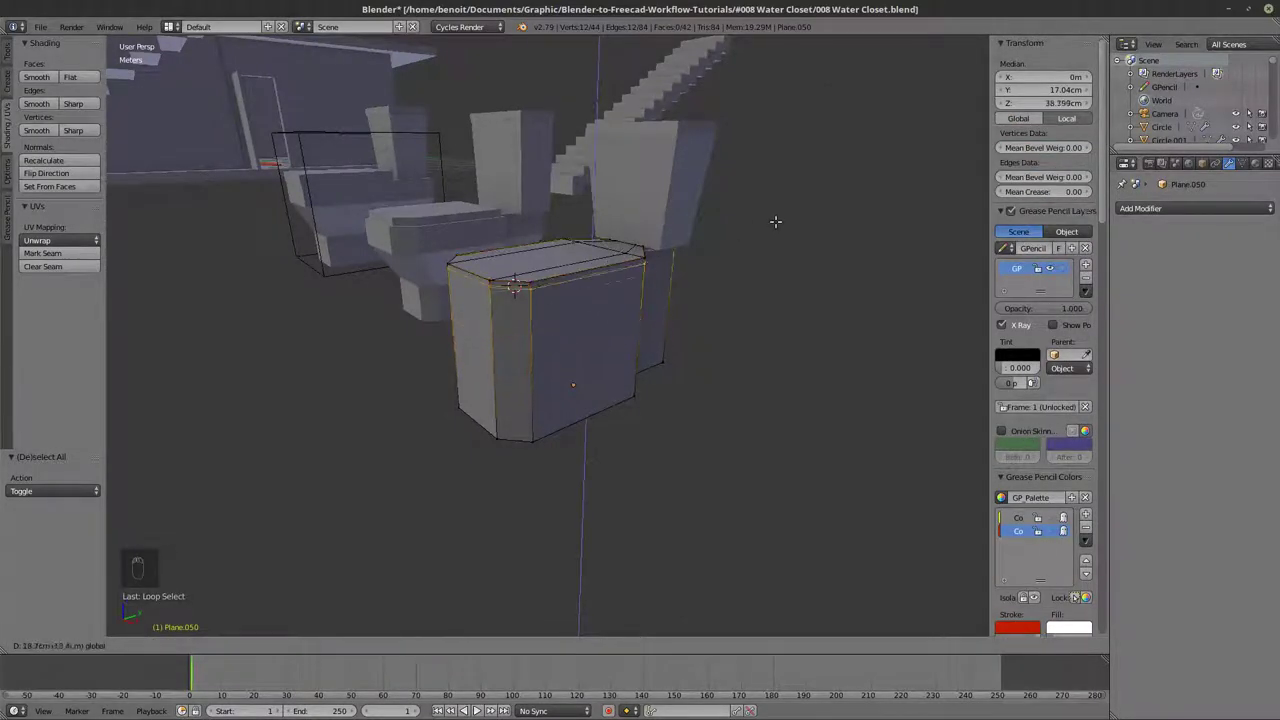
key(Return)
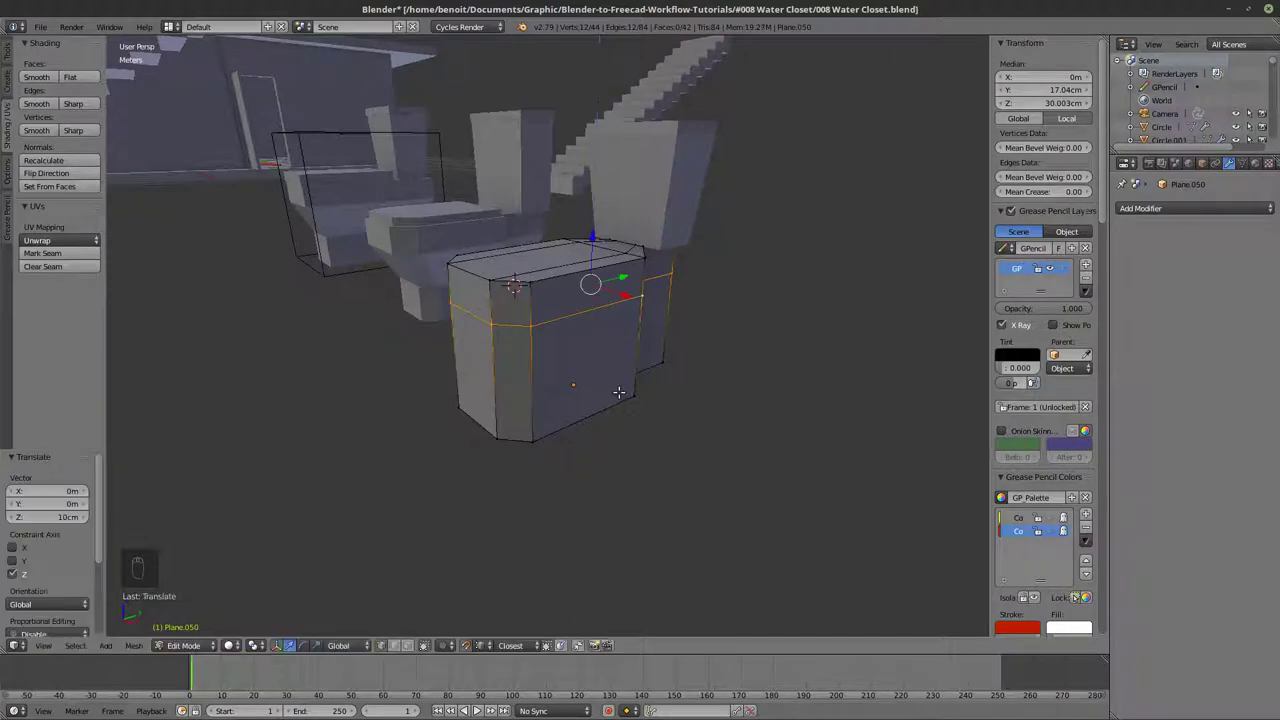
- Cut a new edge loop low on the tank block at 15 cm
key(ctrl+r)
click(525, 399)
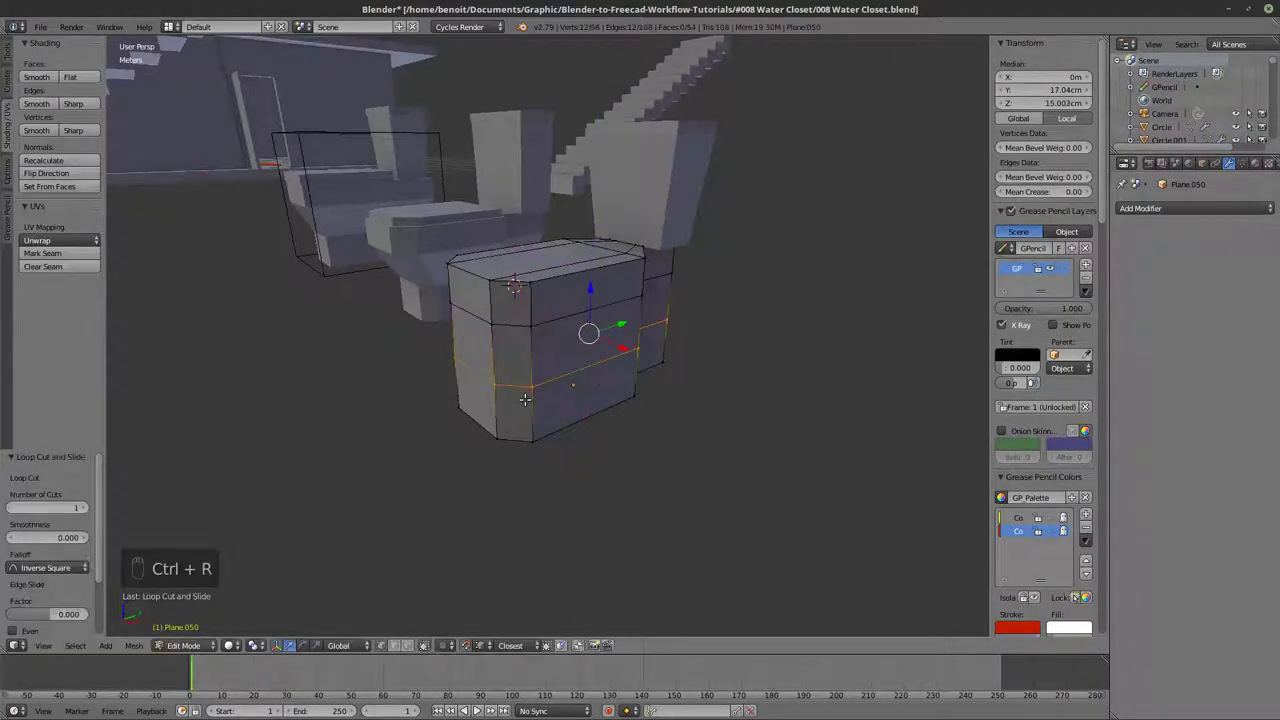
mouse_move(682, 393)
middle_down()
mouse_move(663, 371)
mouse_move(699, 398)
middle_up()
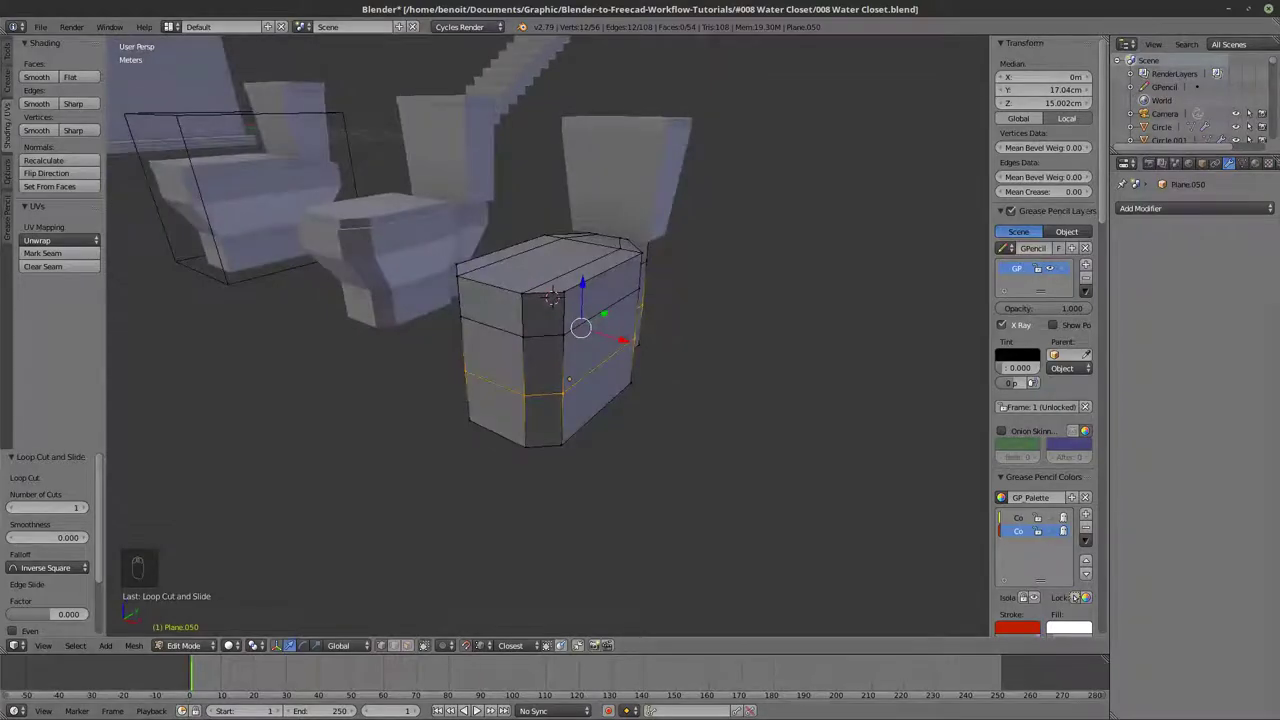
key(alt+Tab)
scroll(791, 398, up, 3)
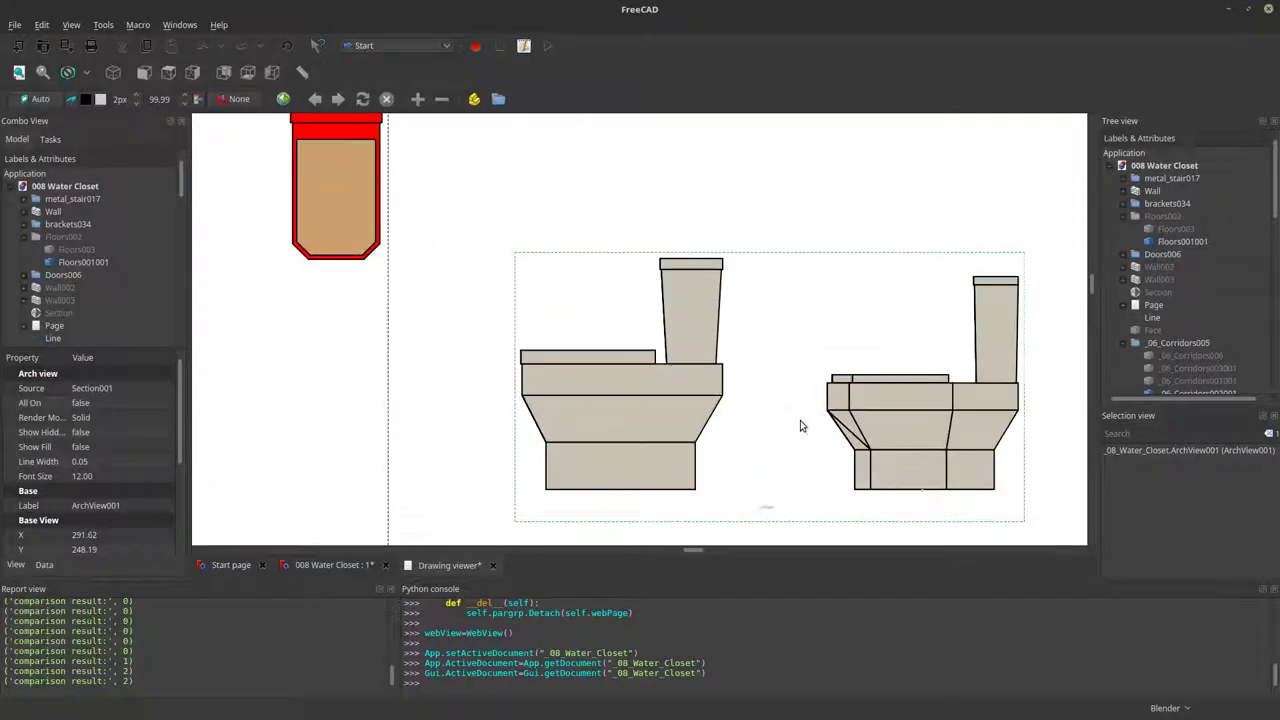
scroll(777, 406, down, 5)
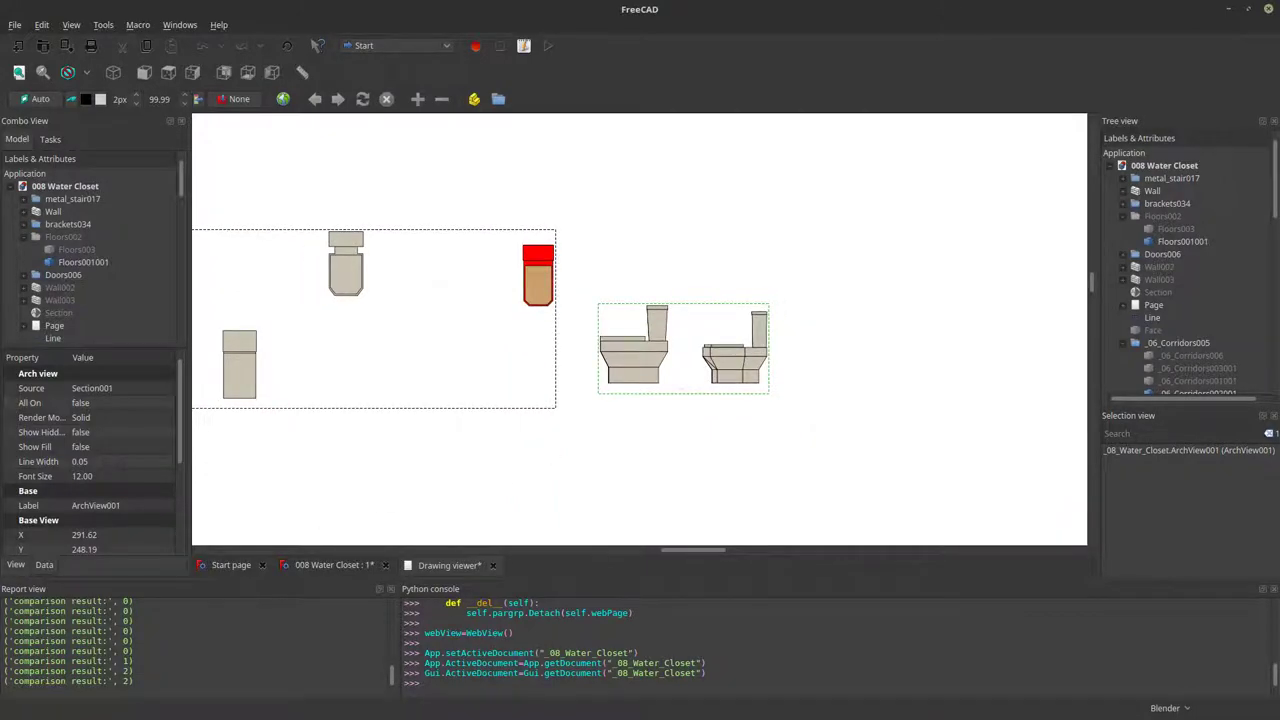
key(alt+Tab)
mouse_move(616, 437)
middle_down()
mouse_move(594, 423)
mouse_move(572, 435)
mouse_move(610, 450)
mouse_move(554, 403)
mouse_move(420, 420)
mouse_move(569, 408)
middle_up()
key(z)
key(z)
- Clear the selection and circle-select the bottom faces of the tank block in wireframe
key(a)
key(z)
scroll(569, 409, down, 3)
key(z)
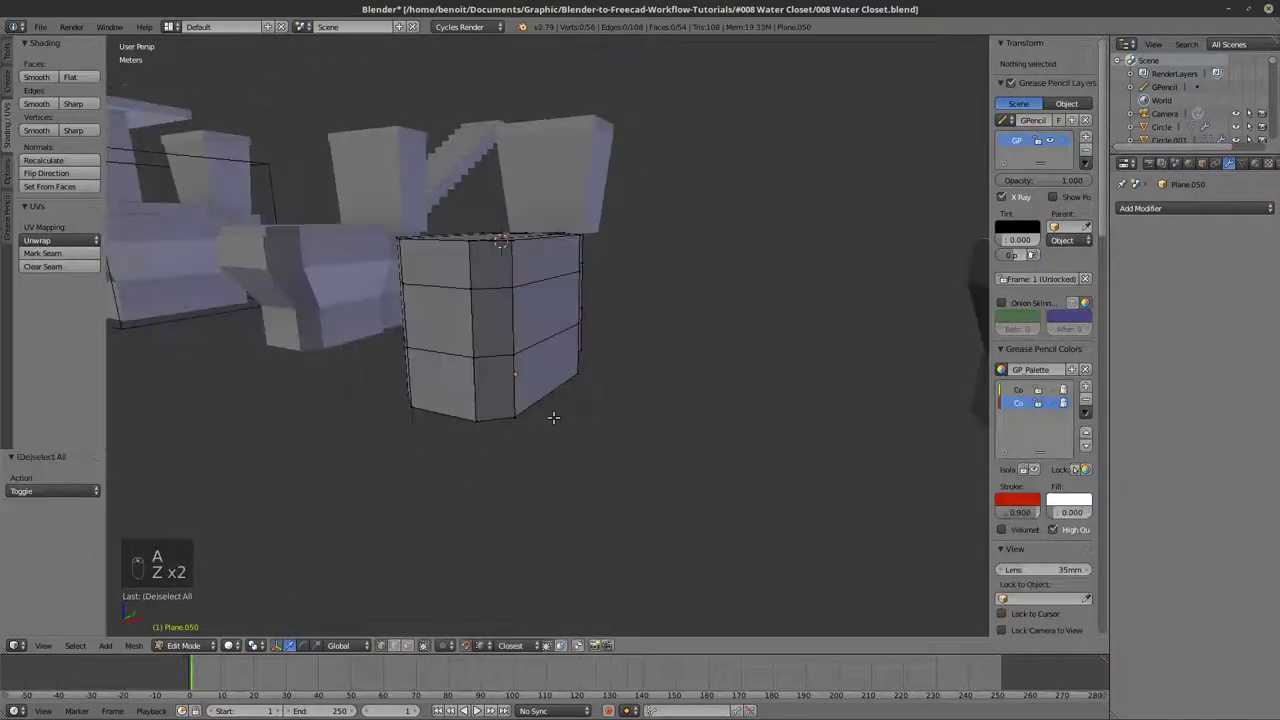
mouse_move(554, 411)
middle_down()
mouse_move(586, 417)
mouse_move(609, 394)
mouse_move(546, 406)
mouse_move(569, 408)
mouse_move(585, 316)
middle_up()
key(z)
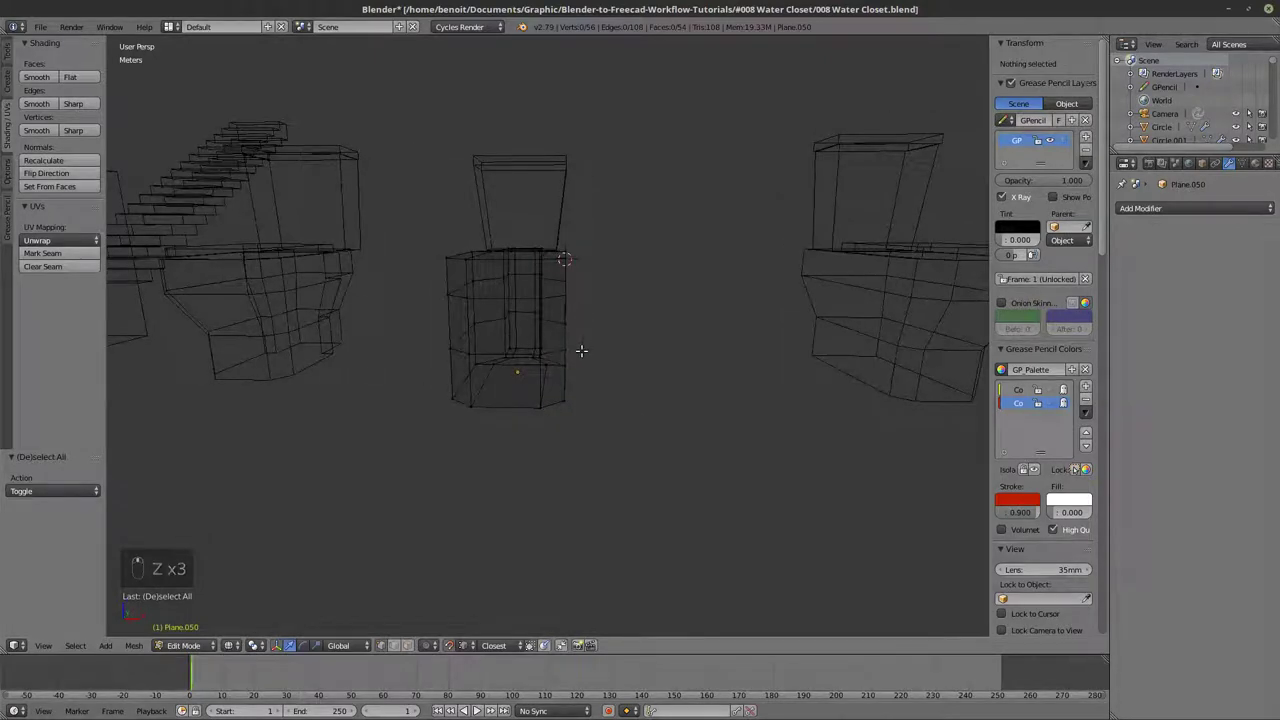
drag(578, 337, 580, 402)
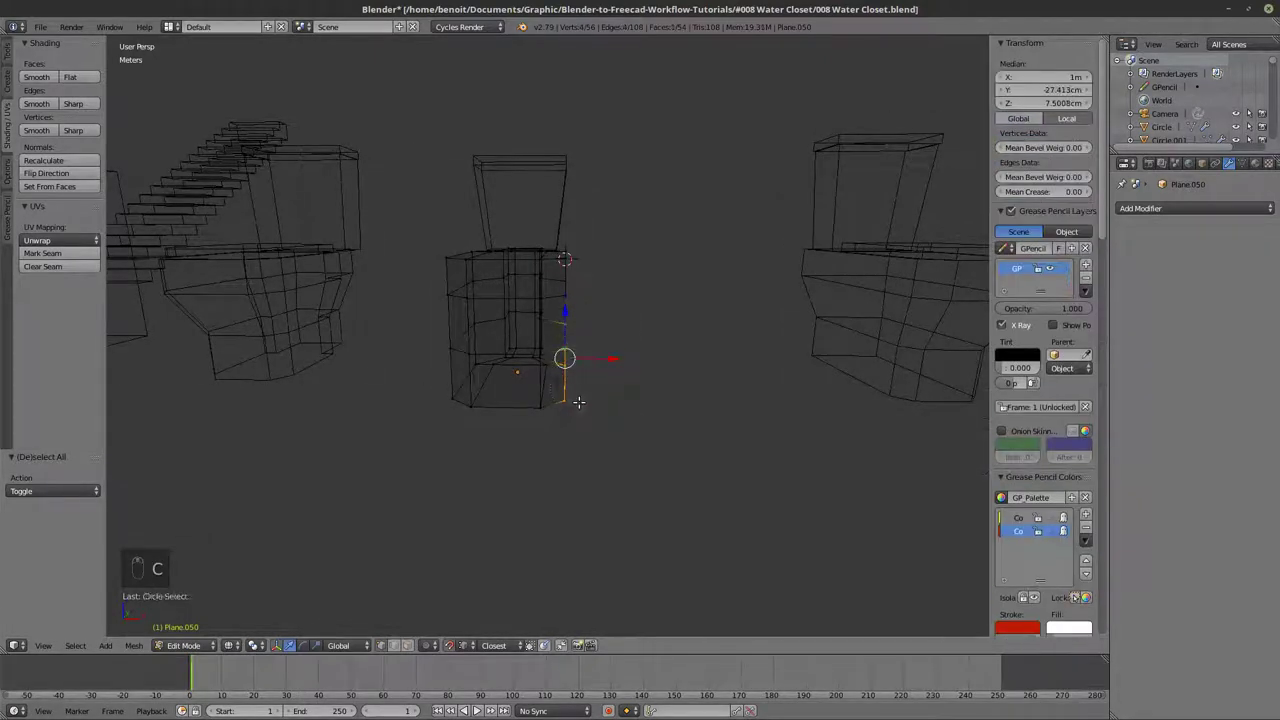
middle_drag(578, 402, 591, 416)
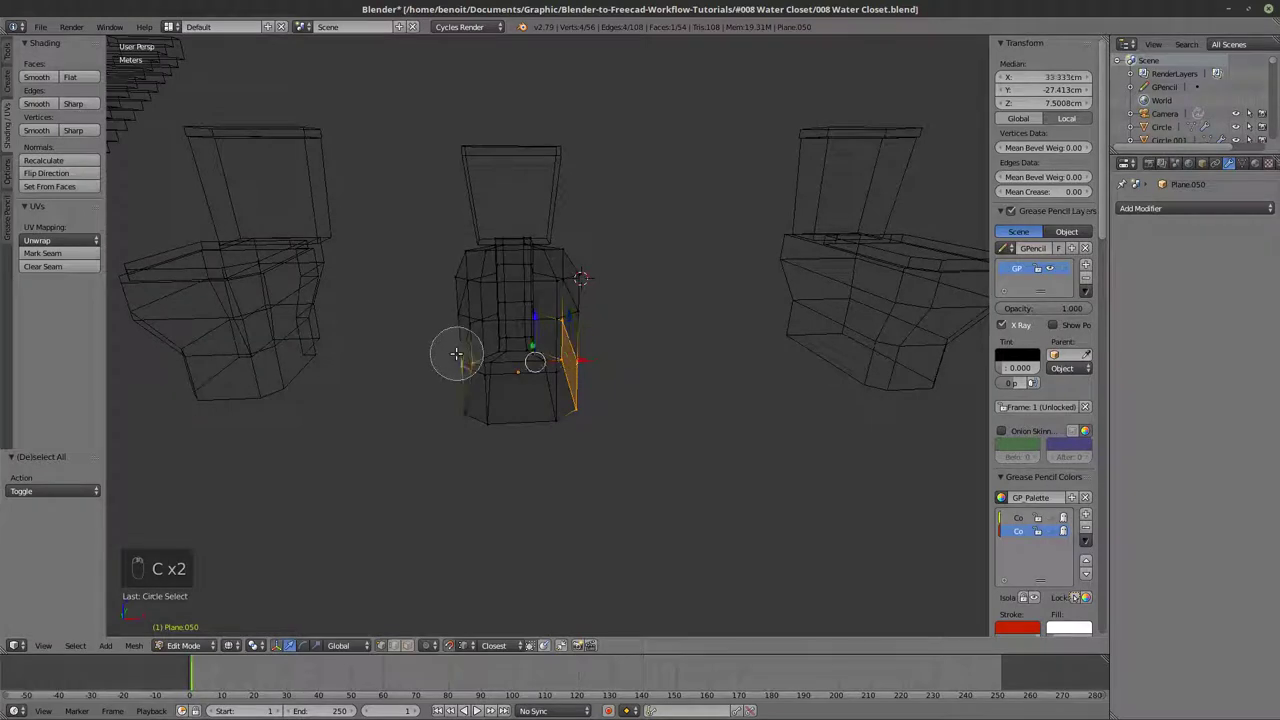
mouse_move(463, 425)
middle_down()
mouse_move(530, 437)
mouse_move(430, 398)
middle_up()
key(c)
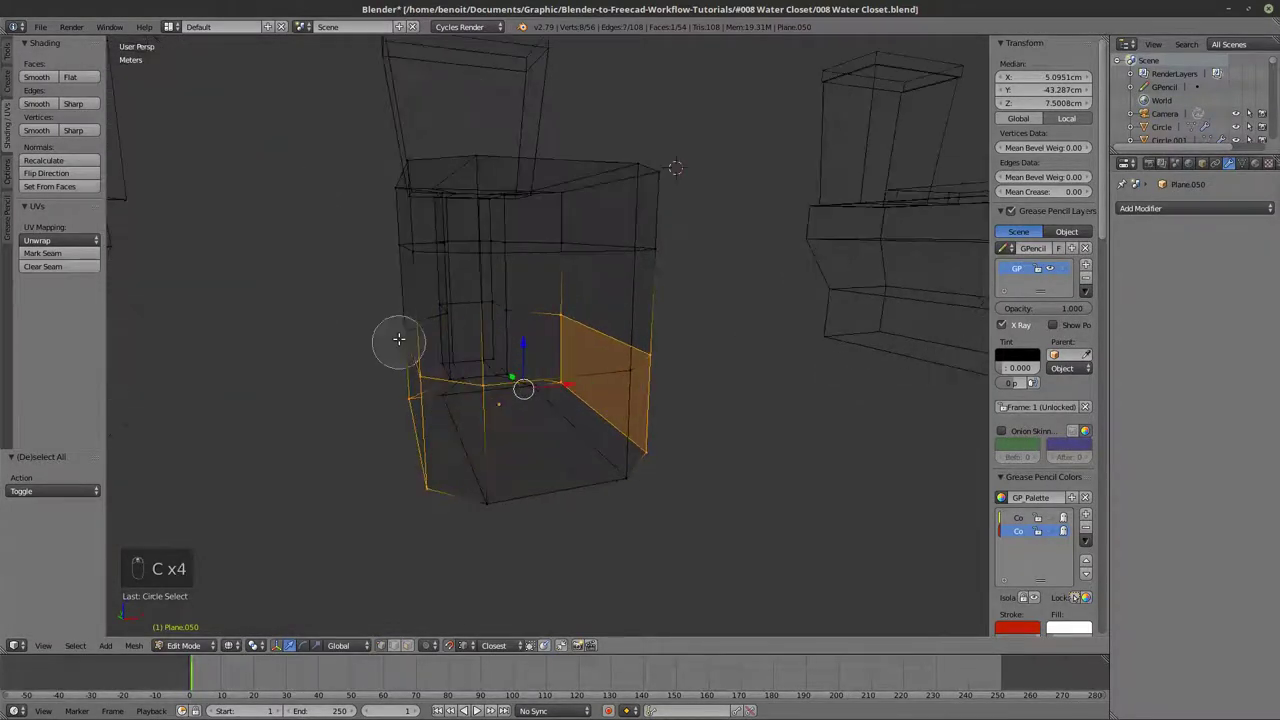
middle_drag(512, 403, 404, 441)
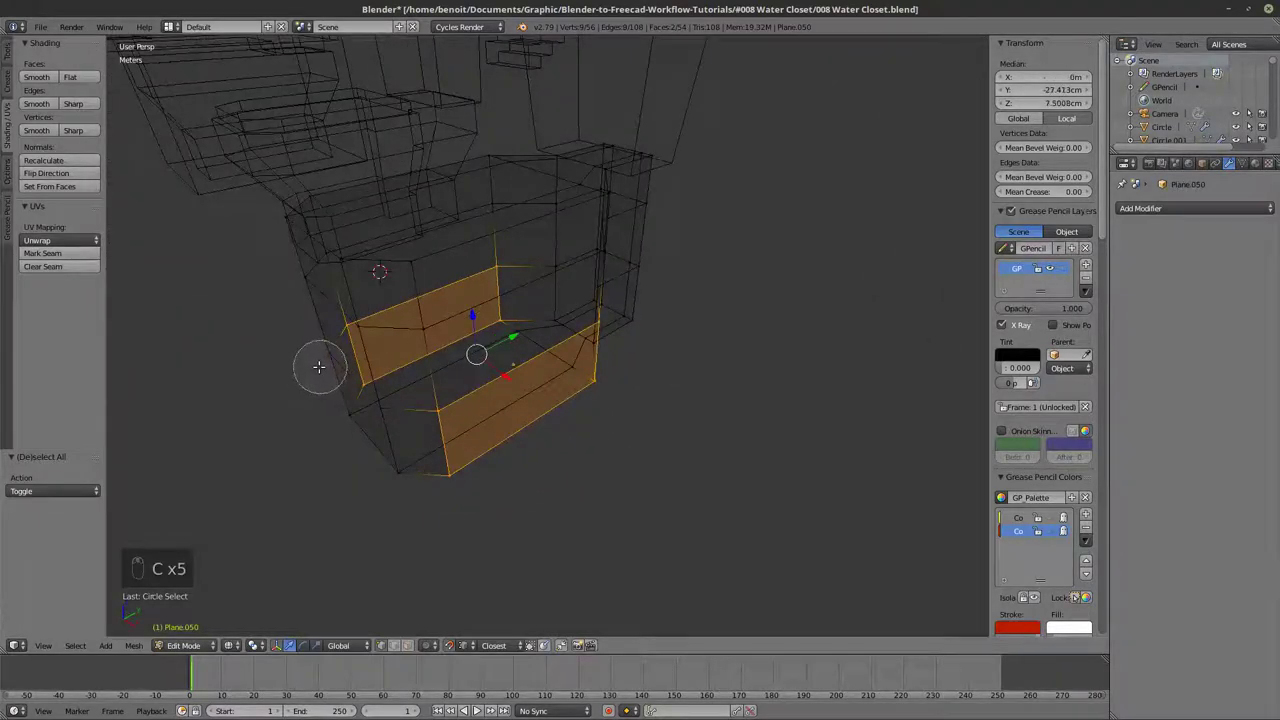
mouse_move(318, 367)
middle_down()
mouse_move(363, 434)
mouse_move(354, 400)
mouse_move(467, 380)
mouse_move(526, 429)
mouse_move(497, 434)
mouse_move(520, 401)
middle_up()
key(z)
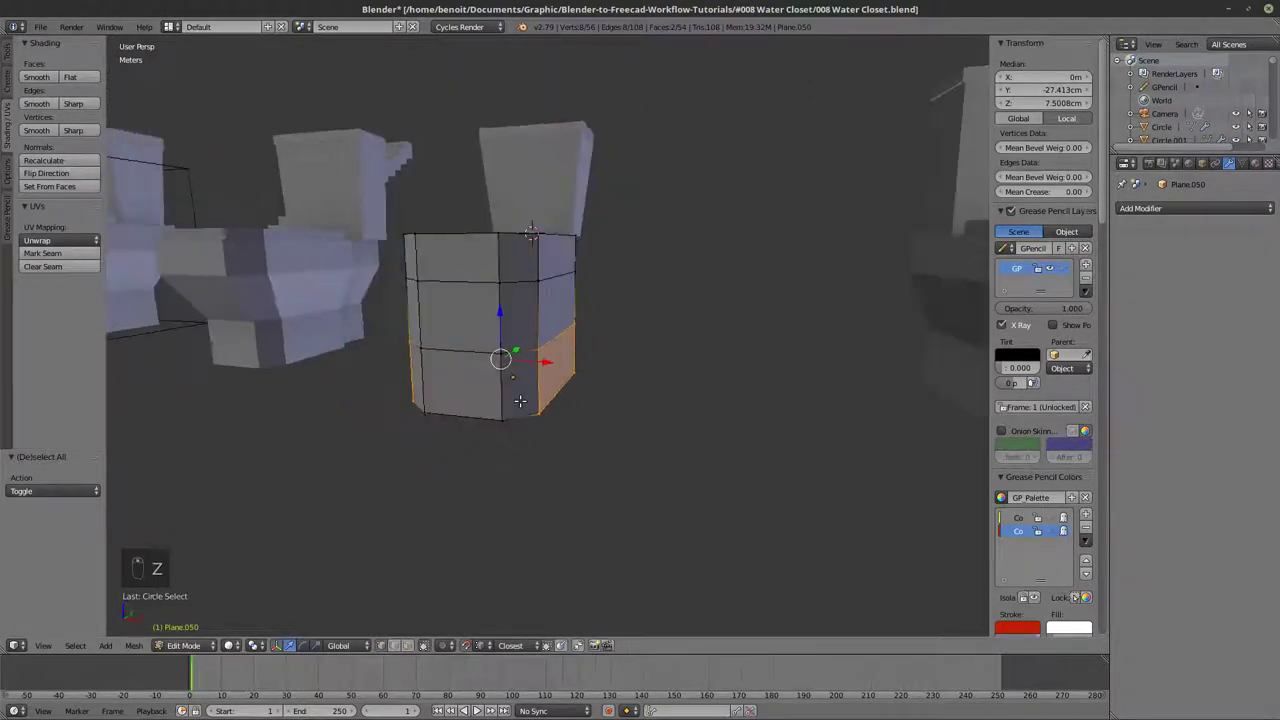
middle_drag(617, 416, 586, 423)
scroll(548, 433, up, 1)
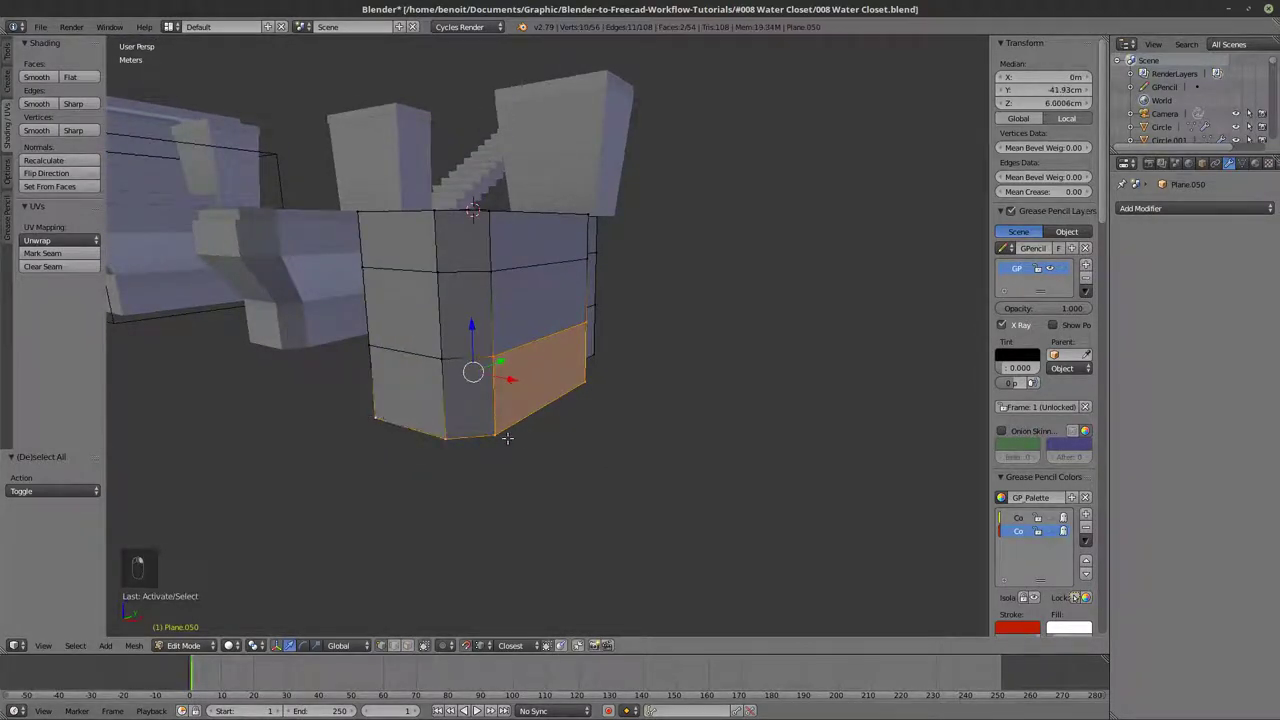
middle_drag(507, 438, 475, 431)
- Add the remaining left-side bottom faces to complete the ring below the new loop
key(z)
key(z)
shift+right_click(403, 351)
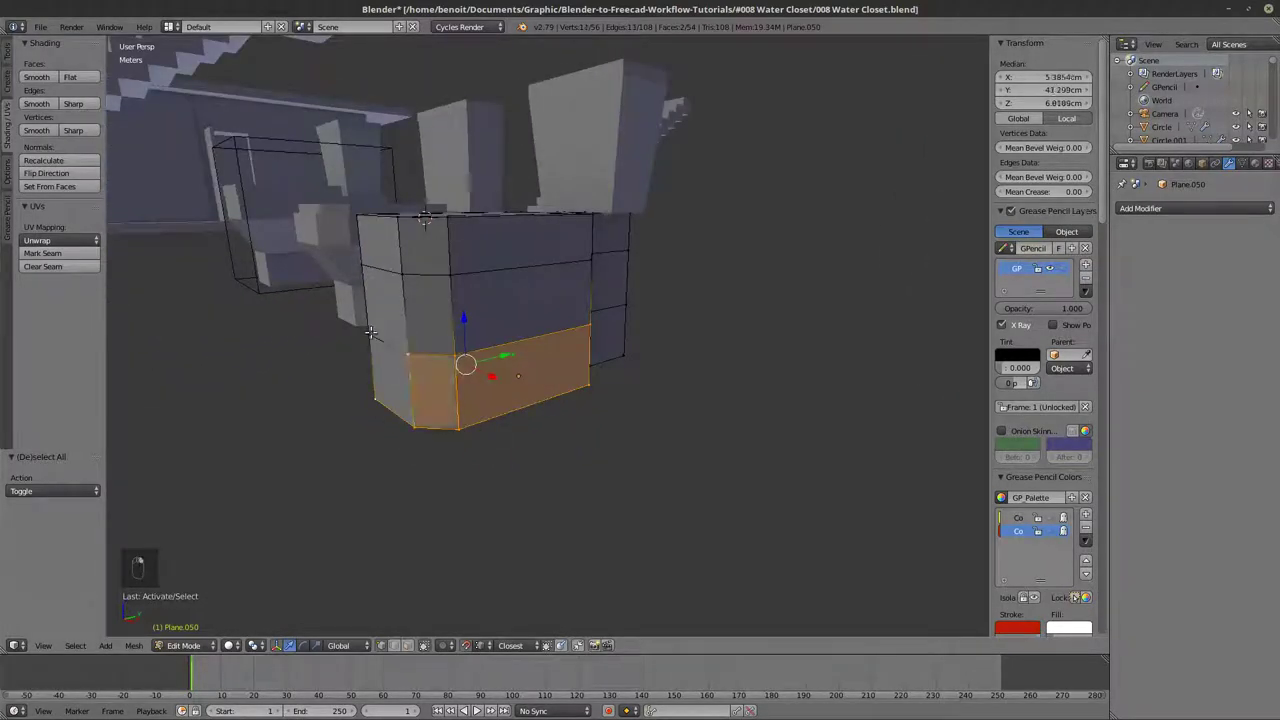
shift+right_click(370, 332)
middle_drag(370, 332, 646, 403)
key(z)
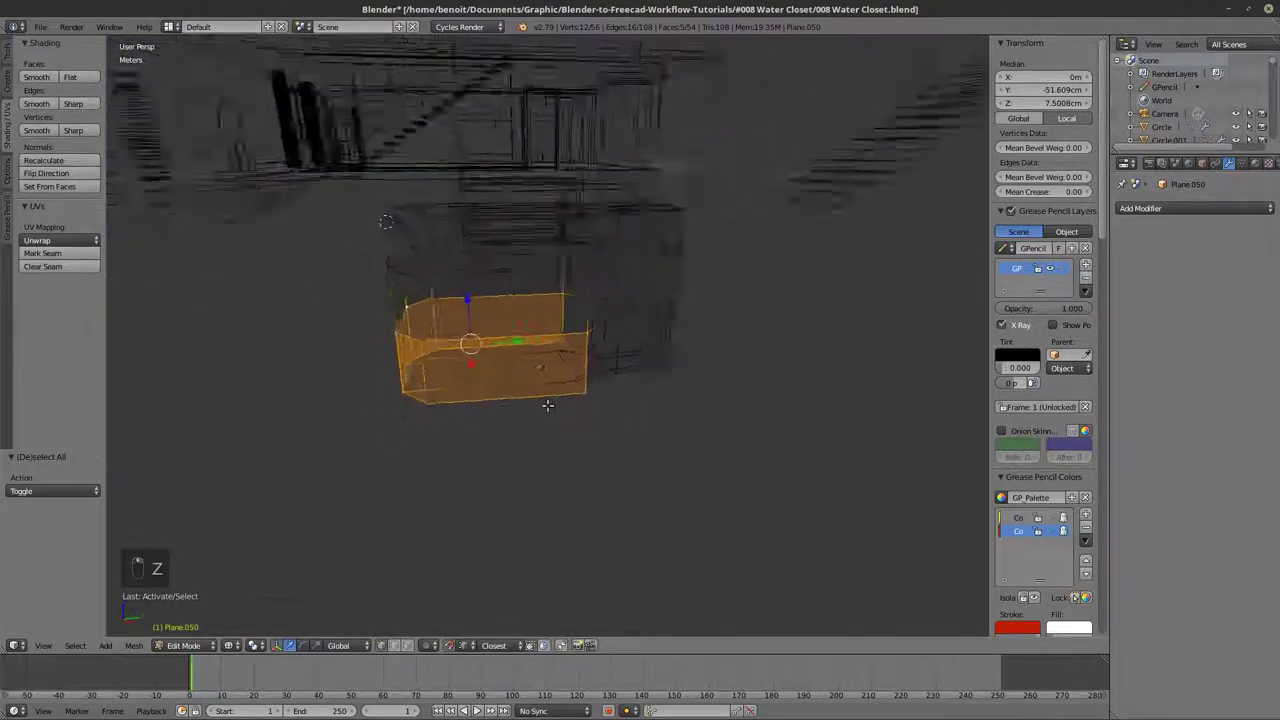
mouse_move(548, 405)
middle_down()
mouse_move(626, 400)
mouse_move(660, 423)
middle_up()
key(z)
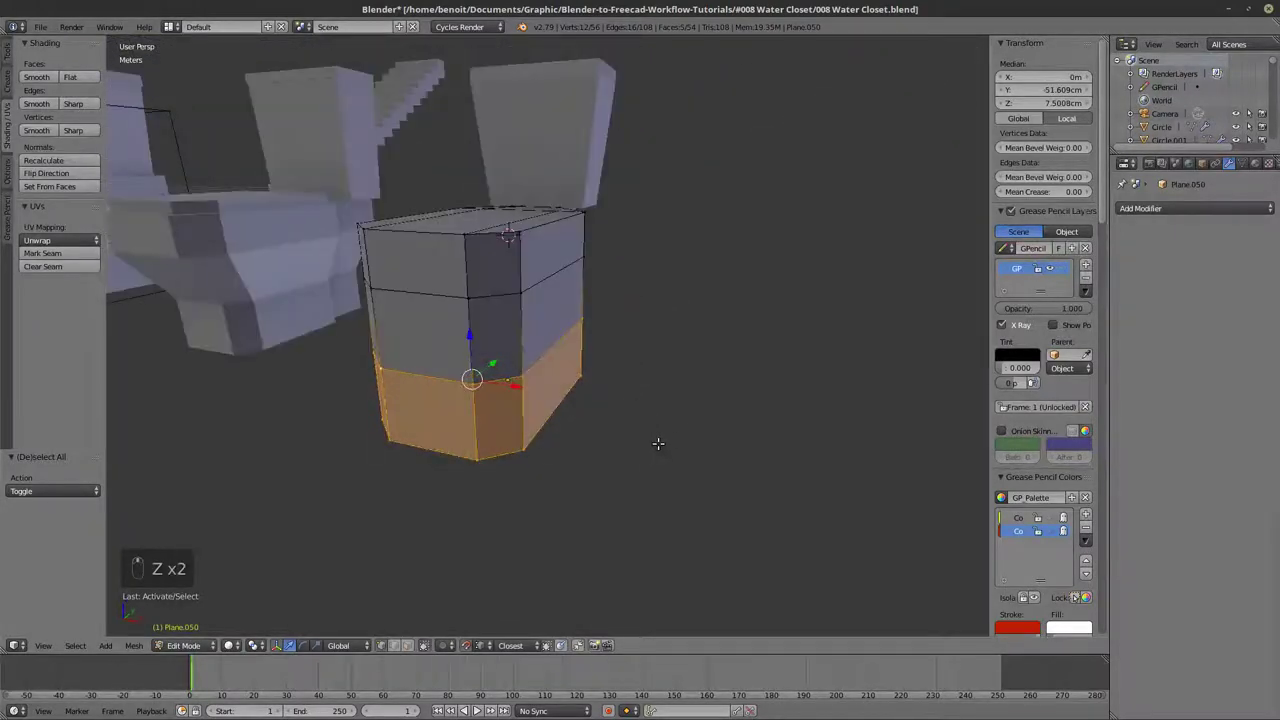
key(s)
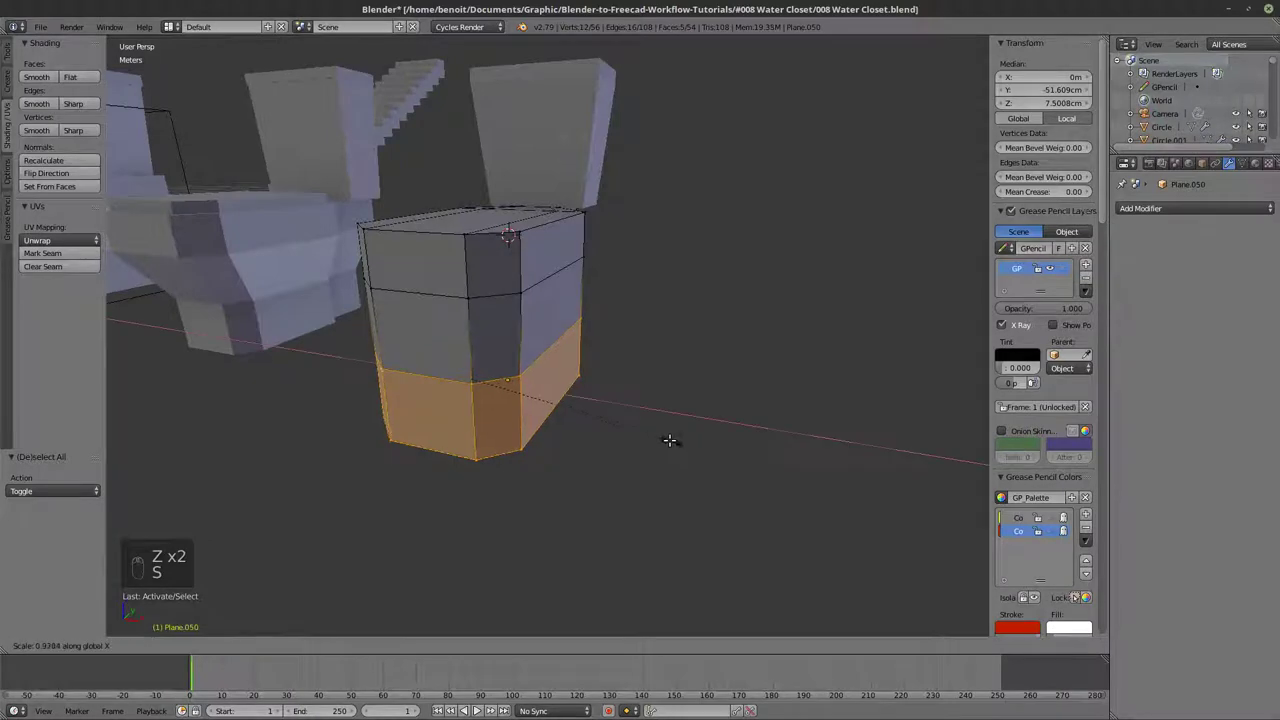
click(600, 420)
middle_drag(606, 420, 683, 337)
scroll(683, 337, up, 4)
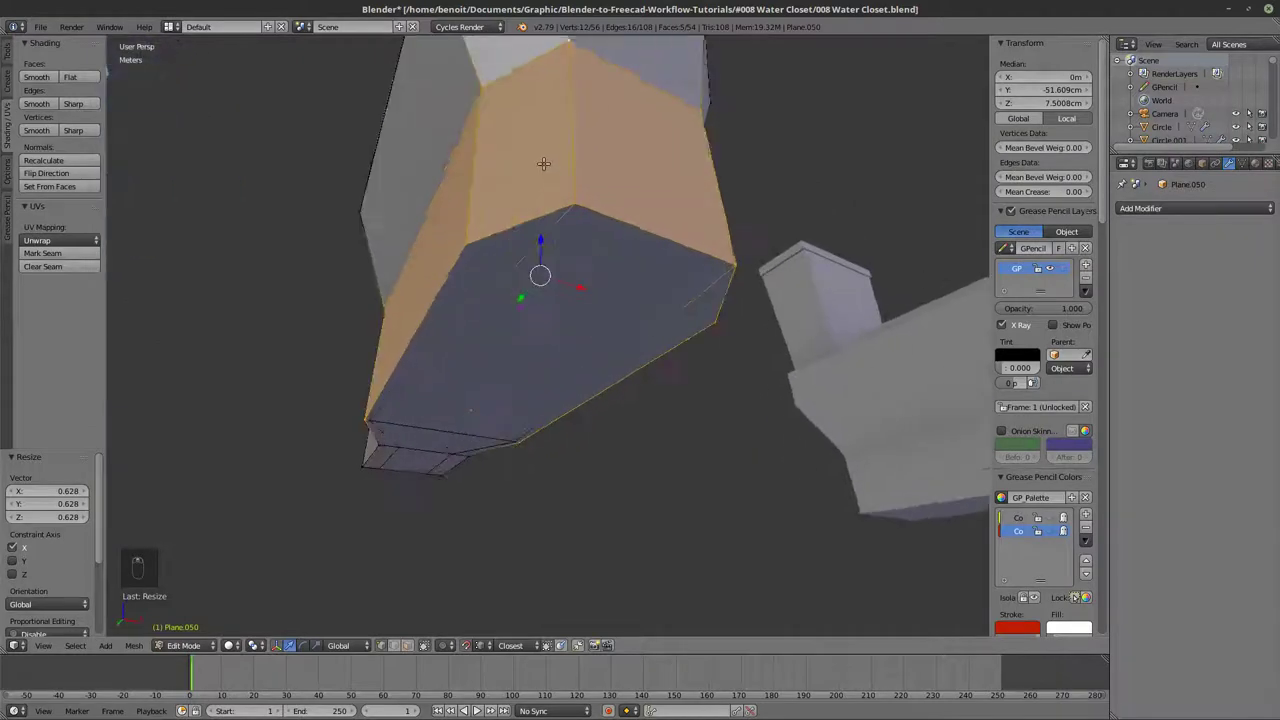
scroll(504, 279, up, 4)
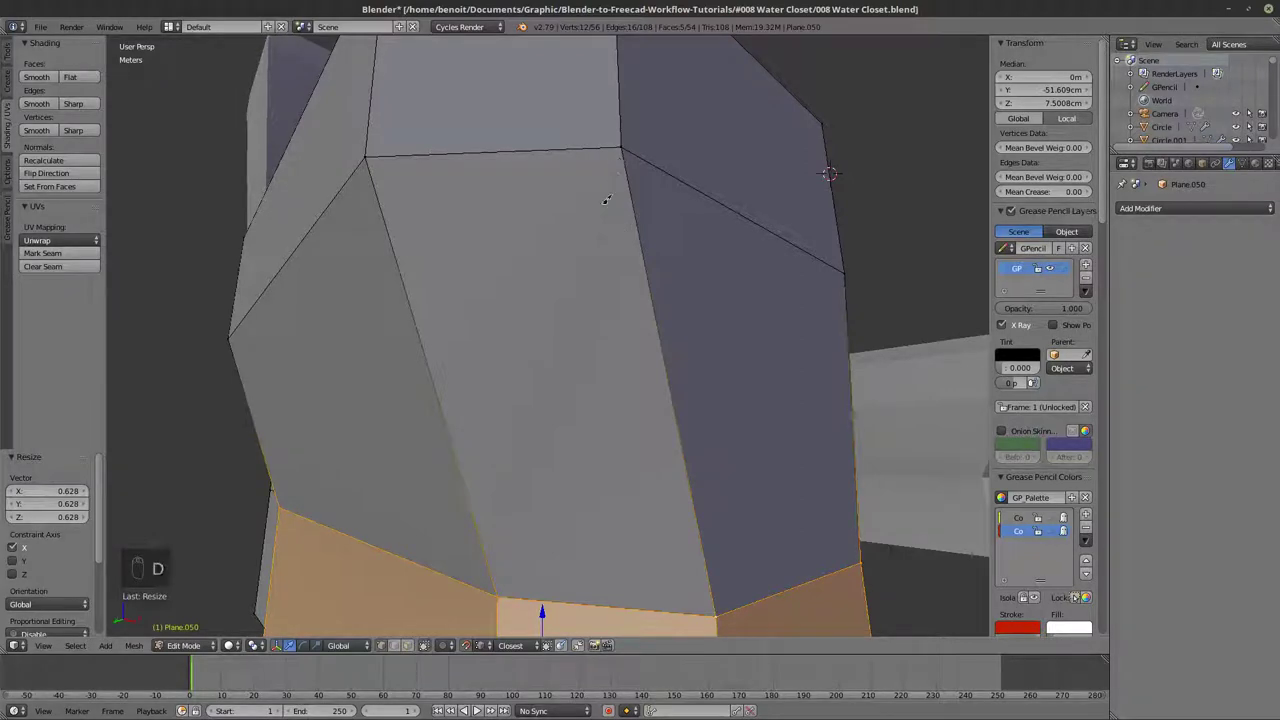
key(ctrl+z)
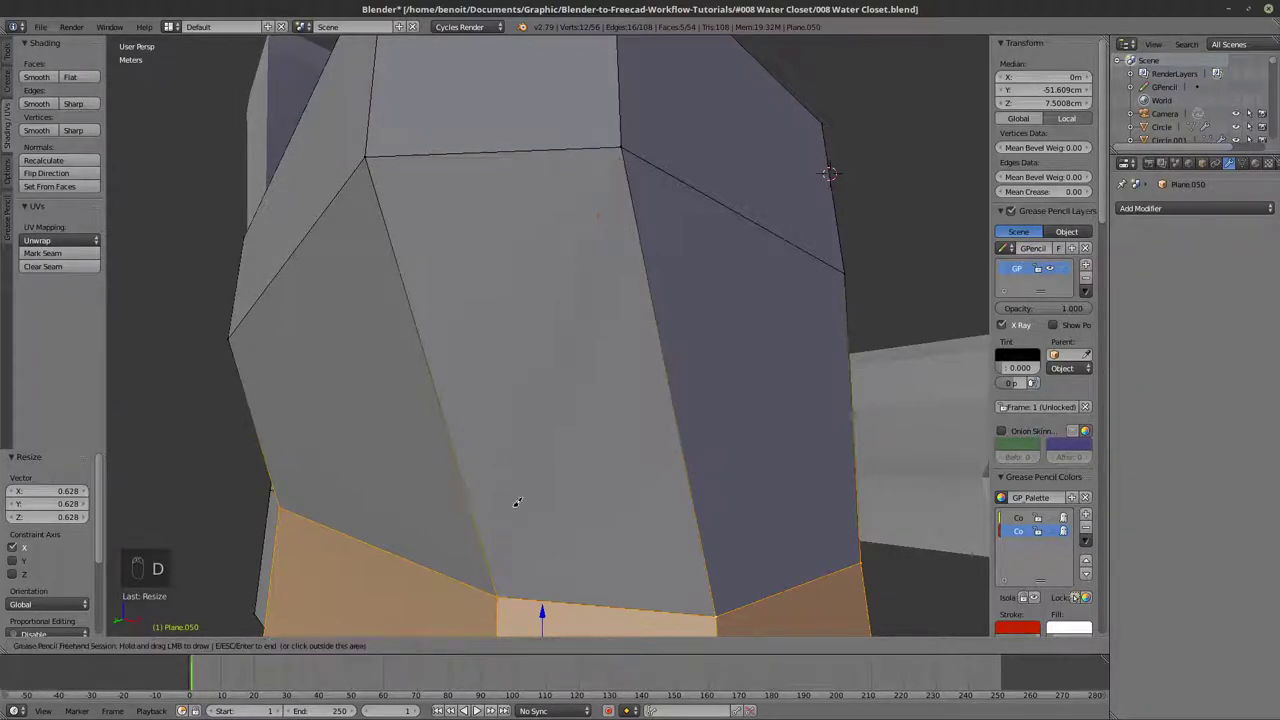
middle_drag(557, 434, 550, 428)
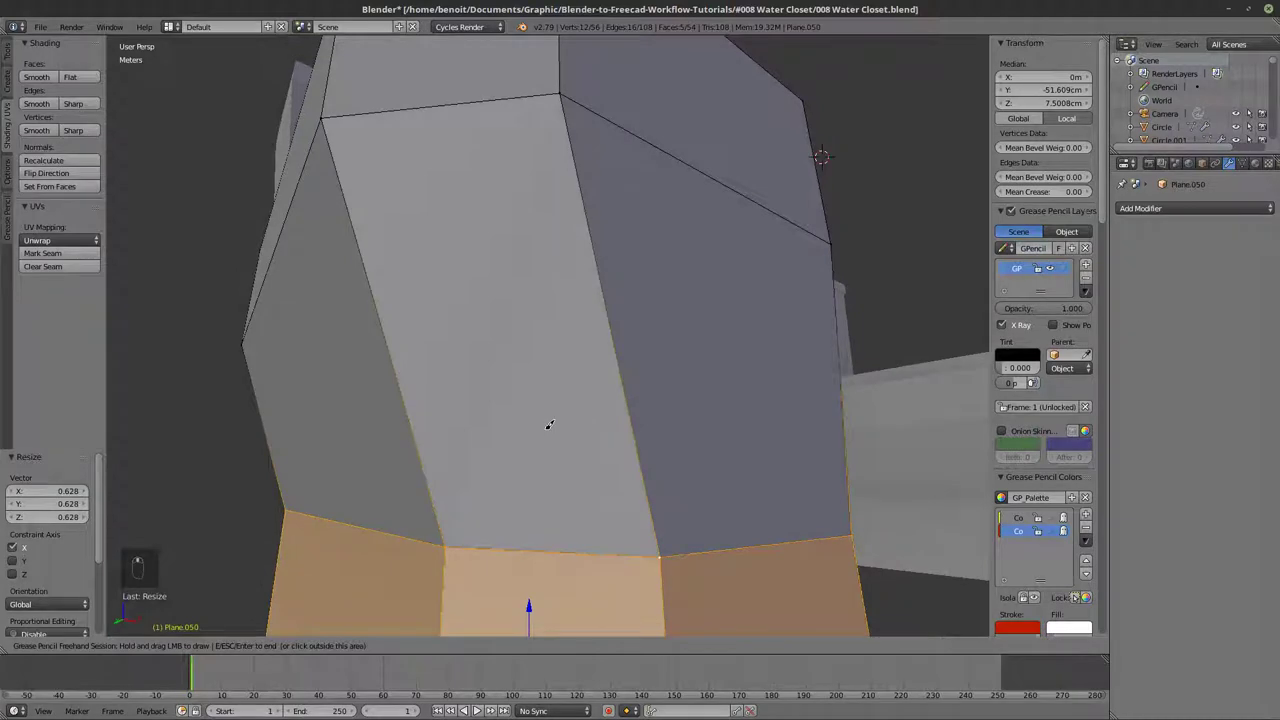
key(ctrl+z)
scroll(530, 430, down, 8)
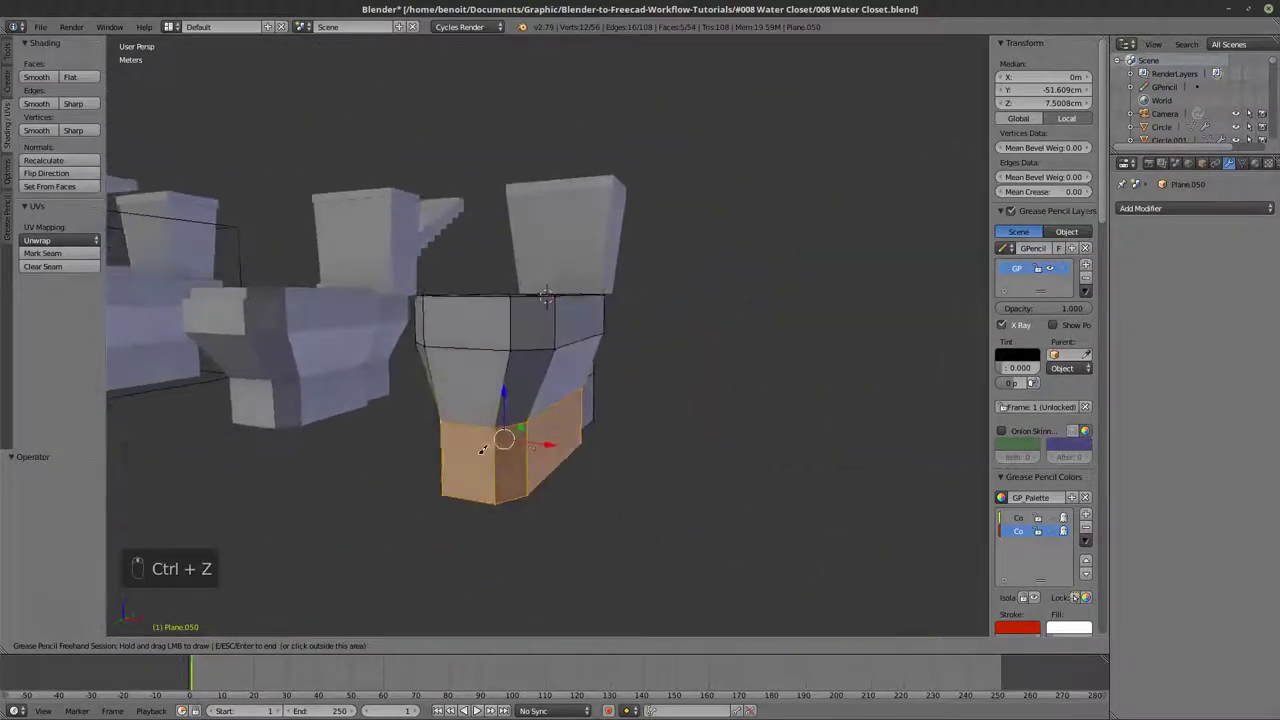
middle_drag(477, 445, 643, 371)
scroll(595, 415, down, 4)
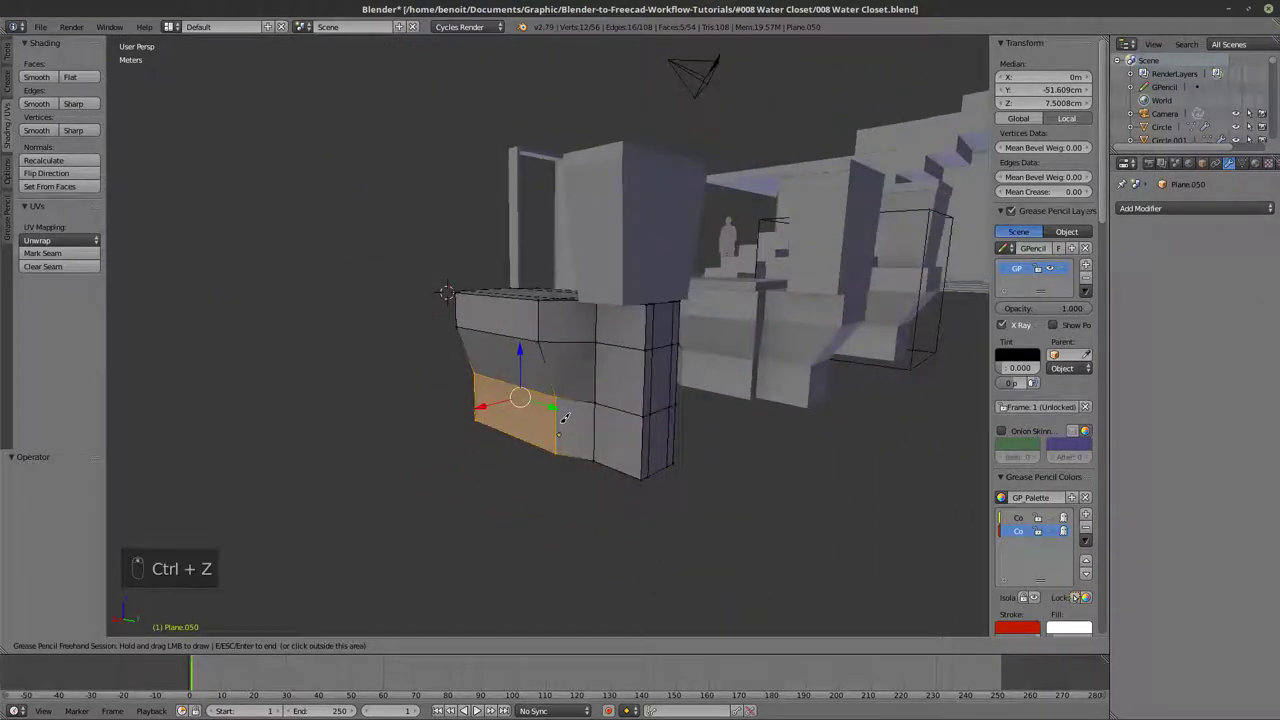
key(Escape)
middle_drag(544, 432, 514, 446)
scroll(547, 452, up, 2)
- Try scaling the bottom band narrower, then undo that resize
mouse_move(666, 472)
middle_down()
mouse_move(560, 477)
mouse_move(569, 451)
mouse_move(687, 461)
middle_up()
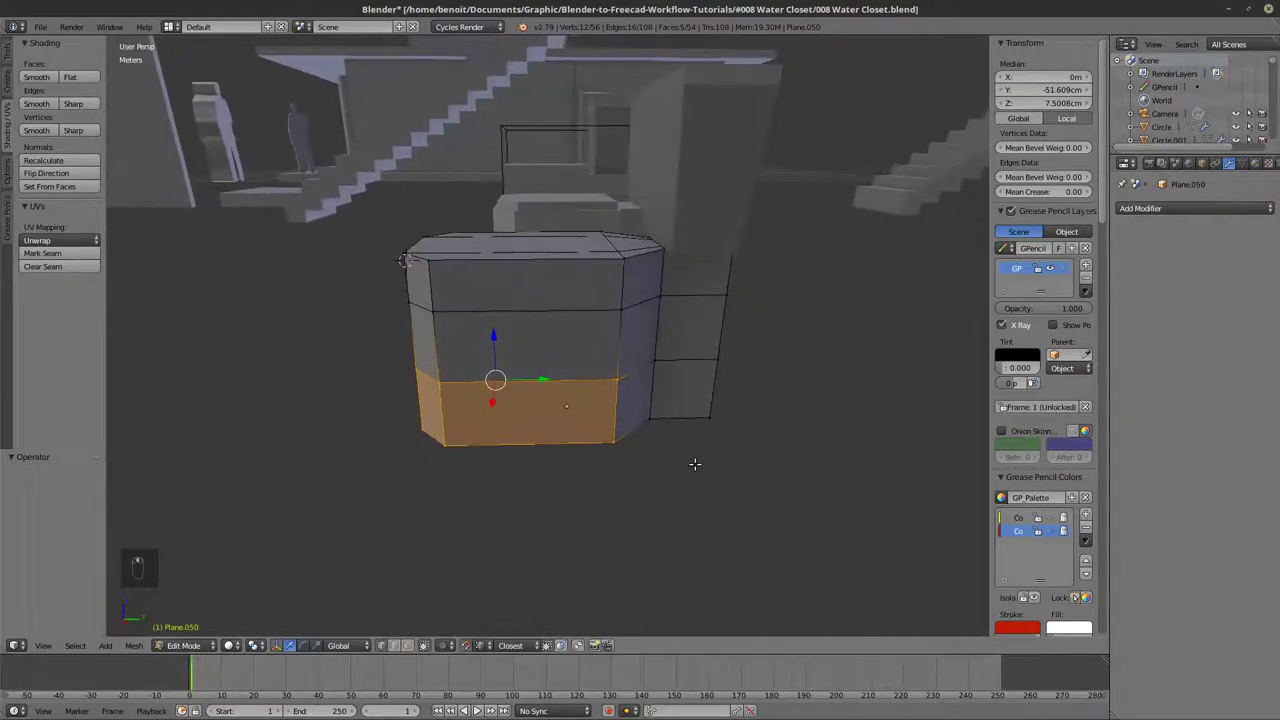
key(s)
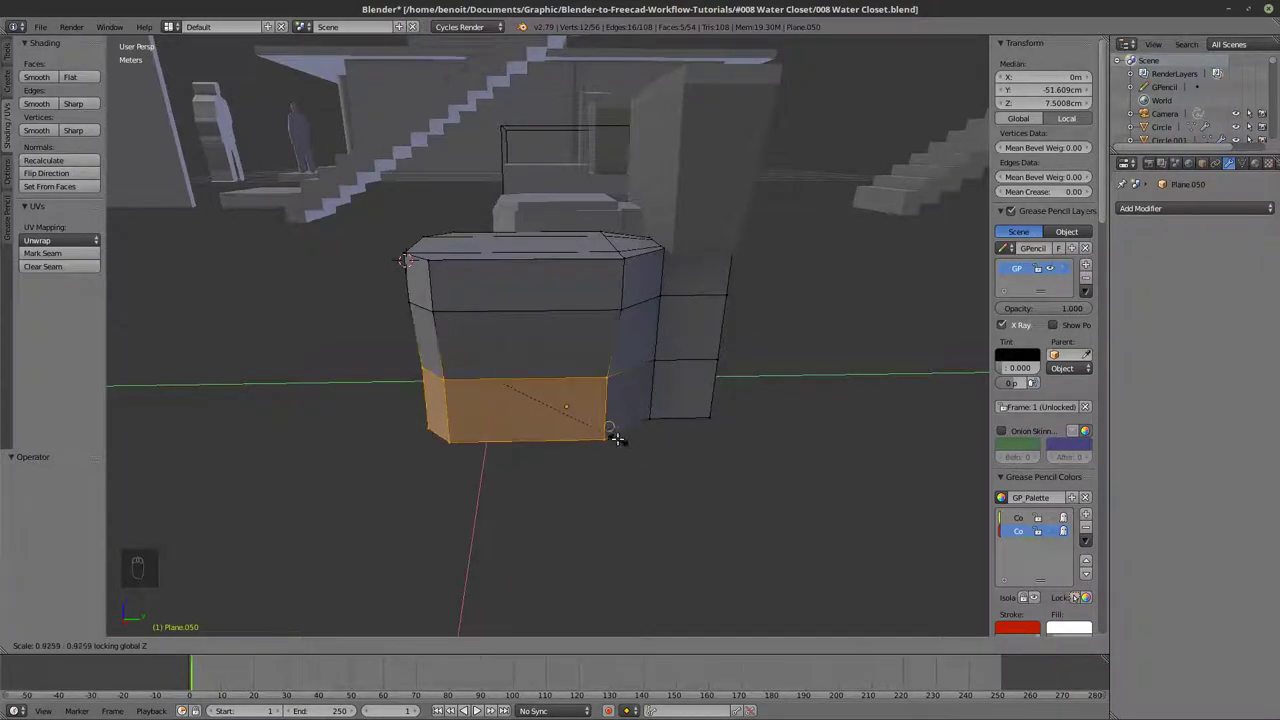
click(620, 462)
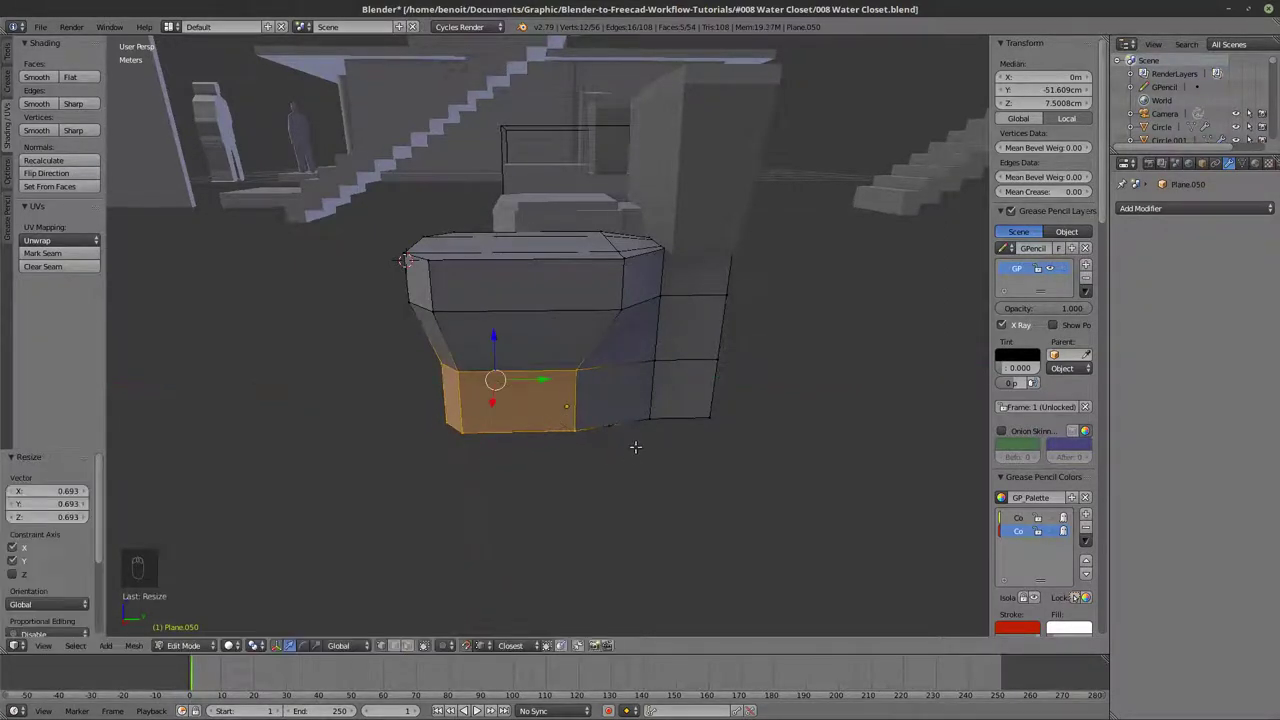
middle_drag(646, 437, 577, 398)
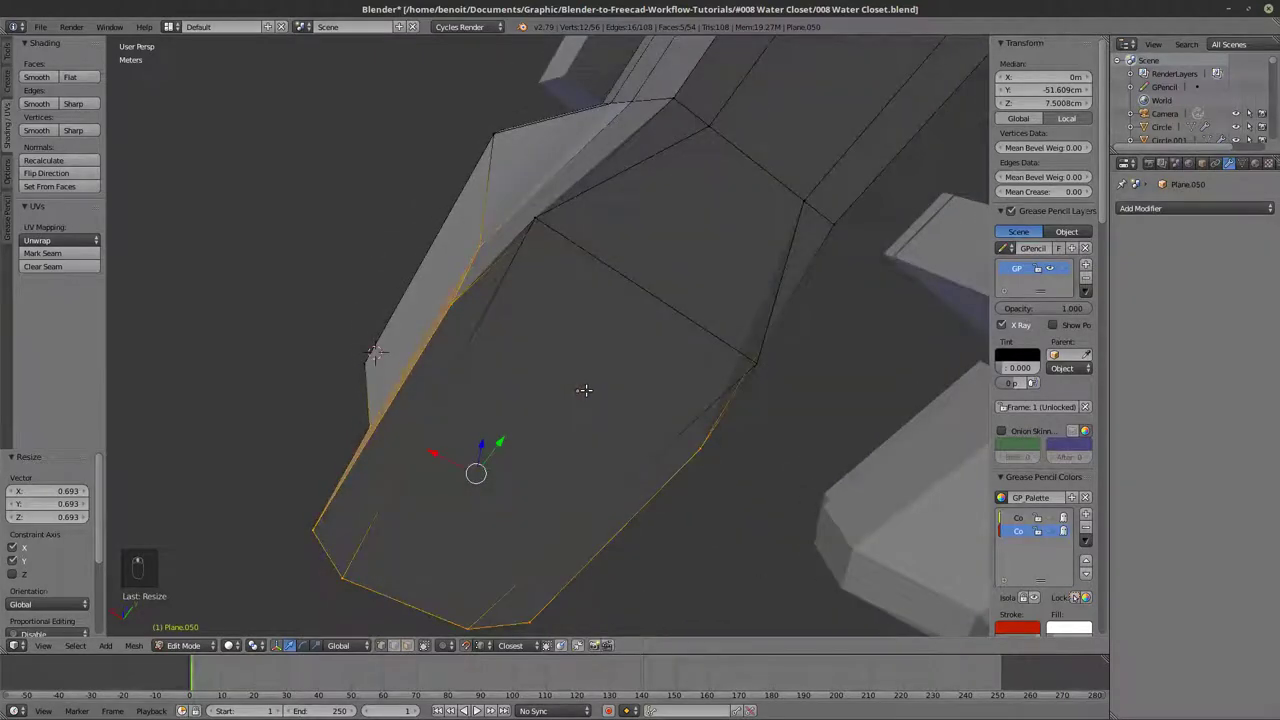
key(ctrl+z)
- Add the hidden bottom vertices to the selection, using wireframe to reach them
key(z)
middle_drag(555, 280, 552, 265)
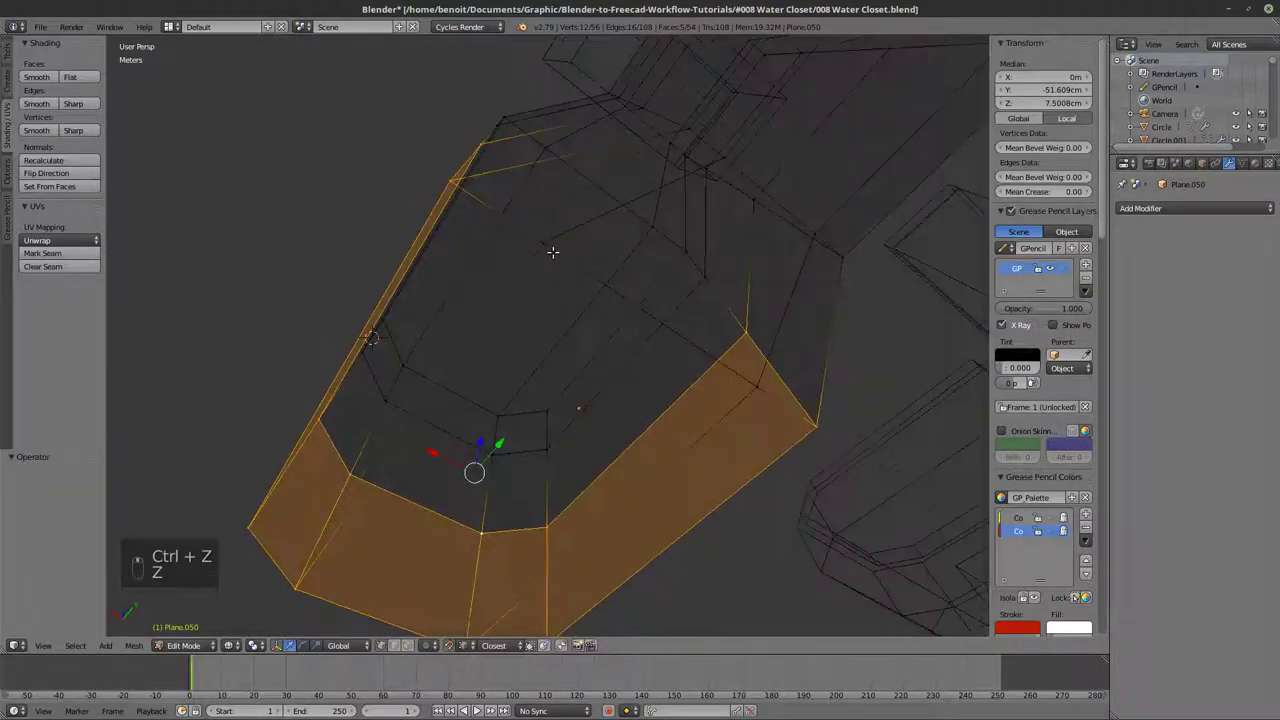
shift+right_click(548, 250)
mouse_move(725, 384)
middle_down()
mouse_move(646, 400)
mouse_move(619, 387)
mouse_move(650, 360)
mouse_move(736, 382)
mouse_move(711, 399)
middle_up()
key(z)
shift+right_click(736, 382)
- Scale the bottom band to 0.633 in X and Y, then leave Edit Mode
key(s)
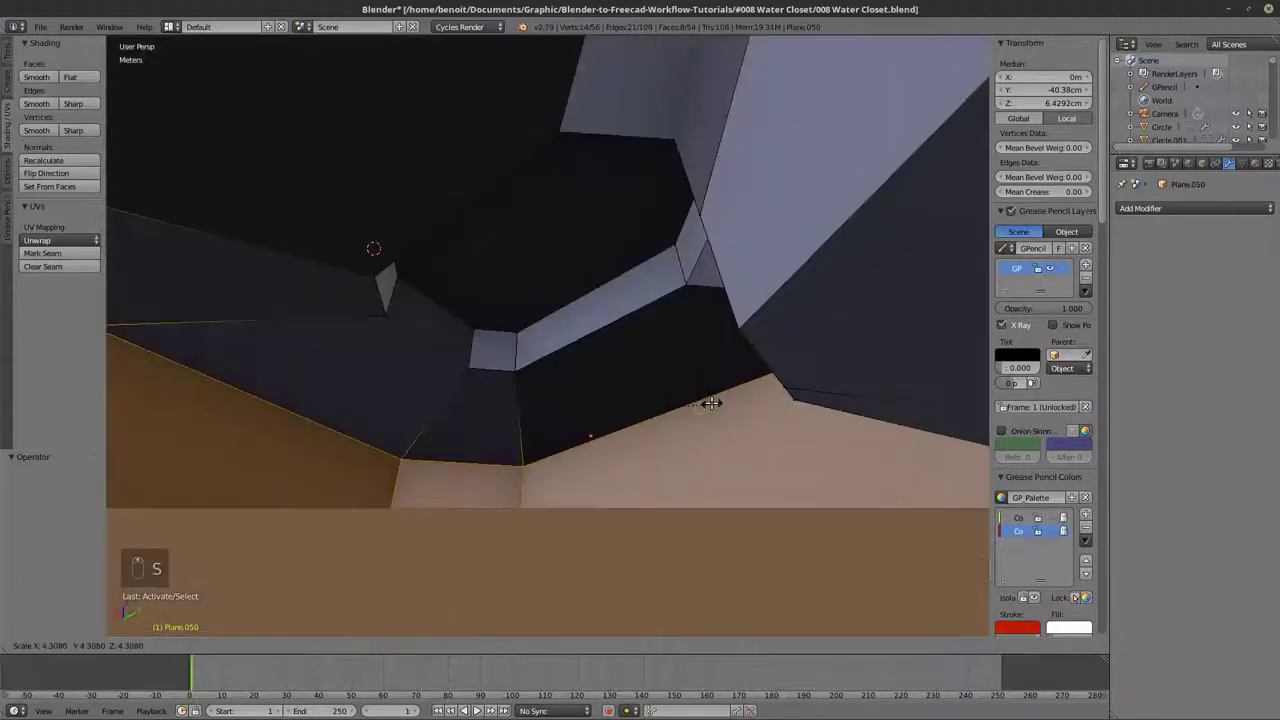
right_click(702, 400)
scroll(675, 467, down, 2)
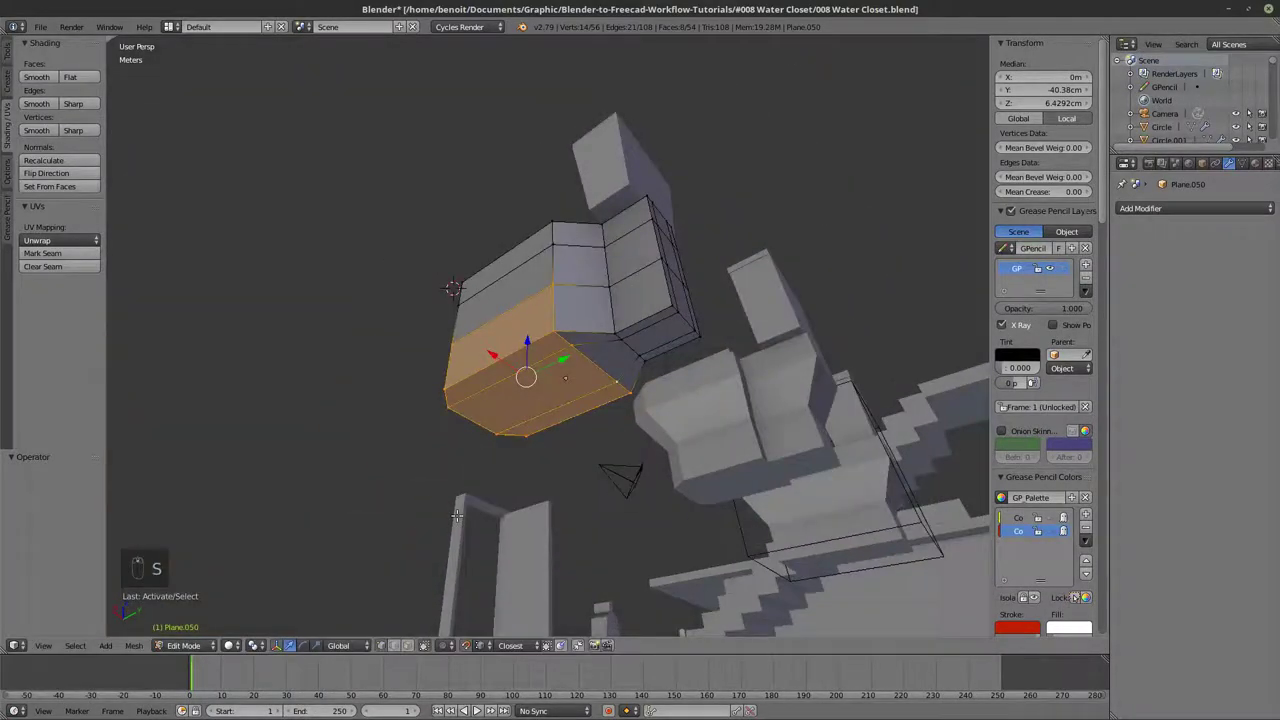
key(s)
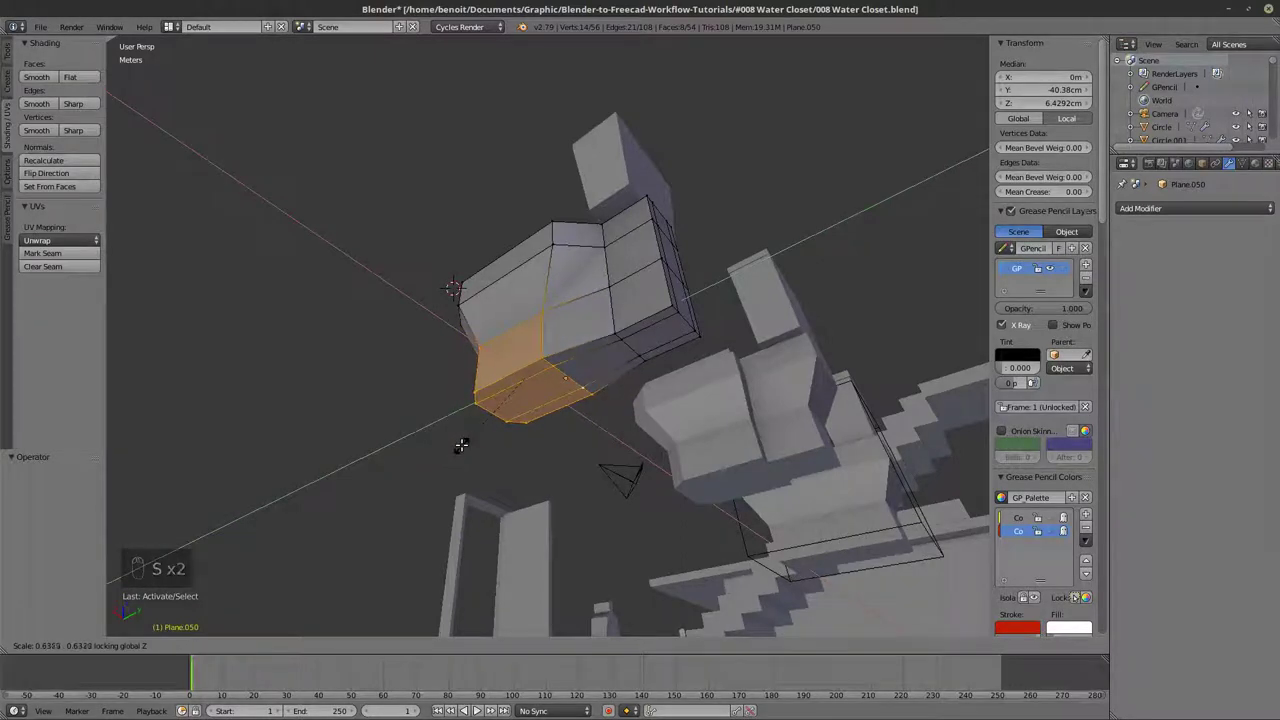
click(461, 445)
middle_drag(461, 445, 590, 344)
key(Tab)
key(Tab)
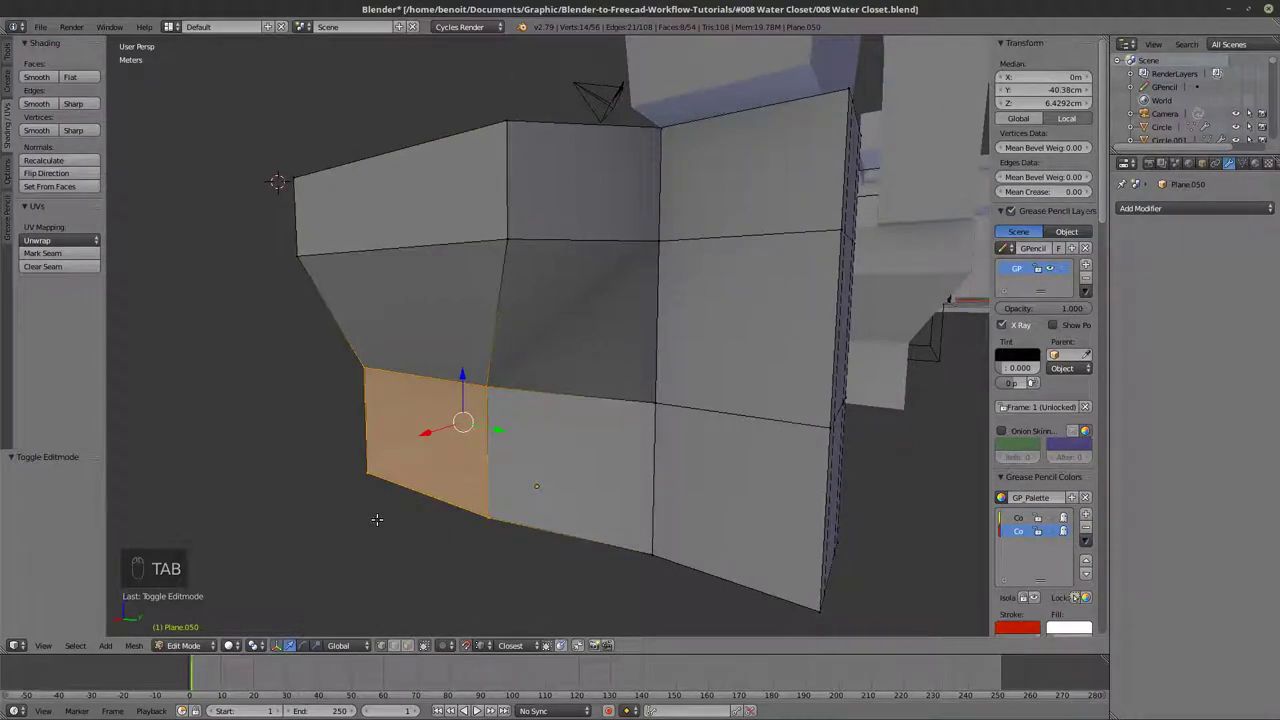
- Delete the upper-middle square face of the base in face select mode
click(407, 645)
right_click(608, 352)
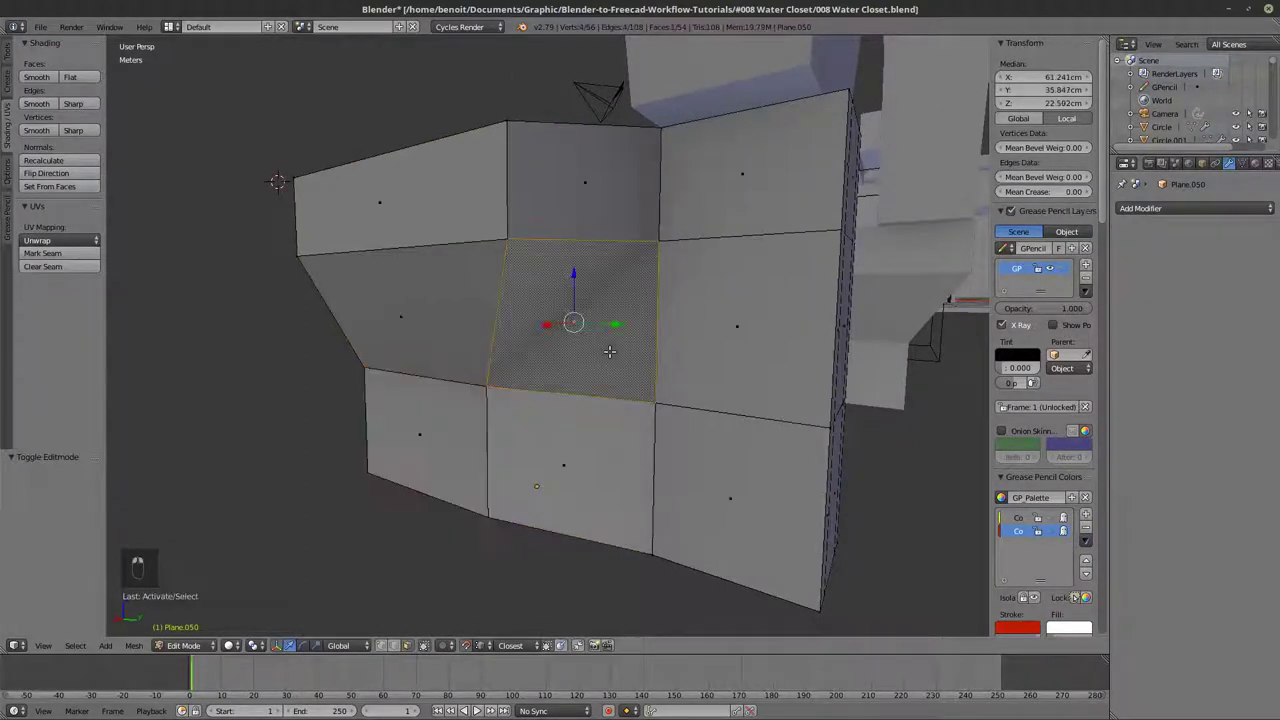
key(x)
click(600, 383)
middle_drag(602, 368, 482, 424)
- Fill that hole with two triangular faces from its corner vertices
click(382, 645)
right_click(492, 410)
shift+right_click(662, 426)
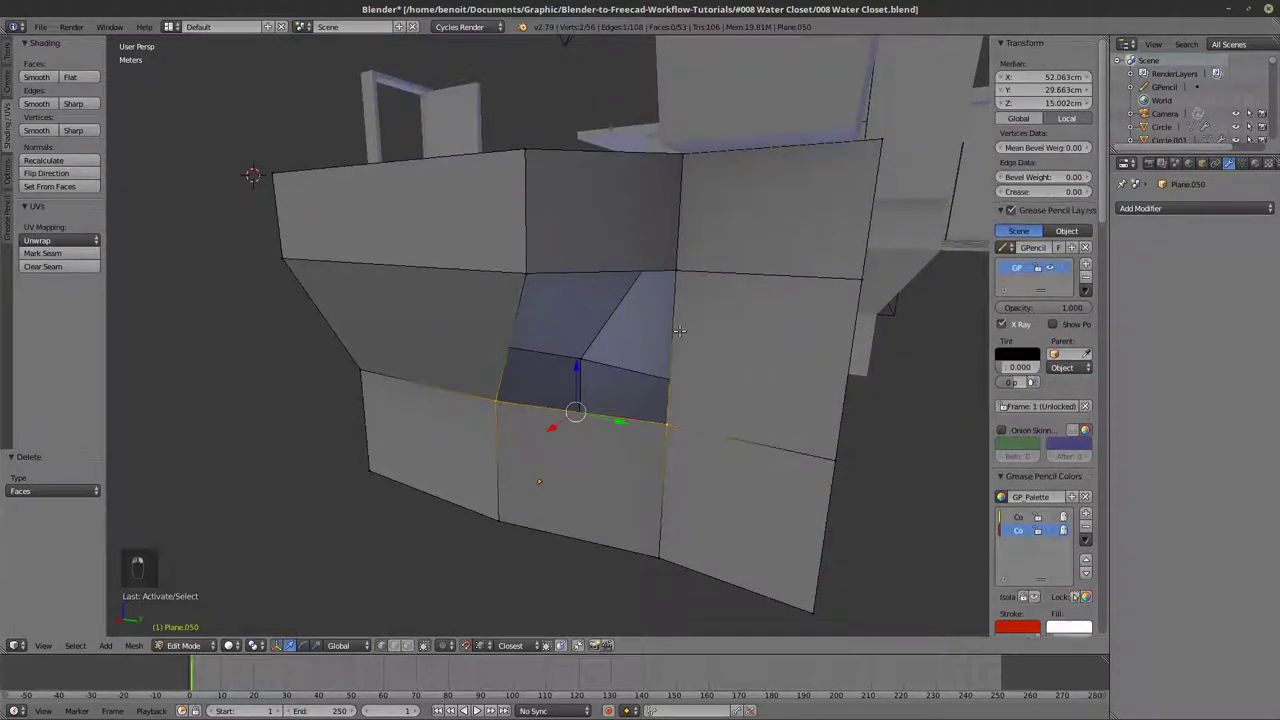
shift+right_click(676, 272)
key(f)
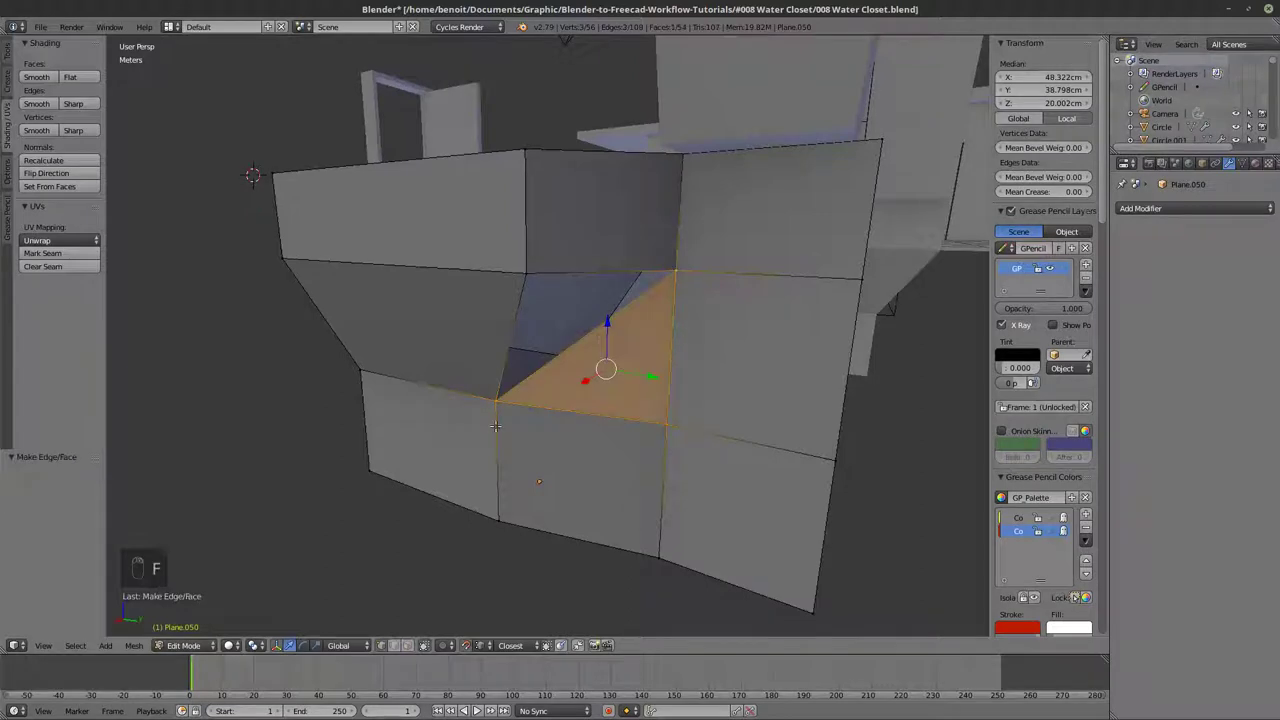
right_click(502, 400)
shift+right_click(528, 276)
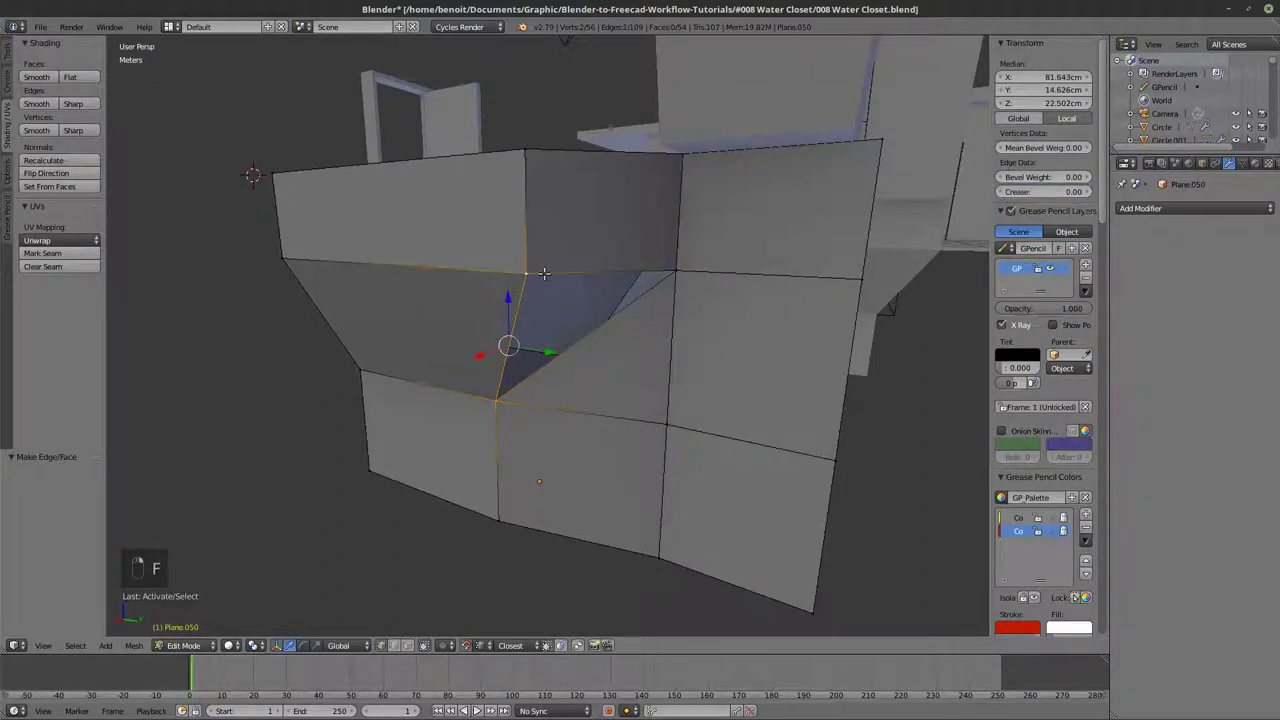
shift+right_click(679, 271)
key(f)
key(a)
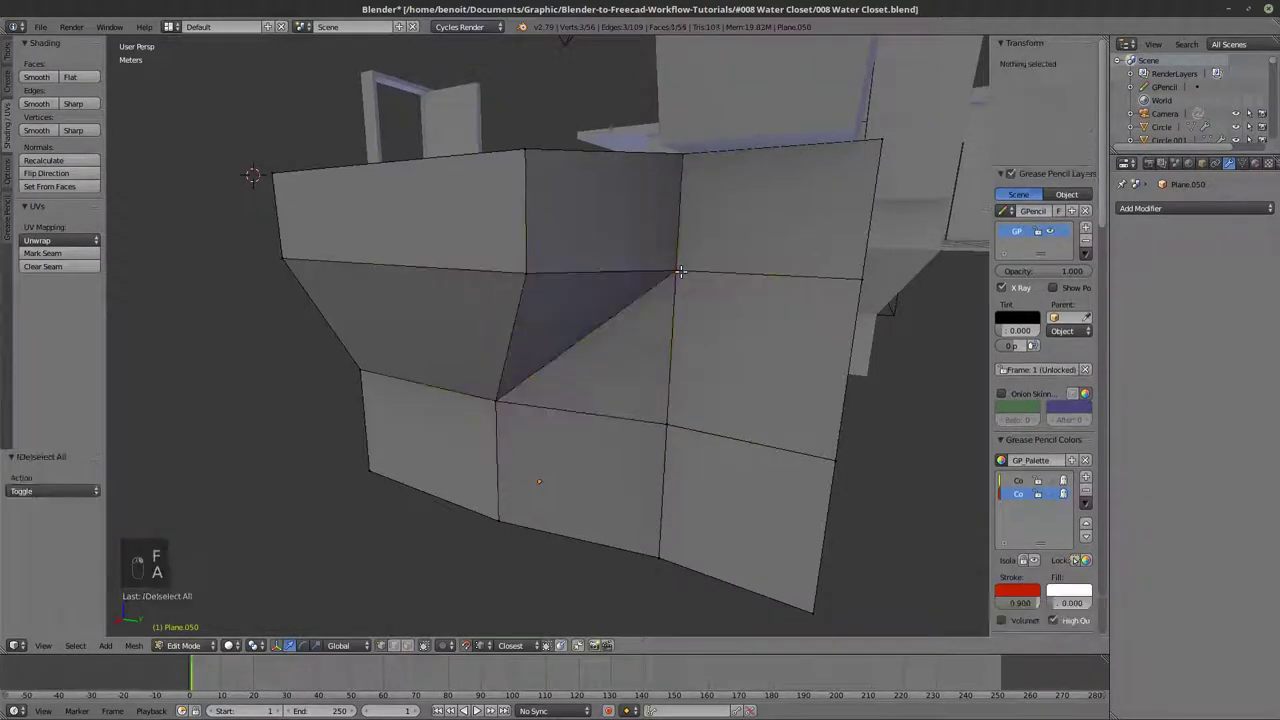
- Delete a second square face on the front of the base
middle_drag(679, 271, 486, 400)
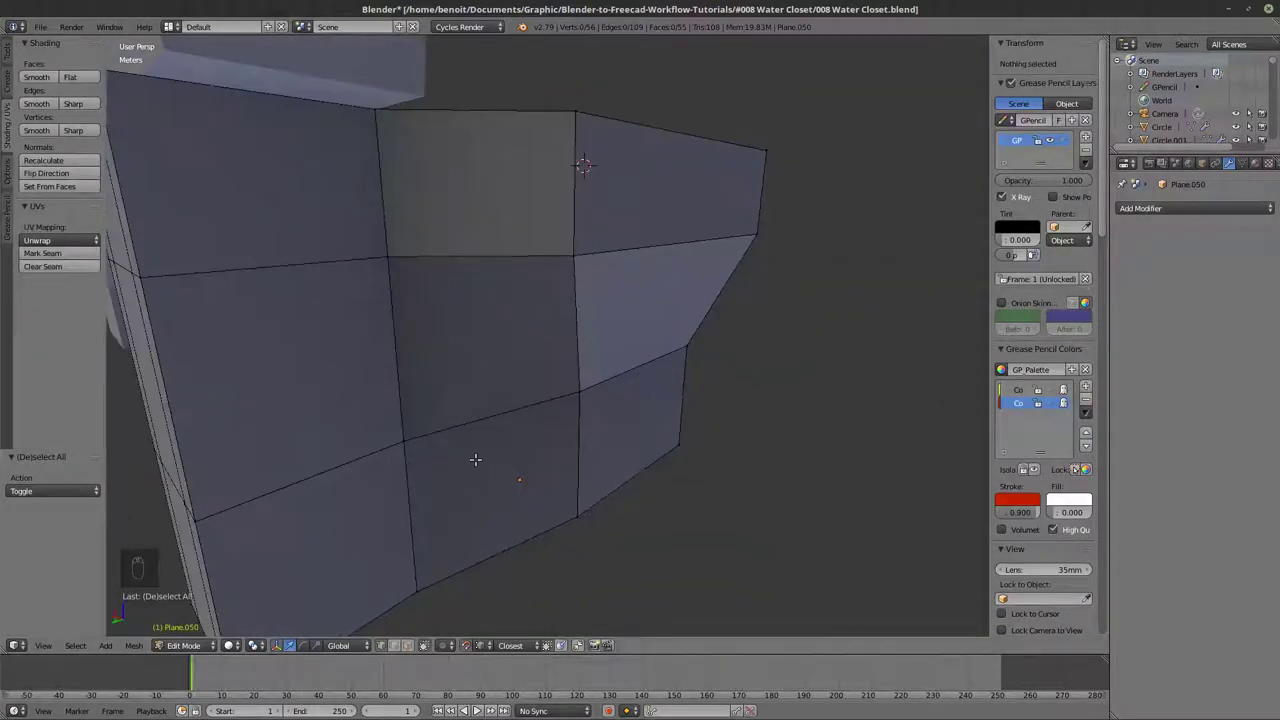
middle_drag(474, 459, 487, 400)
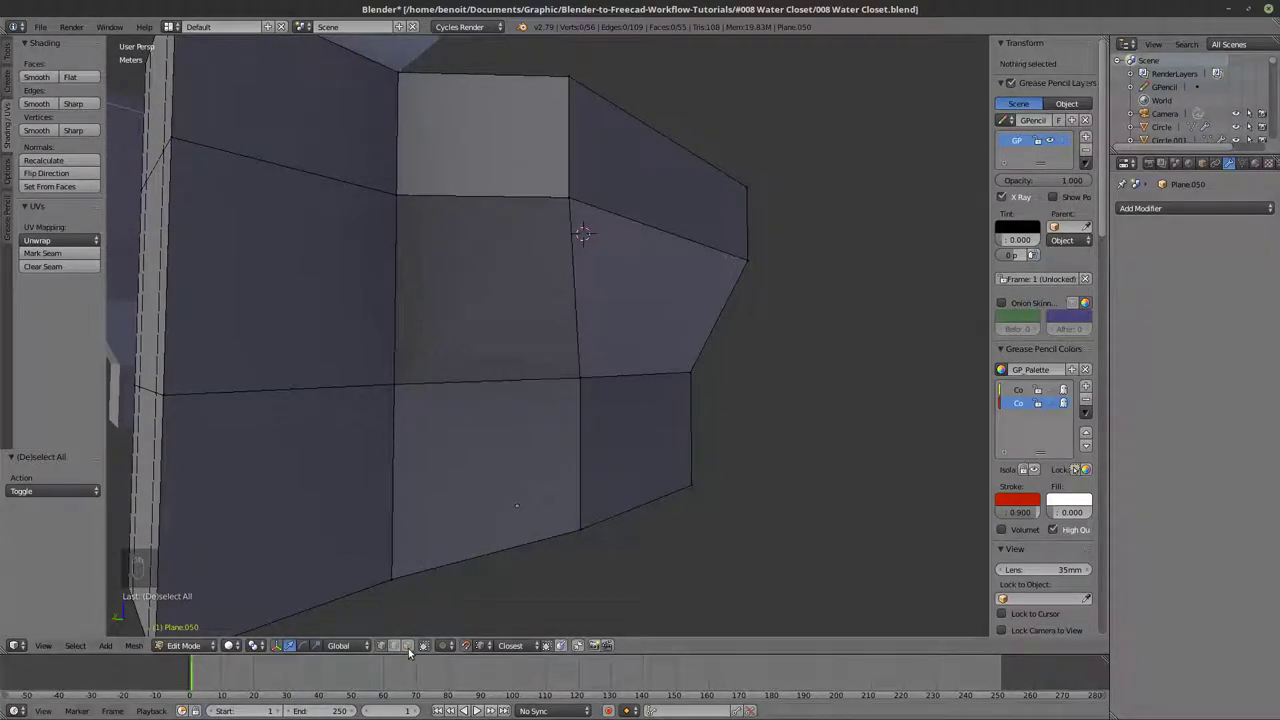
right_click(504, 329)
key(x)
click(504, 330)
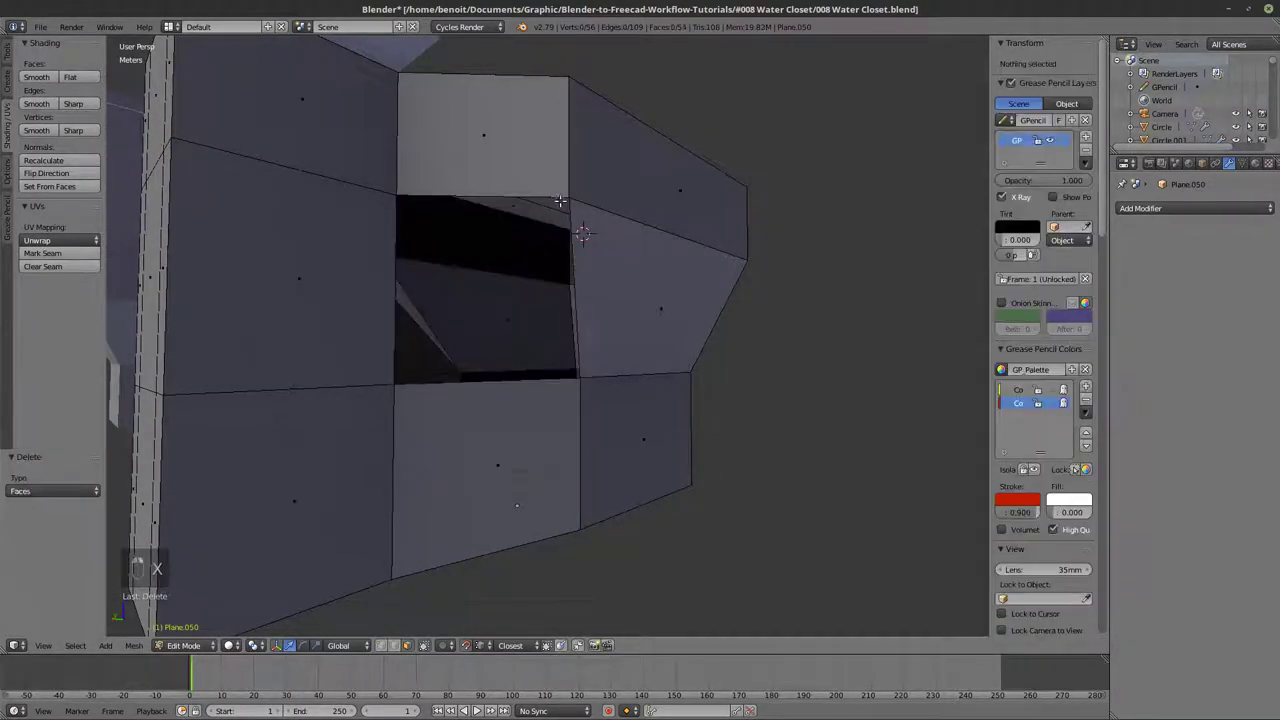
- Close the second hole with two new triangular faces from its corners
middle_drag(569, 390, 547, 417)
right_click(480, 440)
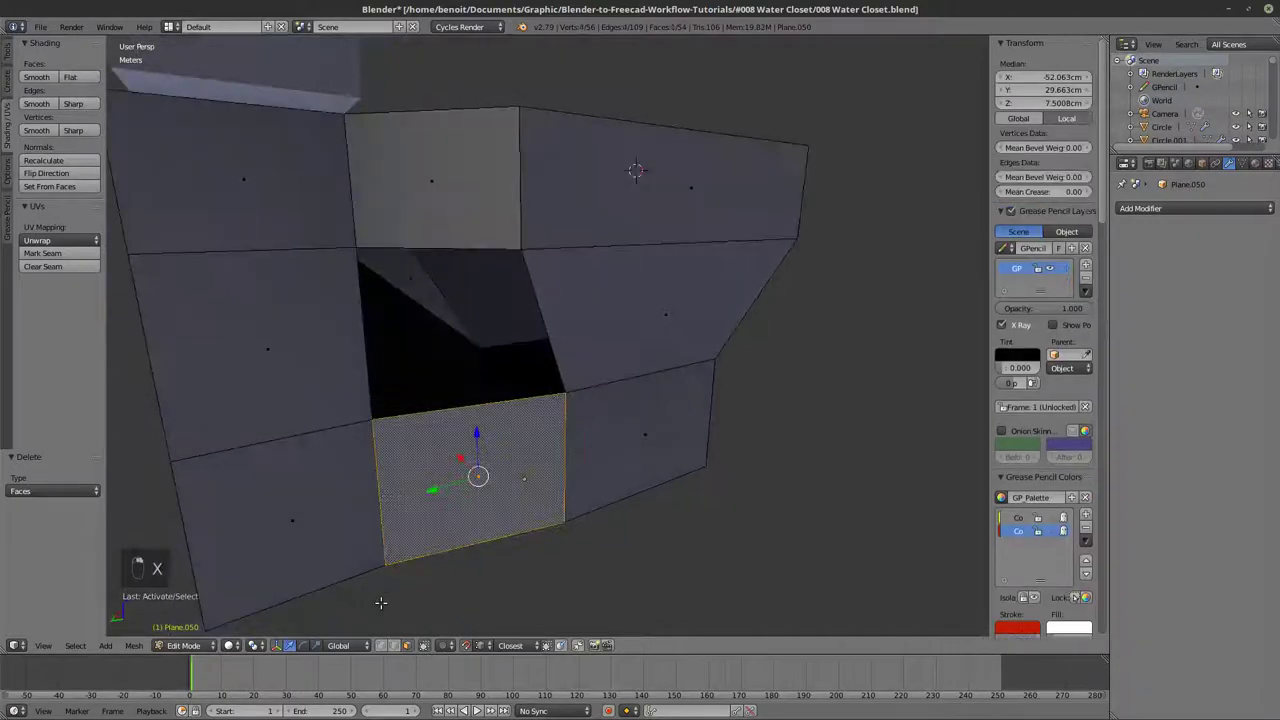
right_click(386, 427)
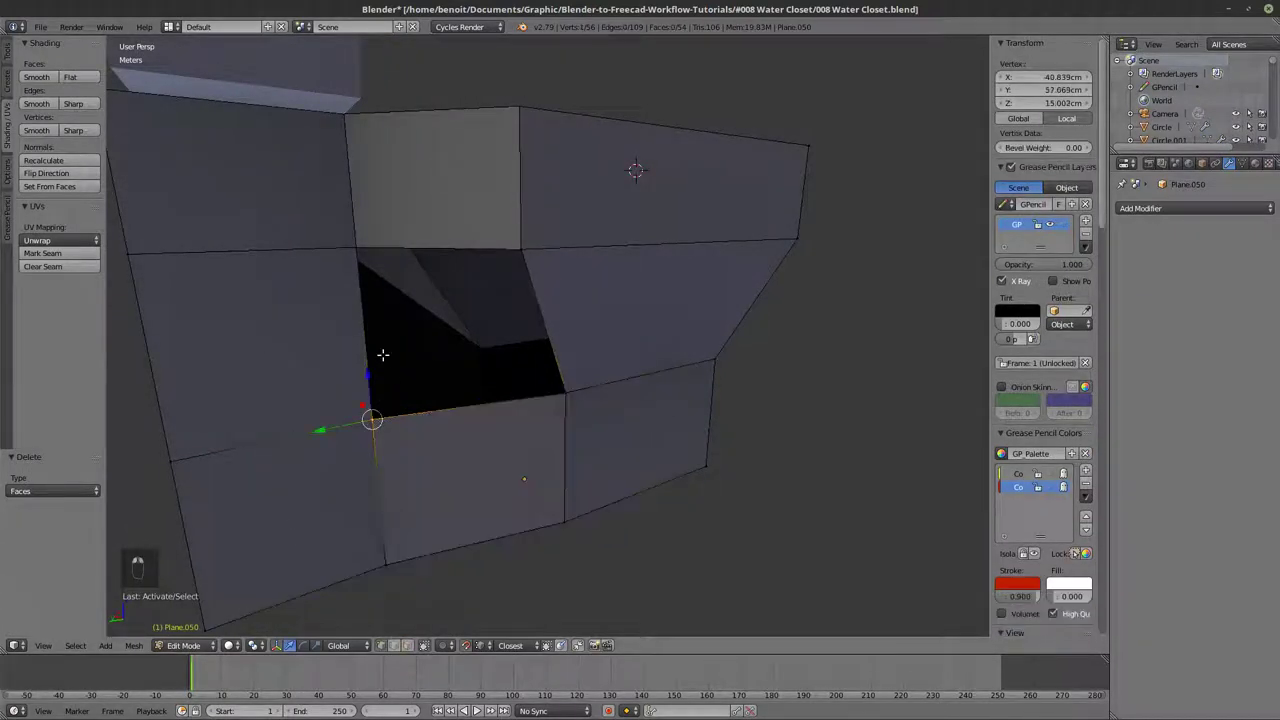
shift+right_click(360, 261)
shift+right_click(558, 386)
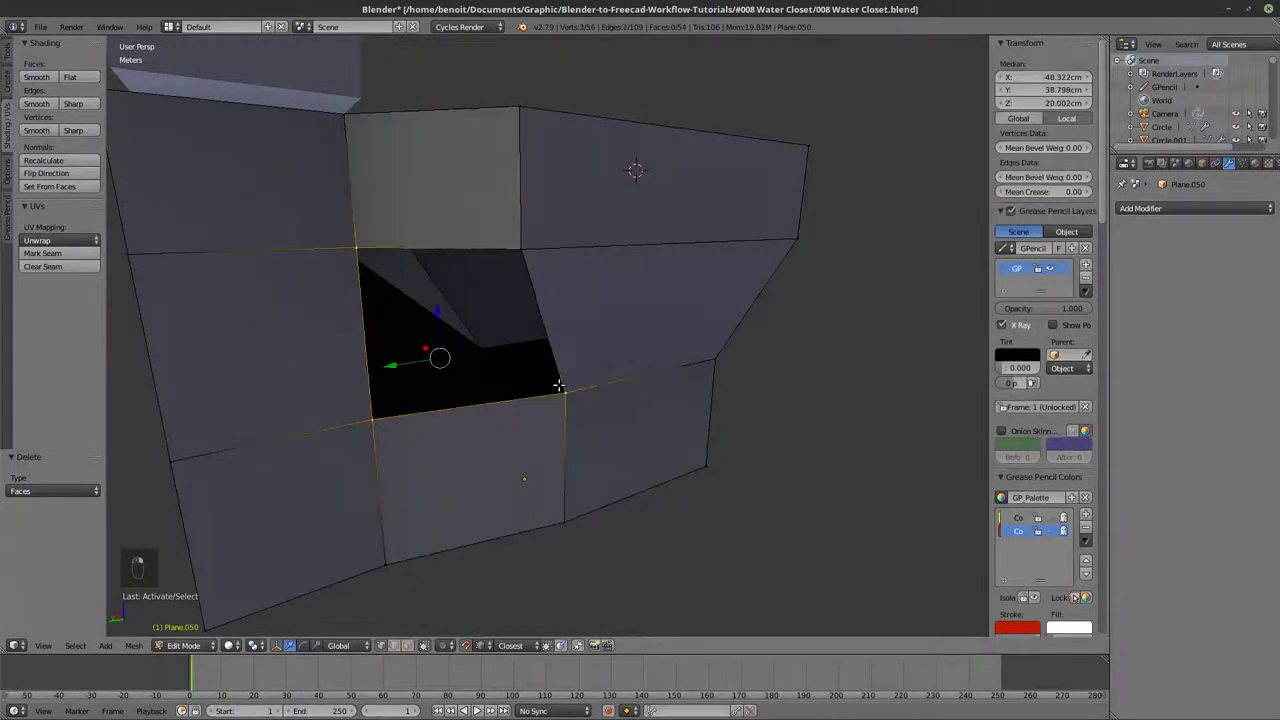
key(f)
right_click(565, 394)
shift+right_click(520, 248)
shift+right_click(363, 245)
key(f)
key(a)
middle_drag(786, 309, 621, 266)
scroll(617, 306, down, 2)
- Edit the tank in wireframe, select one top rim edge and zoom to it
key(Tab)
right_click(621, 266)
key(Tab)
key(z)
right_click(604, 296)
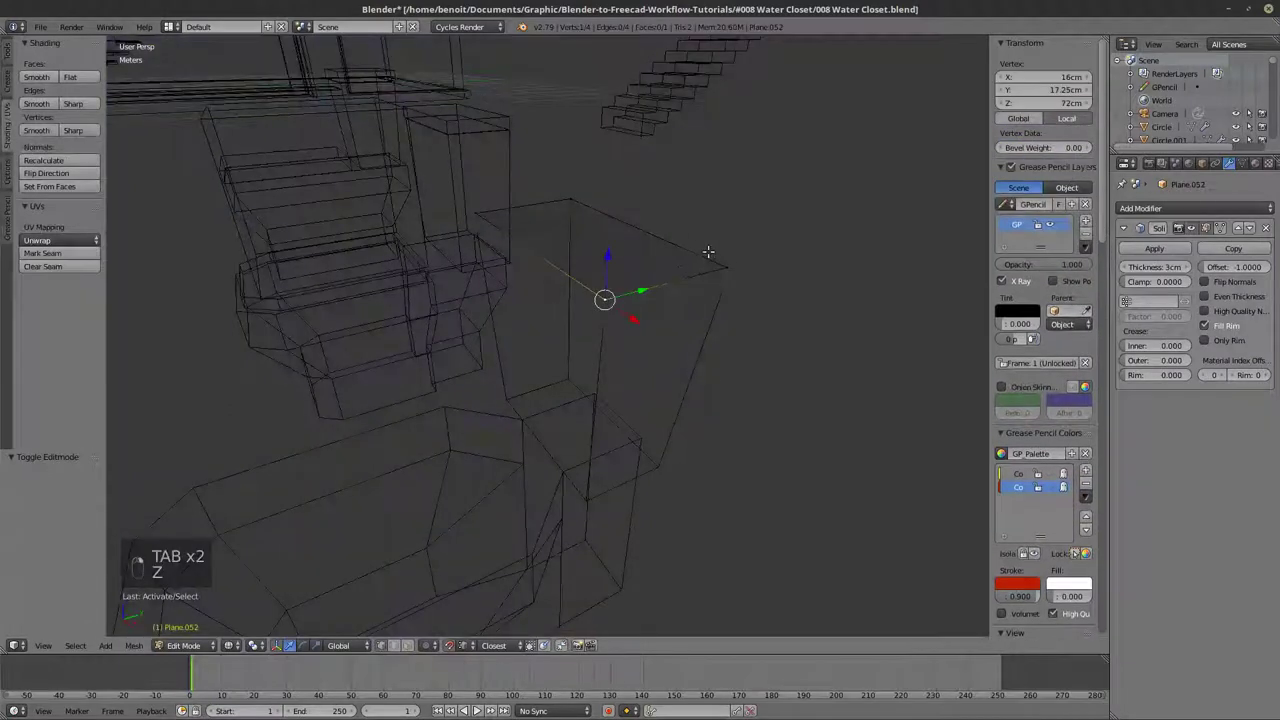
shift+right_click(729, 265)
key(KP_Decimal)
middle_drag(677, 318, 768, 443)
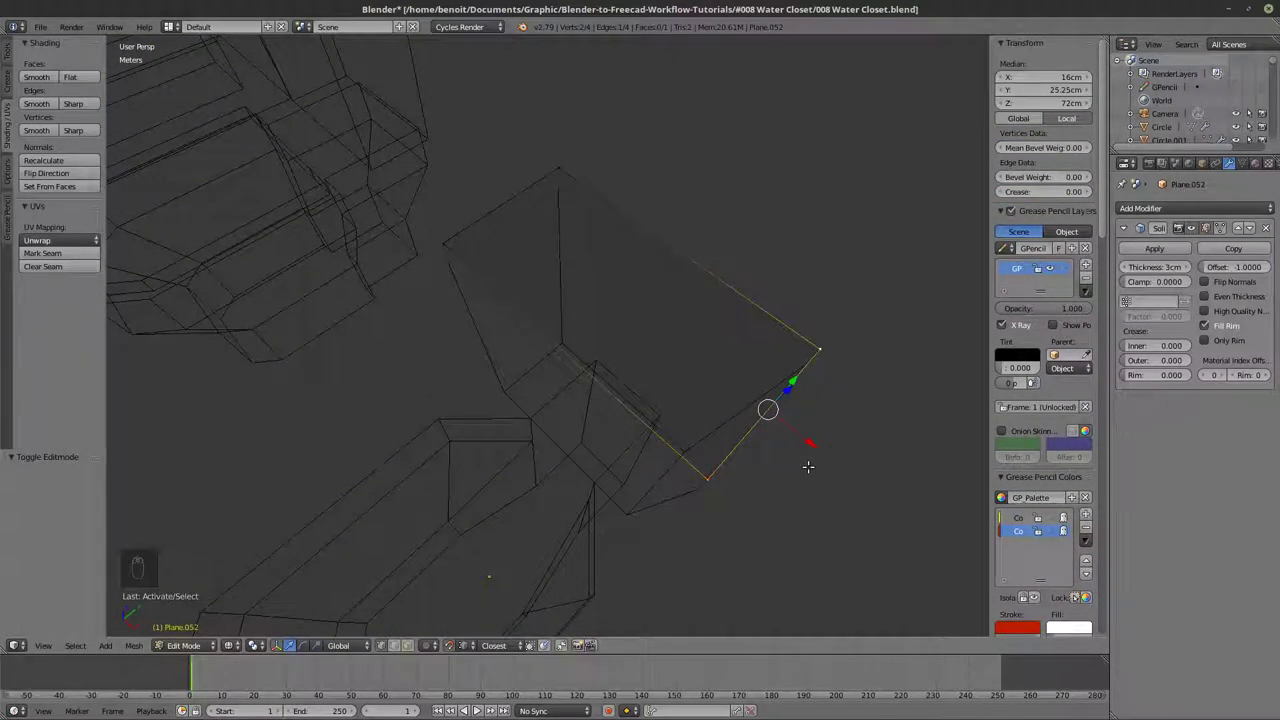
- Extrude both side rim edges outward 5mm along X
key(e)
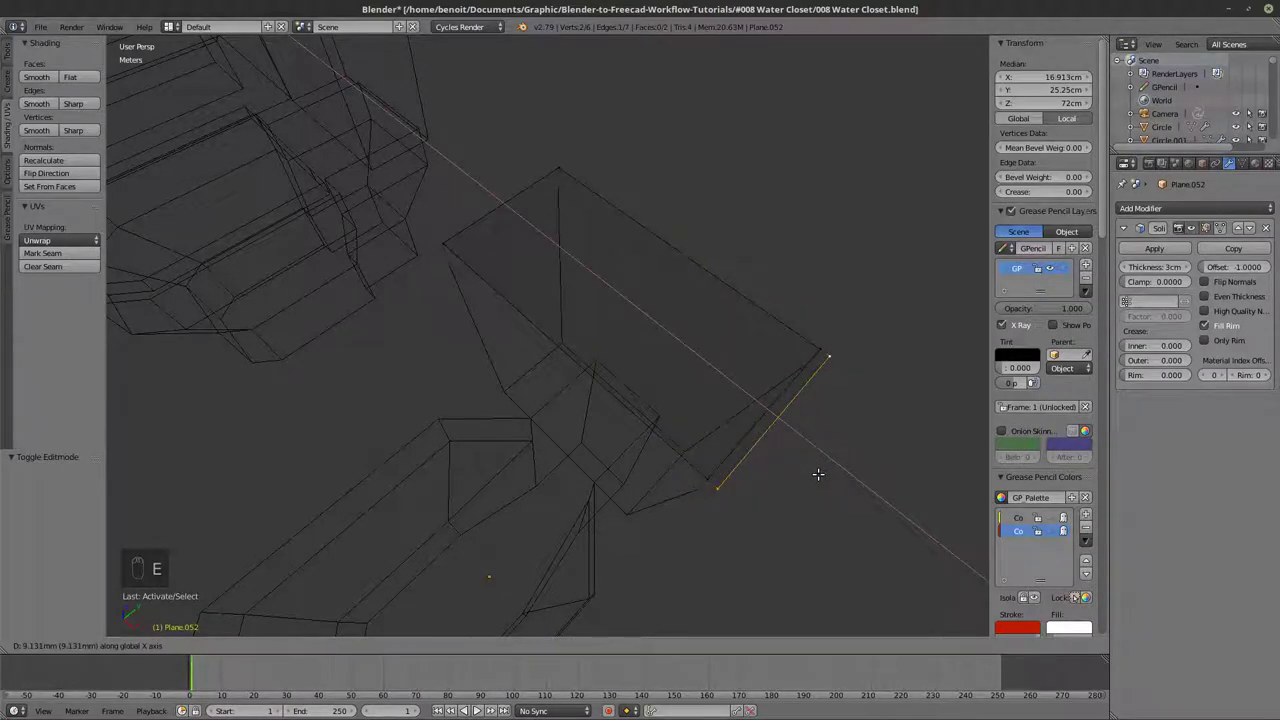
click(818, 474)
click(50, 524)
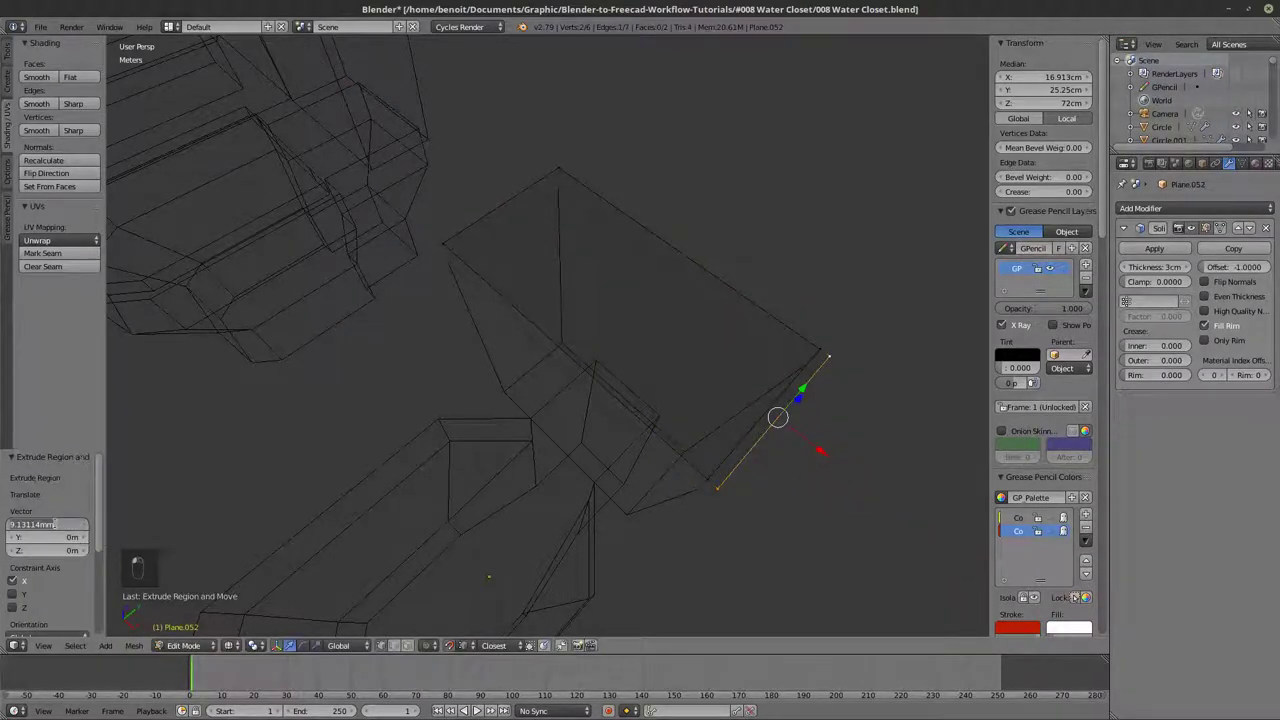
text(5mm)
key(Return)
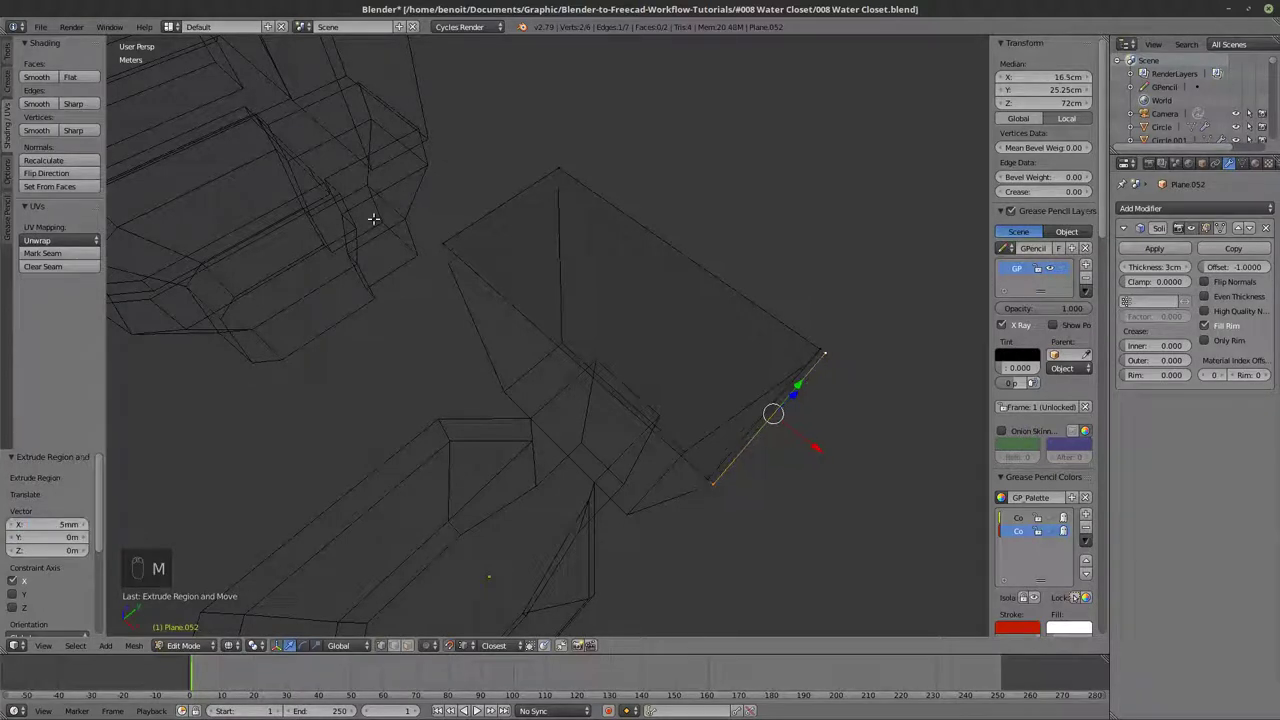
right_click(445, 226)
shift+right_click(541, 166)
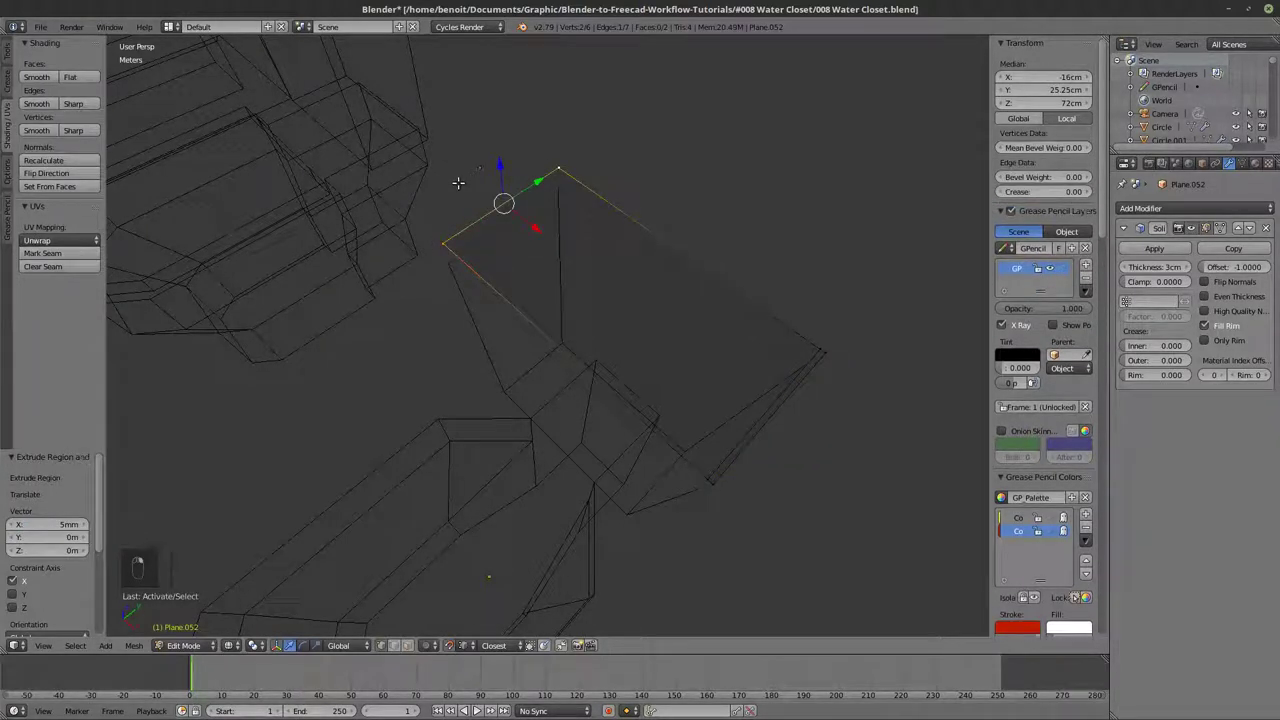
key(e)
click(446, 177)
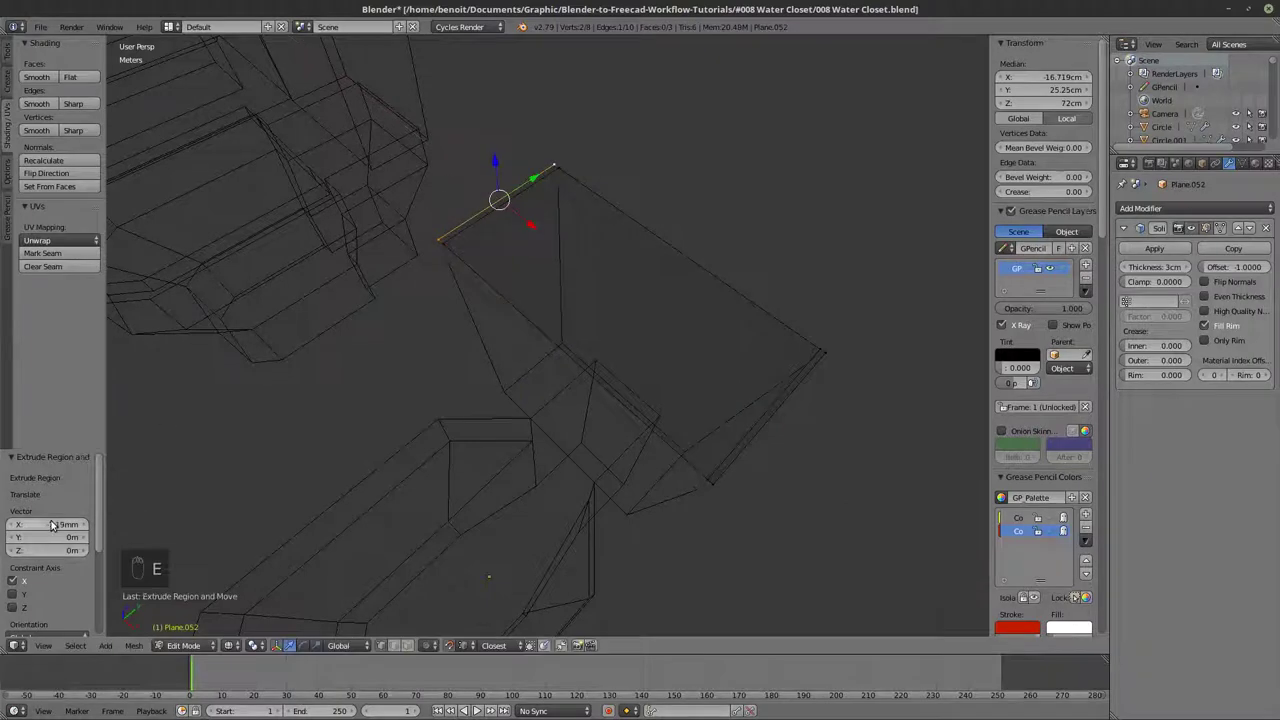
click(50, 521)
text(5mm)
key(Return)
- Extrude the front rim edge -5mm along Y
key(a)
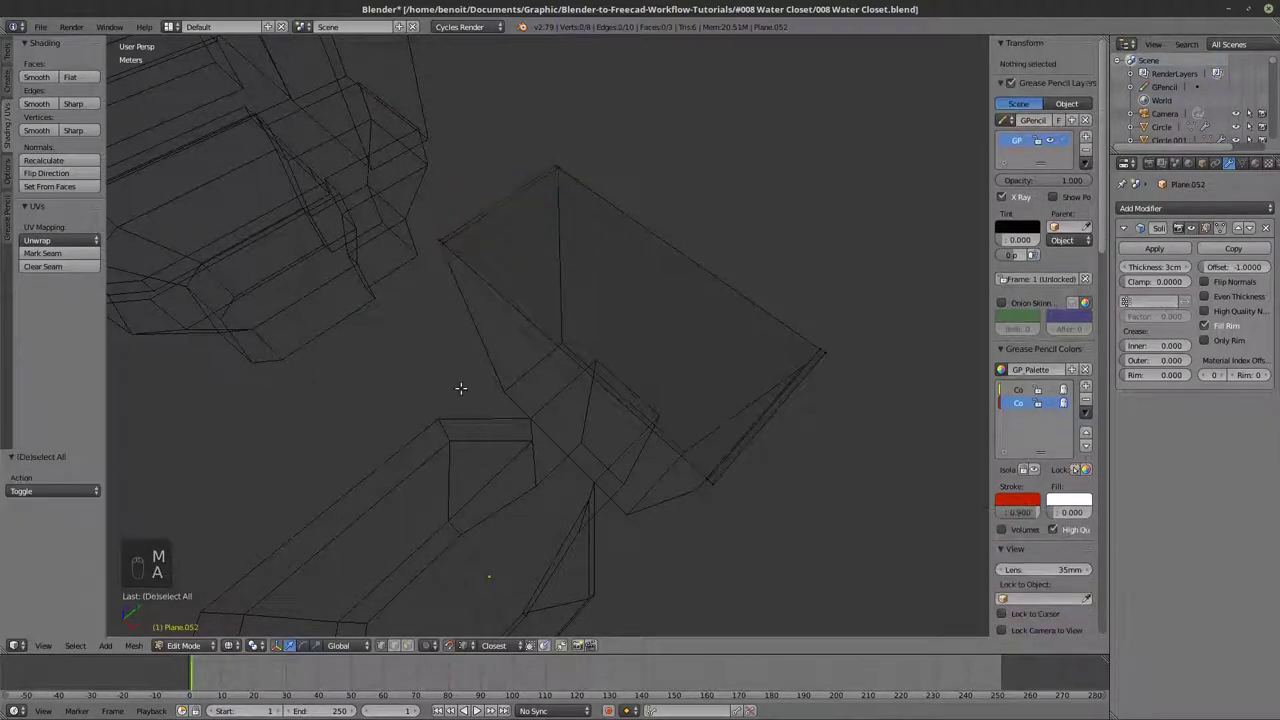
key(c)
scroll(433, 239, down, 4)
click(434, 251)
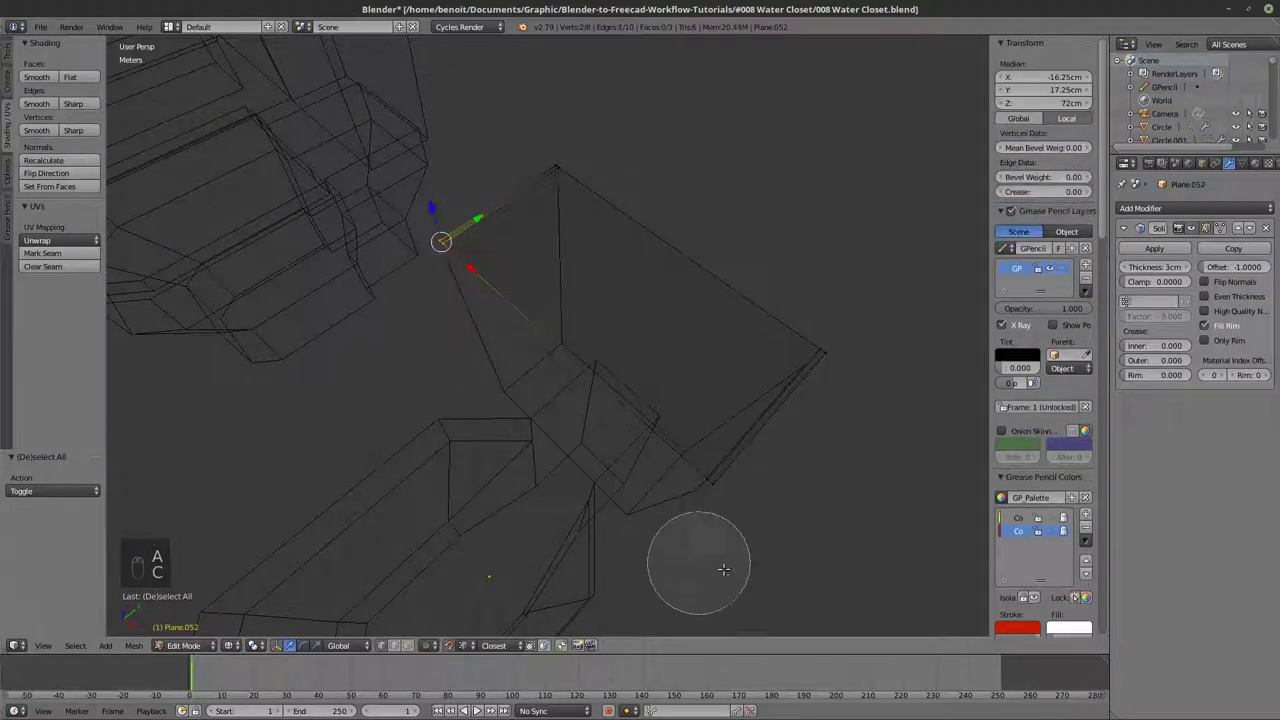
click(666, 480)
right_click(562, 377)
key(e)
middle_click(543, 394)
click(540, 390)
click(59, 538)
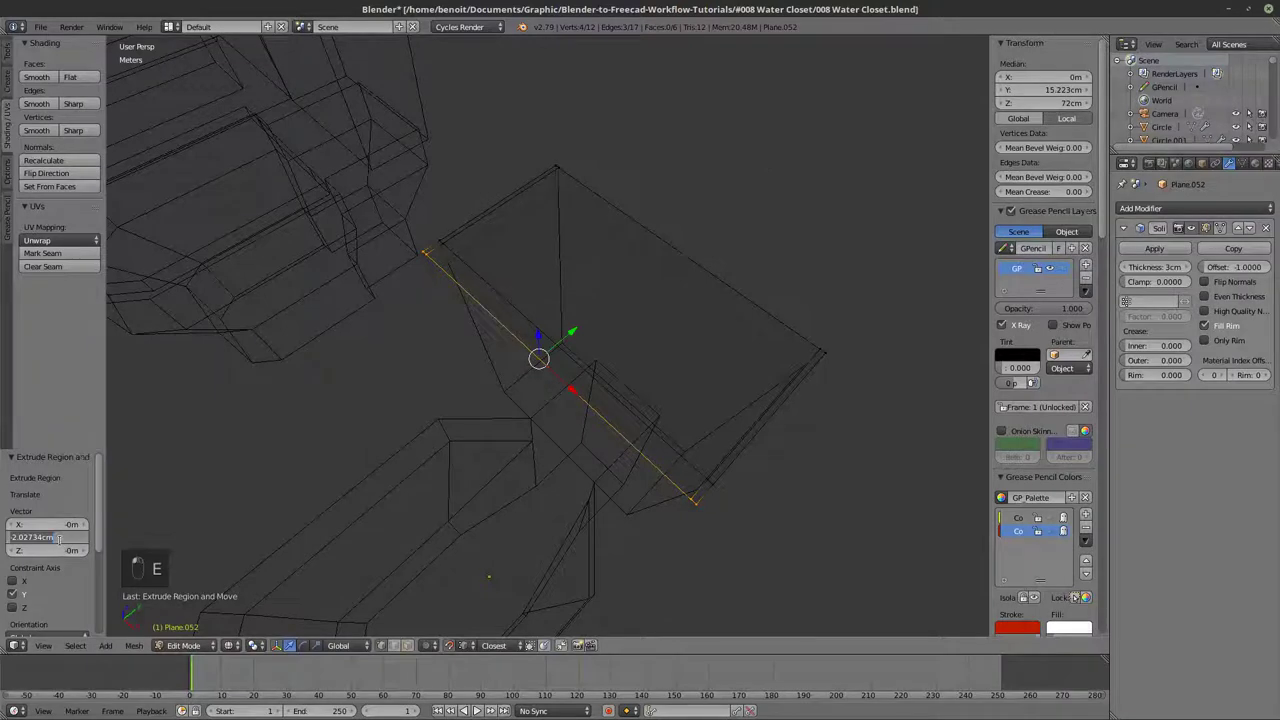
text(-5mm)
key(Return)
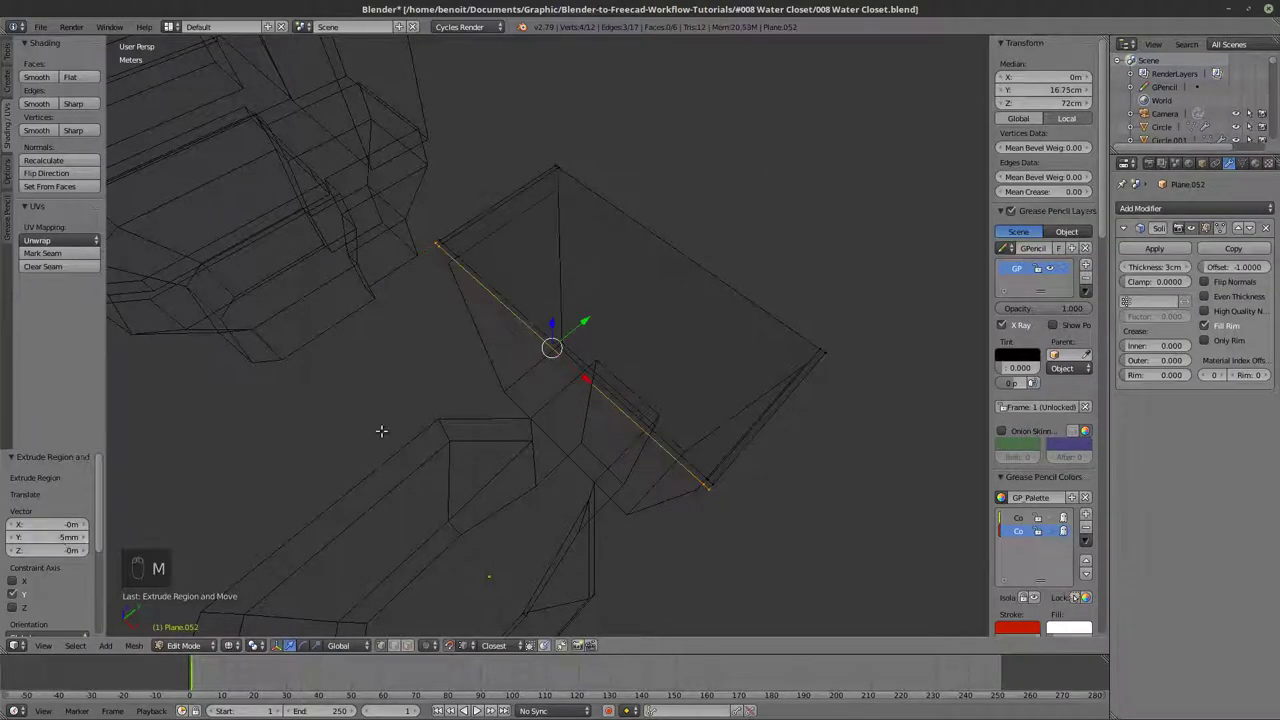
- Return to solid Object Mode and open Plane.050 for mesh editing
key(Tab)
key(z)
mouse_move(591, 403)
middle_down()
mouse_move(523, 409)
mouse_move(527, 363)
mouse_move(523, 430)
middle_up()
right_click(526, 363)
key(Tab)
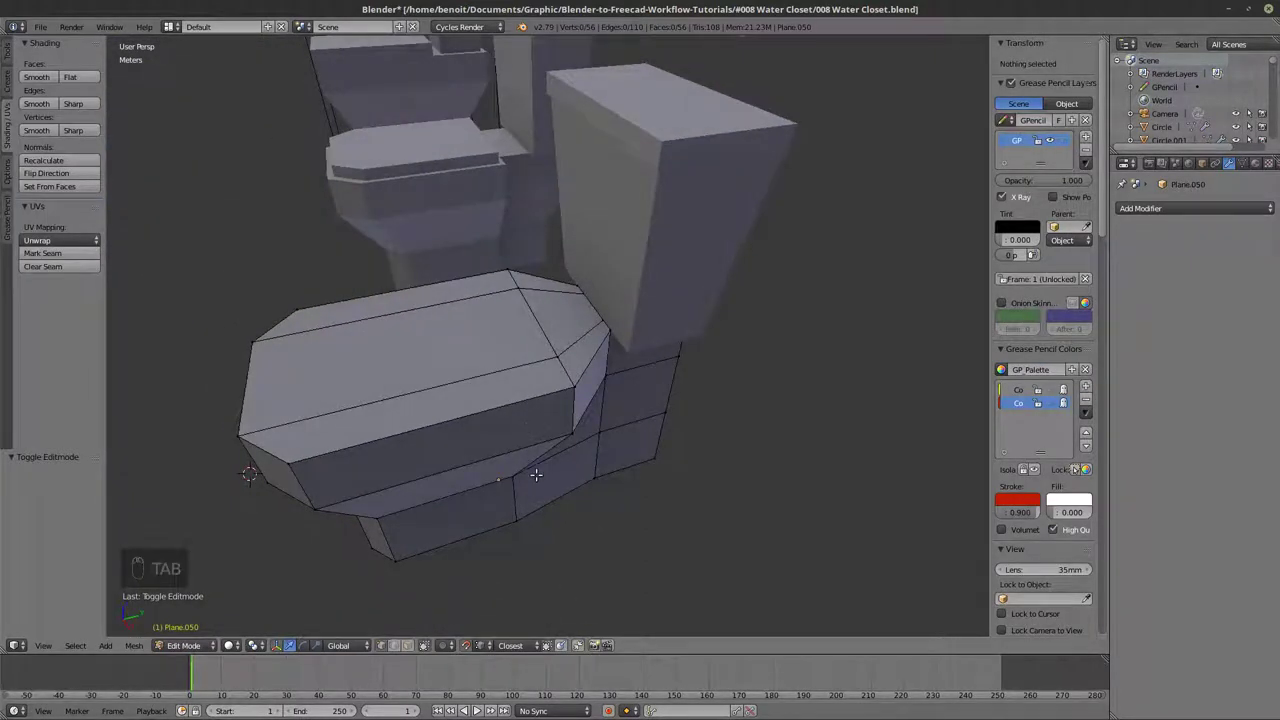
- Duplicate the lid's front and top faces in place and separate them as Plane.053
scroll(590, 404, down, 2)
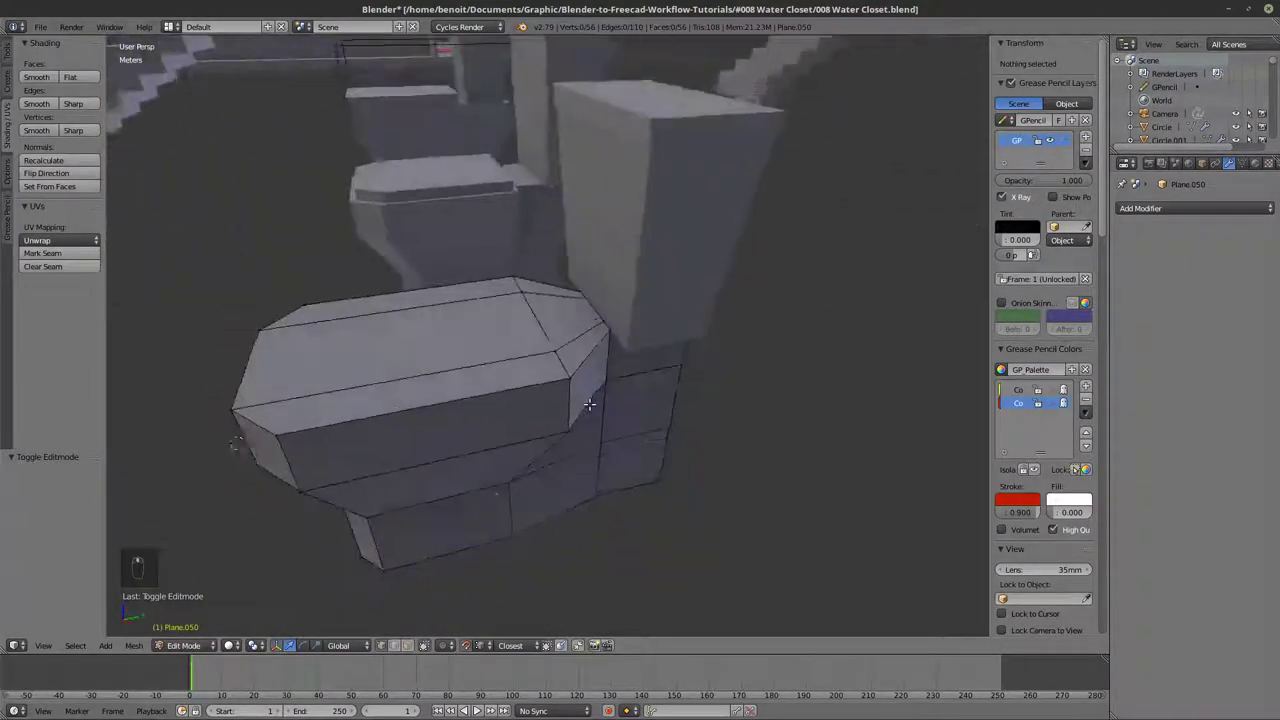
middle_drag(590, 404, 539, 417)
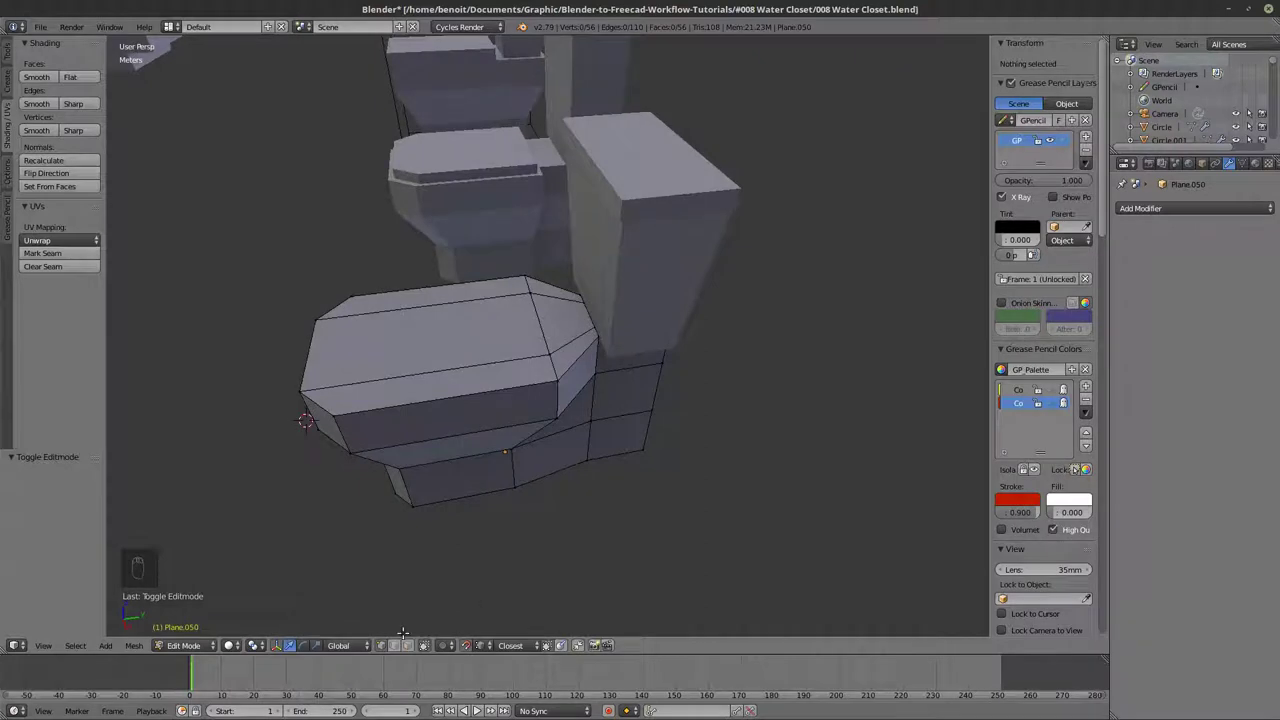
click(449, 380)
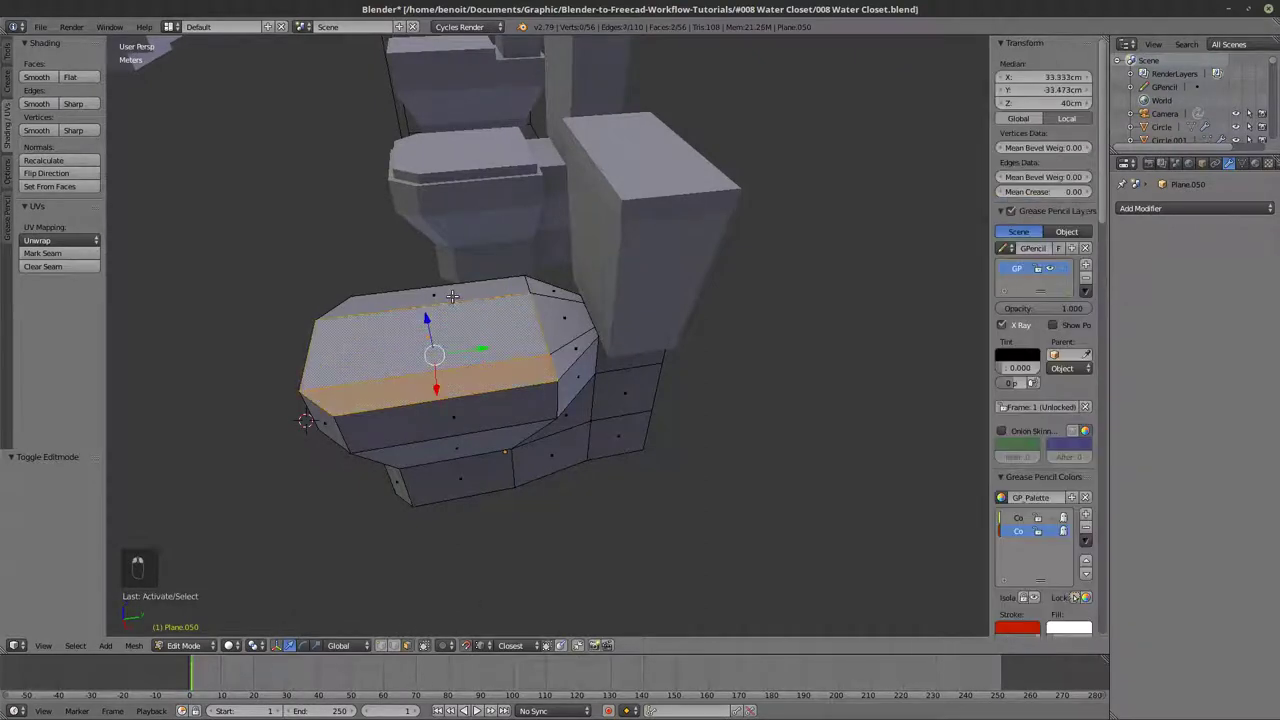
shift+click(470, 330)
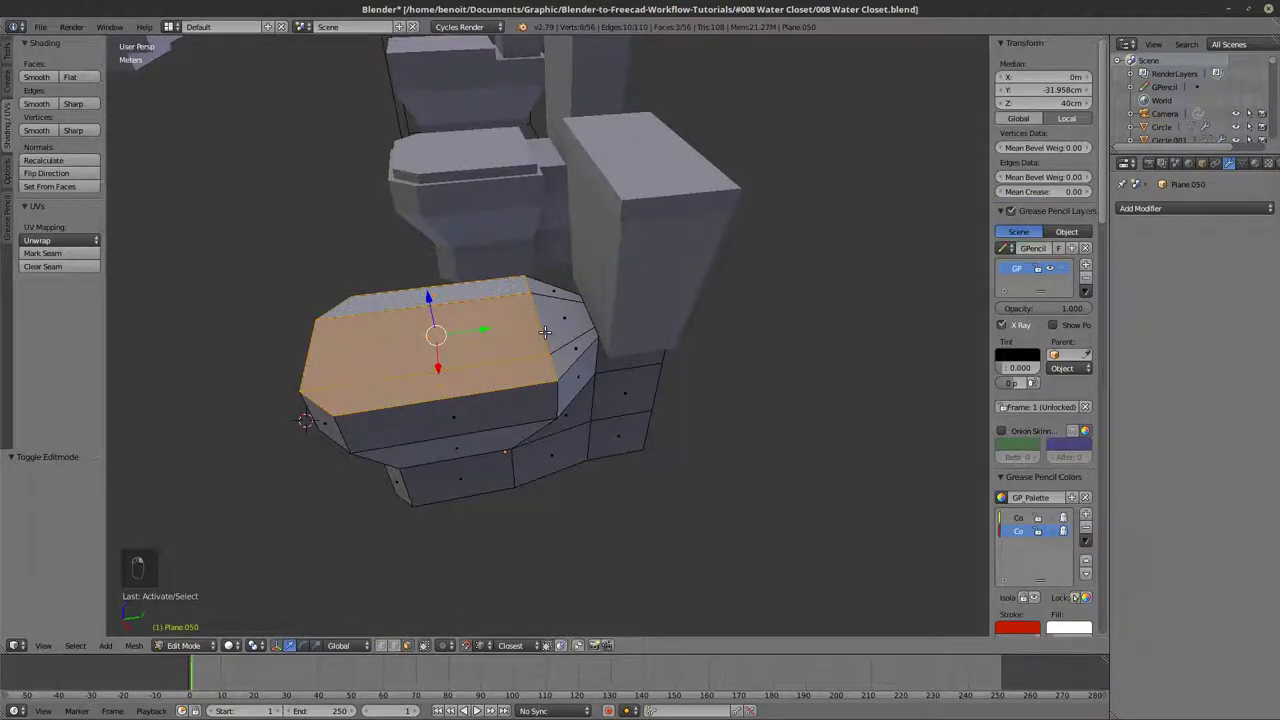
key(shift+d)
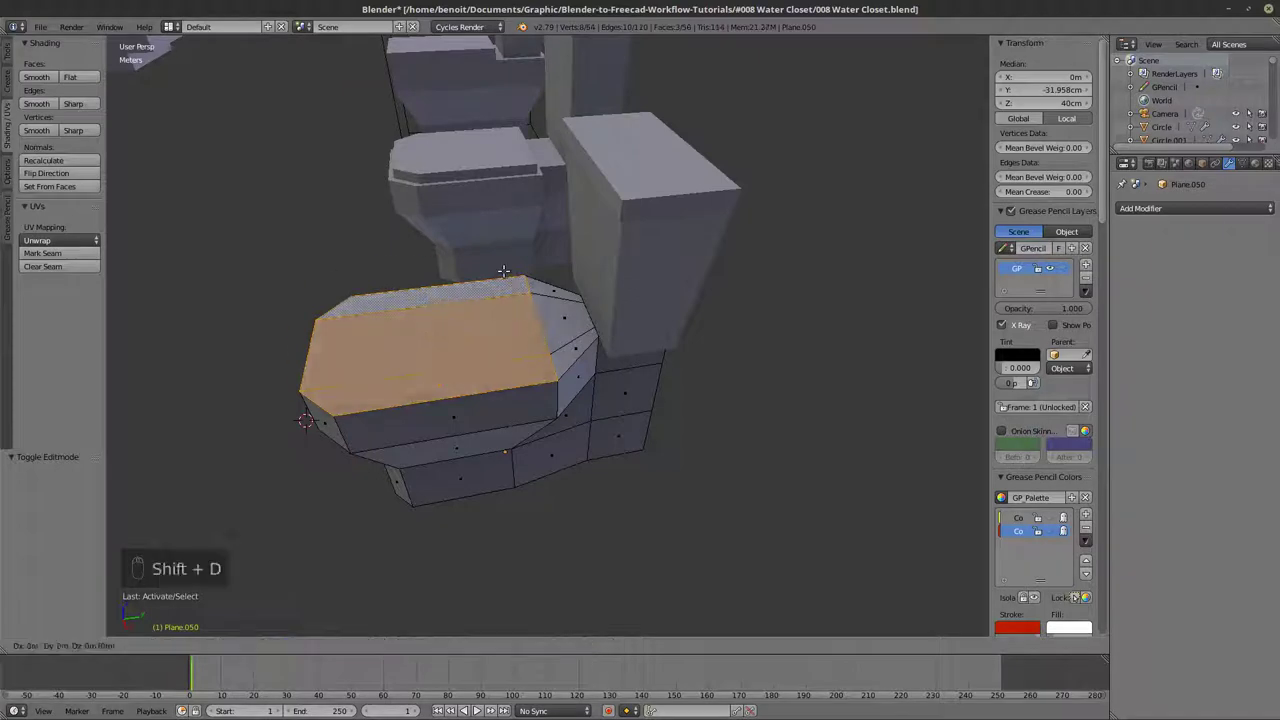
right_click(503, 271)
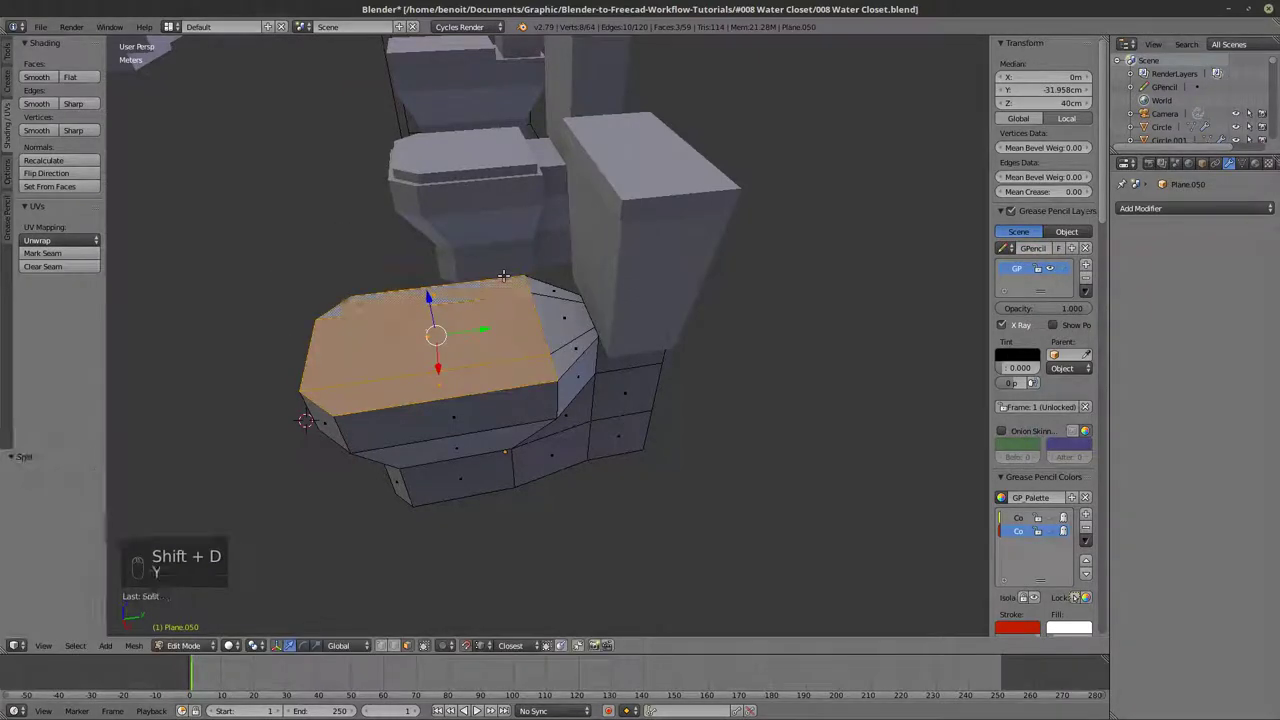
key(y)
key(p)
click(503, 275)
key(Tab)
- Select three rear vertices of the separated Plane.053 copy in Edit Mode
right_click(488, 362)
key(z)
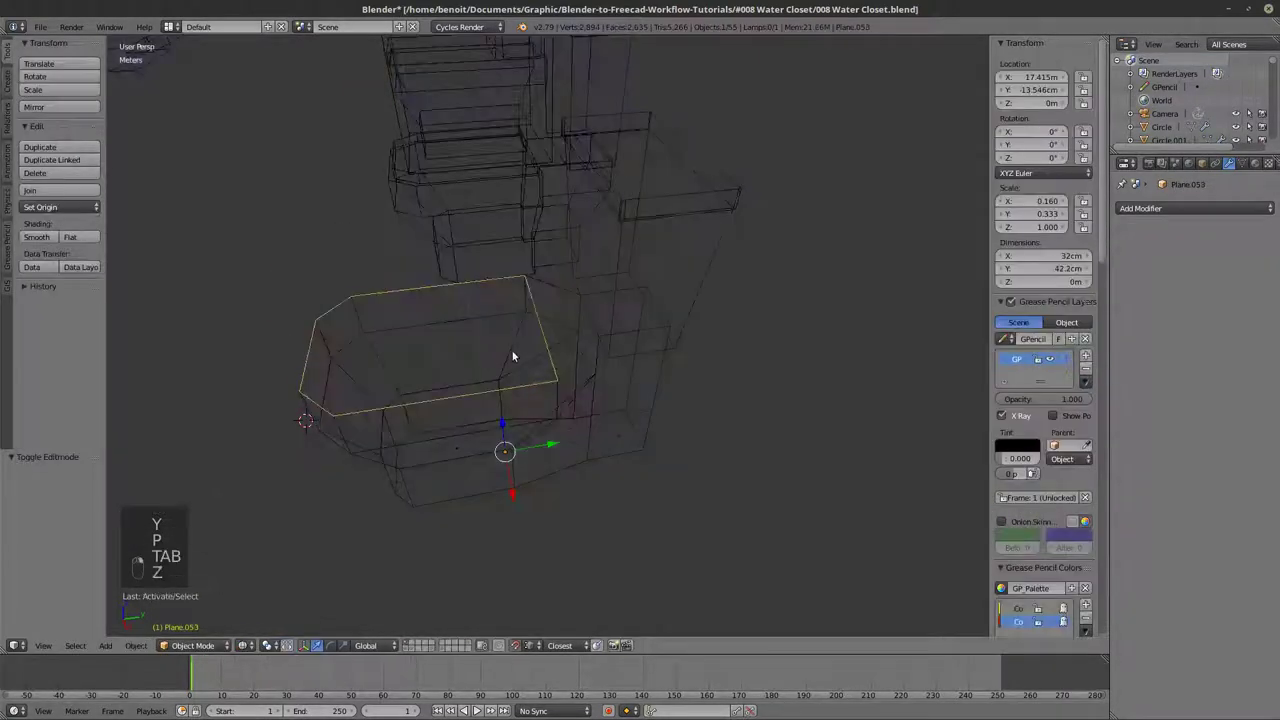
key(Tab)
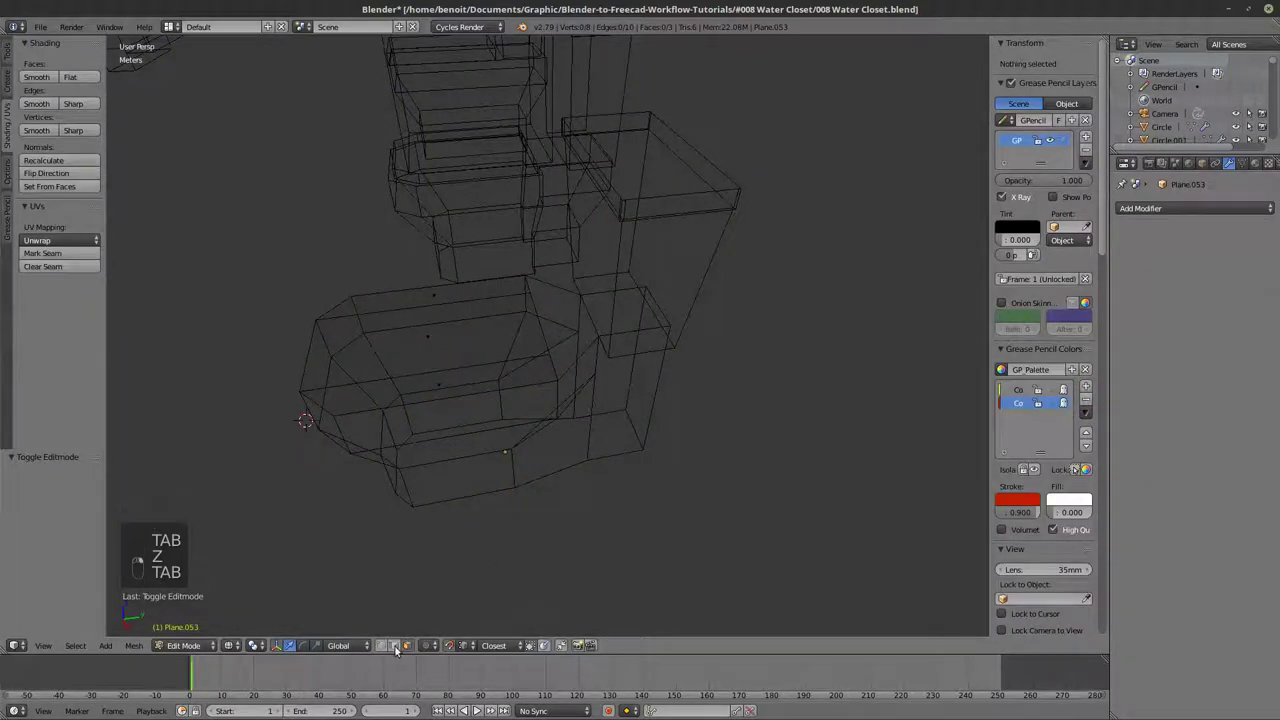
right_click(553, 367)
shift+right_click(514, 271)
shift+right_click(532, 288)
key(z)
middle_drag(540, 300, 637, 330)
scroll(637, 330, up, 1)
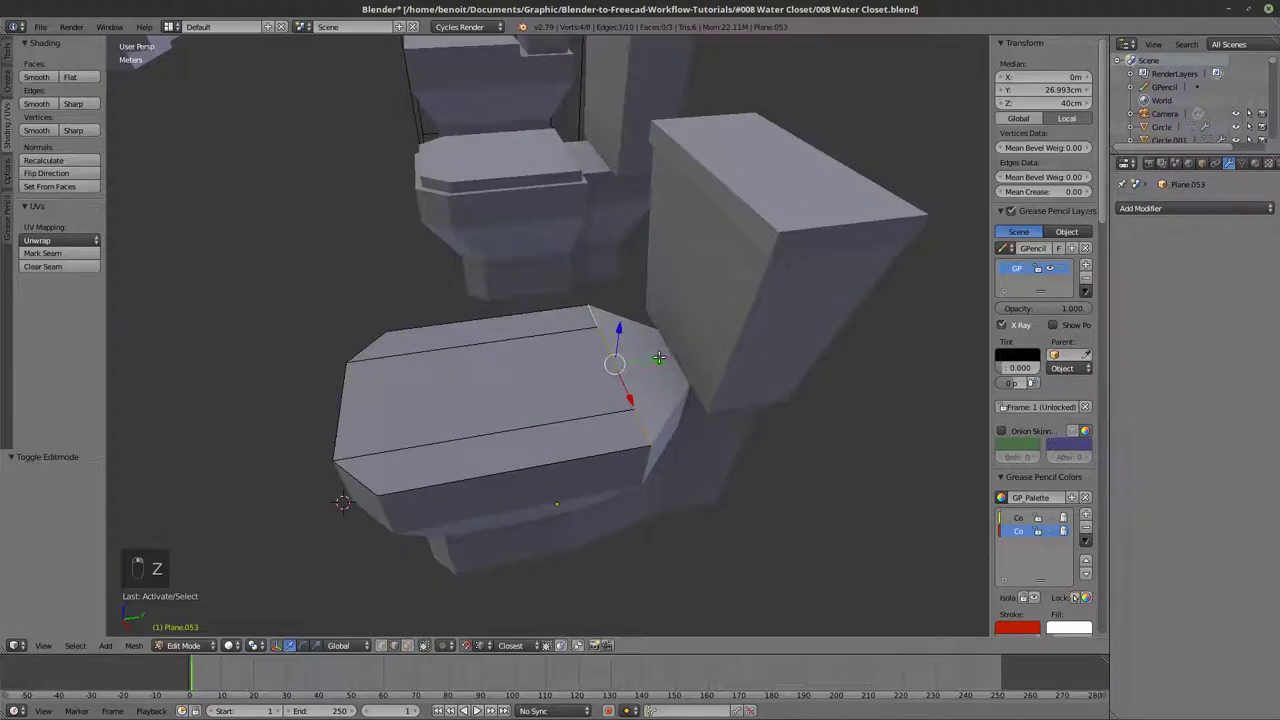
- Slide those vertices along Y, entering 3mm then a corrected distance (median 17.971 cm)
key(g)
key(y)
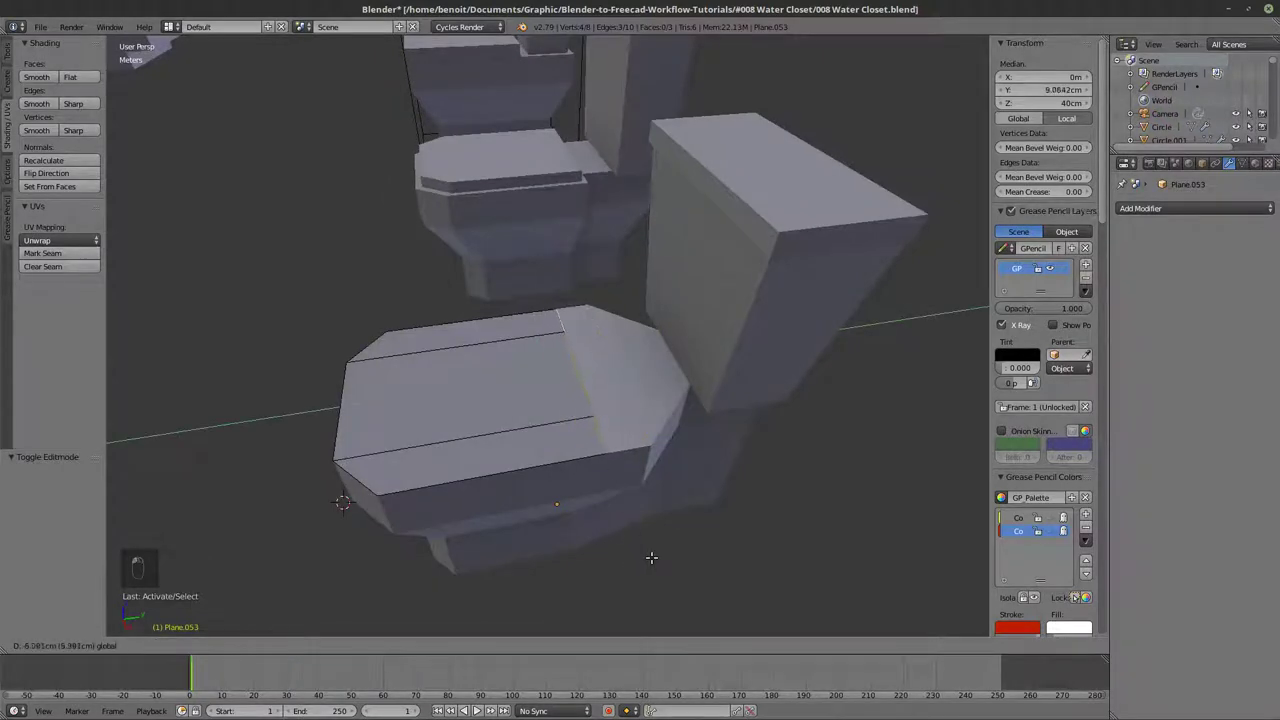
click(670, 545)
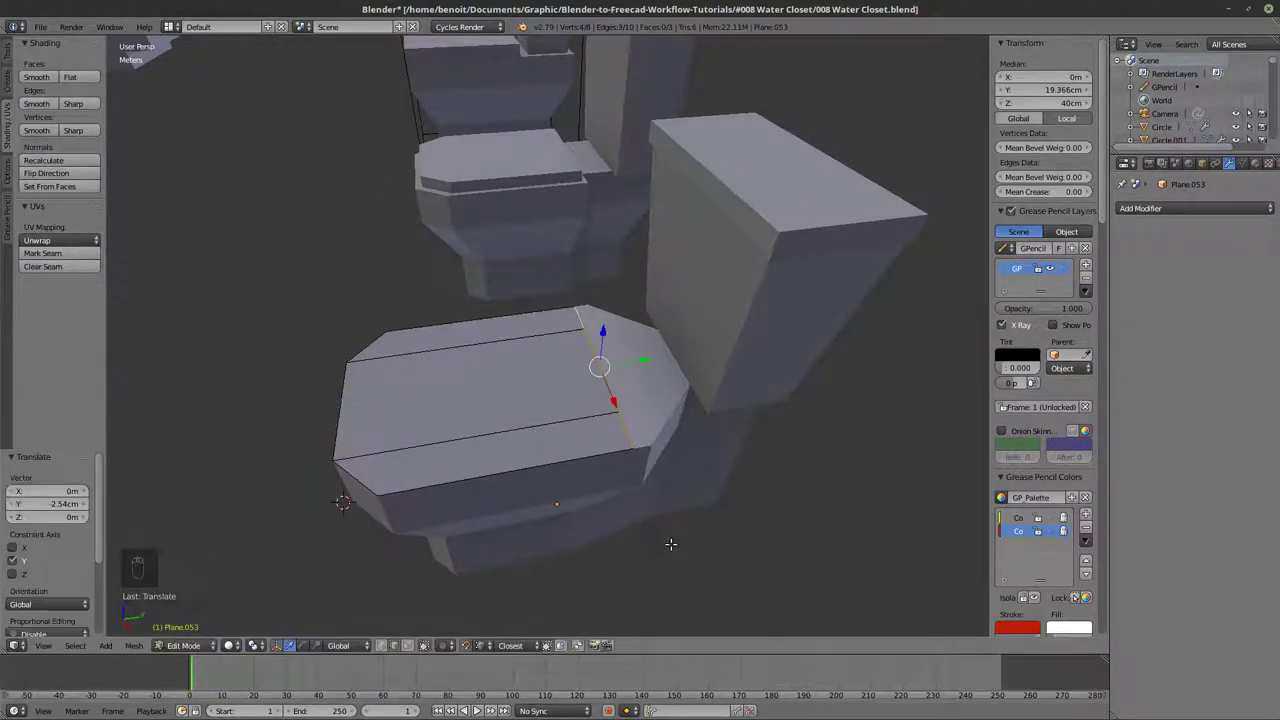
click(53, 503)
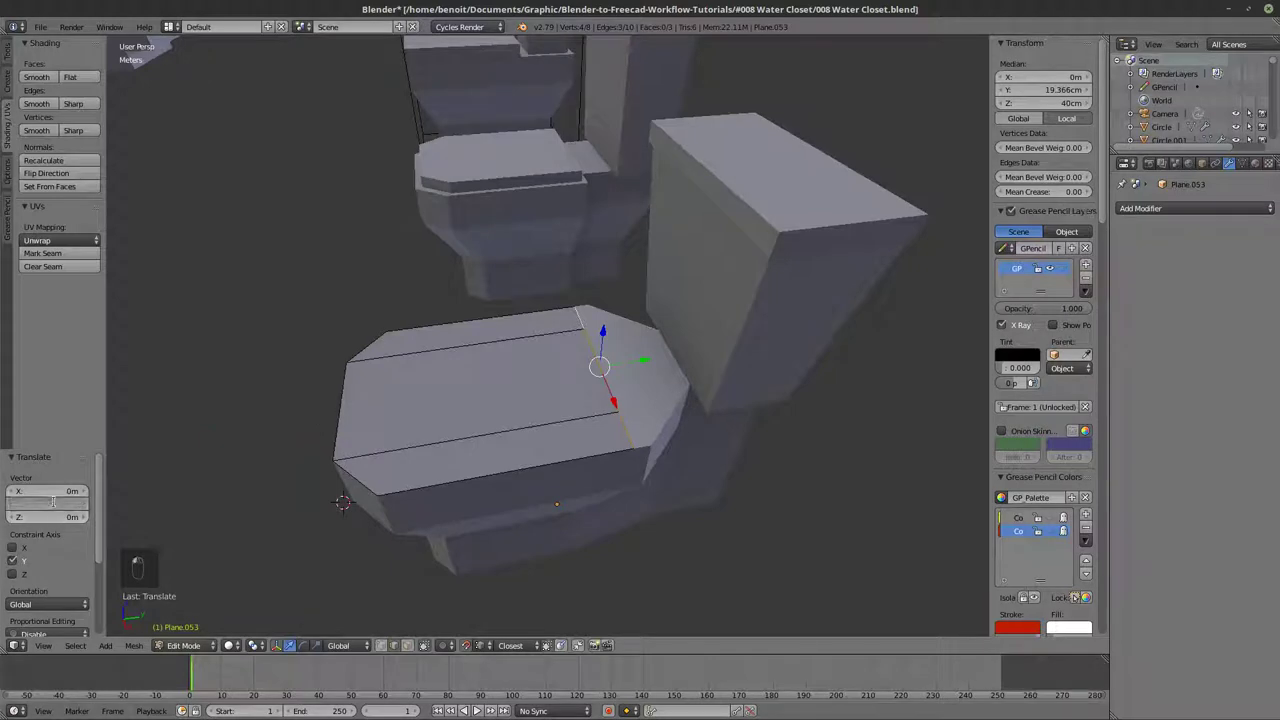
text(3mm)
key(Return)
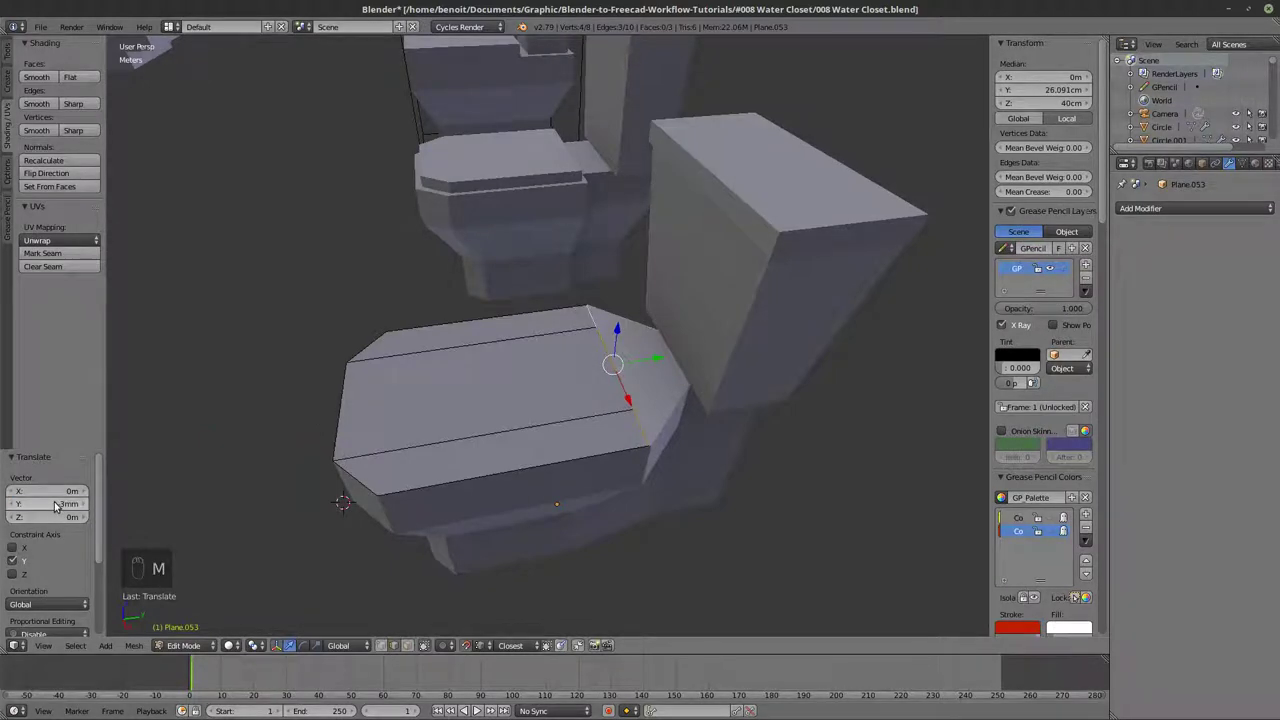
click(53, 504)
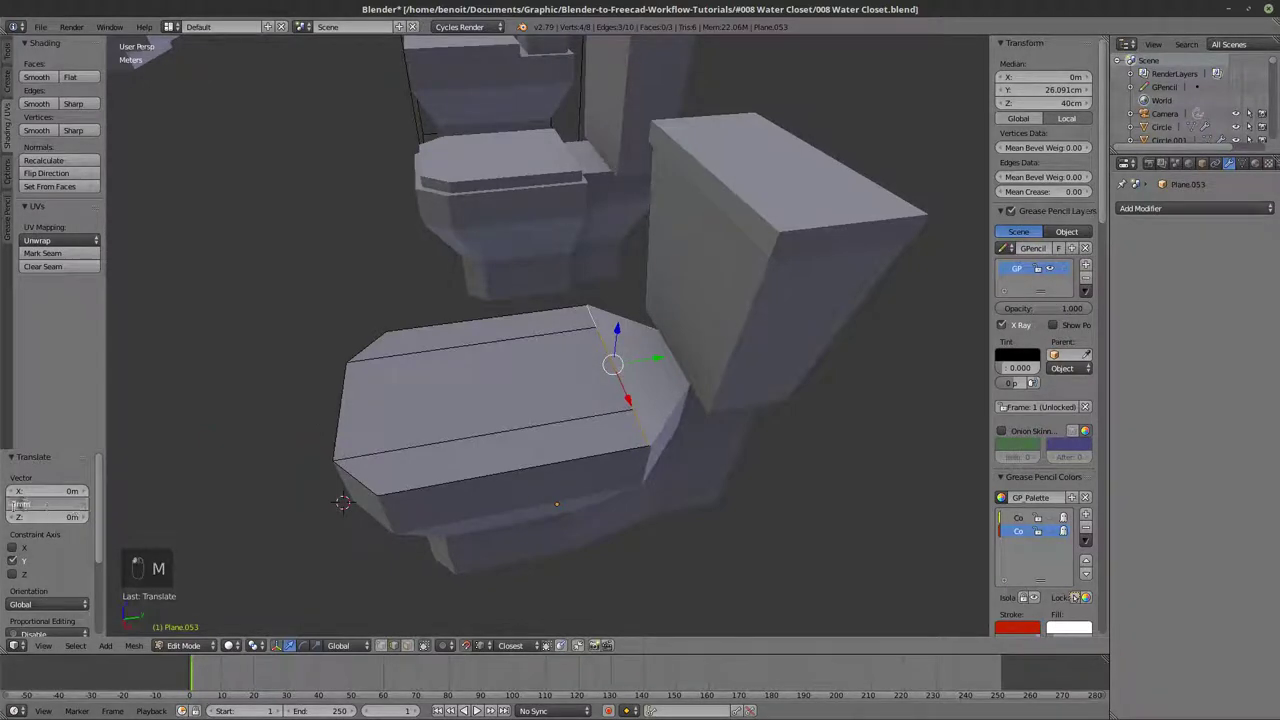
key(Return)
key(Tab)
key(Tab)
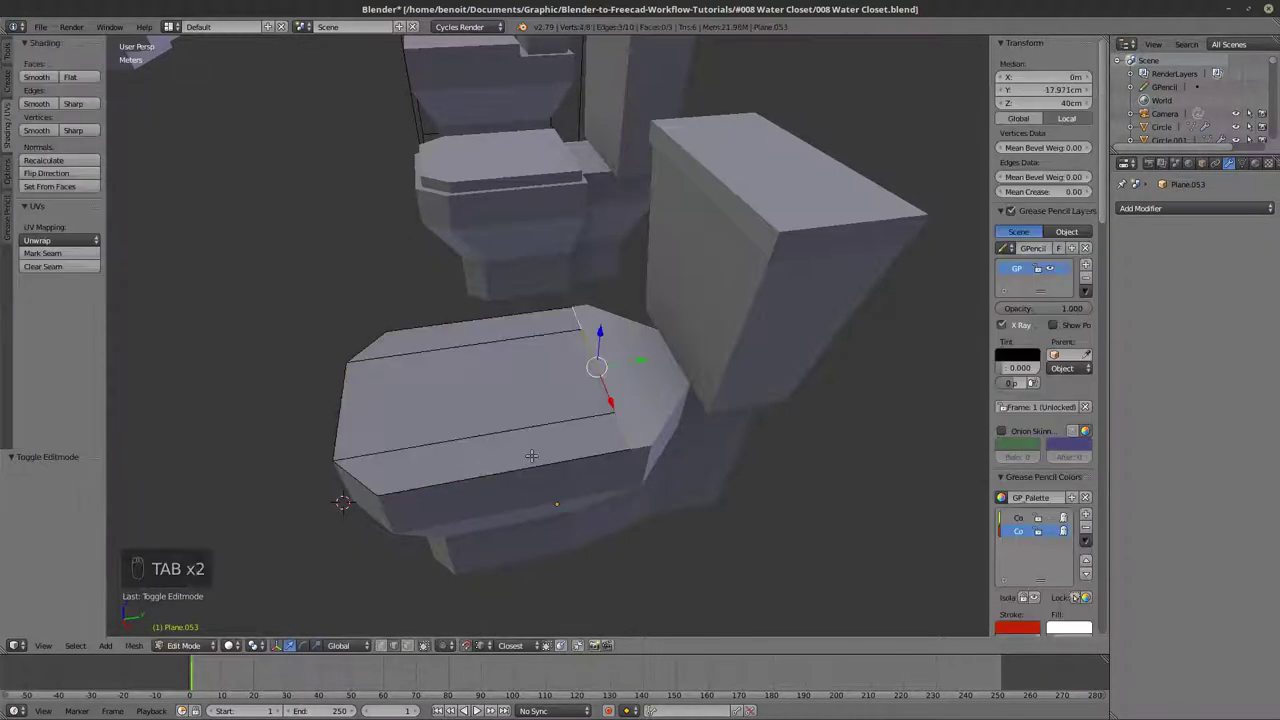
- Apply the seat plane's rotation and scale, and move its origin to its geometry centre
key(Tab)
click(132, 648)
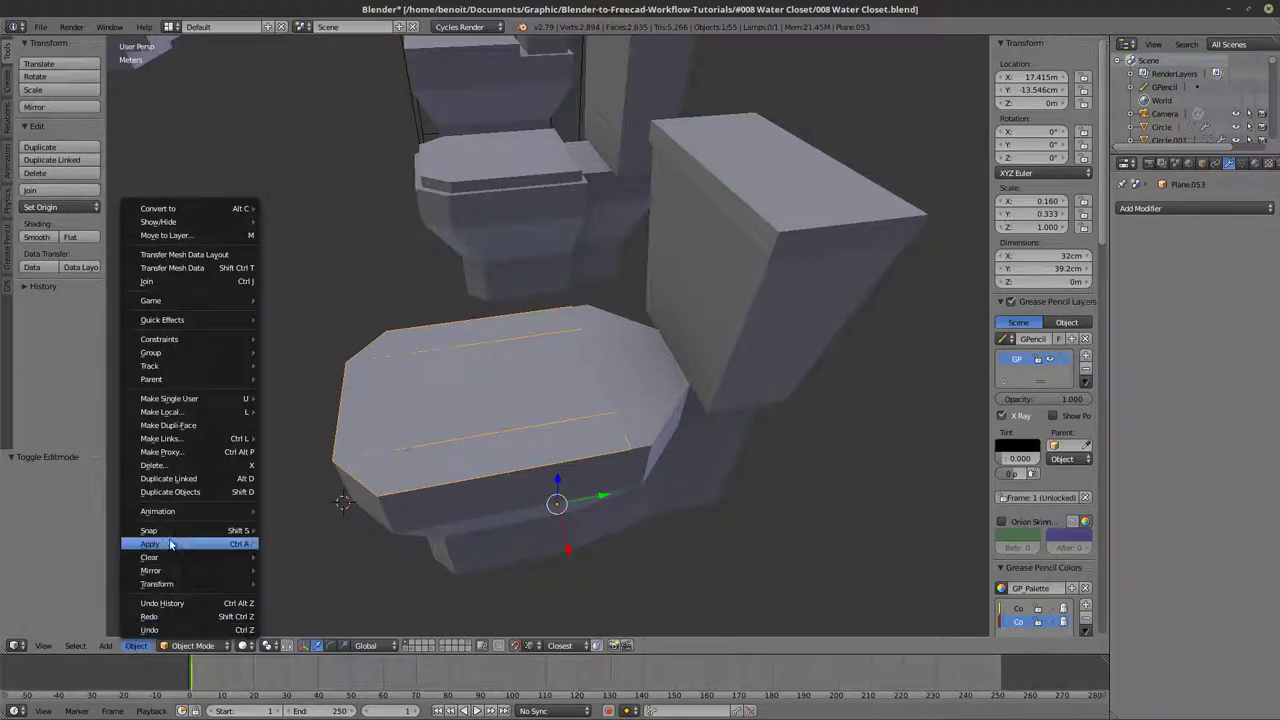
mouse_move(185, 545)
click(332, 424)
key(Tab)
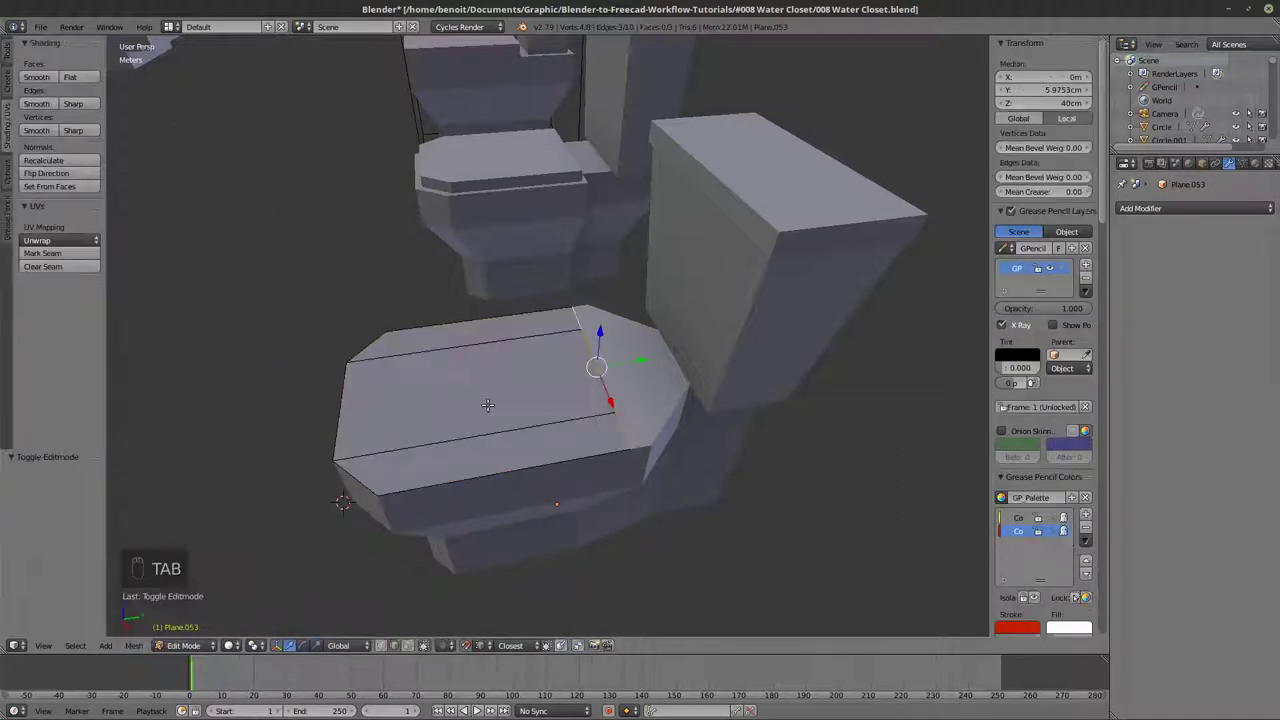
key(Tab)
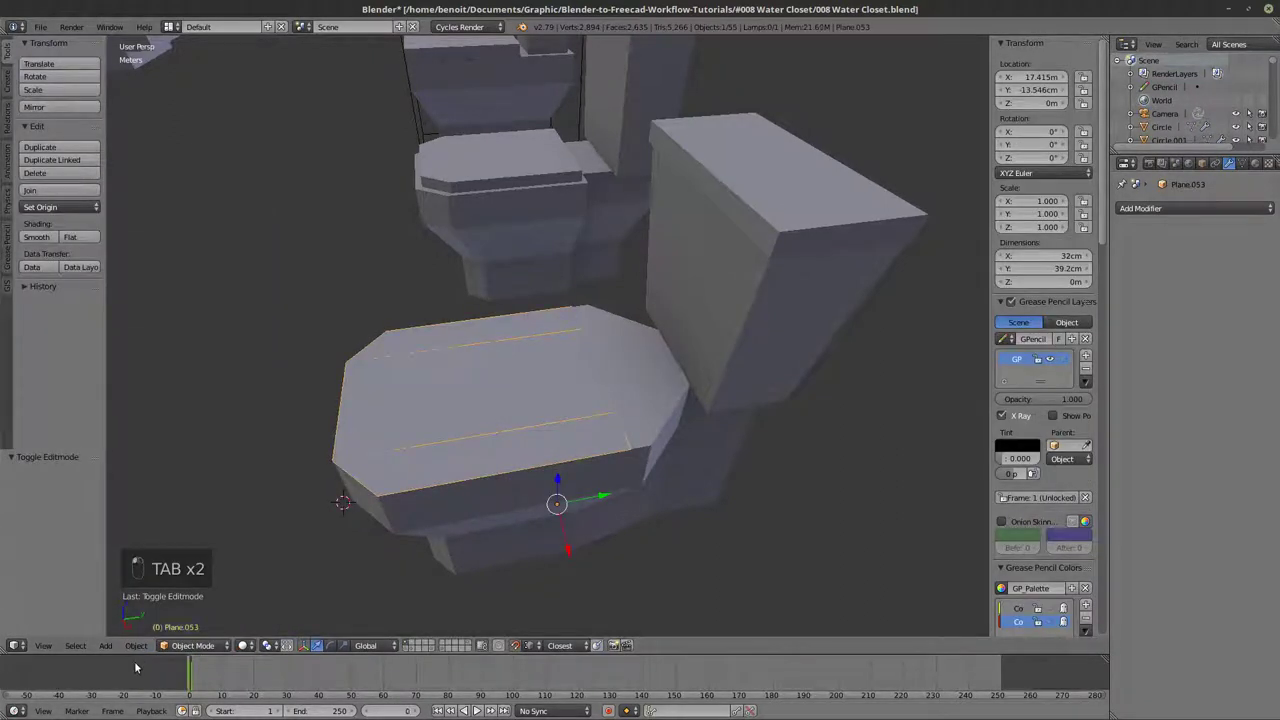
click(135, 645)
mouse_move(165, 583)
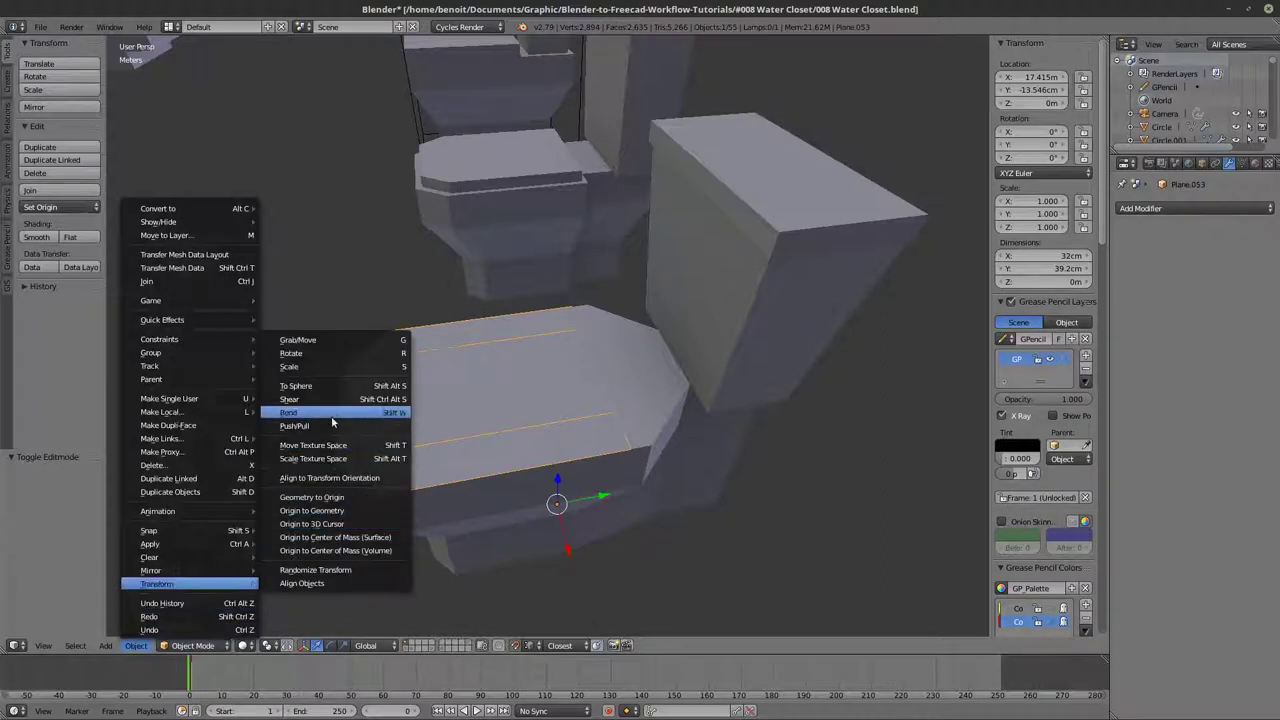
click(315, 510)
- Inset the whole seat face by 2 cm to form a rim ring
middle_drag(541, 443, 610, 413)
key(Tab)
key(a)
key(a)
key(a)
key(a)
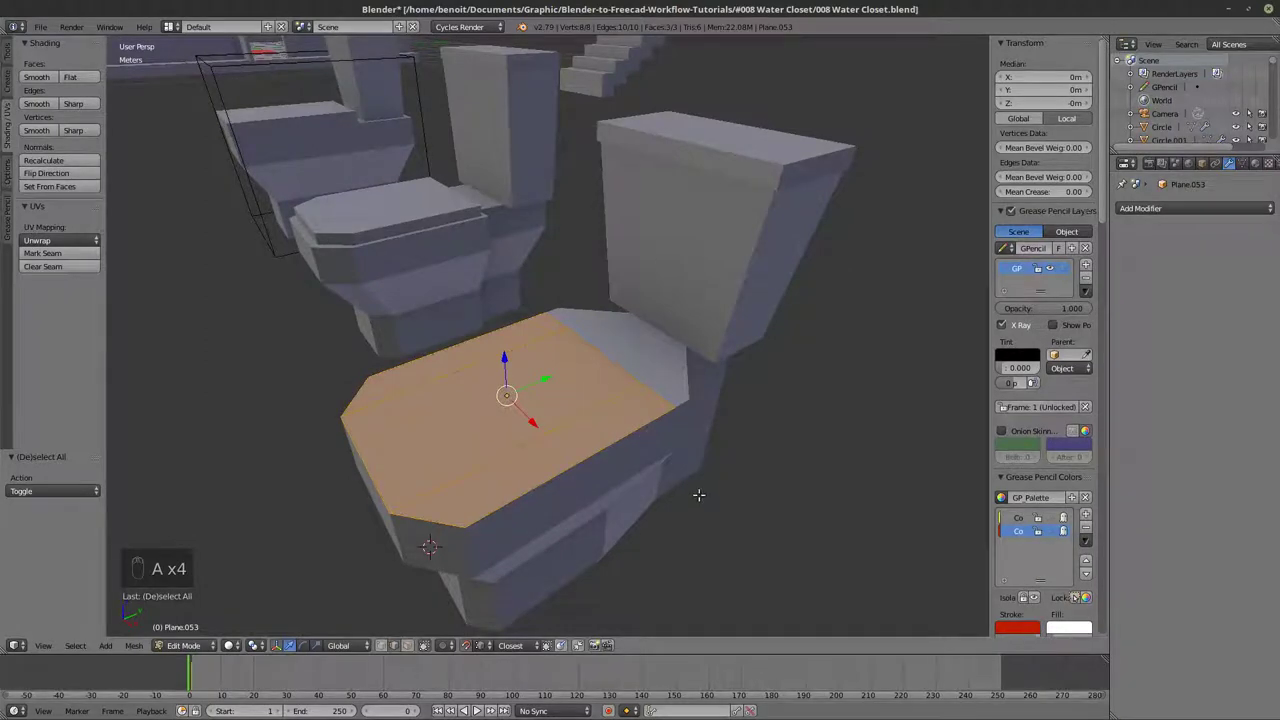
key(i)
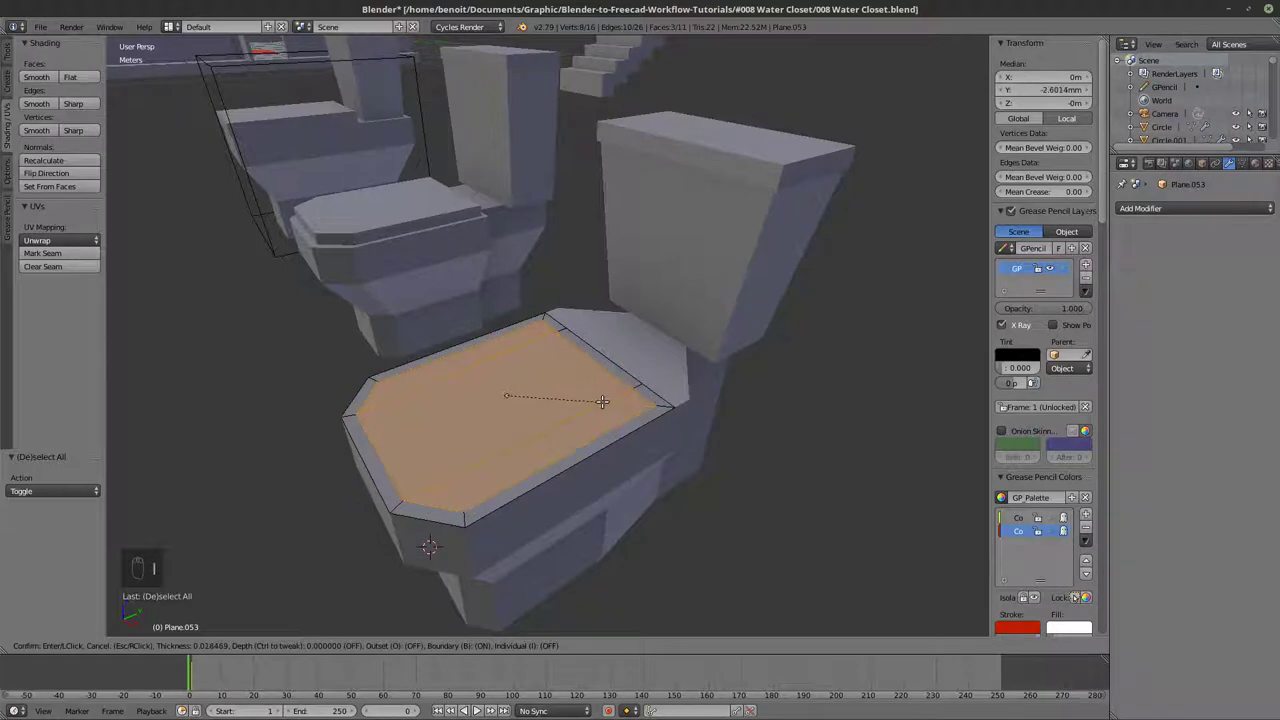
click(602, 401)
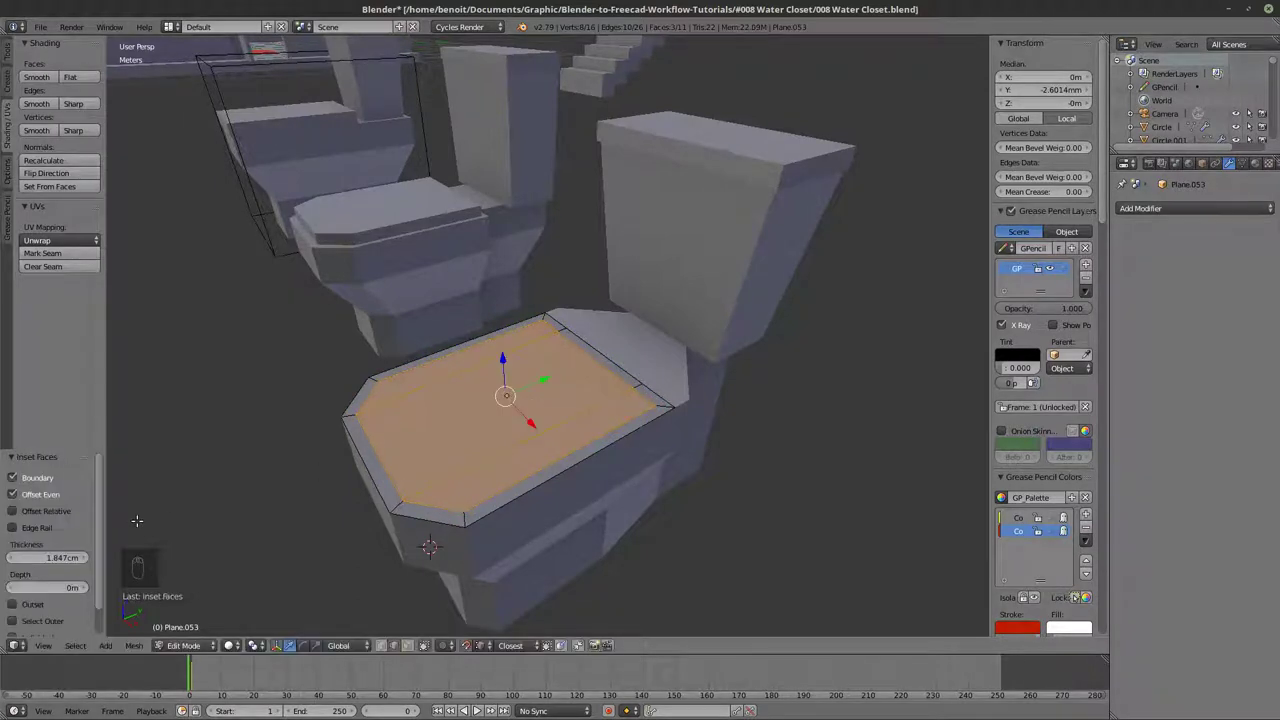
click(47, 558)
key(Return)
middle_drag(616, 401, 600, 436)
- Delete the seat plane's outer ring of vertices
key(a)
key(x)
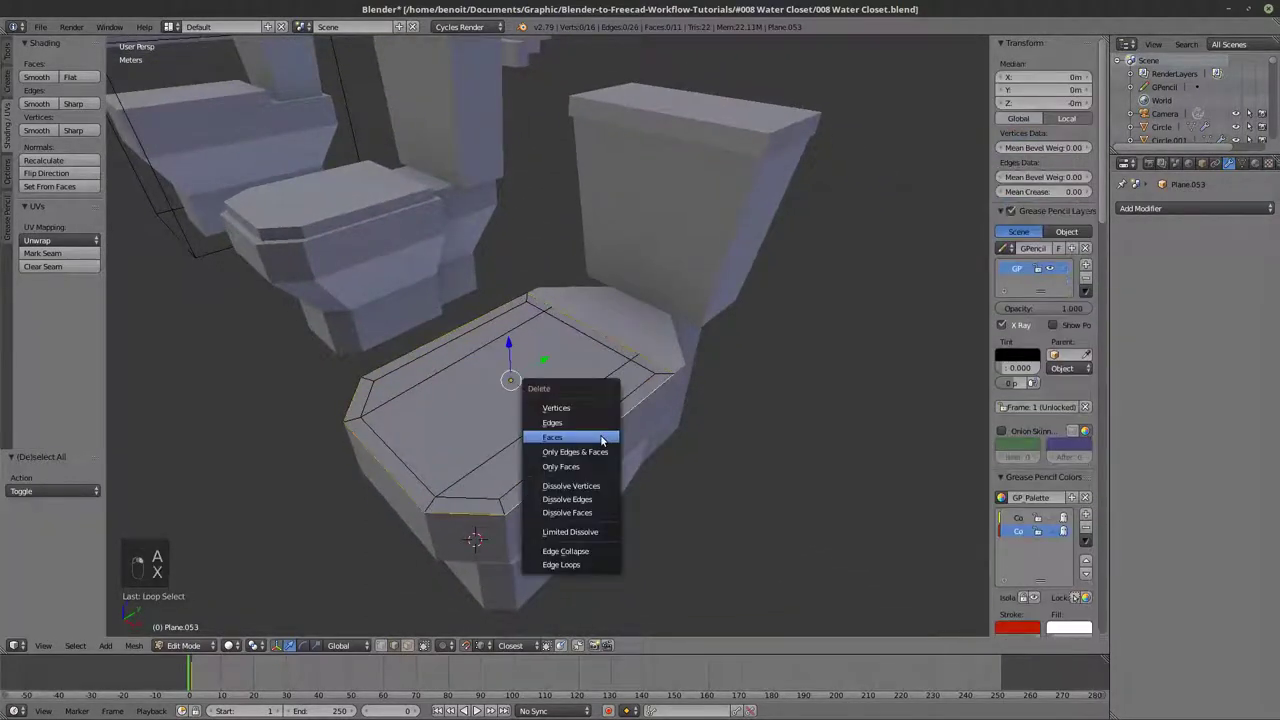
click(597, 408)
key(Tab)
key(Tab)
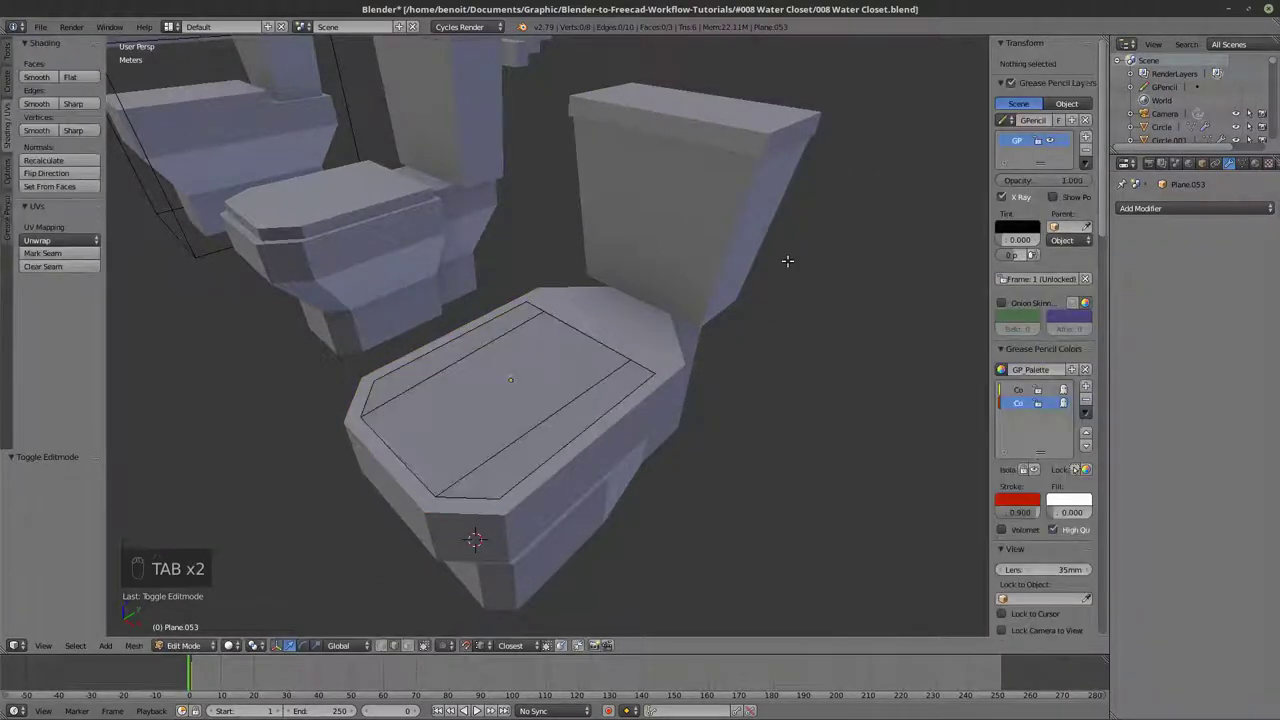
key(Tab)
- Copy the tank lid's Solidify modifier onto the seat plane
right_click(773, 138)
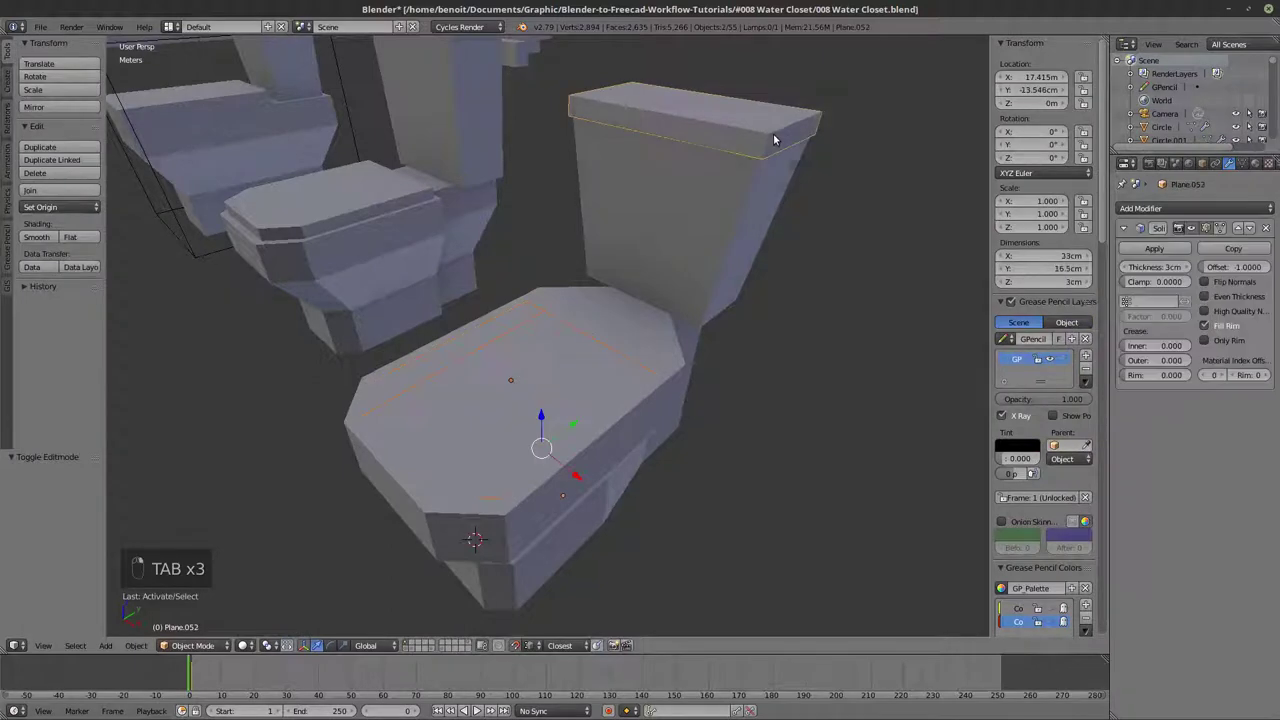
key(z)
key(ctrl+l)
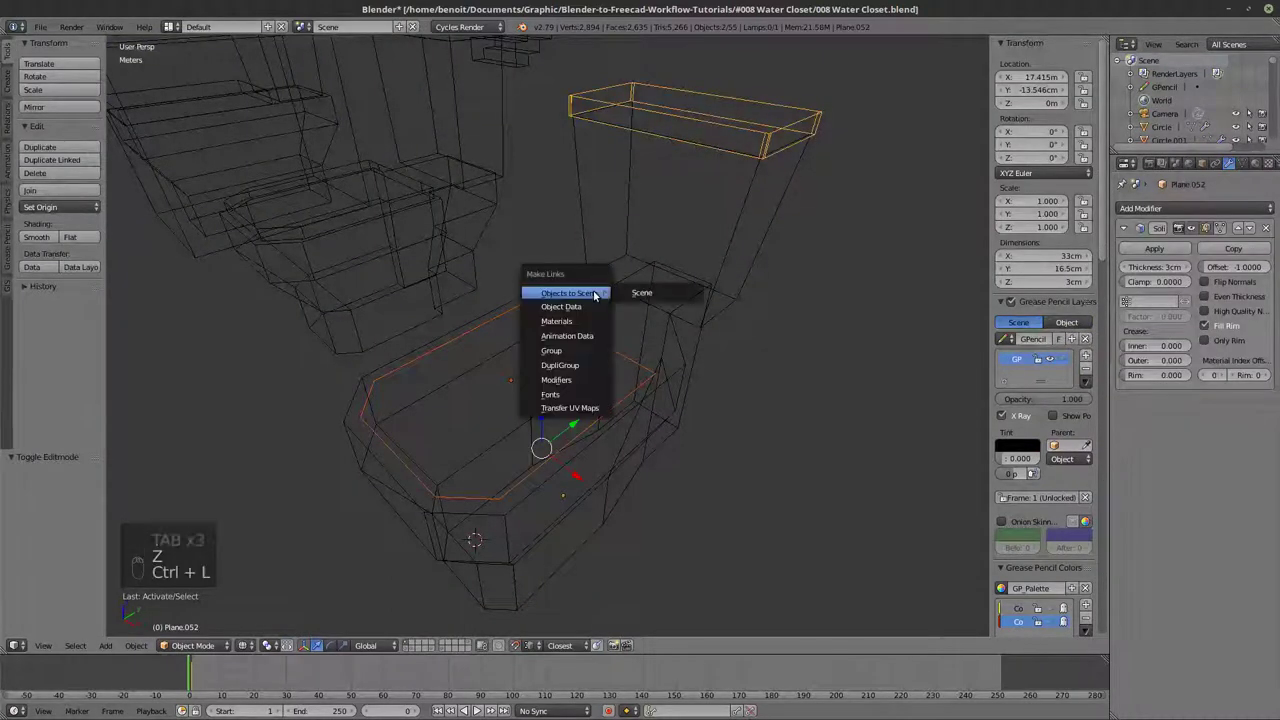
click(573, 380)
key(z)
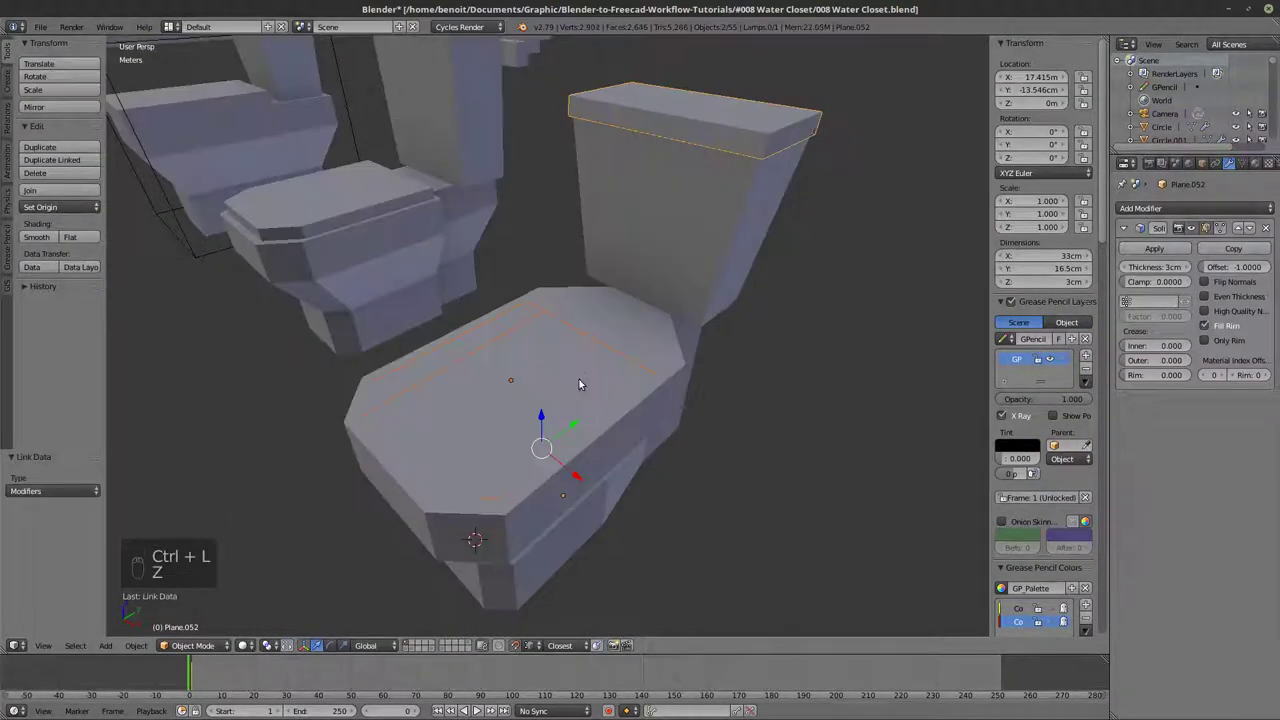
right_click(592, 356)
key(z)
- Flip the seat face's normals so the solidify thickens in the right direction
key(Tab)
key(a)
key(a)
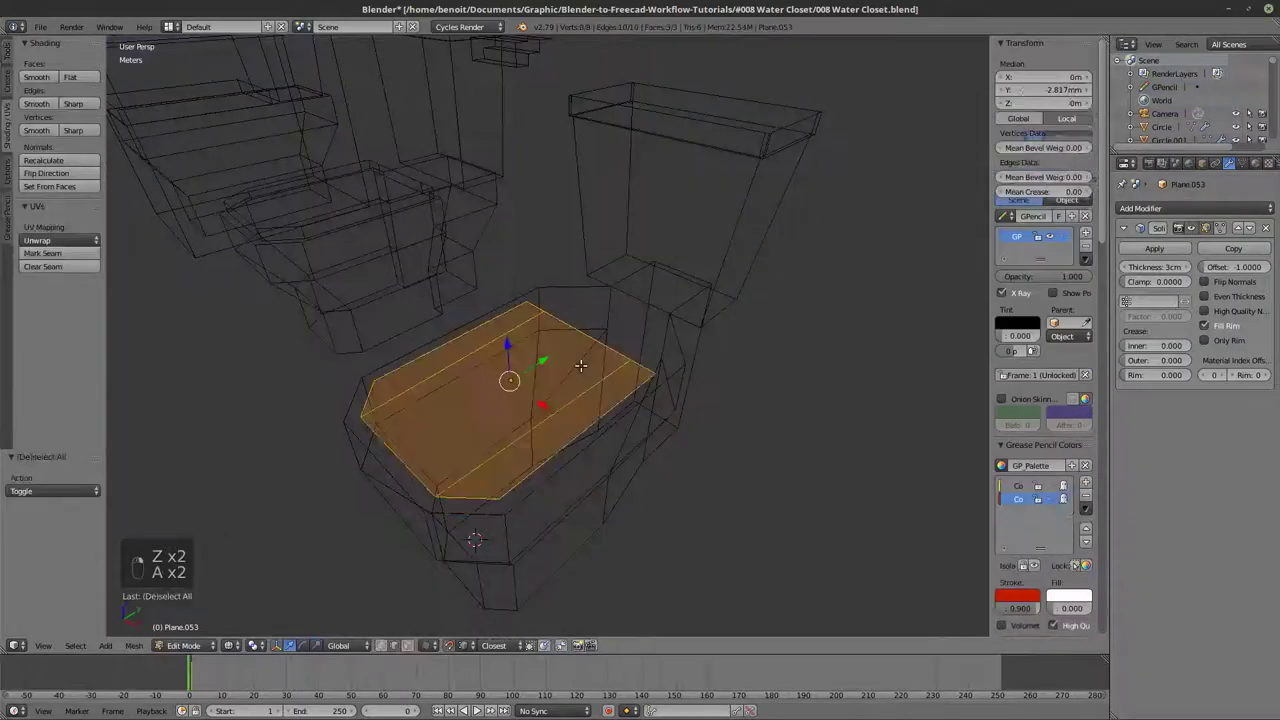
key(z)
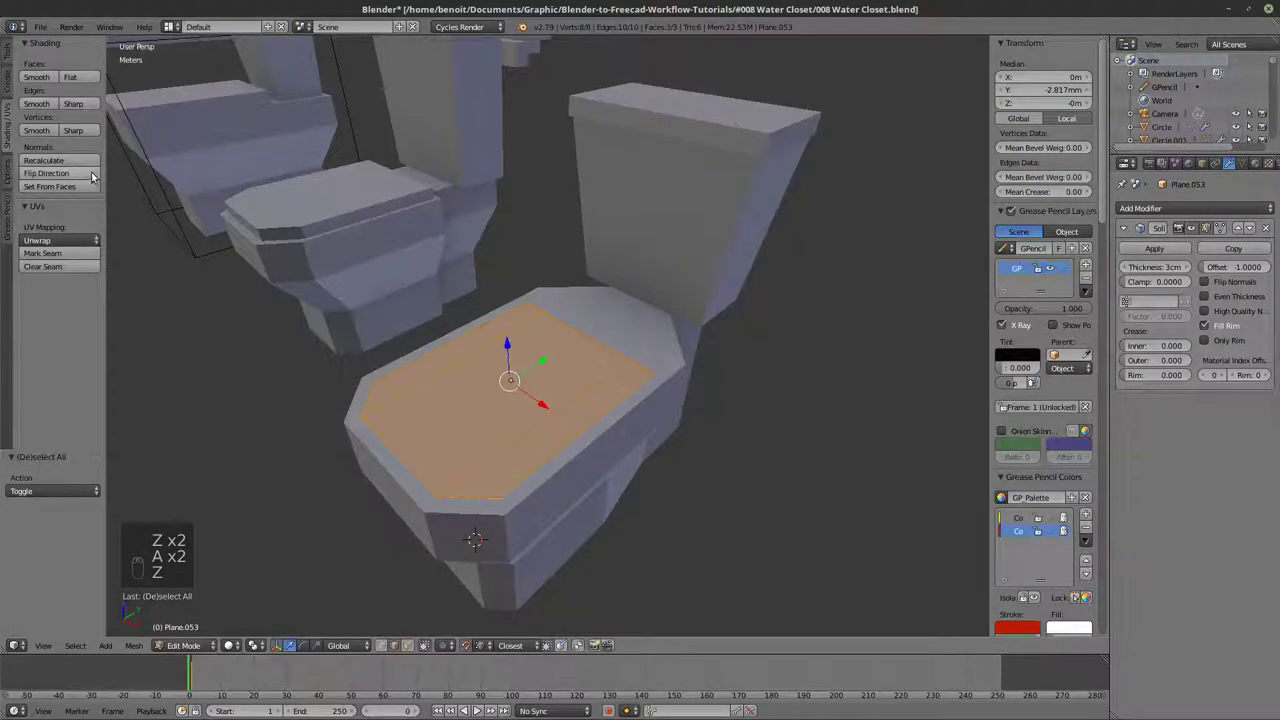
click(46, 173)
mouse_move(570, 350)
middle_down()
mouse_move(559, 327)
mouse_move(637, 371)
mouse_move(591, 397)
mouse_move(651, 406)
mouse_move(598, 394)
middle_up()
- Return to object mode and select the seat, bowl, tank and tank lid together
key(a)
key(z)
key(a)
key(Tab)
key(z)
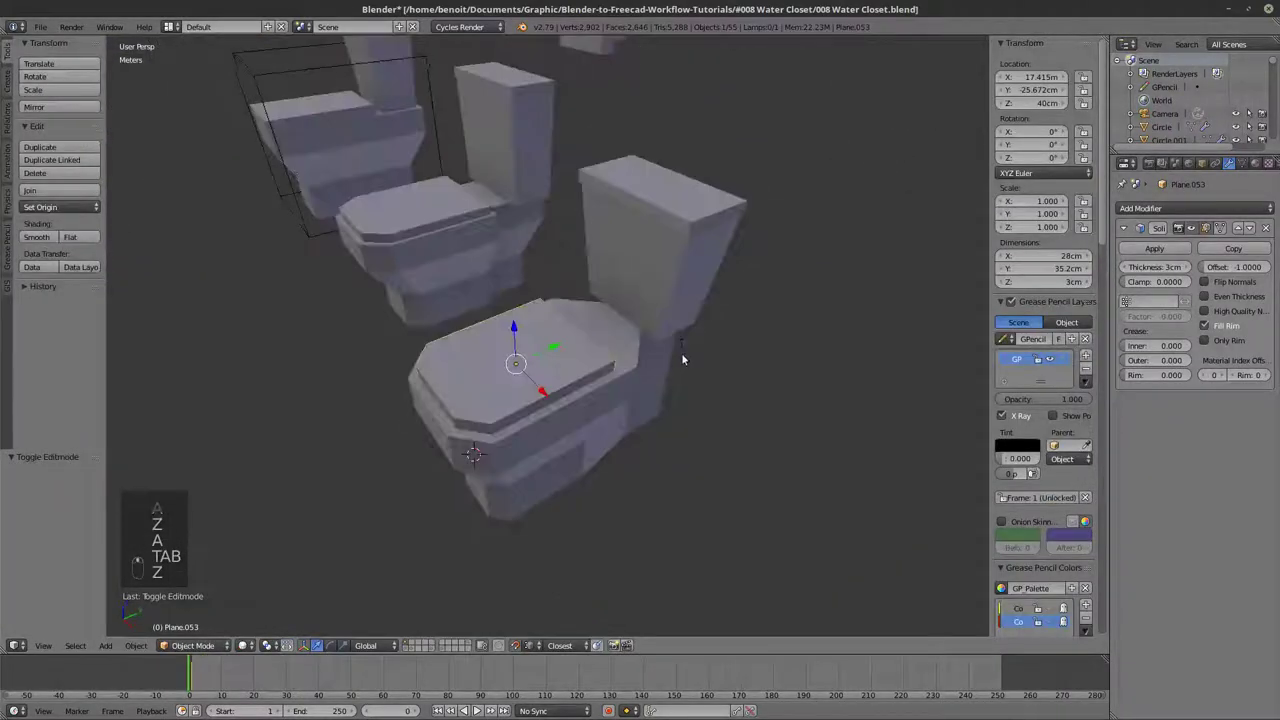
shift+right_click(581, 400)
key(z)
shift+right_click(684, 280)
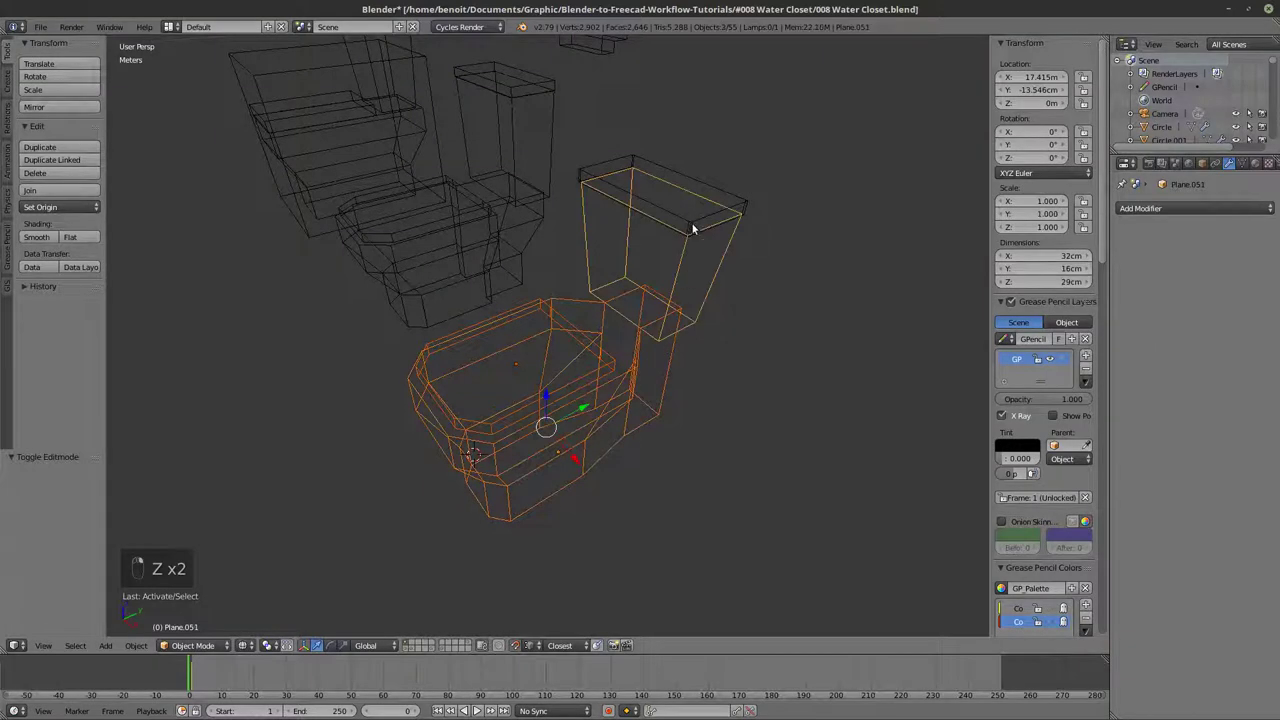
shift+right_click(692, 229)
middle_drag(692, 229, 739, 270)
key(z)
key(z)
- Export the selection as Wavefront OBJ over 008 Water Closet.obj with Z up, Y forward, scale 1000
click(45, 28)
mouse_move(120, 293)
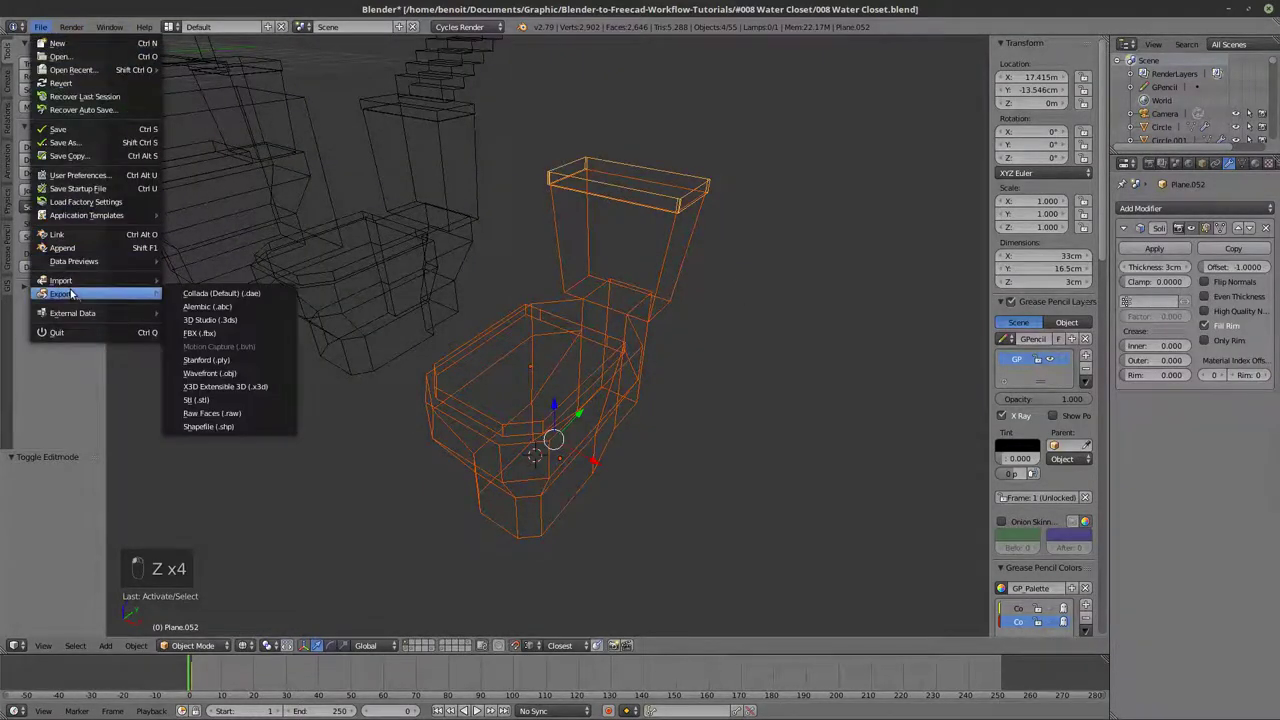
click(209, 373)
click(62, 541)
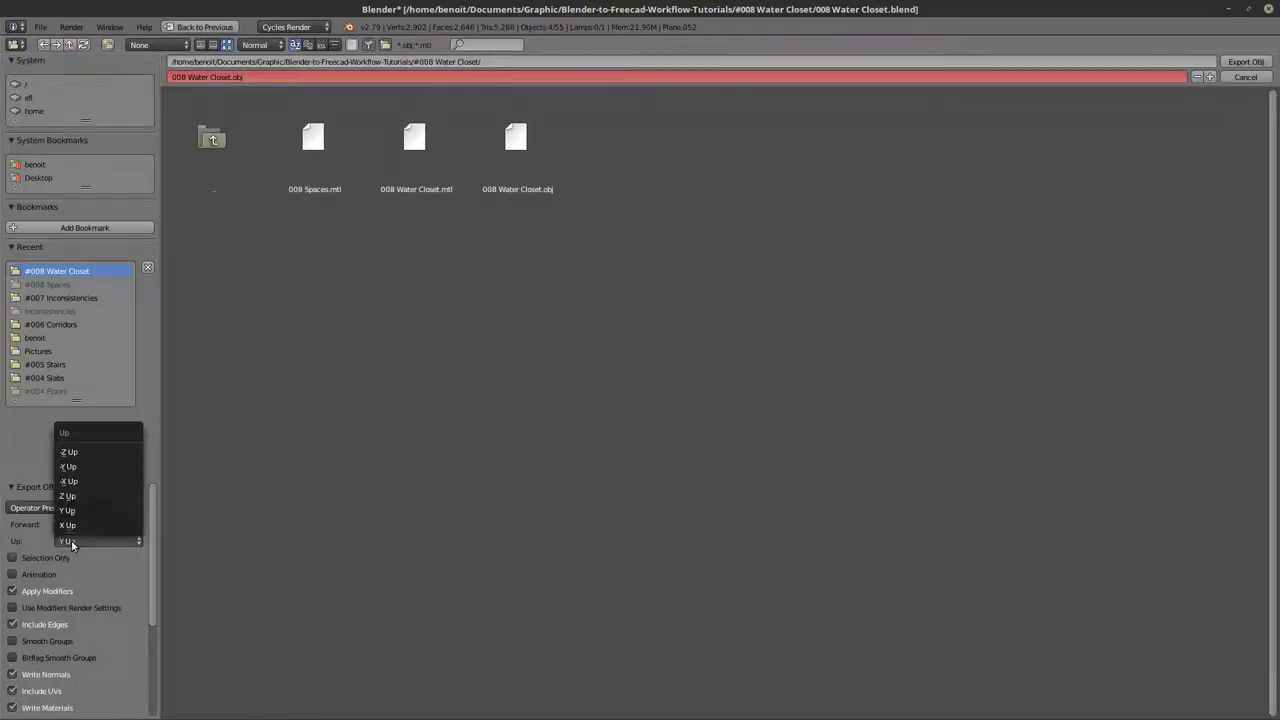
click(79, 494)
click(74, 527)
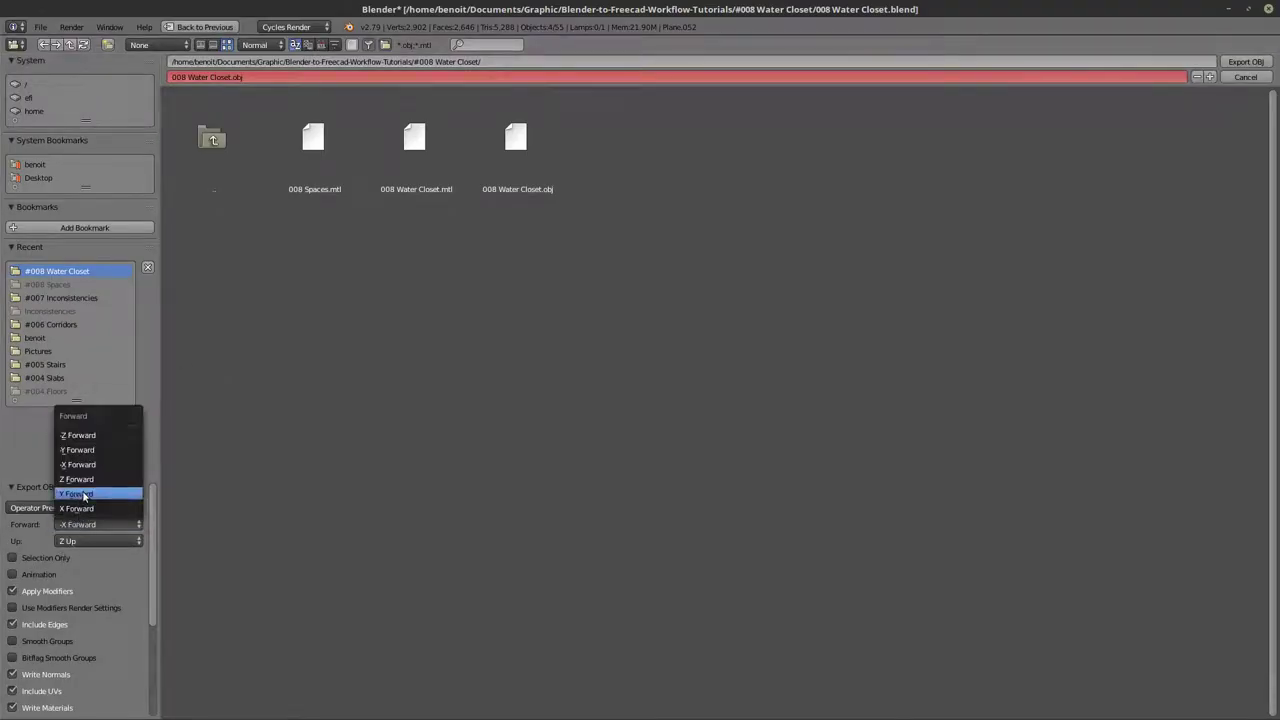
click(84, 494)
scroll(73, 591, down, 5)
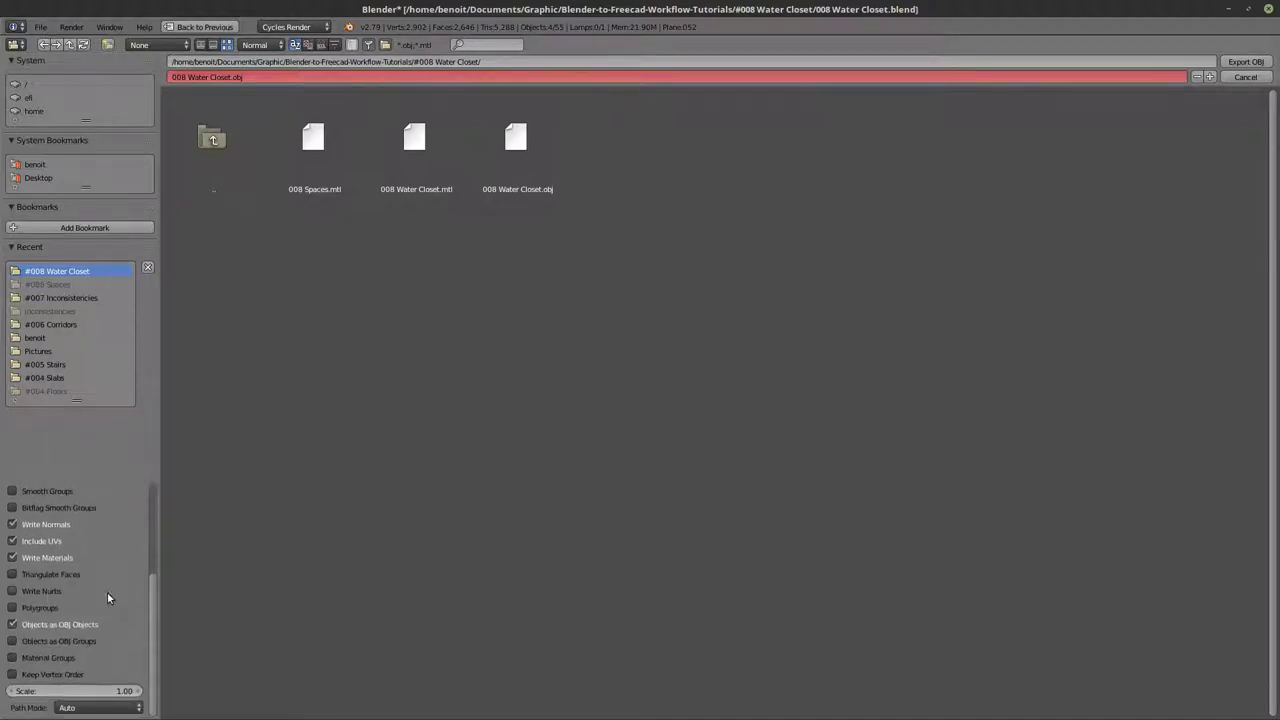
click(49, 690)
text(1000)
key(Return)
click(518, 141)
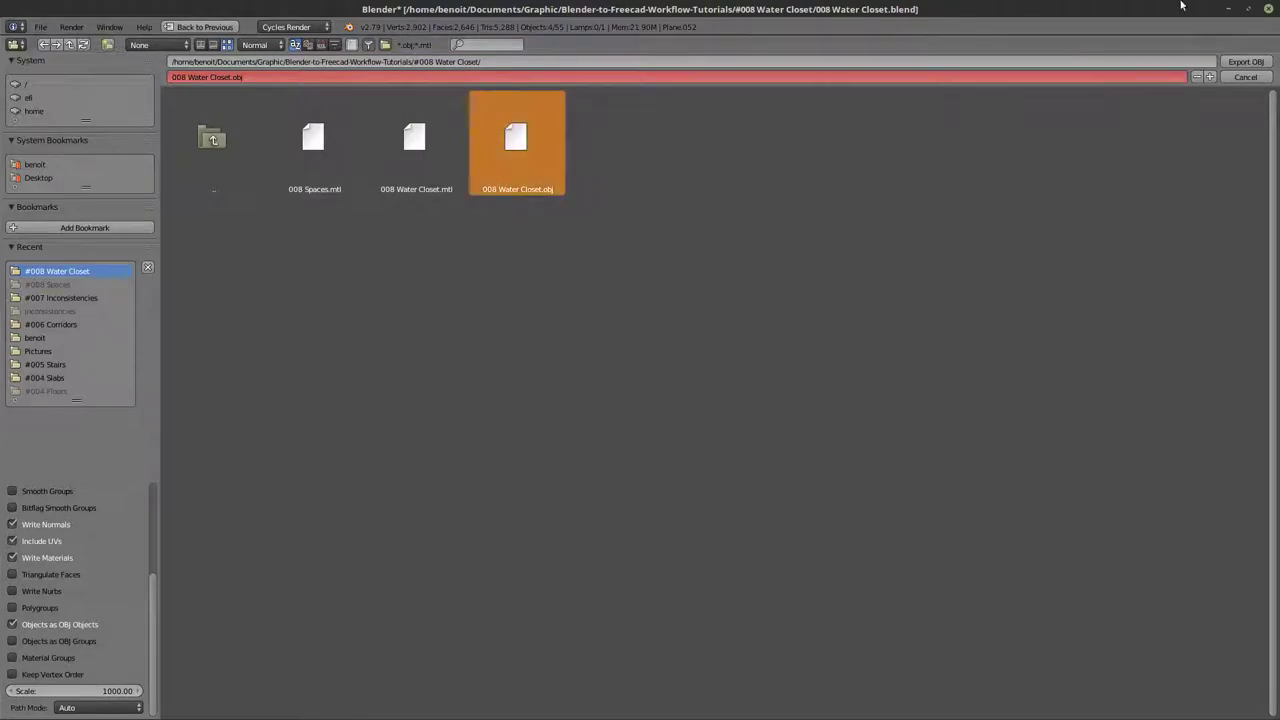
click(1245, 61)
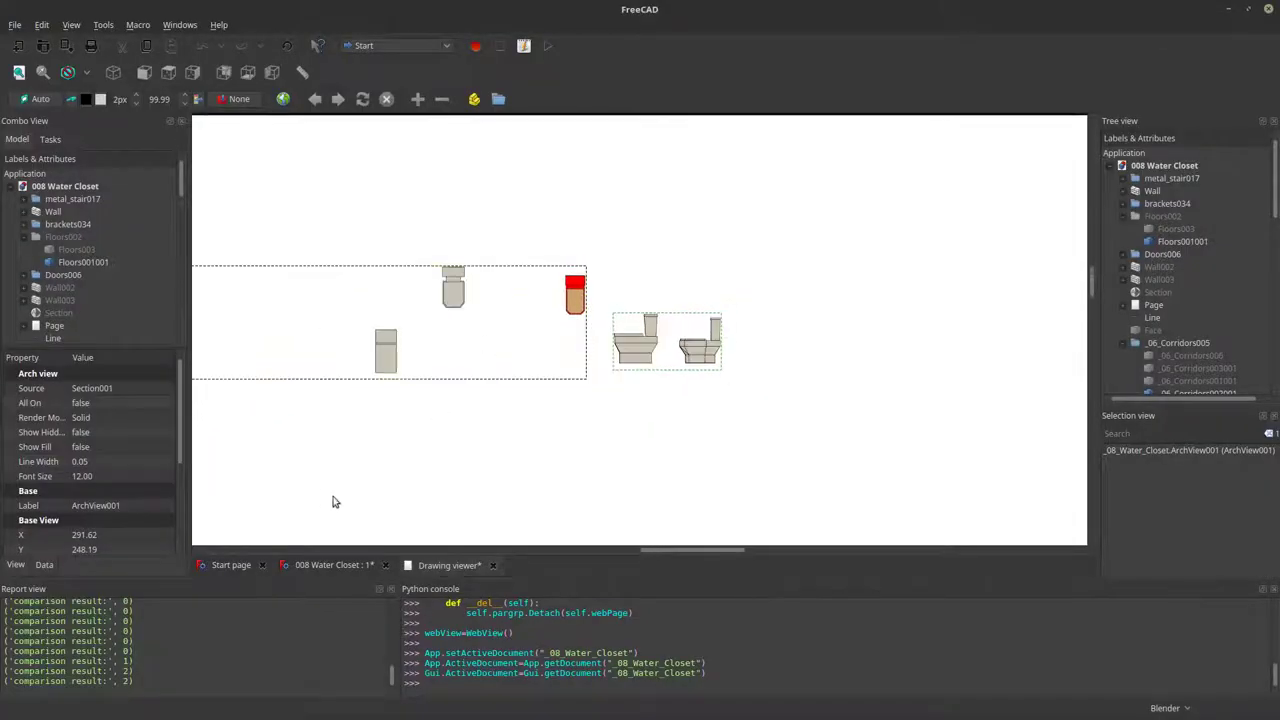
- Drop 008 Water Closet.obj into the 008 Water Closet view, import it as a Mesh, and select it
click(325, 565)
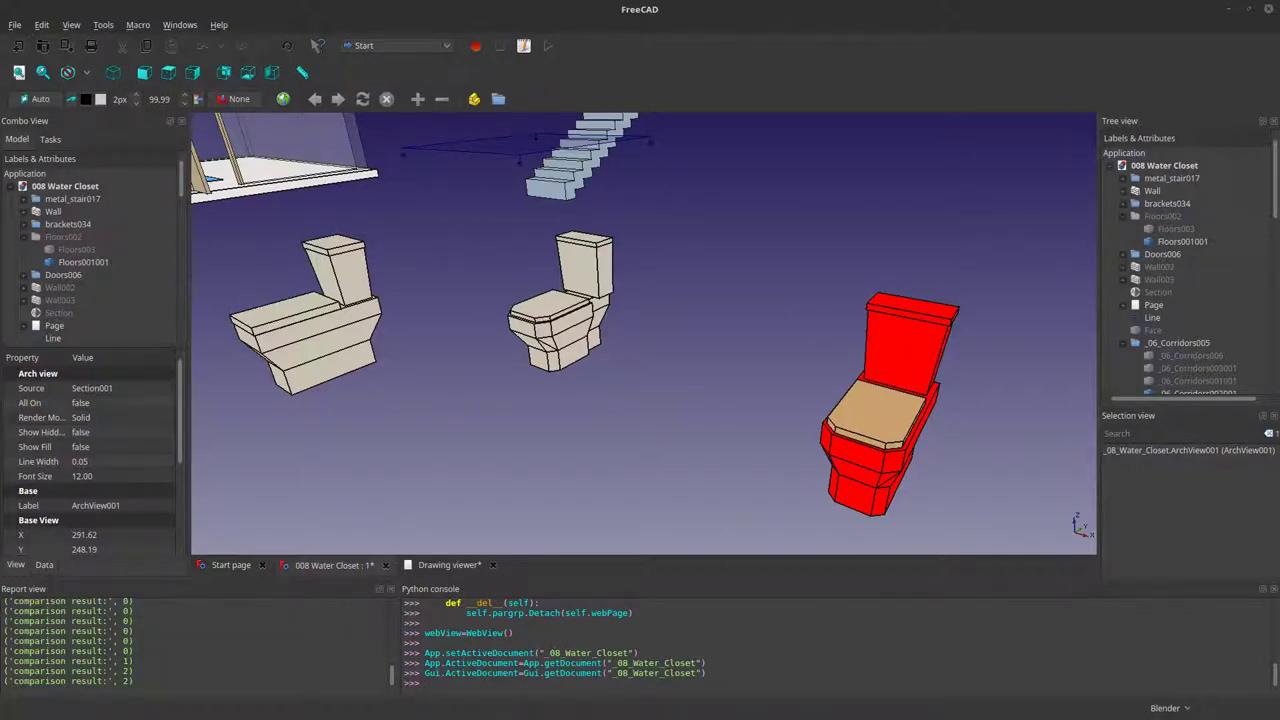
drag(209, 377, 580, 431)
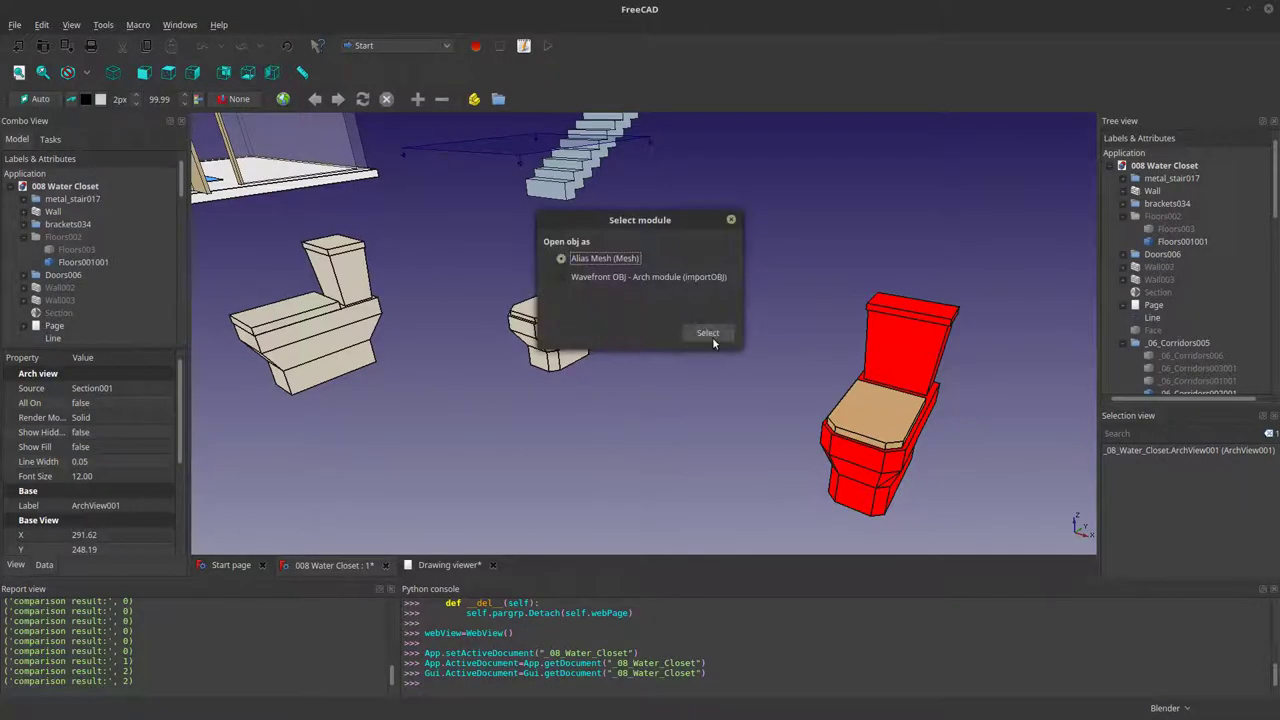
click(708, 334)
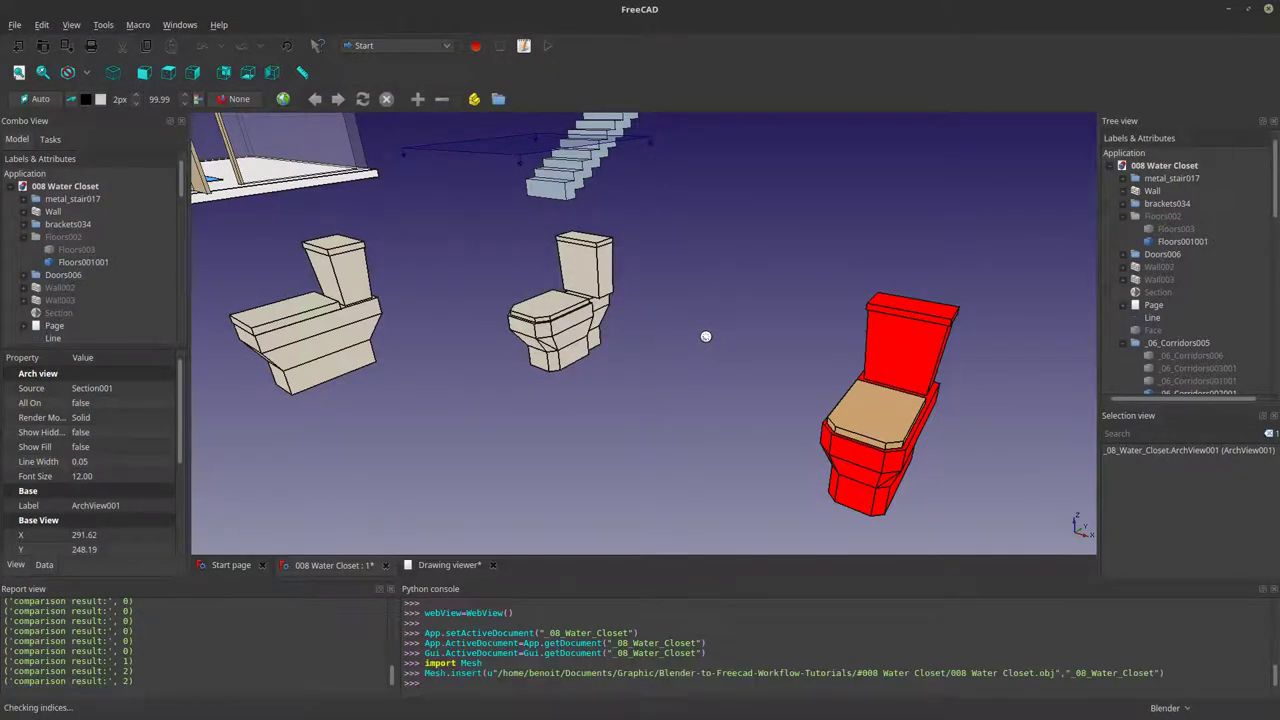
scroll(823, 409, up, 5)
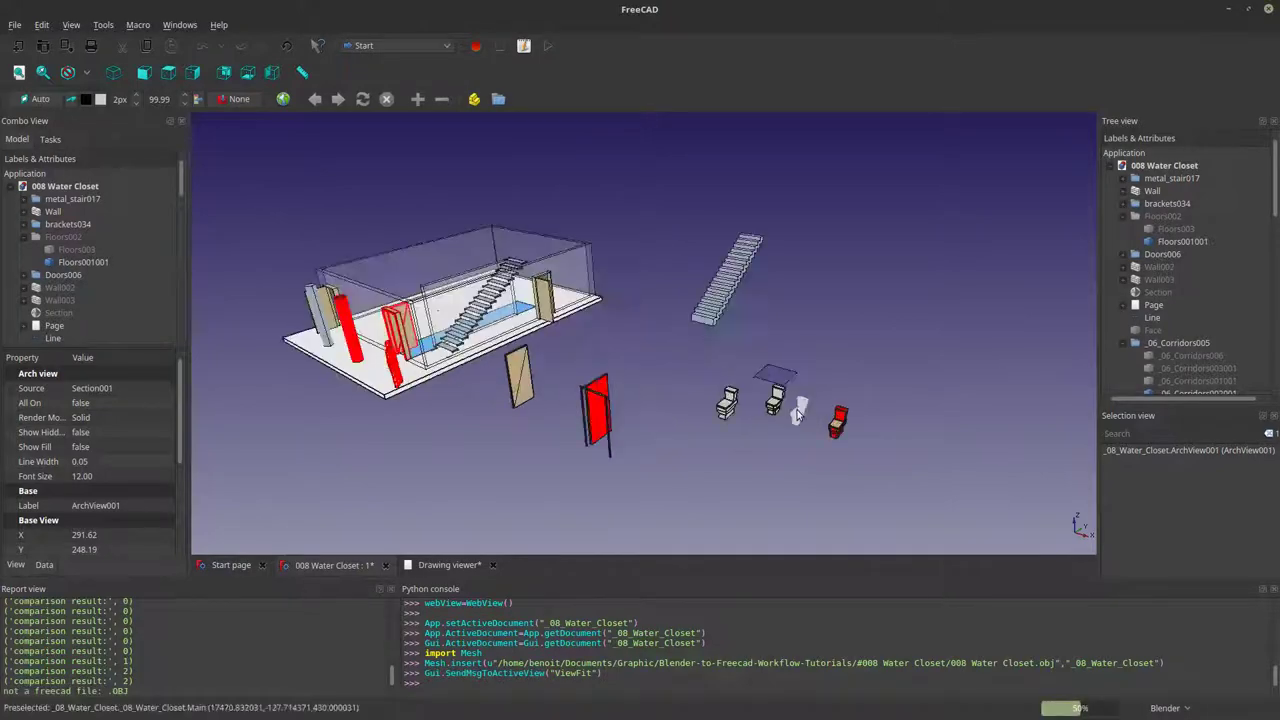
scroll(1157, 357, down, 10)
click(1163, 387)
click(1163, 387)
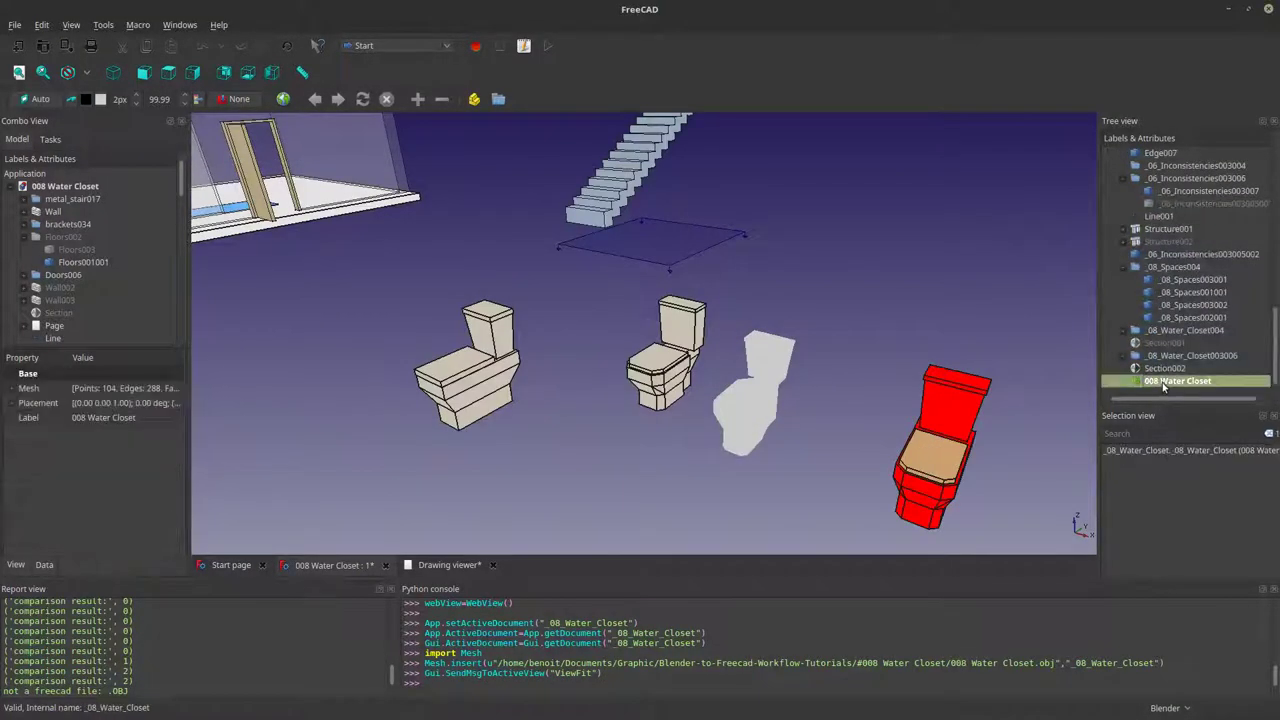
- Switch to the Arch workbench and zoom to fit the selected toilet mesh
click(398, 45)
click(188, 45)
click(392, 46)
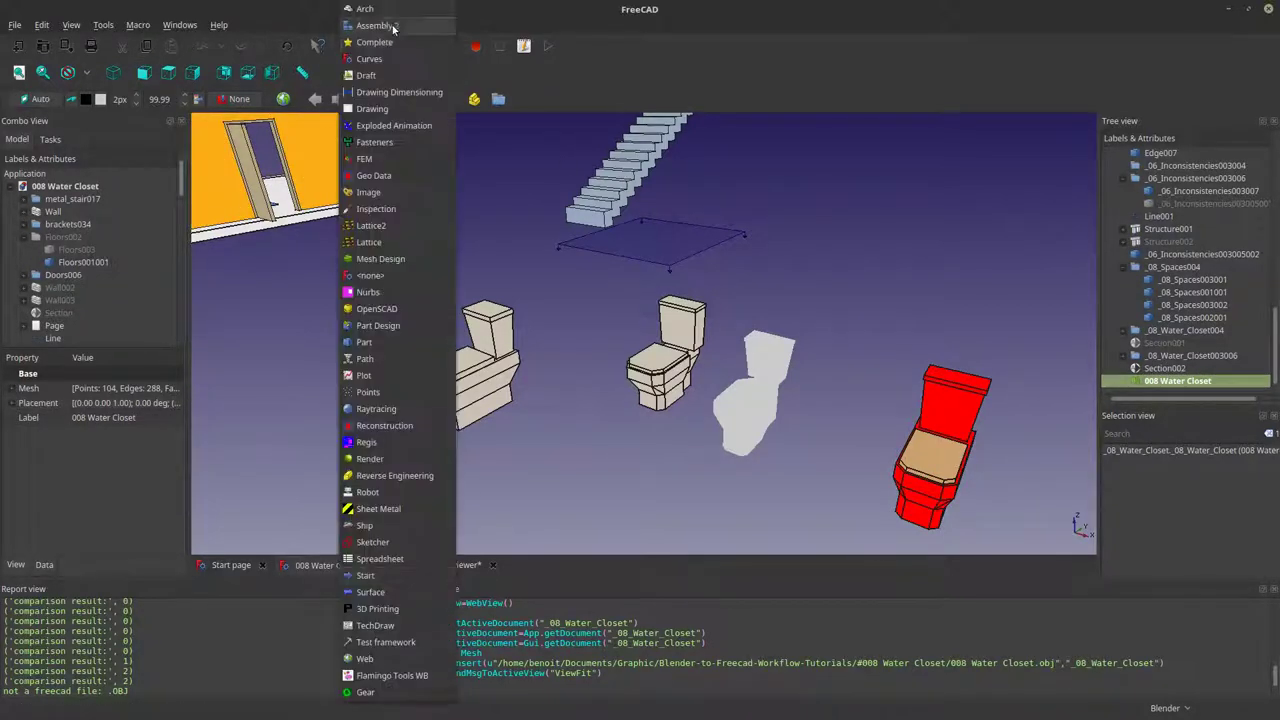
key(Escape)
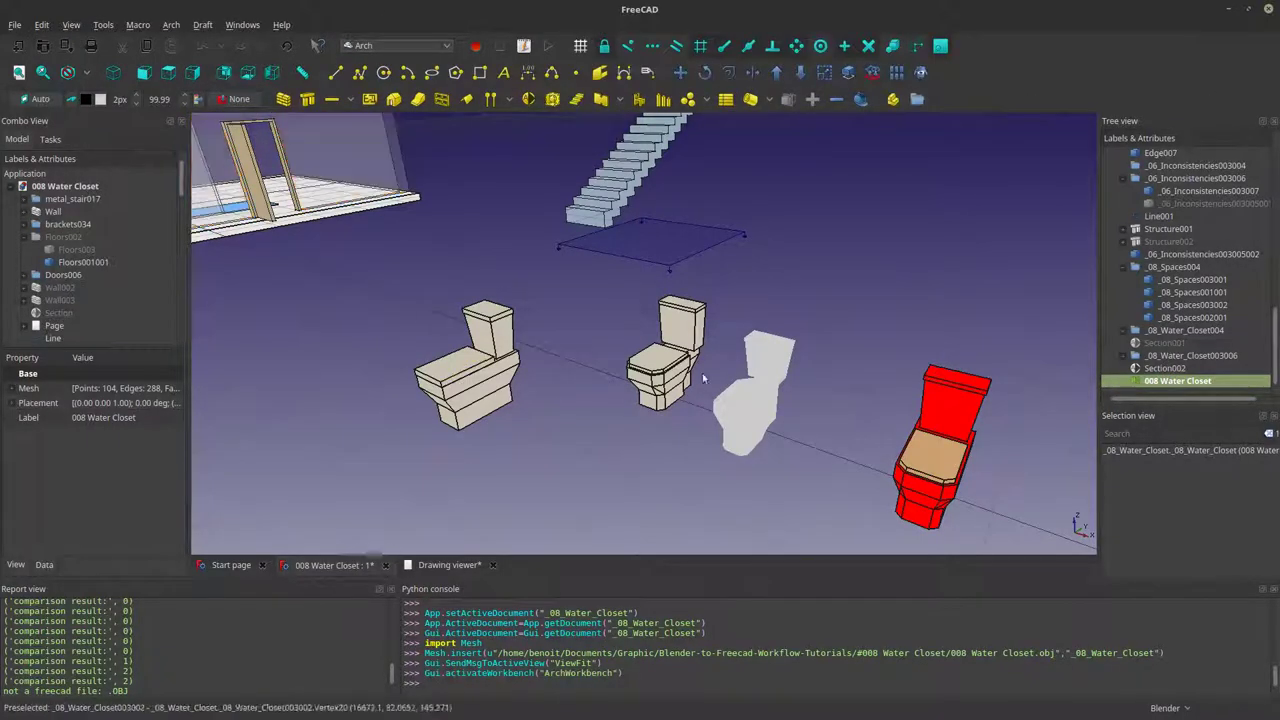
scroll(888, 438, up, 5)
scroll(808, 418, down, 5)
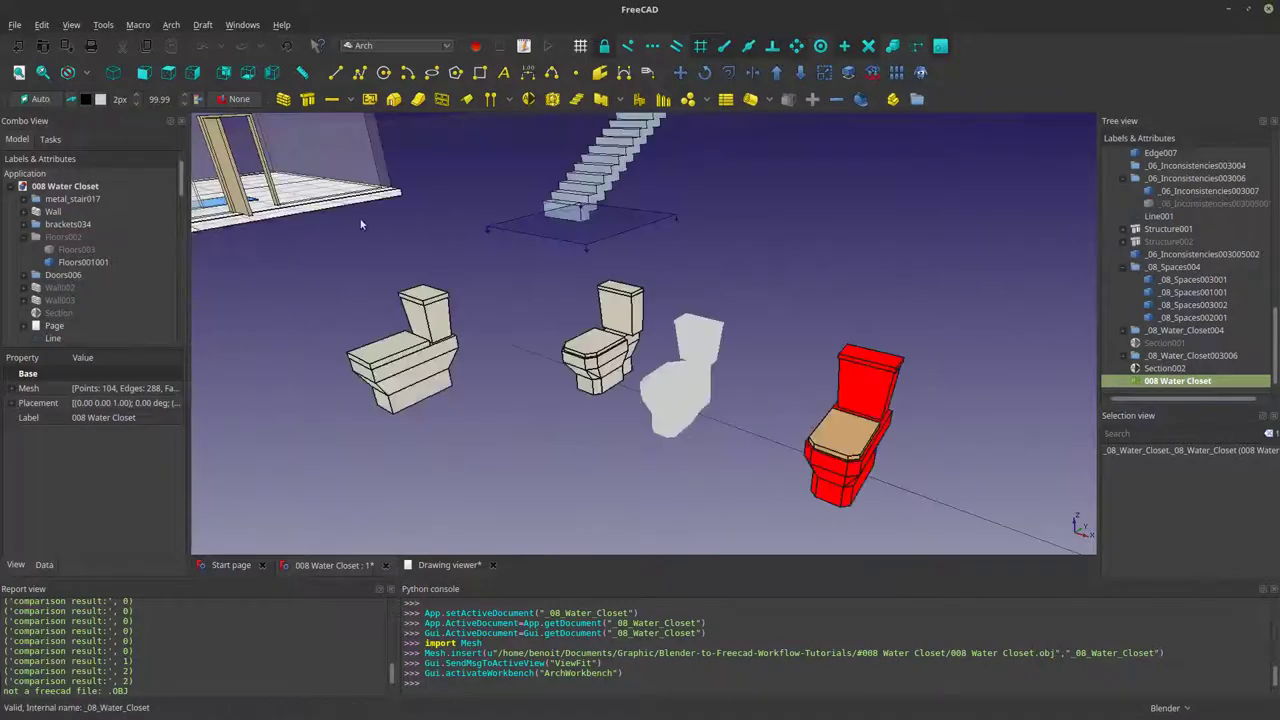
click(44, 71)
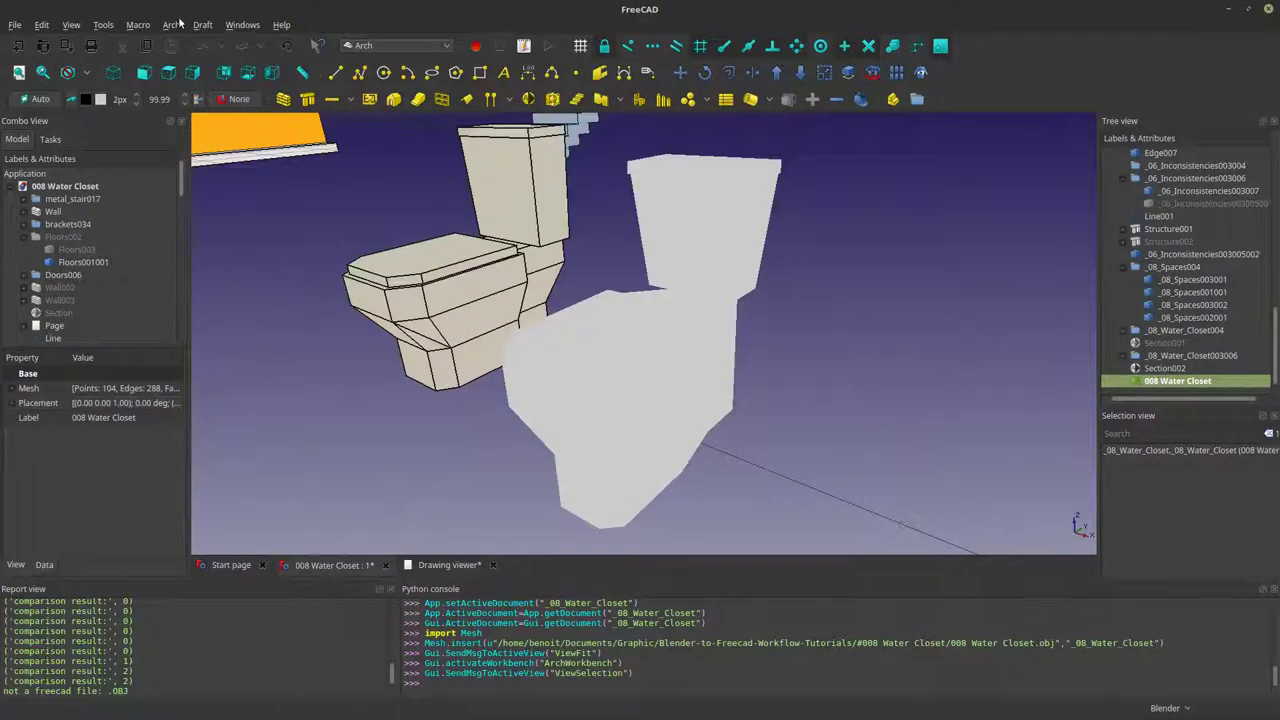
- Convert the mesh to a shape with Mesh to Shape and select its four resulting parts
click(171, 24)
mouse_move(195, 40)
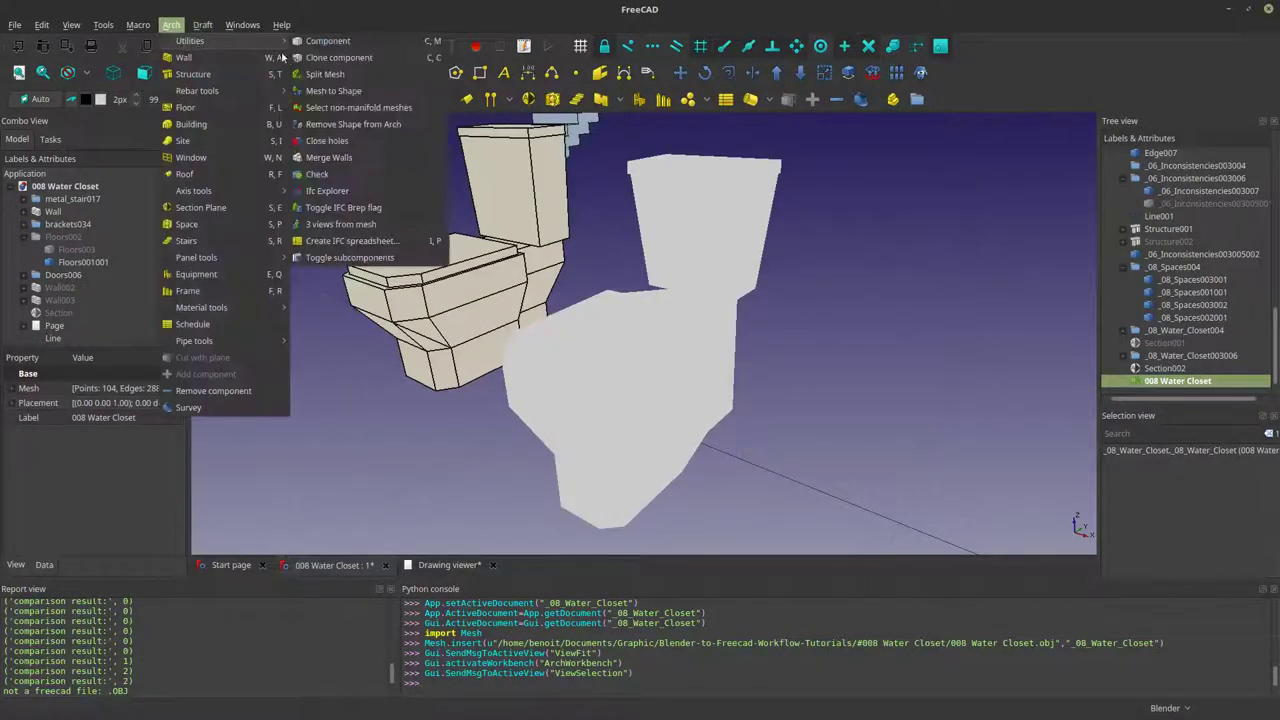
click(307, 90)
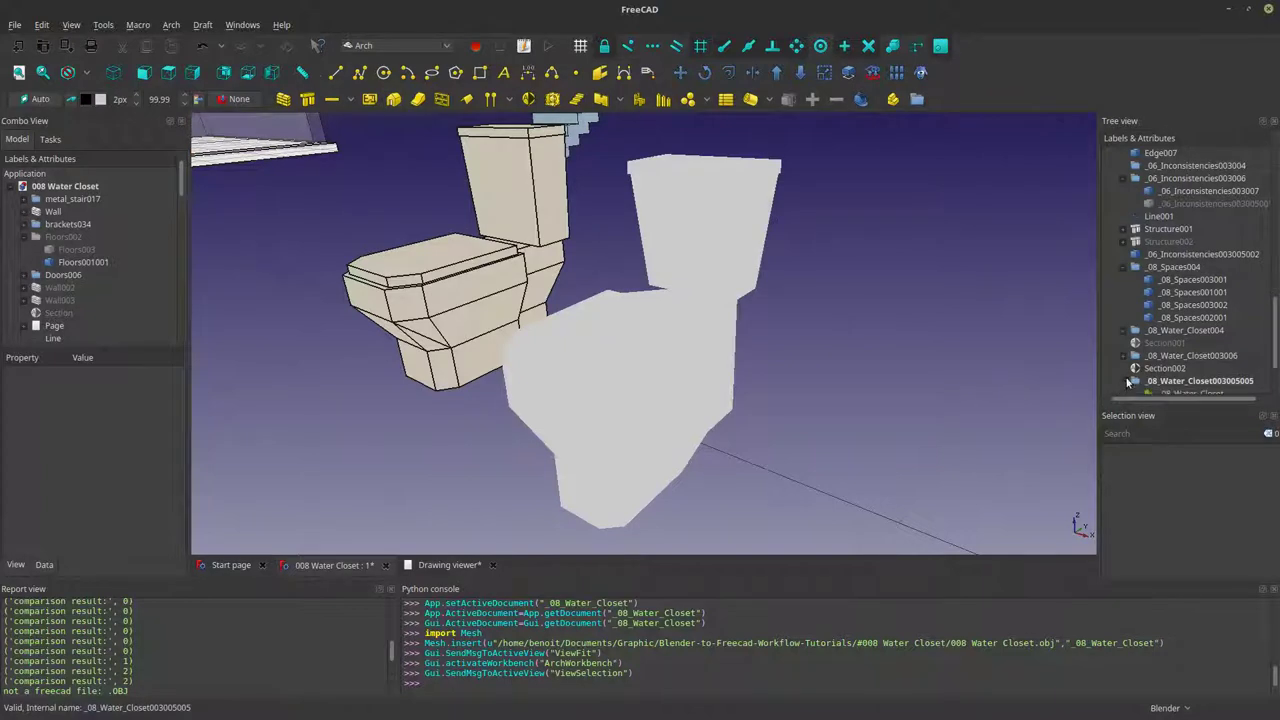
click(1122, 382)
drag(1171, 389, 1175, 344)
click(170, 26)
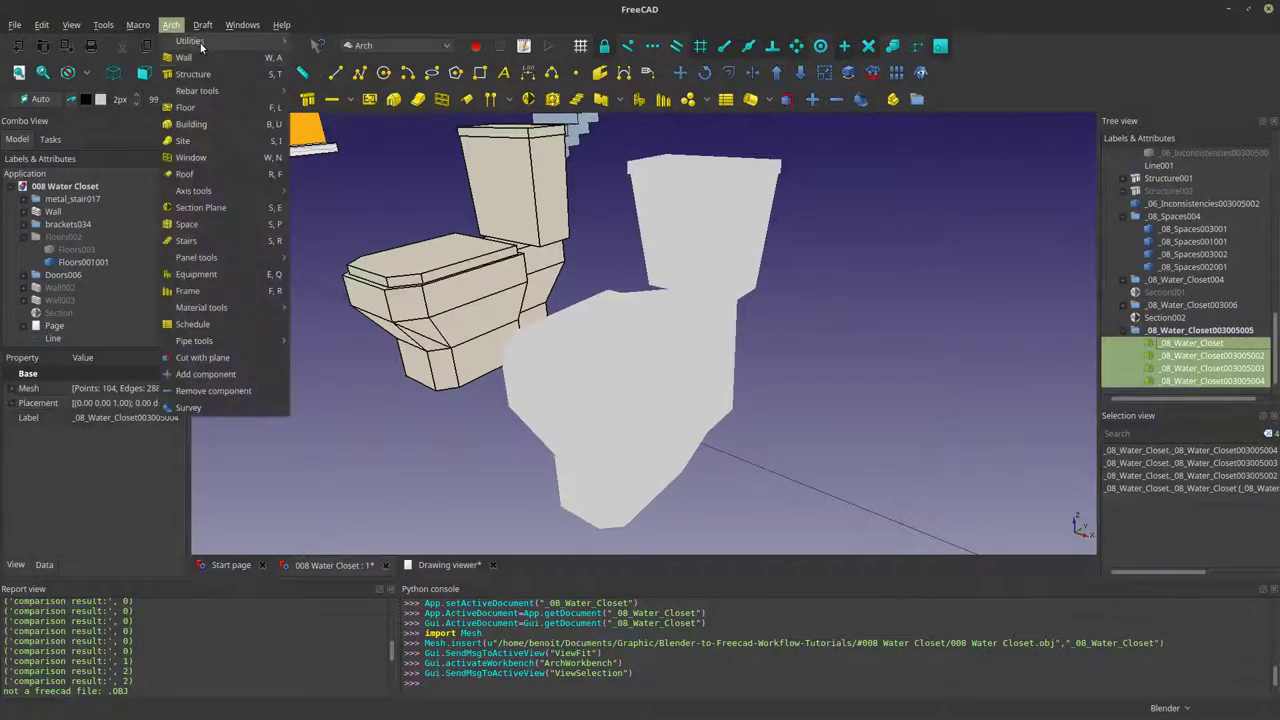
key(Escape)
key(Escape)
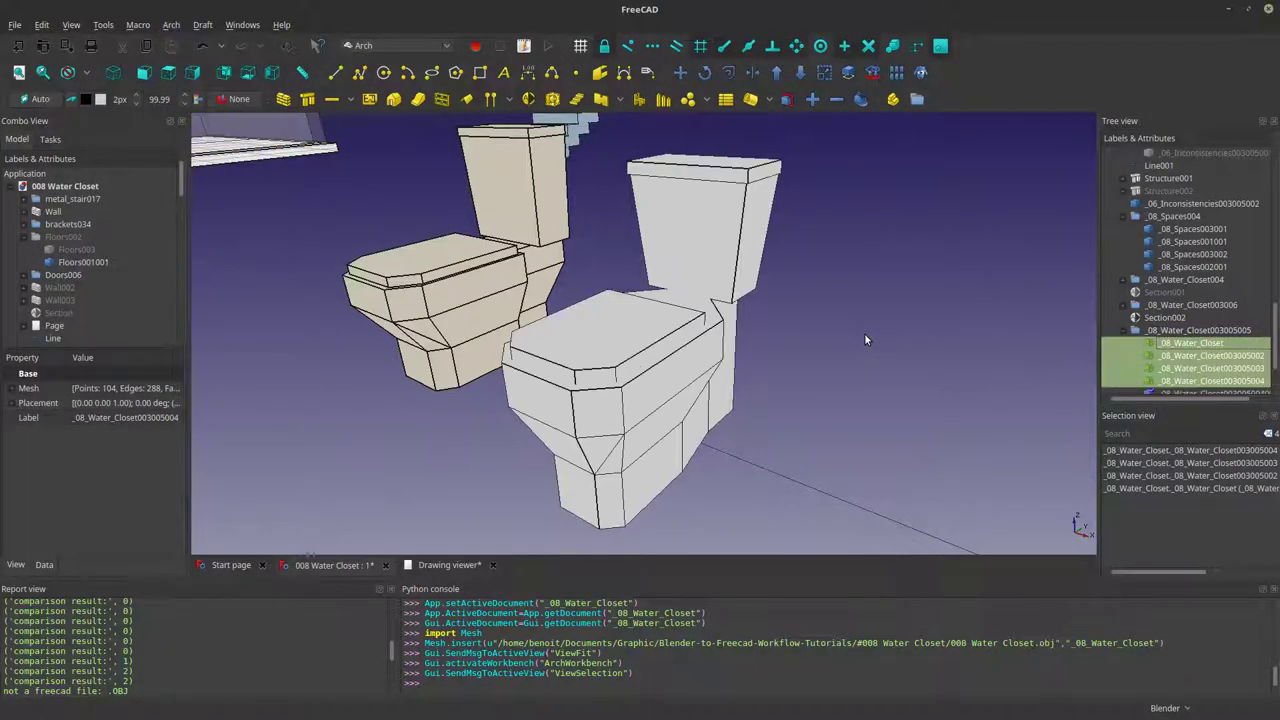
key(space)
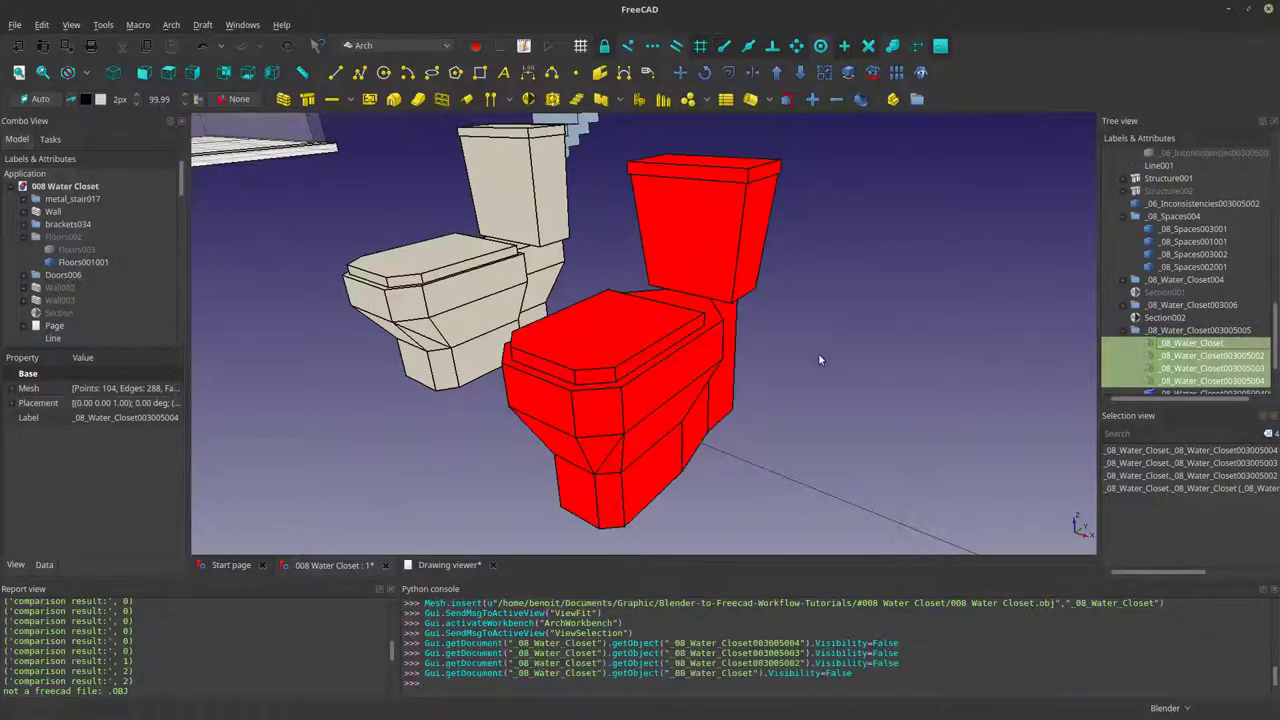
middle_drag(820, 358, 950, 320)
- Delete the four hidden toilet parts and select the four remaining parts
scroll(1188, 343, down, 1)
right_click(1188, 343)
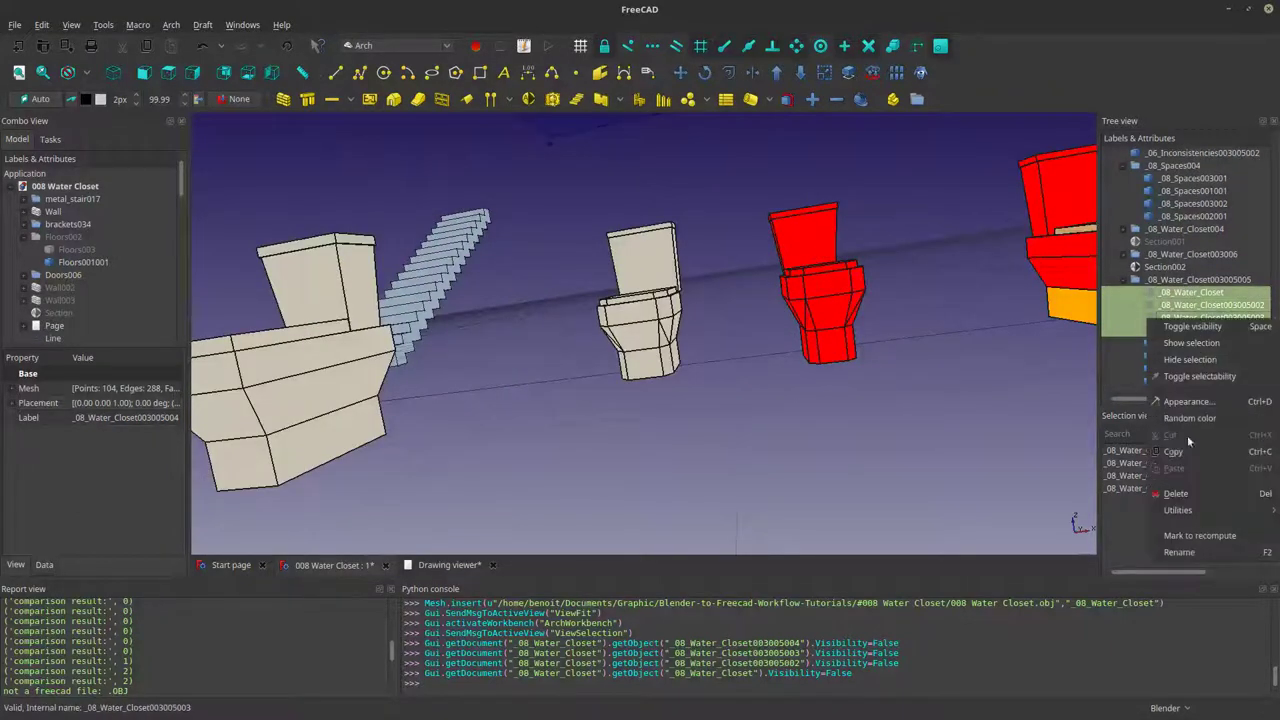
click(1175, 491)
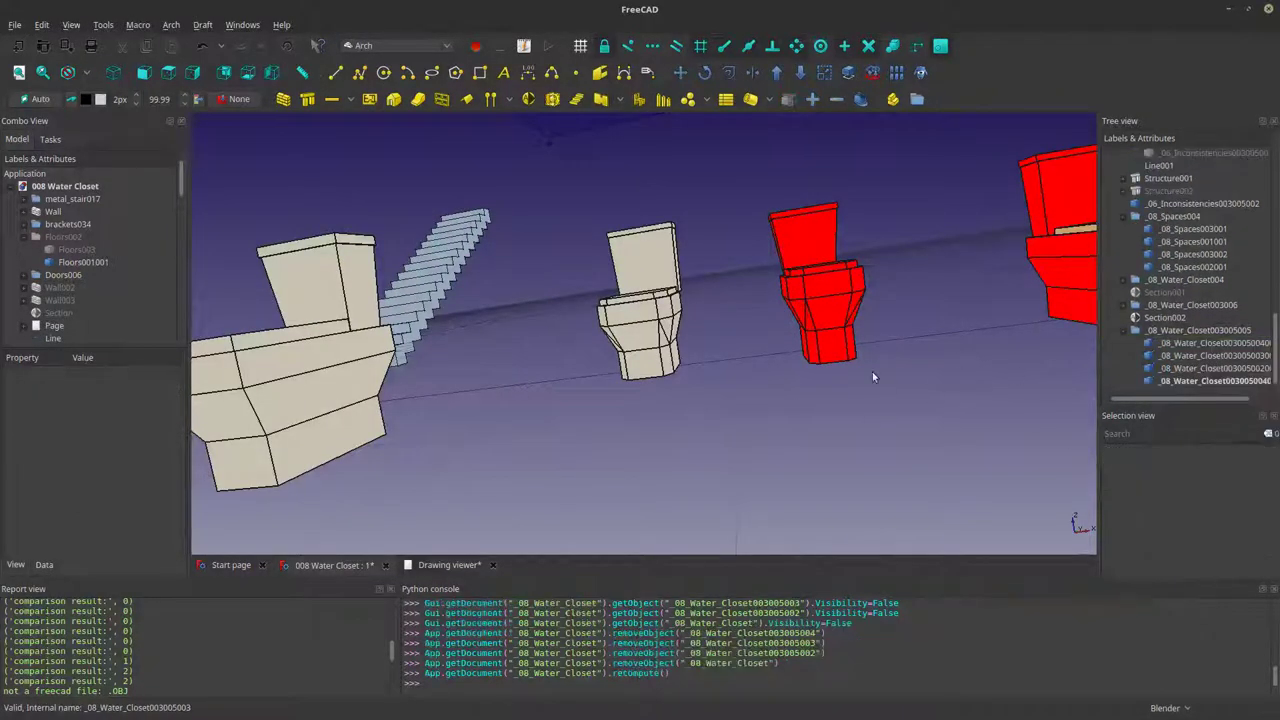
click(1192, 305)
click(1212, 343)
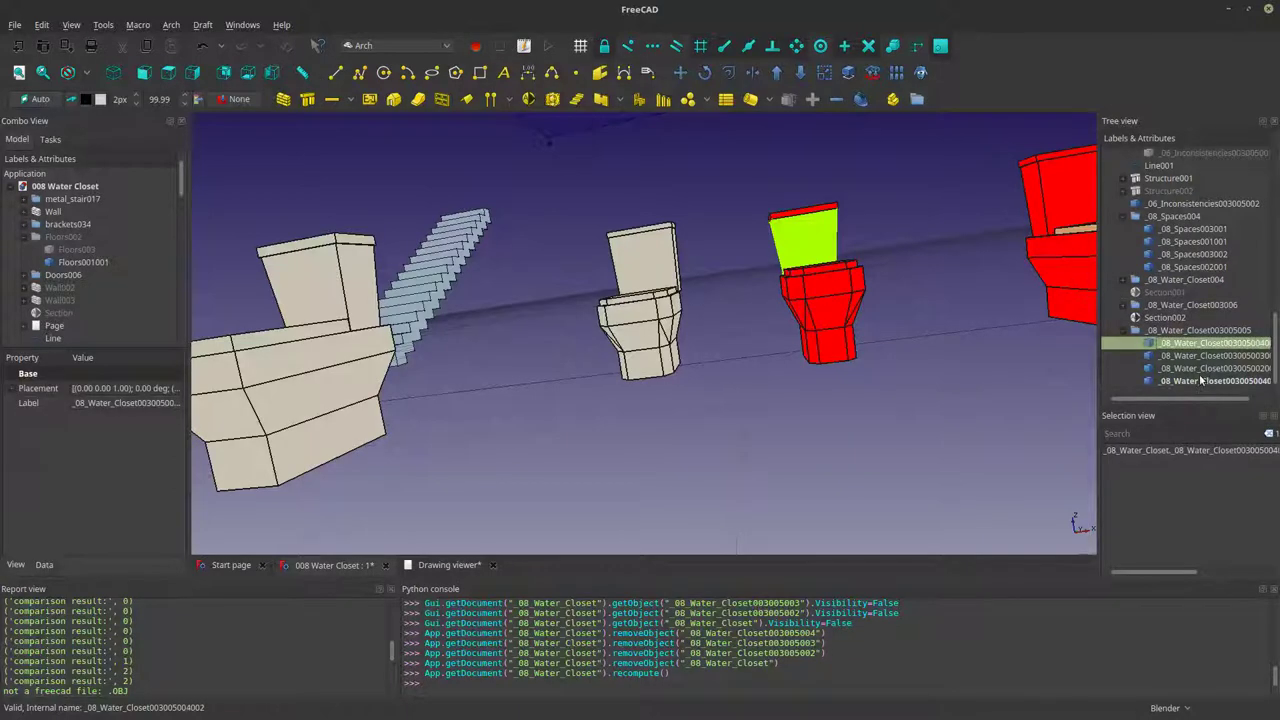
ctrl+click(1202, 381)
ctrl+click(1165, 368)
ctrl+click(1167, 356)
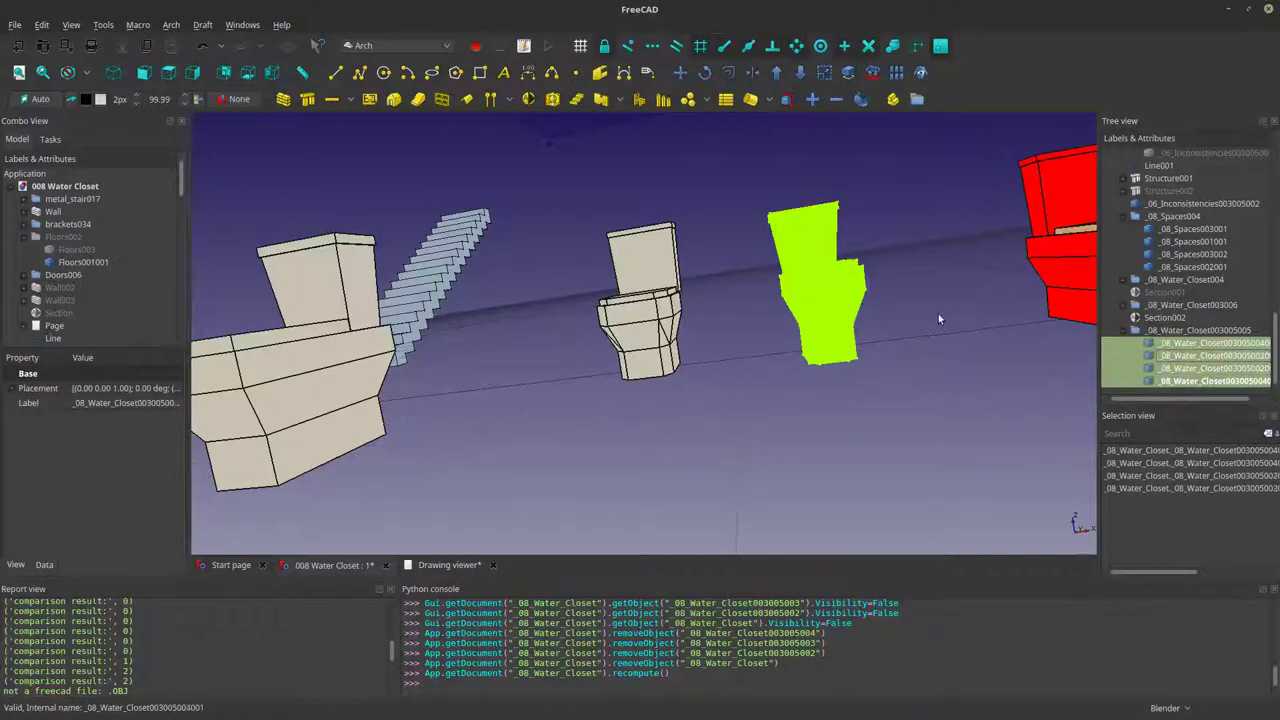
middle_drag(937, 311, 772, 377)
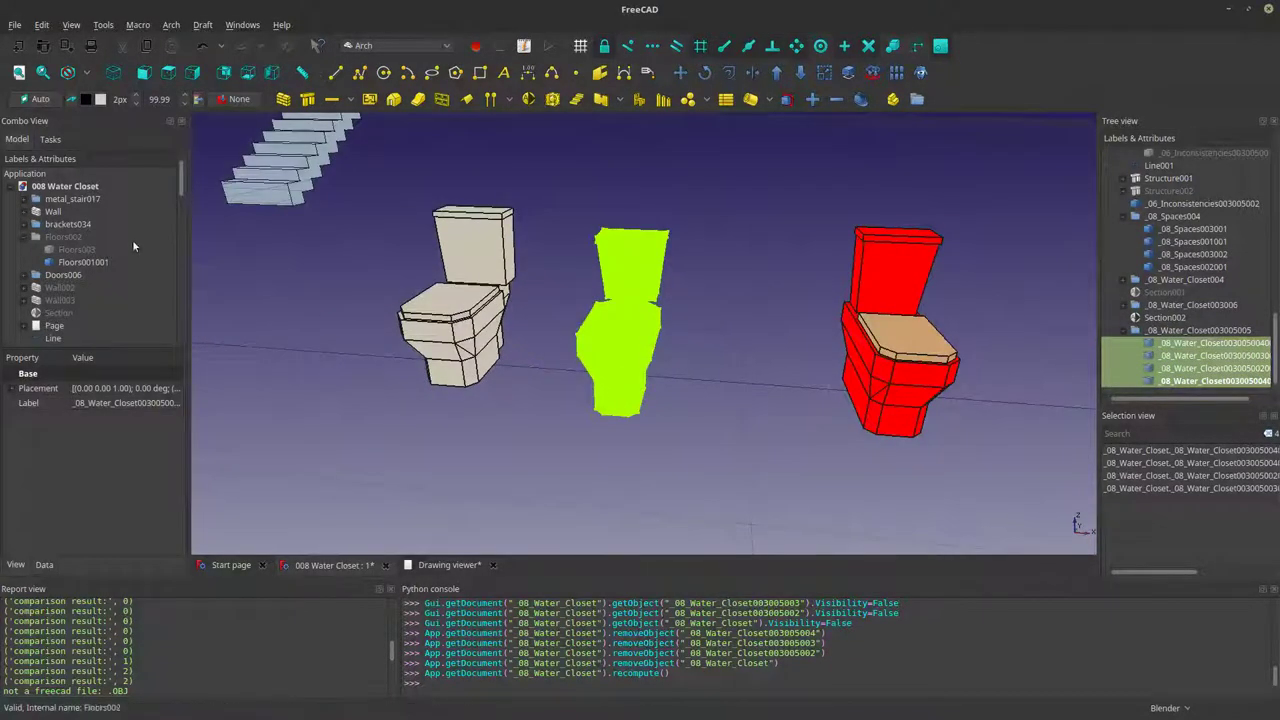
- Set the selected parts' Shape Color to light grey (181, 181, 181)
click(15, 564)
click(125, 501)
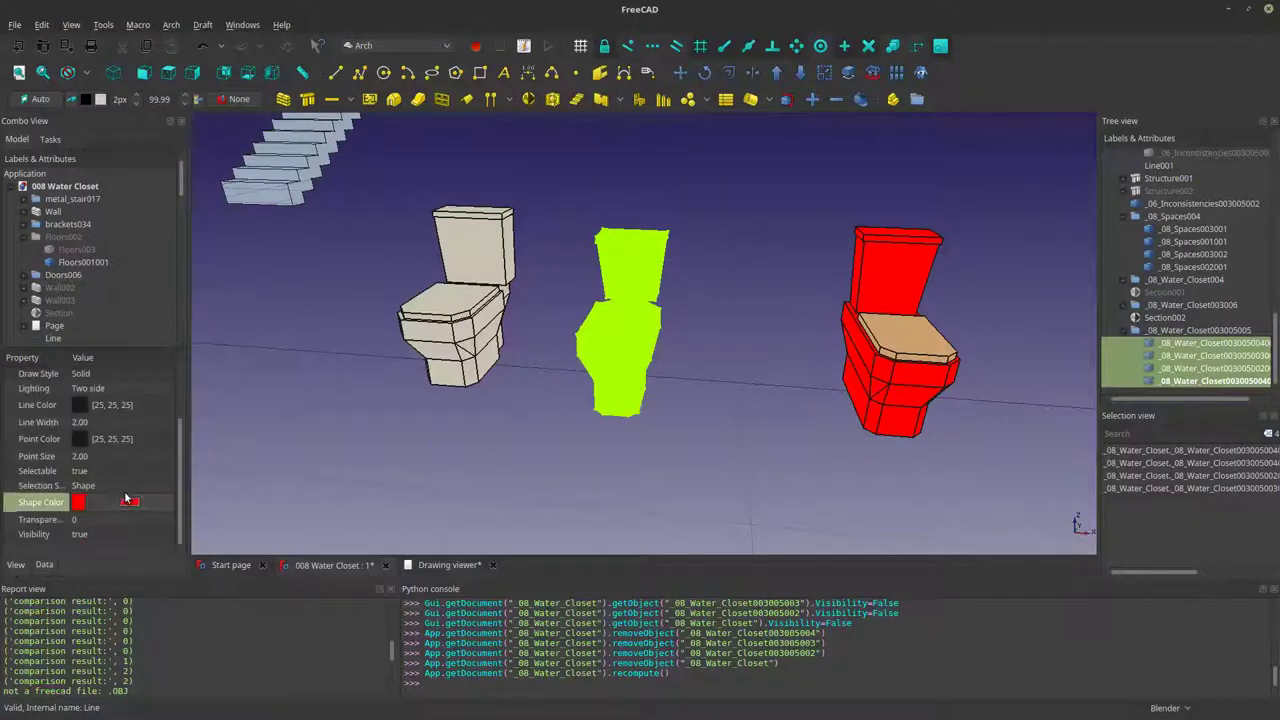
click(129, 503)
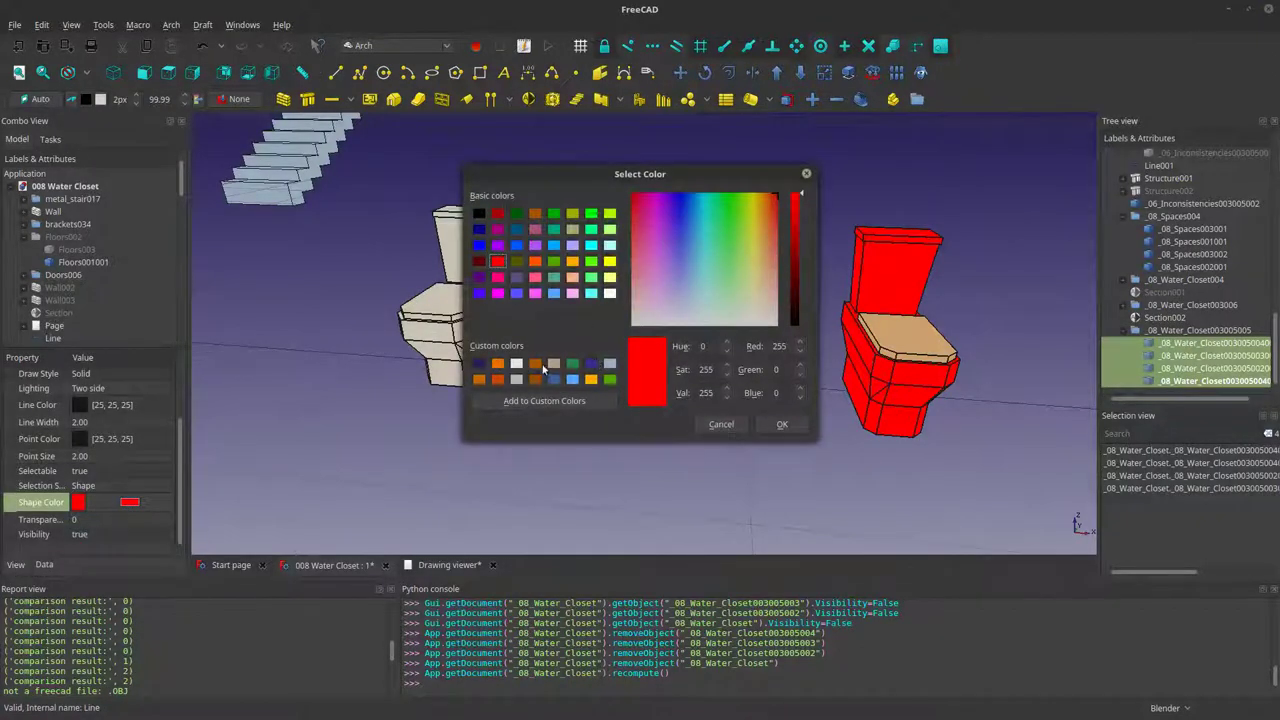
click(517, 378)
click(782, 423)
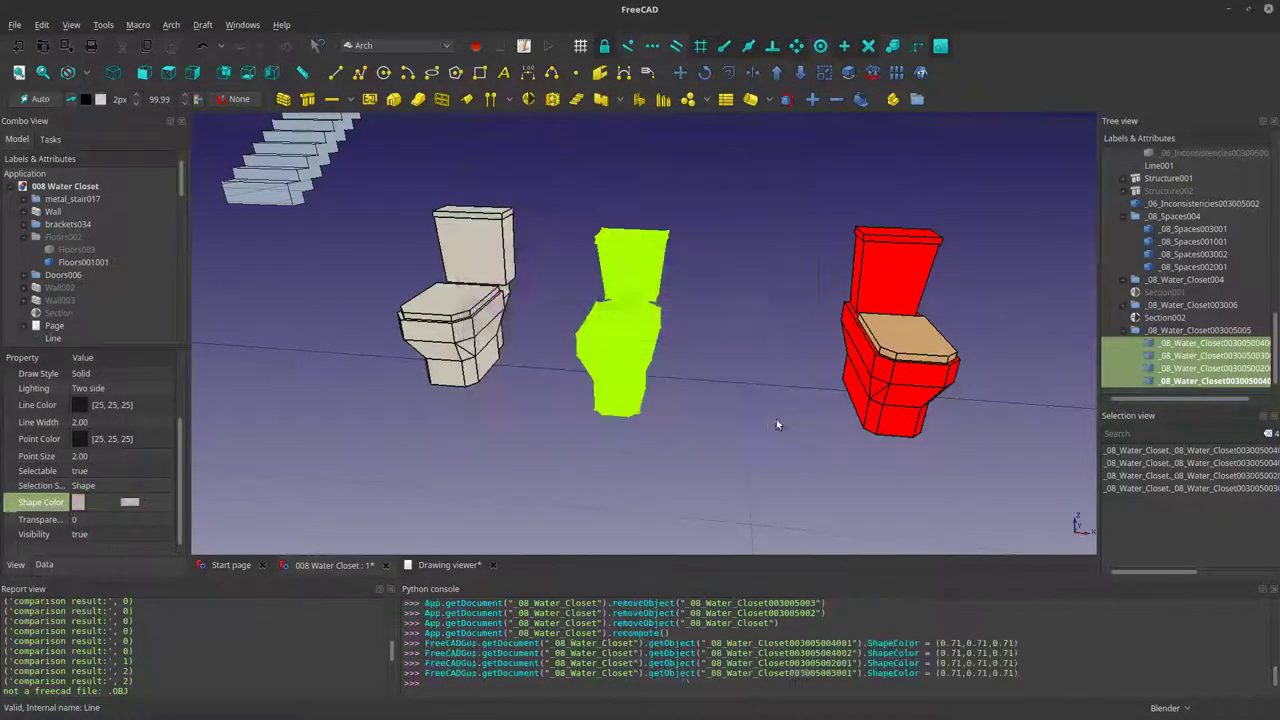
click(769, 372)
middle_drag(797, 323, 706, 364)
- Add the converted toilet shape to Section002 using Arch Add
scroll(928, 366, up, 2)
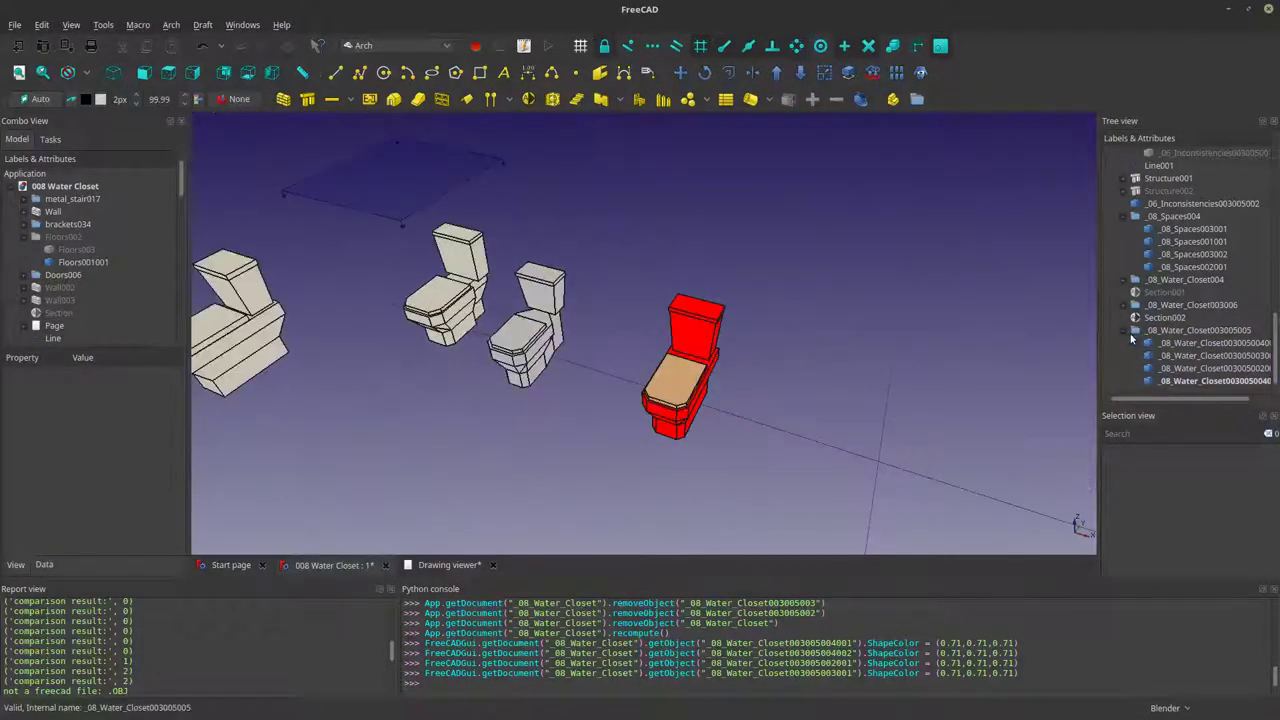
click(1134, 331)
click(1153, 369)
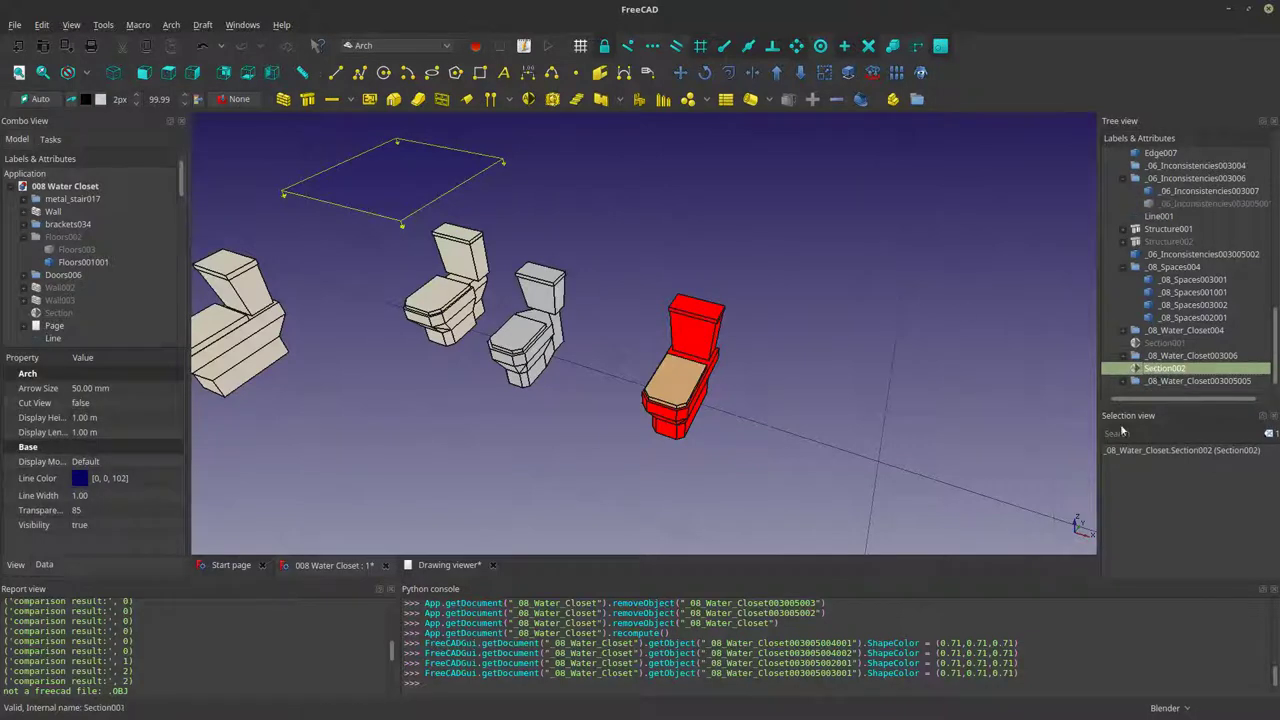
ctrl+click(1174, 381)
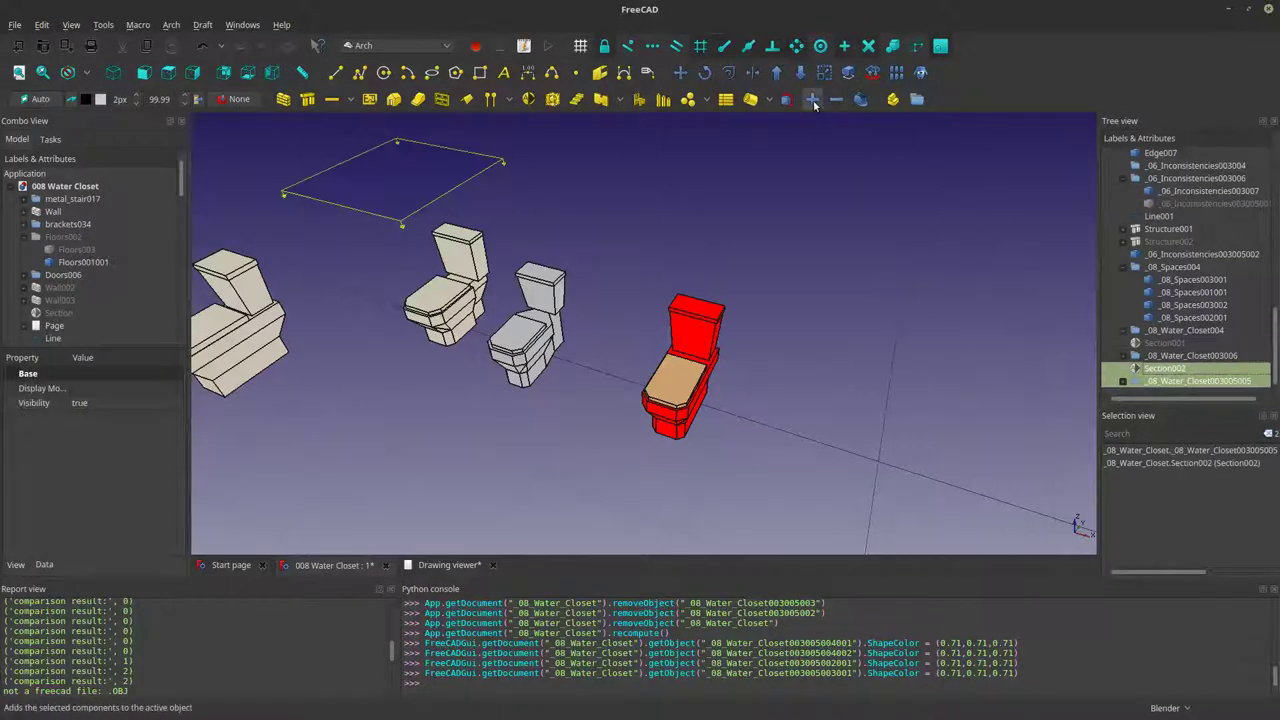
click(447, 568)
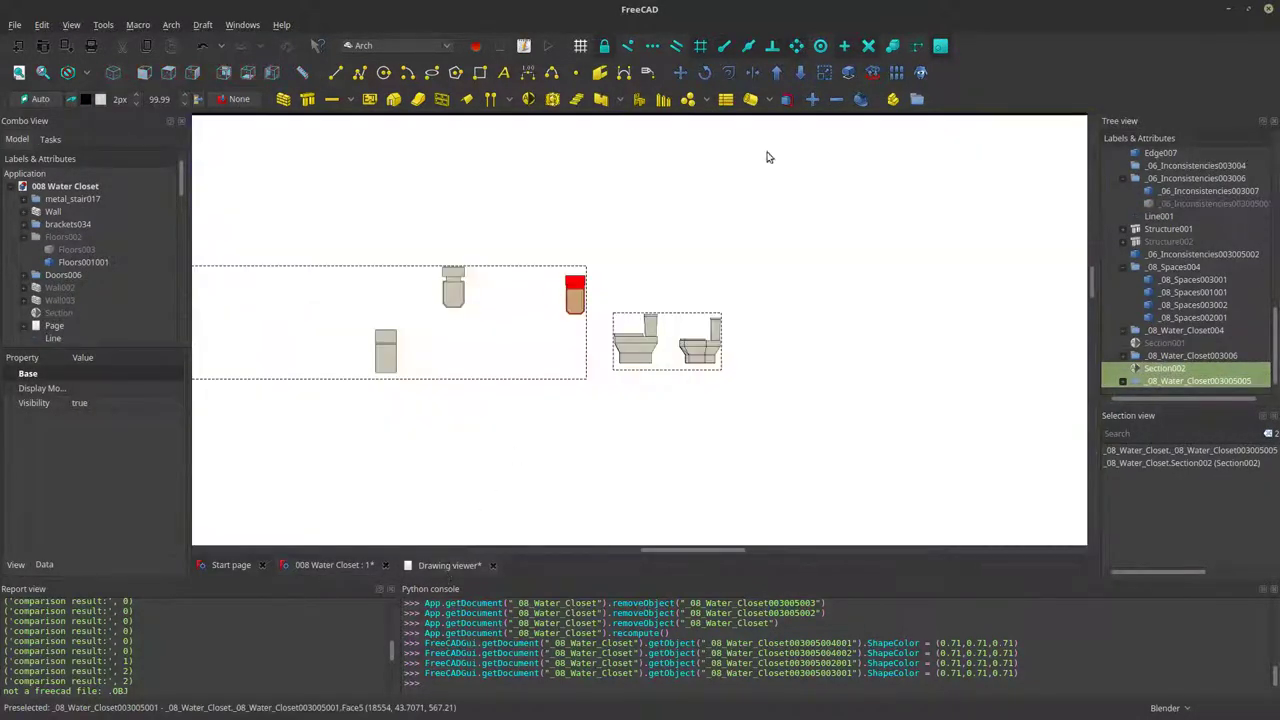
click(810, 101)
- Reposition the toilet plan group on the drawing page, up and right, then slightly left
scroll(505, 325, up, 2)
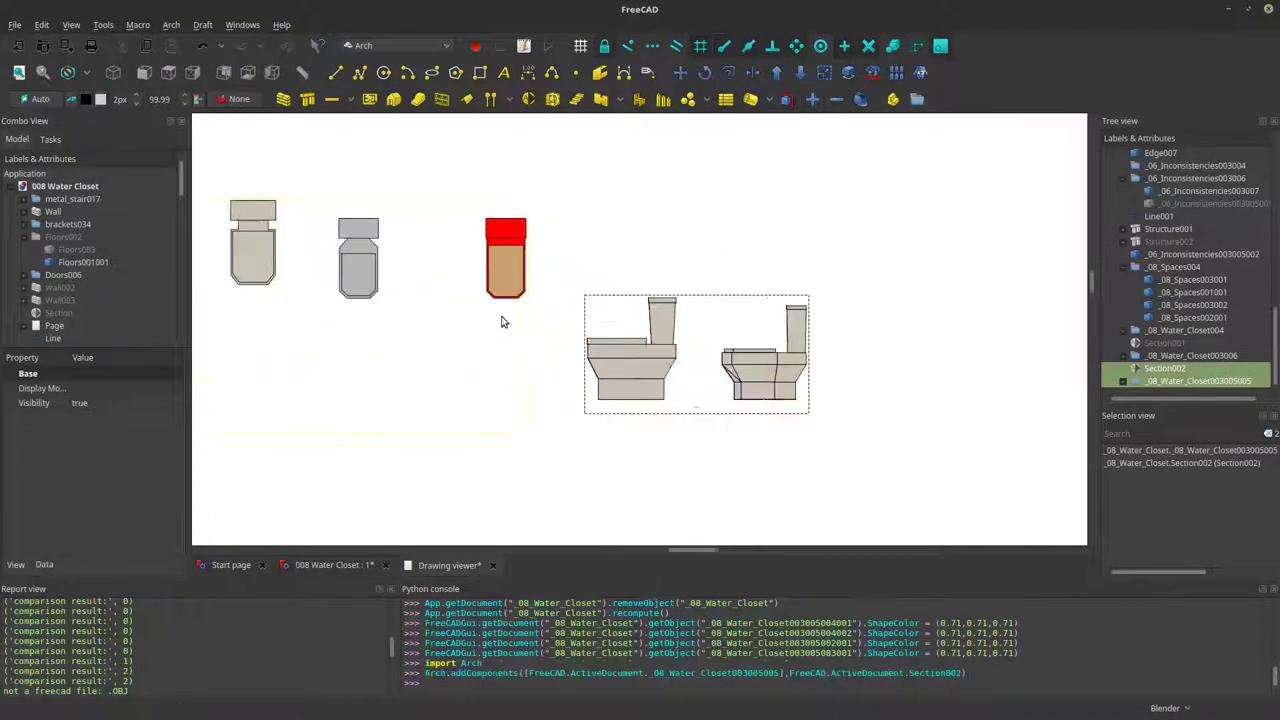
scroll(450, 420, up, 2)
scroll(606, 323, up, 5)
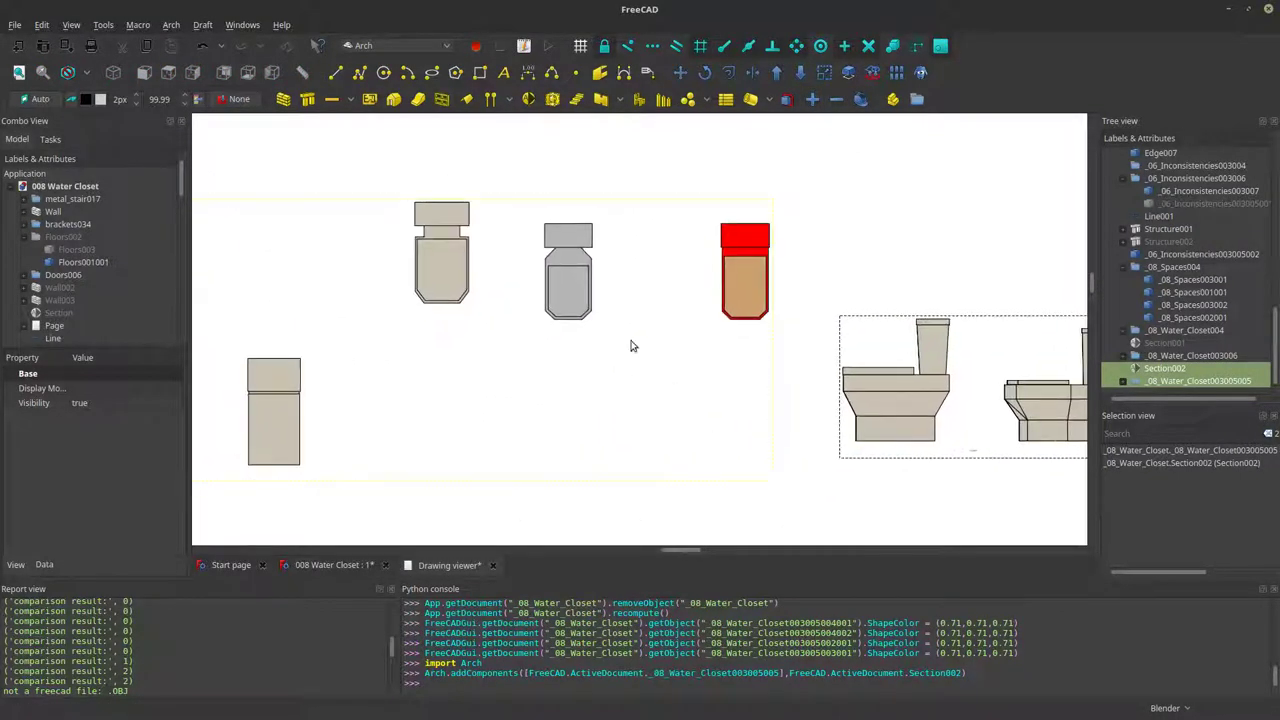
mouse_move(528, 312)
mouse_down()
mouse_move(518, 360)
mouse_move(535, 377)
mouse_up()
scroll(522, 313, down, 2)
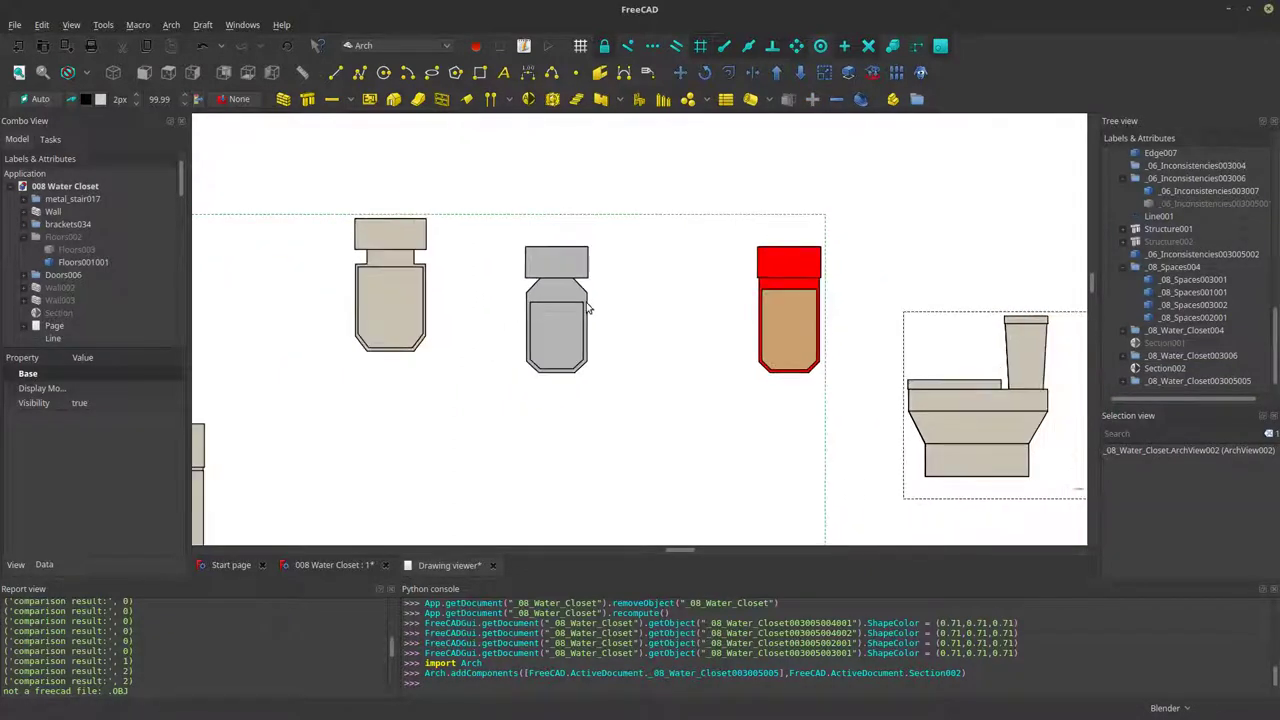
scroll(578, 287, down, 1)
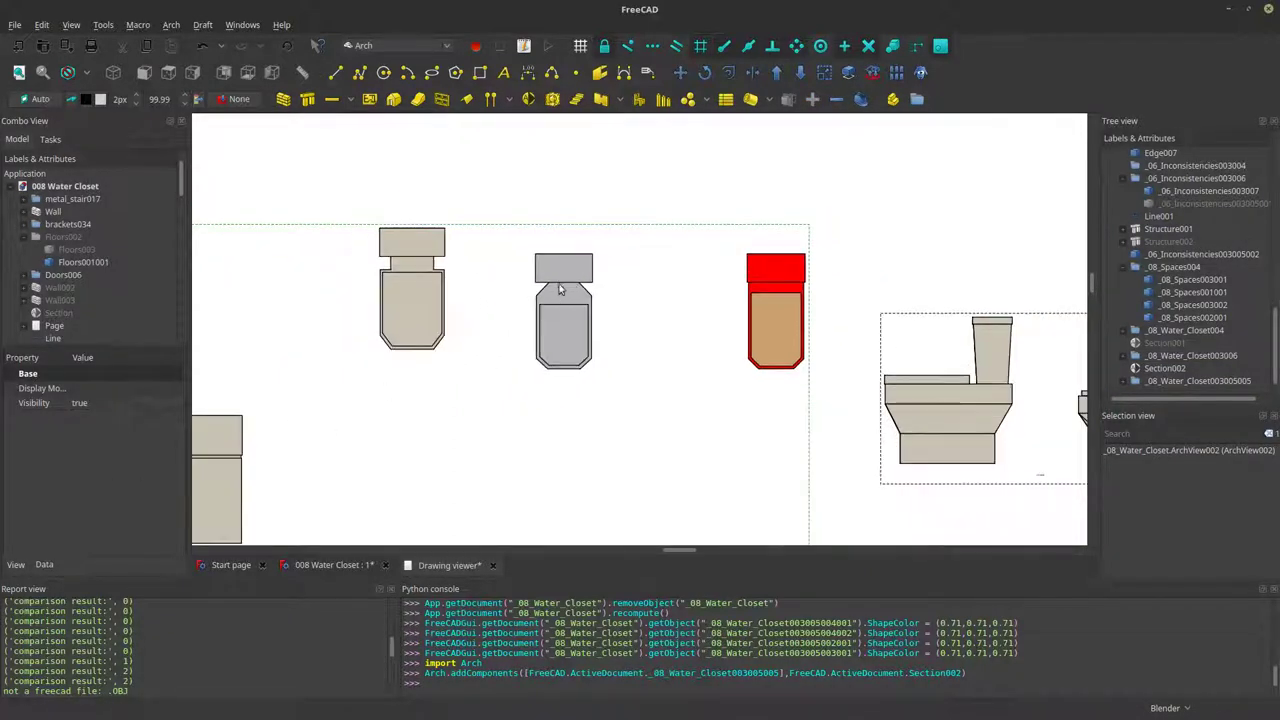
scroll(563, 287, down, 3)
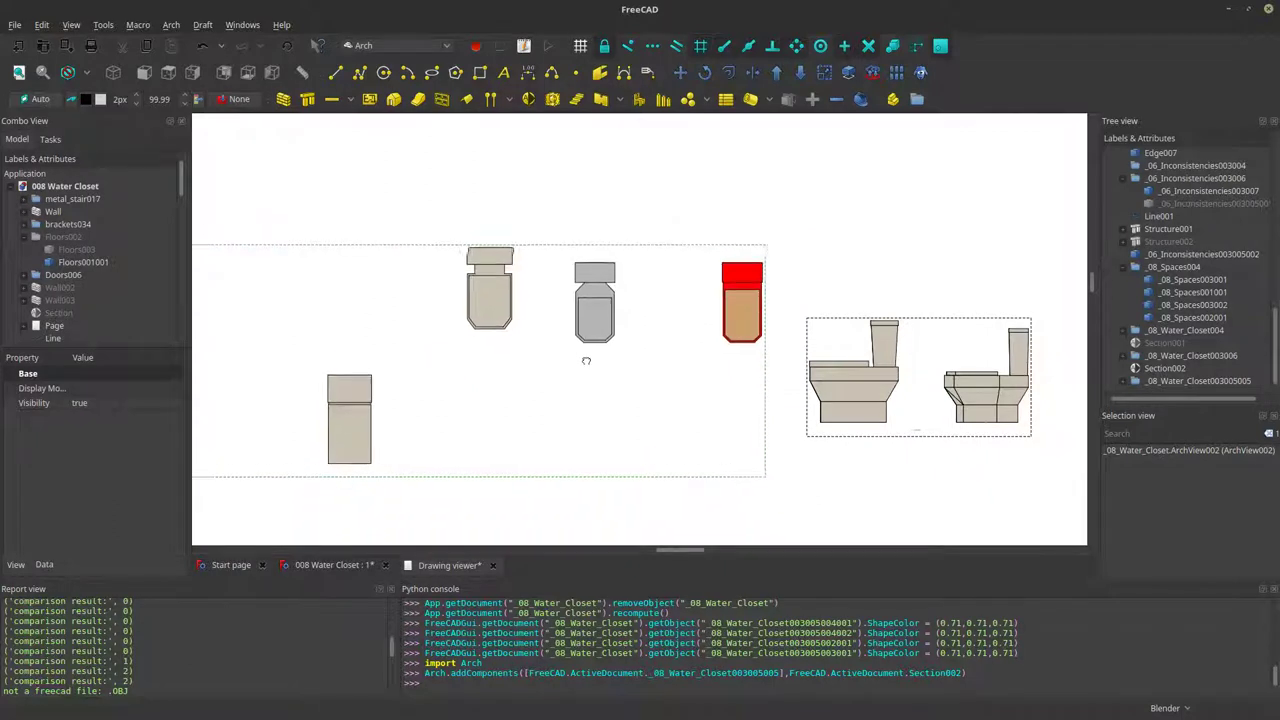
mouse_move(586, 362)
mouse_down()
mouse_move(617, 329)
mouse_move(604, 336)
mouse_up()
scroll(605, 334, down, 2)
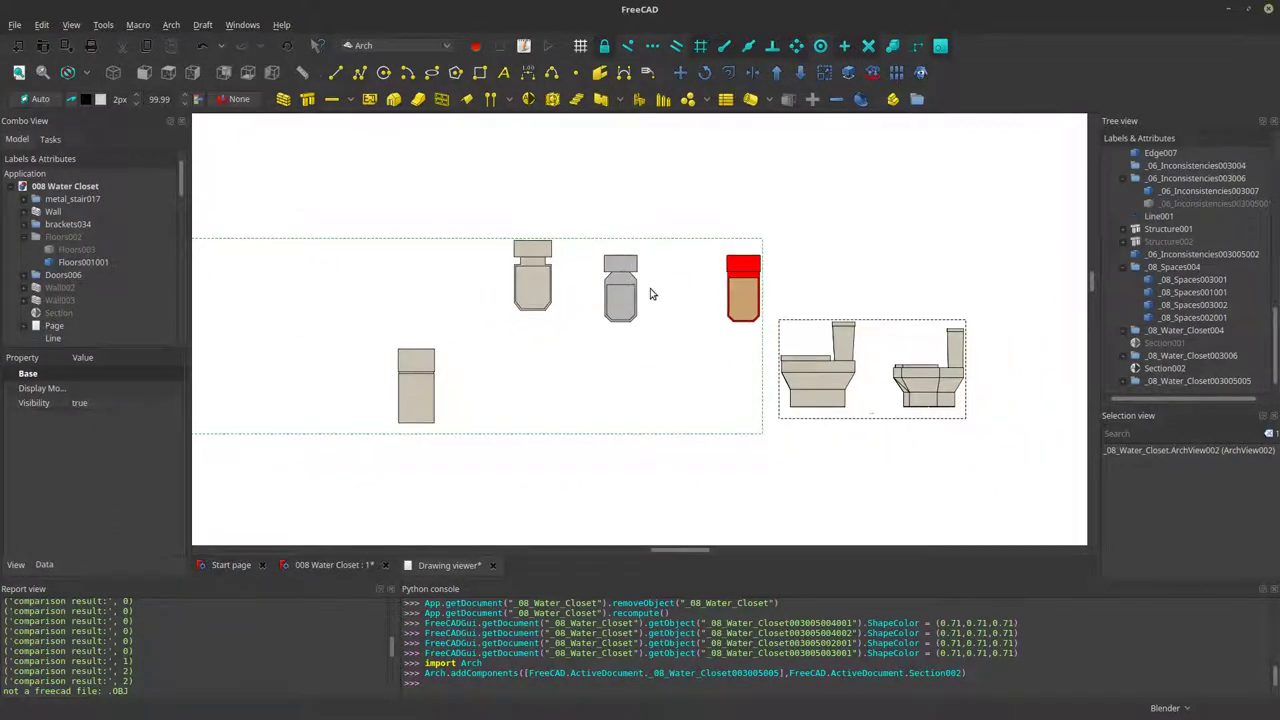
drag(650, 293, 605, 293)
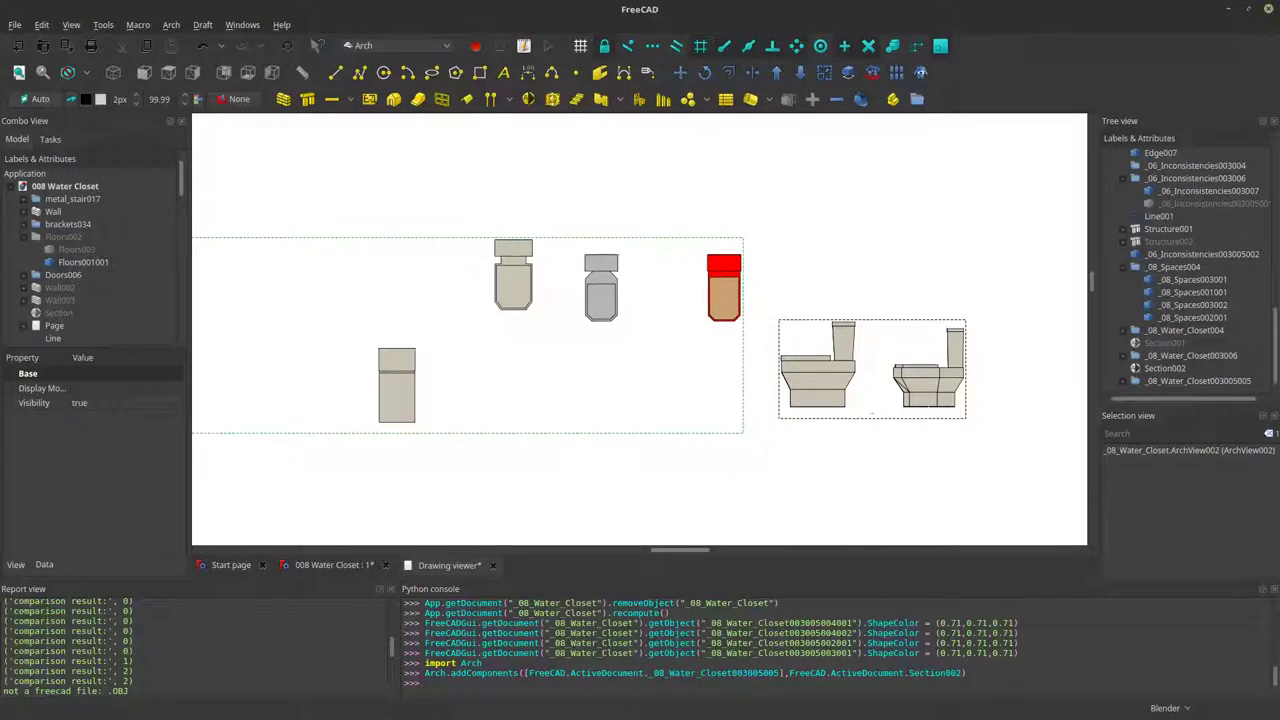